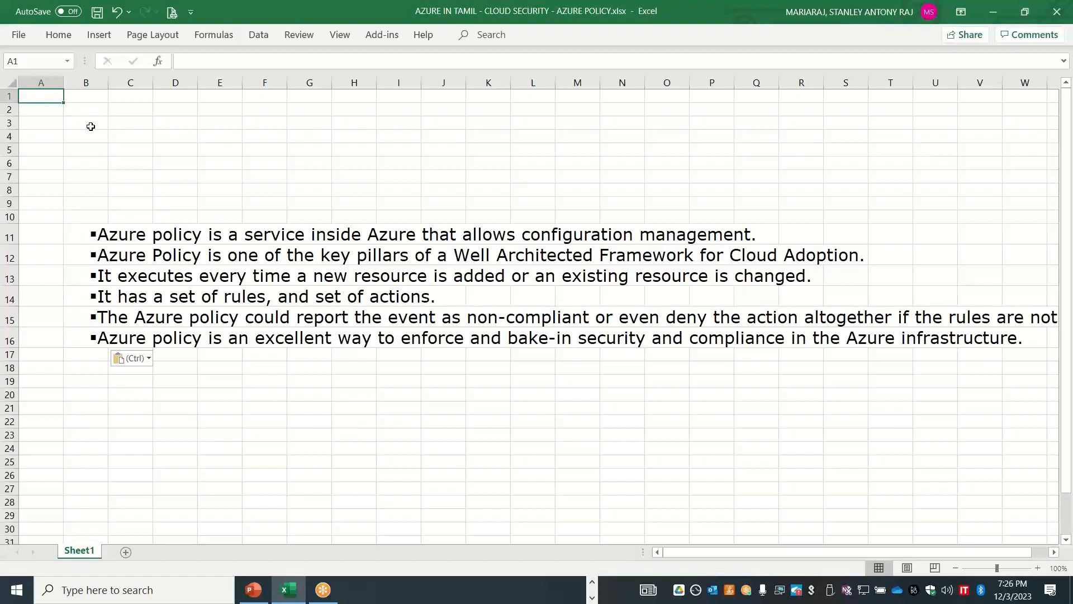
Enter "AZURE POLICY" in cell A1 and widen column A to fit the text
type("AZURE PO")
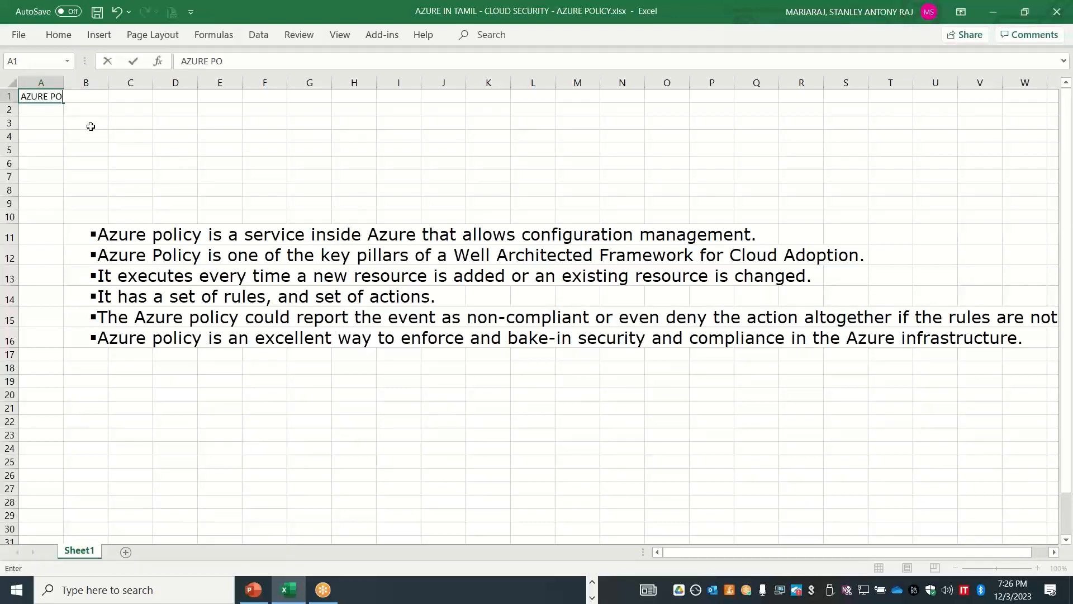
type("LICY")
left_click(63, 81)
left_click_drag(65, 81, 107, 81)
left_click(119, 96)
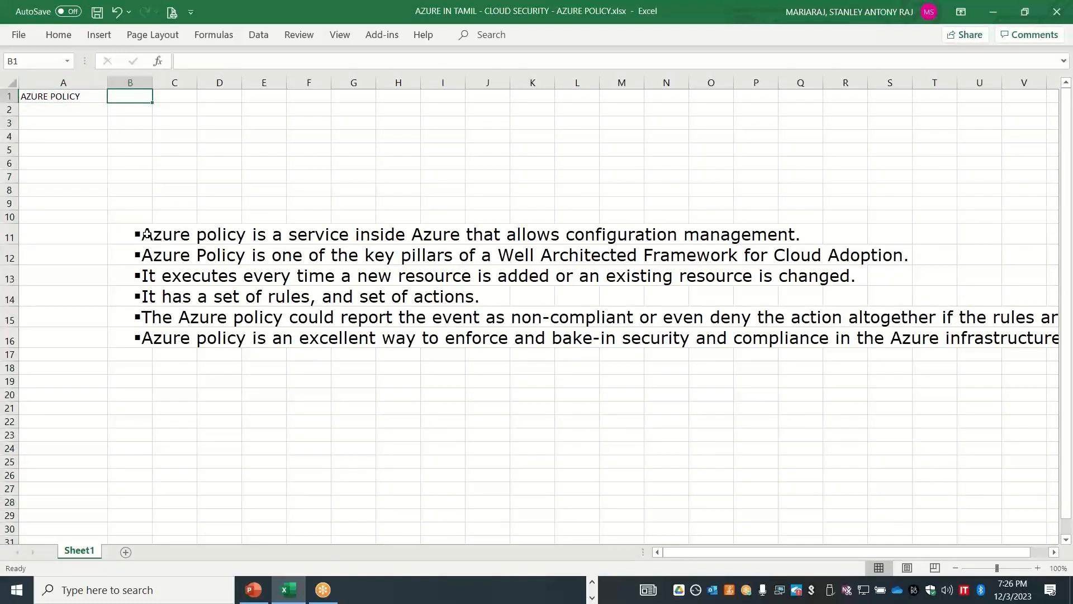
Reduce the font size of range A11:C17, which holds the Azure Policy bullet points, to 8
left_click_drag(148, 235, 105, 328)
left_click_drag(94, 241, 190, 358)
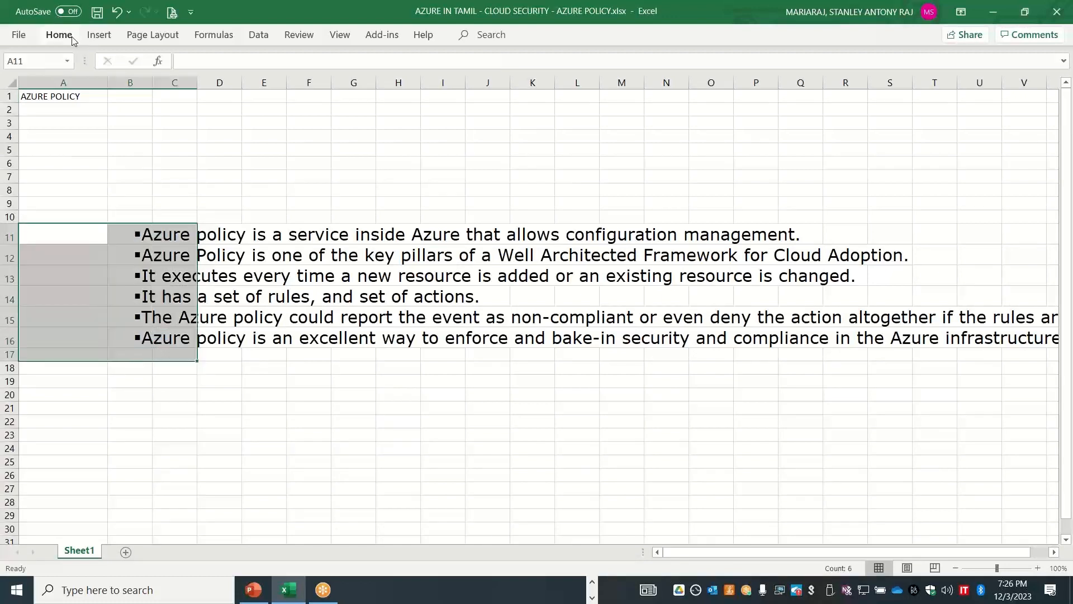
left_click(59, 35)
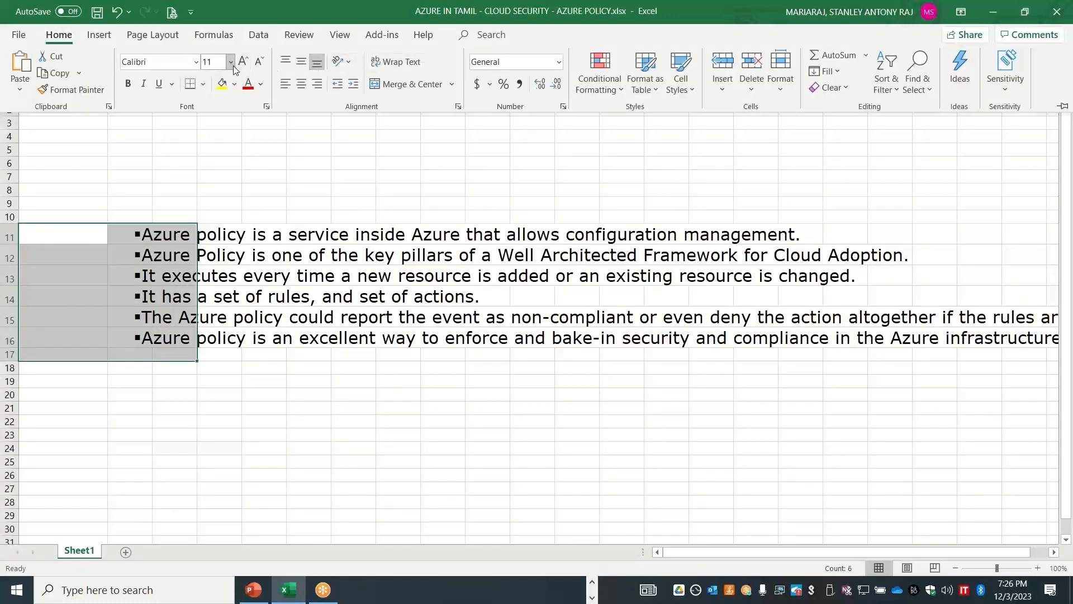
left_click(257, 63)
left_click(257, 63)
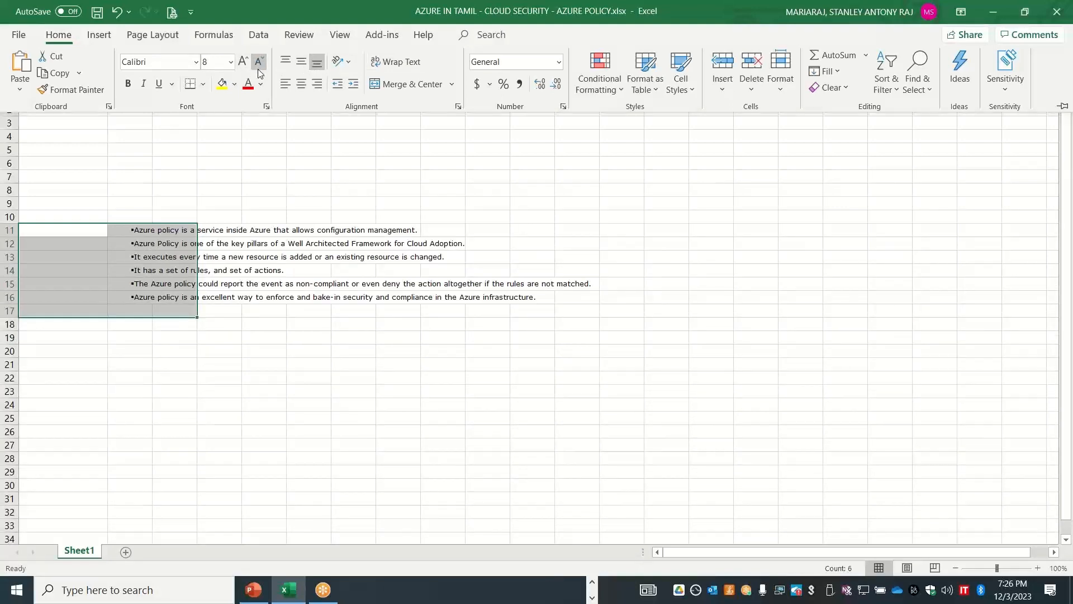
left_click(158, 124)
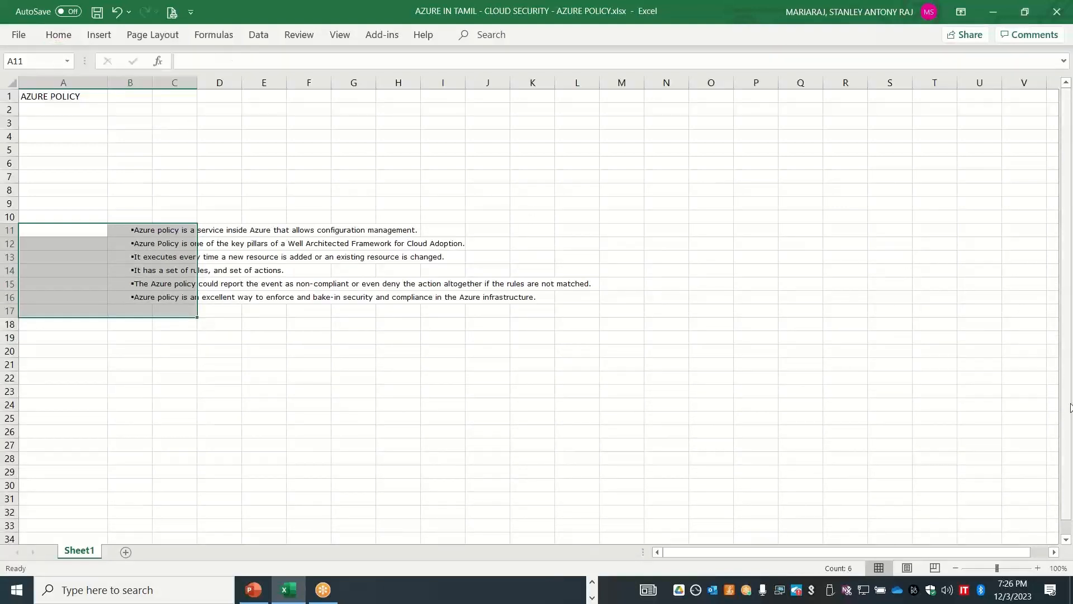
Enter "Service you use to create, assign and manage policies in your Azure Subscription.." in cell B1
left_click(1038, 568)
left_click(1038, 568)
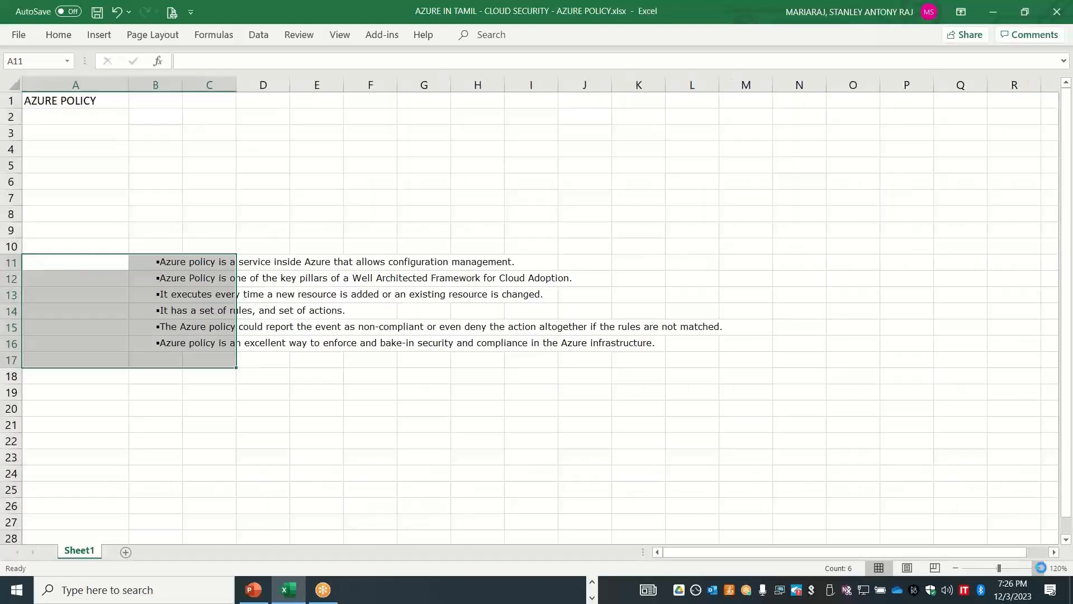
left_click(1038, 567)
left_click(1038, 568)
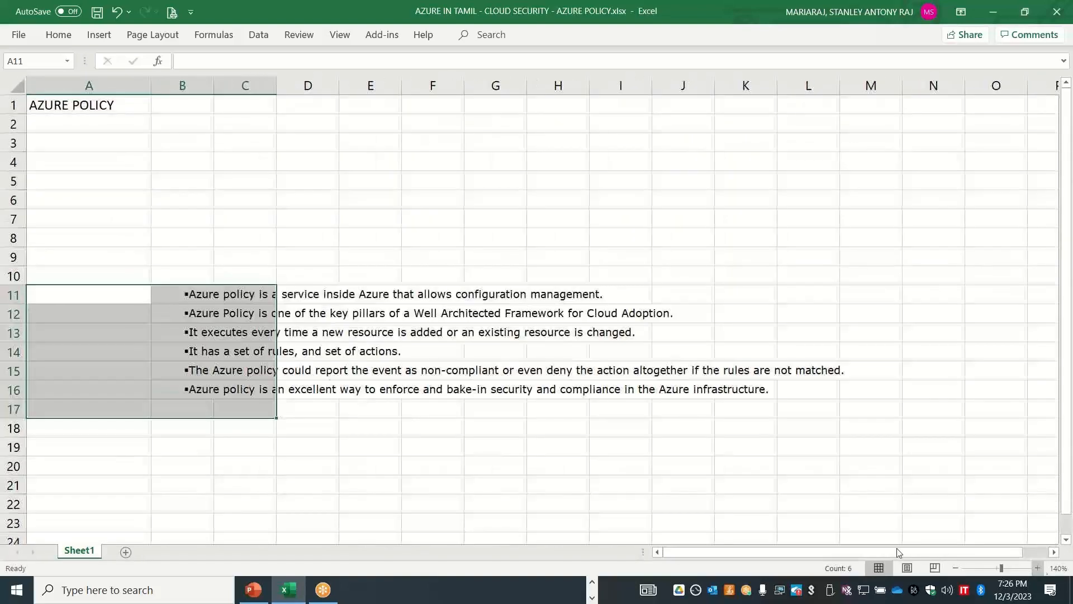
left_click(192, 109)
type("Service ")
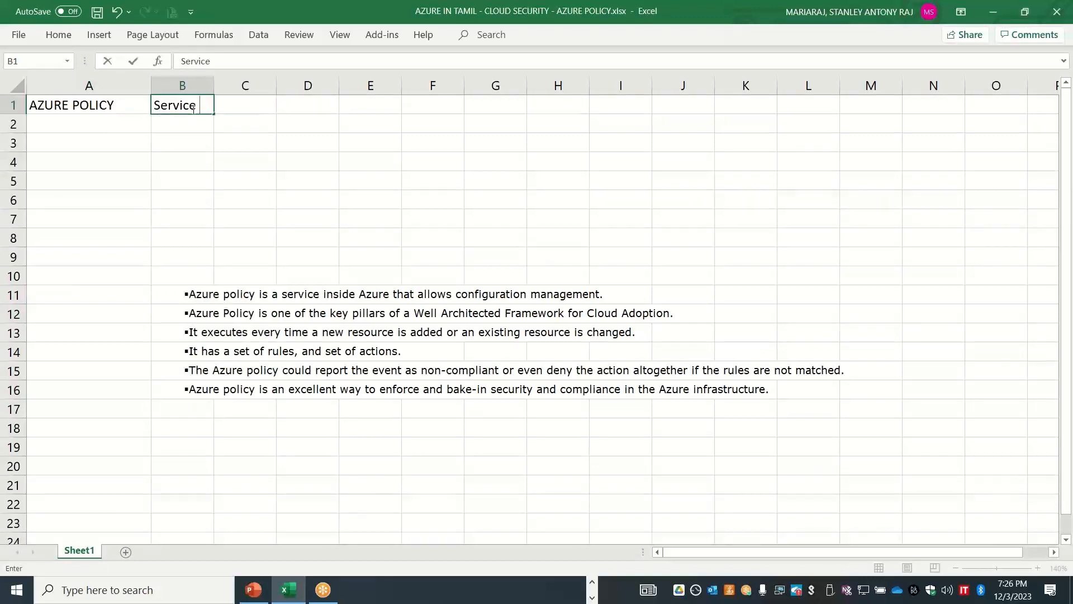
type("you use to create, assgi")
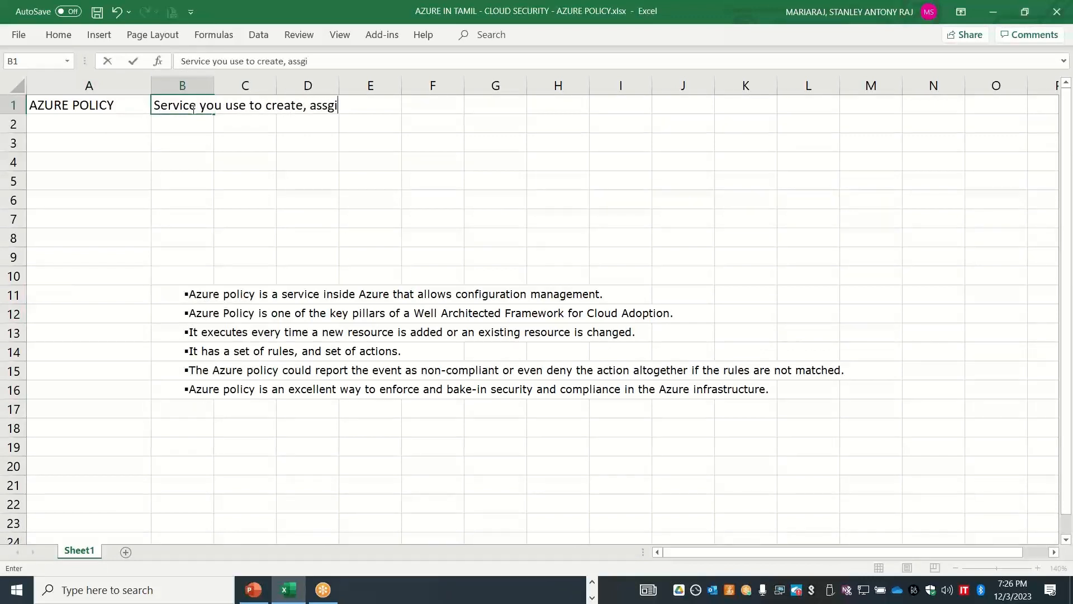
key("BackSpace")
key("BackSpace")
type("ign and mana")
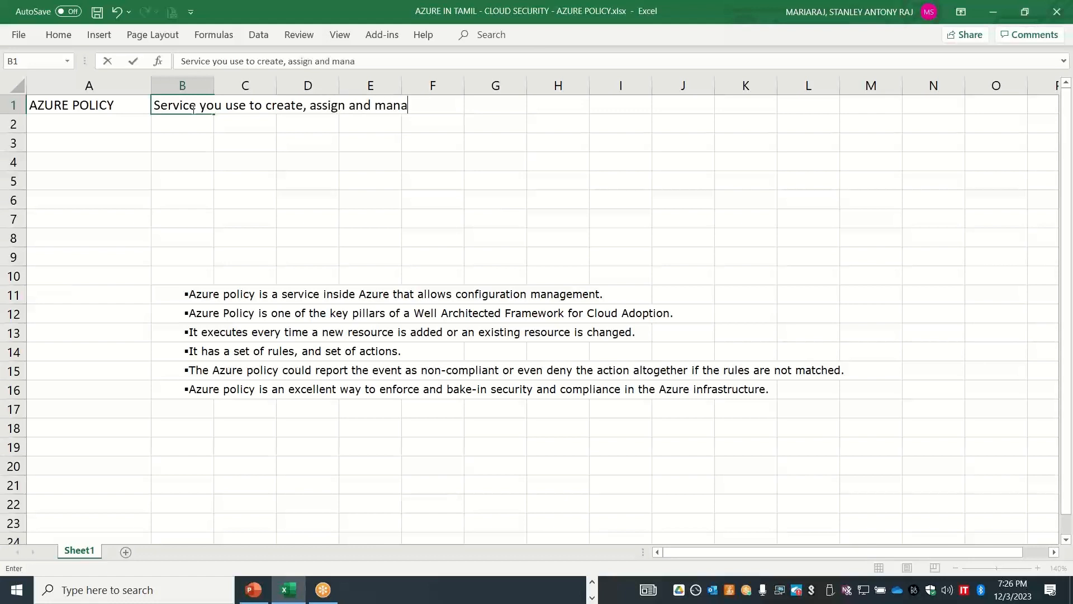
type("ge policies i")
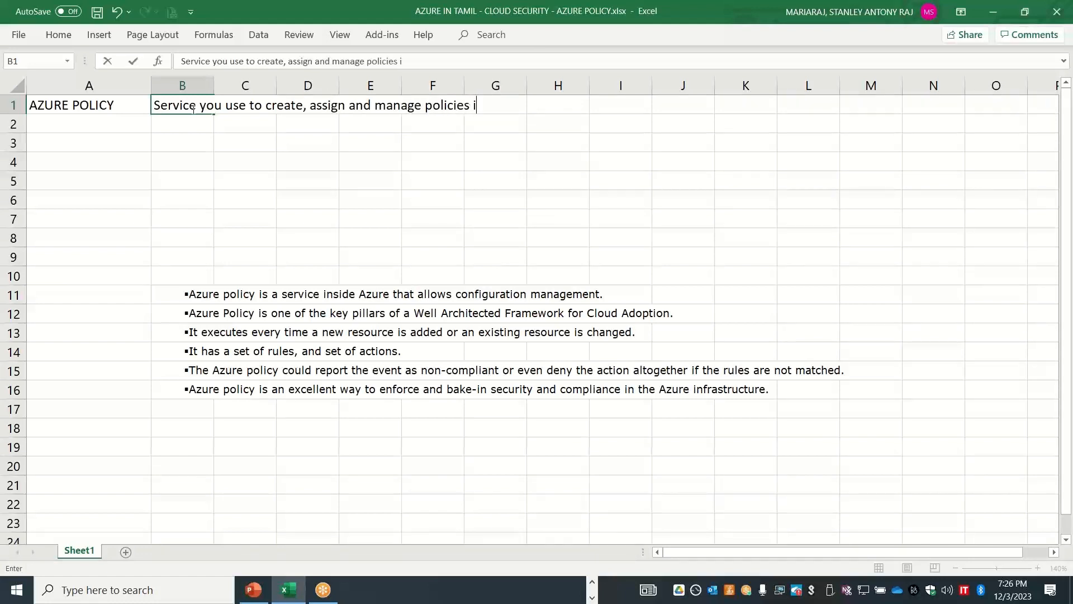
type("n your Azure Subscription..")
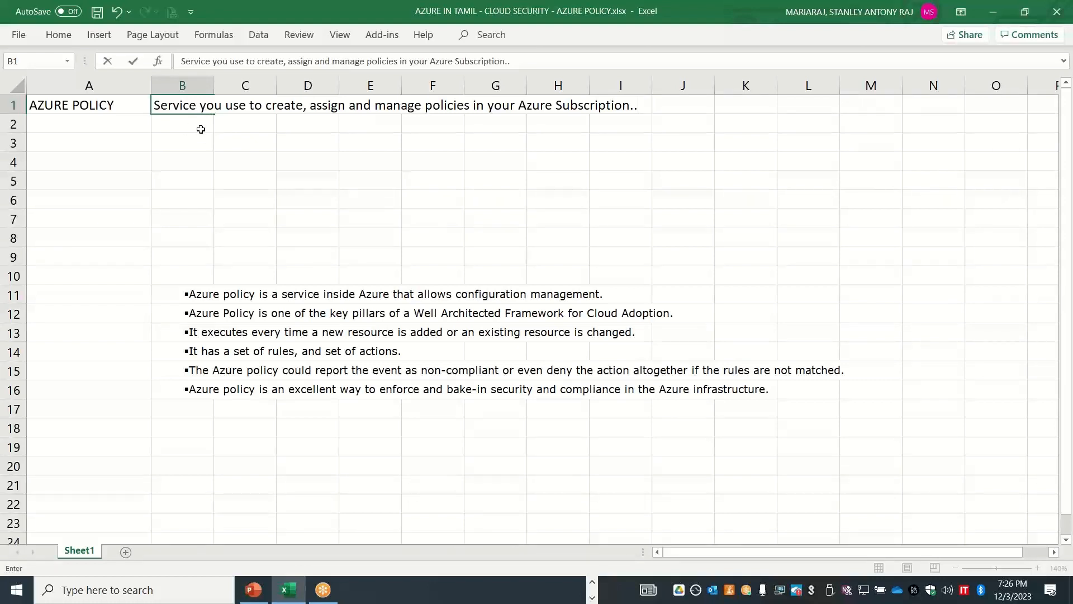
Enter "Creating policies to ensure, enforce and control the configuration / properties of Azure Resource" in B2 and widen column B to fit
left_click(201, 129)
type("Creta")
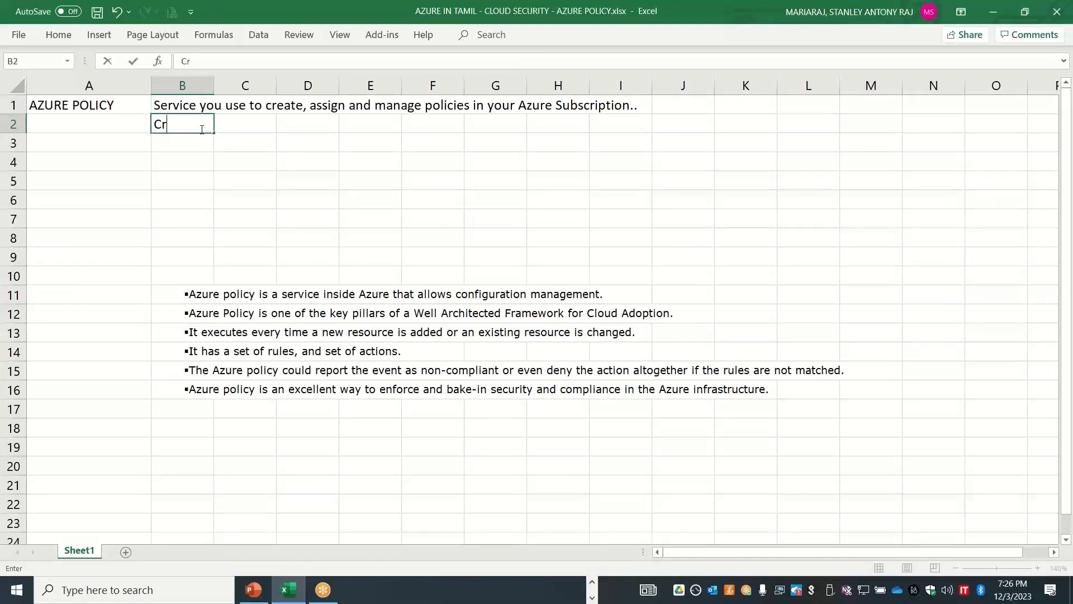
key("BackSpace")
key("BackSpace")
type("ating po")
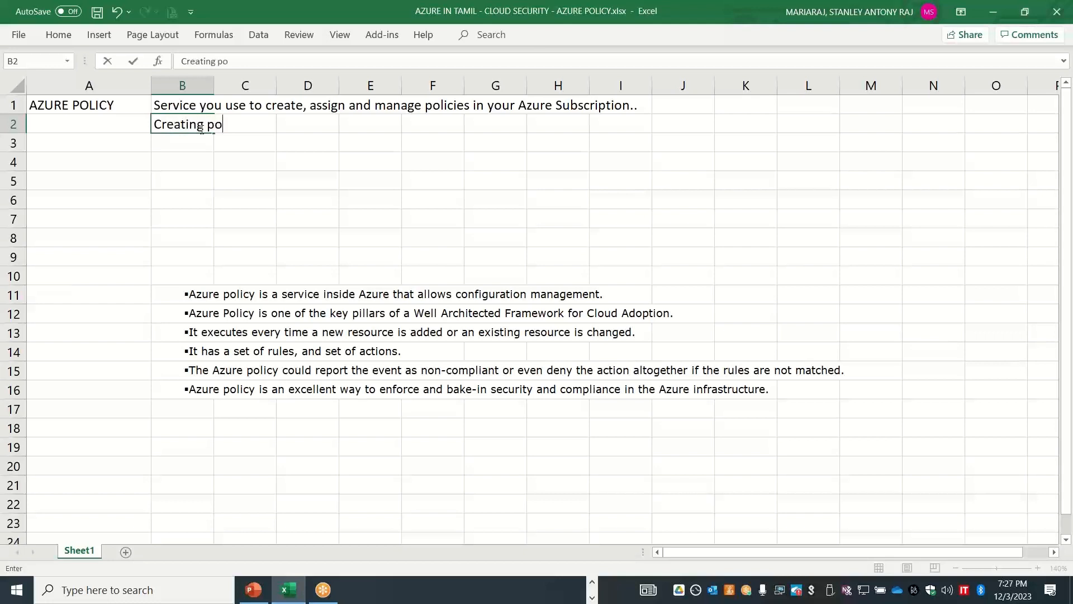
type("licies to ensu")
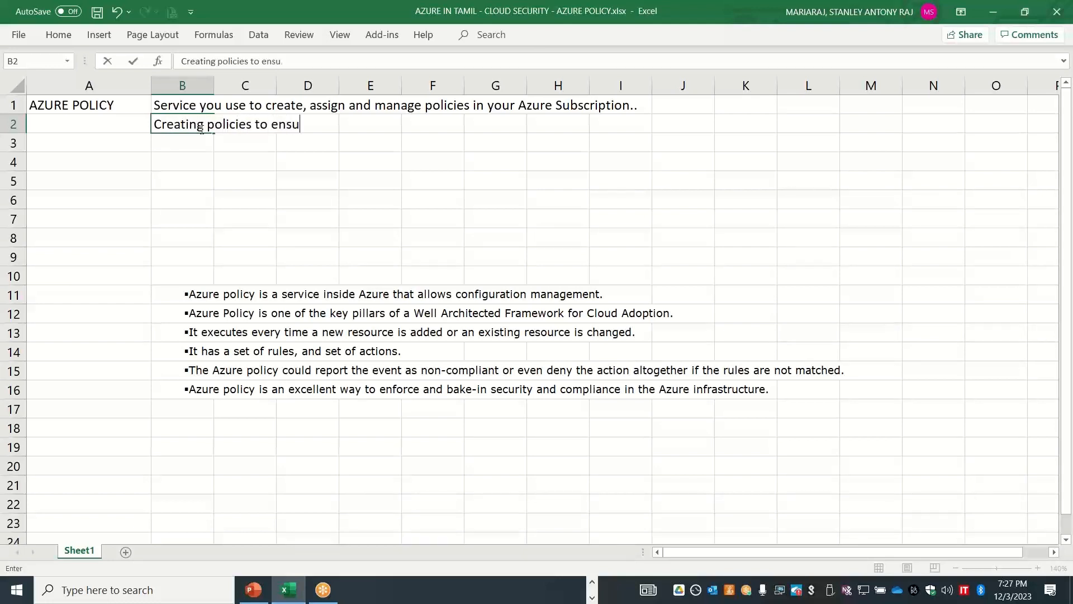
type("re, enforce a")
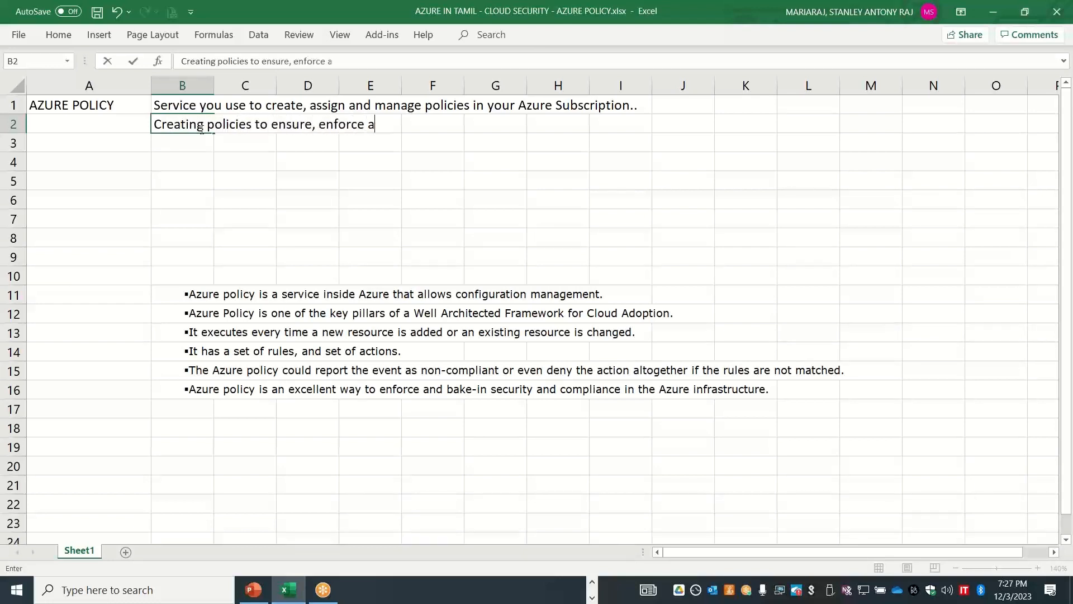
type("nd control the co")
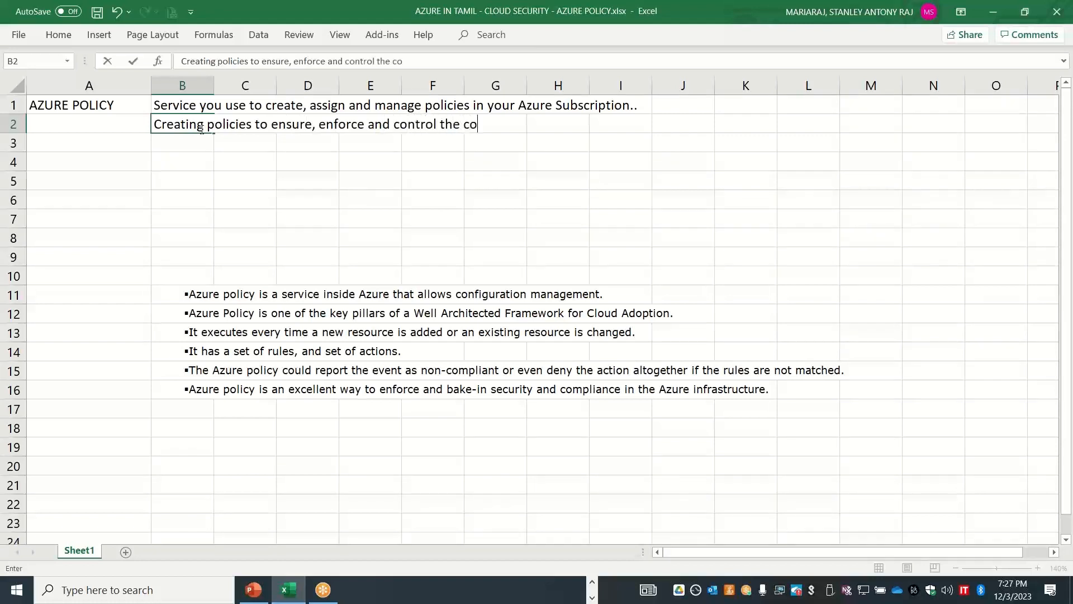
type("nfiguration / pr")
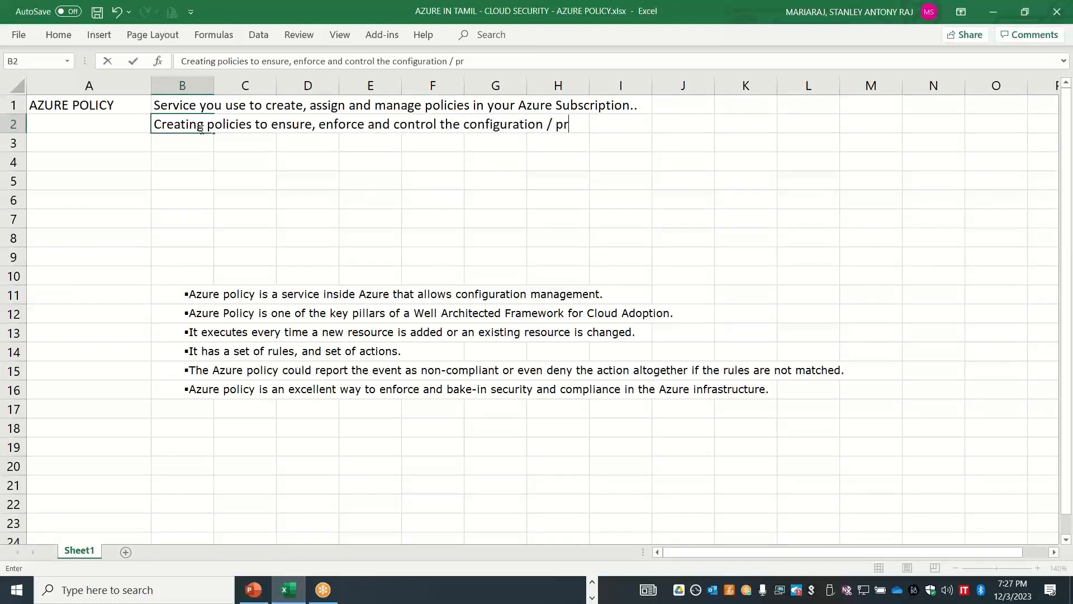
type("operities a")
key("BackSpace")
key("BackSpace")
key("BackSpace")
key("BackSpace")
key("BackSpace")
key("BackSpace")
type("ties fo")
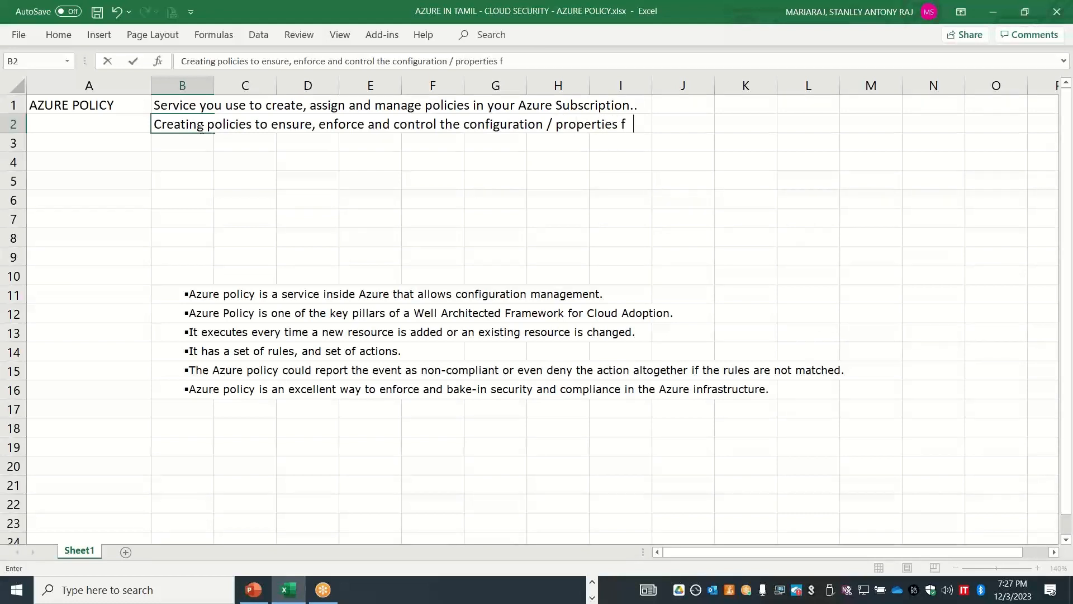
key("BackSpace")
key("BackSpace")
type("of Azure Resource")
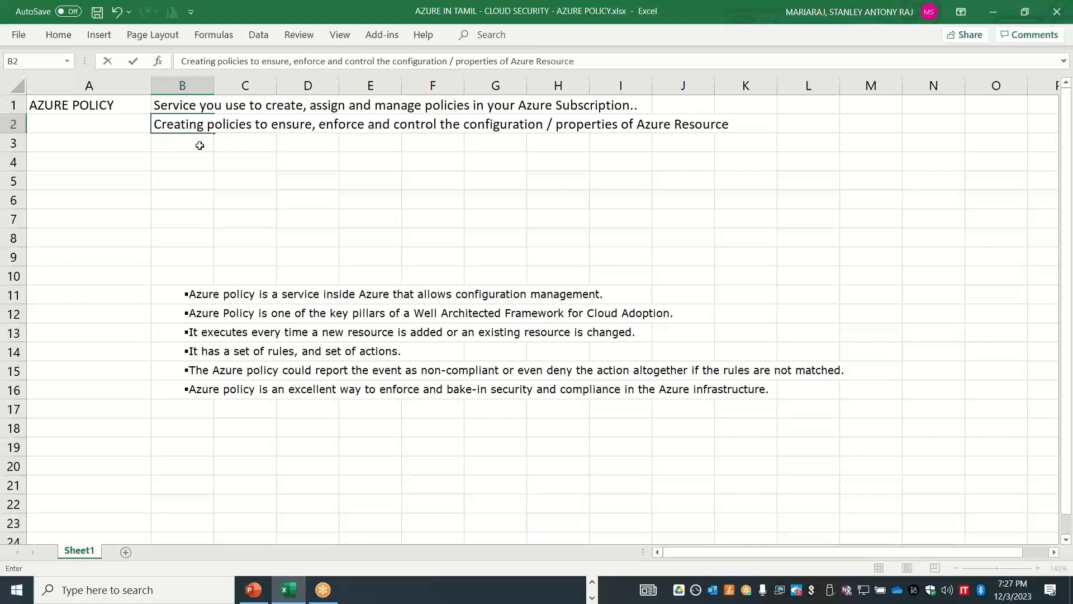
key("Return")
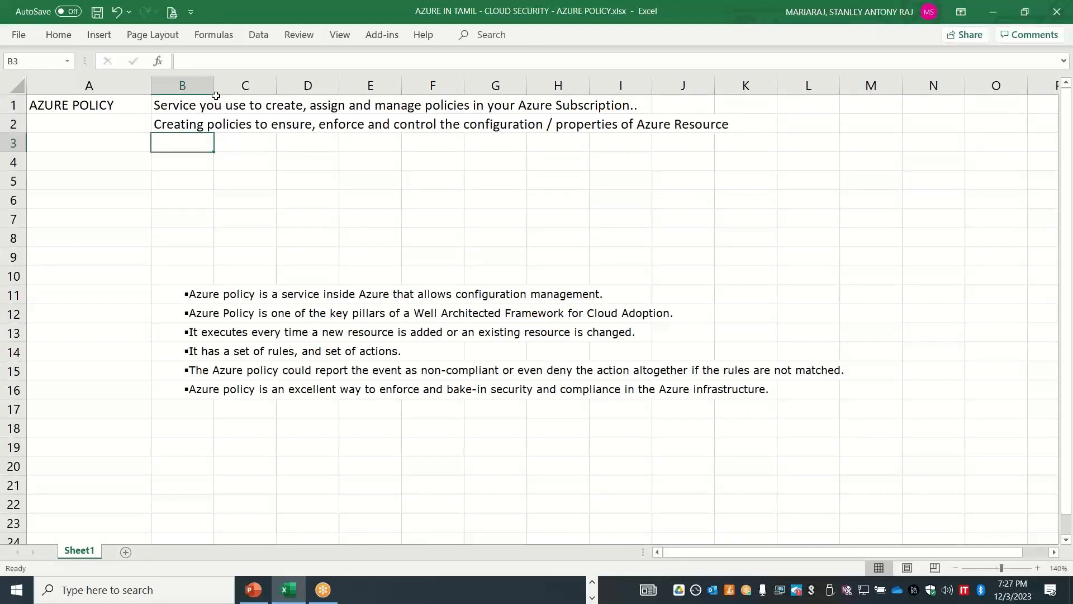
left_click_drag(214, 87, 747, 108)
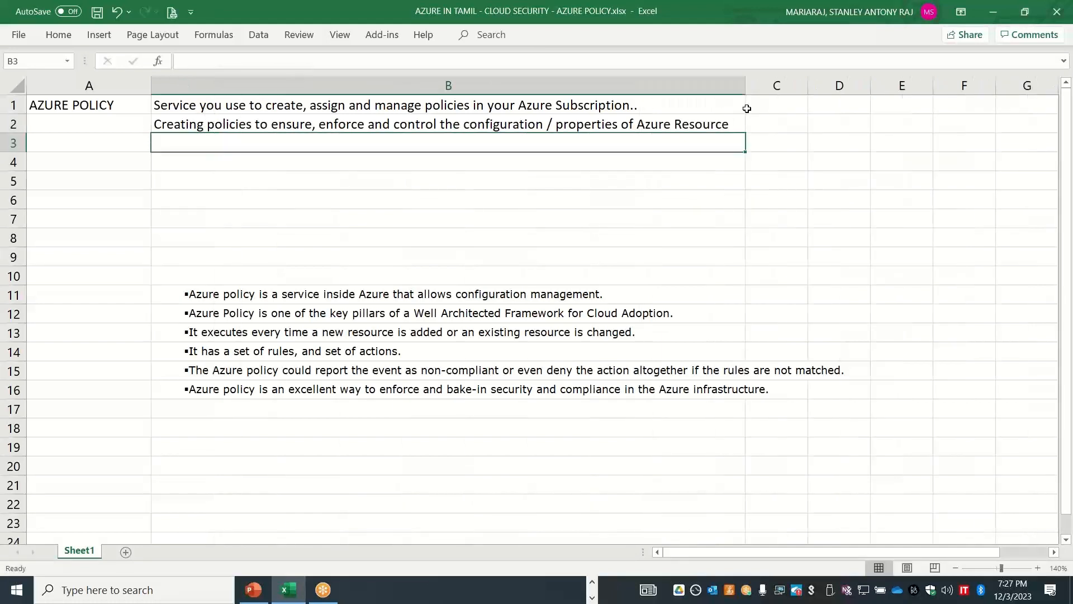
Start an entry in cell C2, beside the configuration note, with the letter "C"
left_click(774, 125)
type("Config")
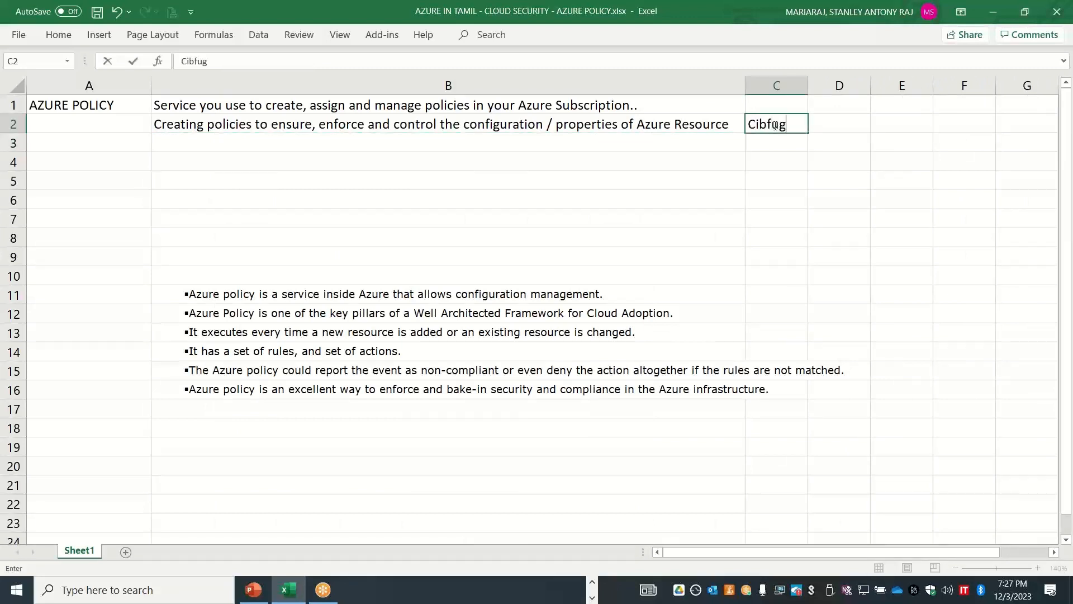
key("BackSpace")
key("BackSpace")
key("BackSpace")
key("BackSpace")
key("BackSpace")
Make the words "configuration management." bold in the first bullet point in cell B11
double_click(612, 294)
left_click_drag(612, 294, 456, 295)
left_click(466, 273)
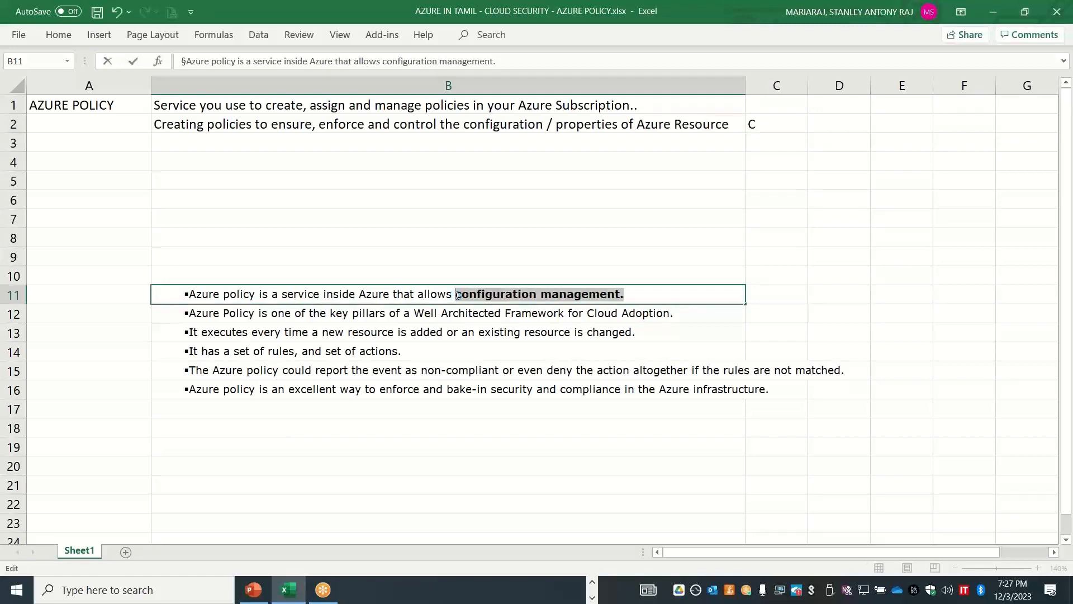
Complete the entry in cell C2 as "Configuration management"
double_click(761, 124)
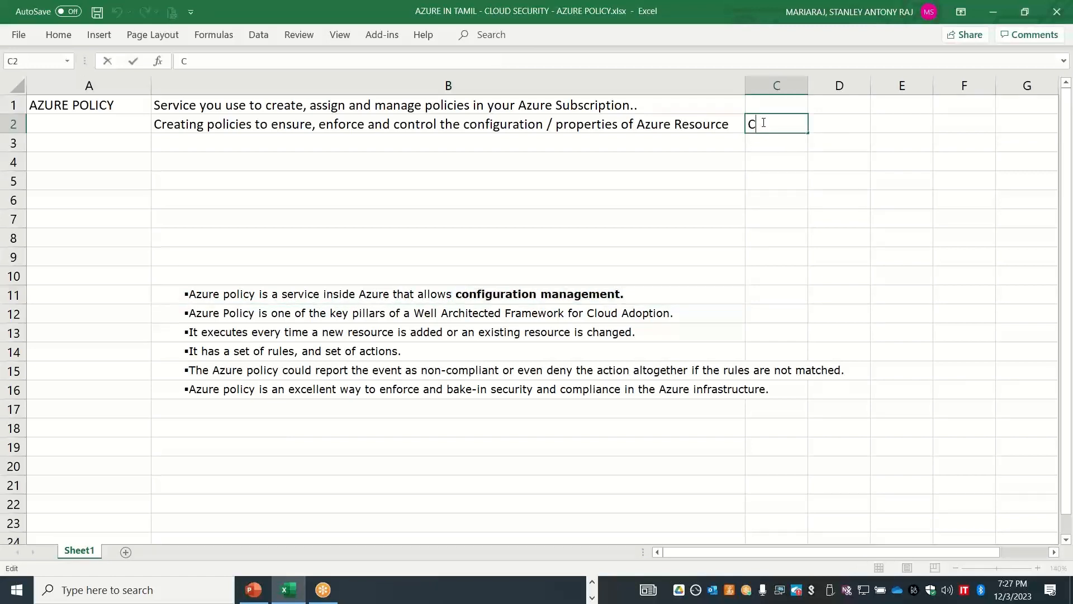
type("onfiguration am")
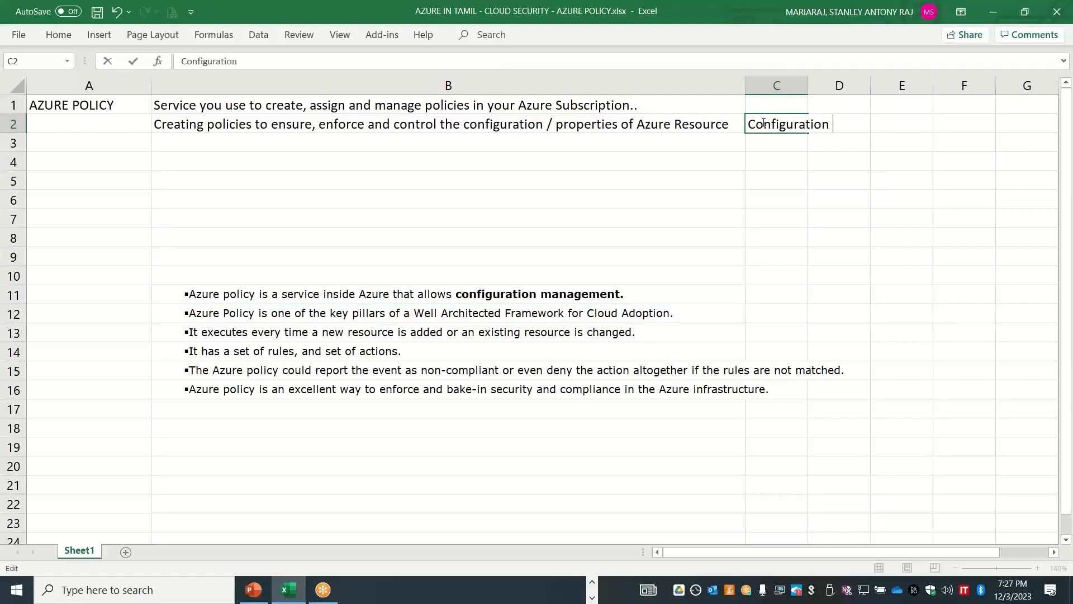
key("BackSpace")
key("BackSpace")
type("management")
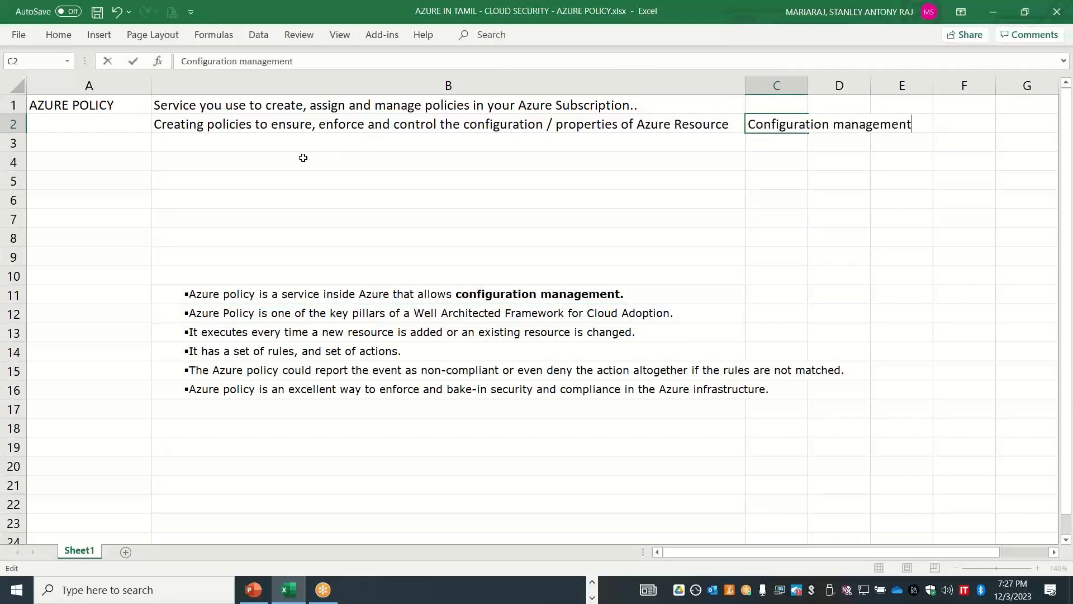
Enter "Resource Consistency" in cell B3 and "Regulatory Compliance" in cell B4
left_click(217, 146)
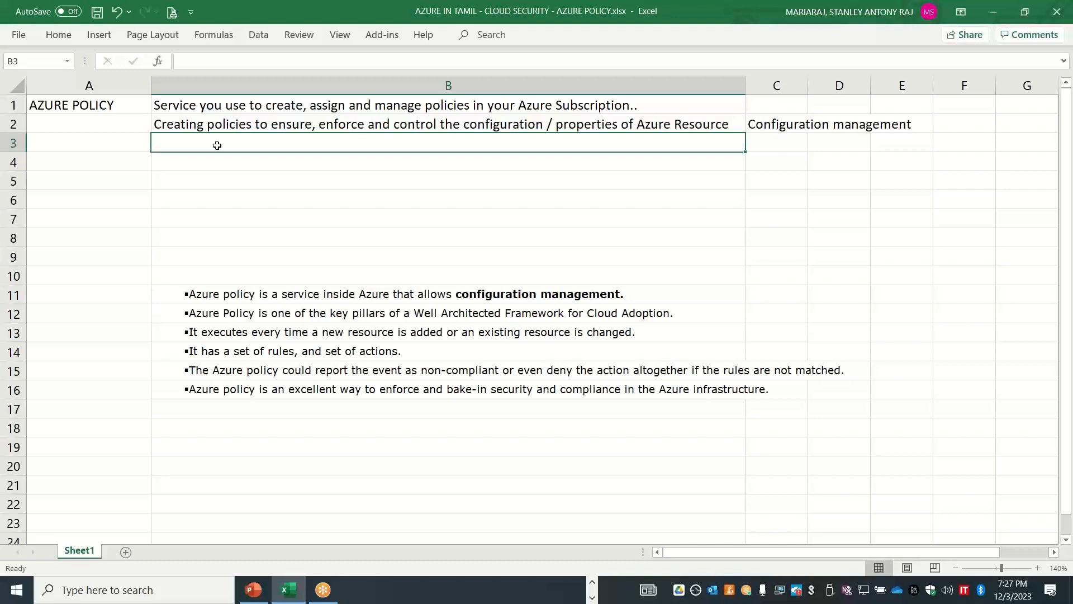
type("Resource Cons")
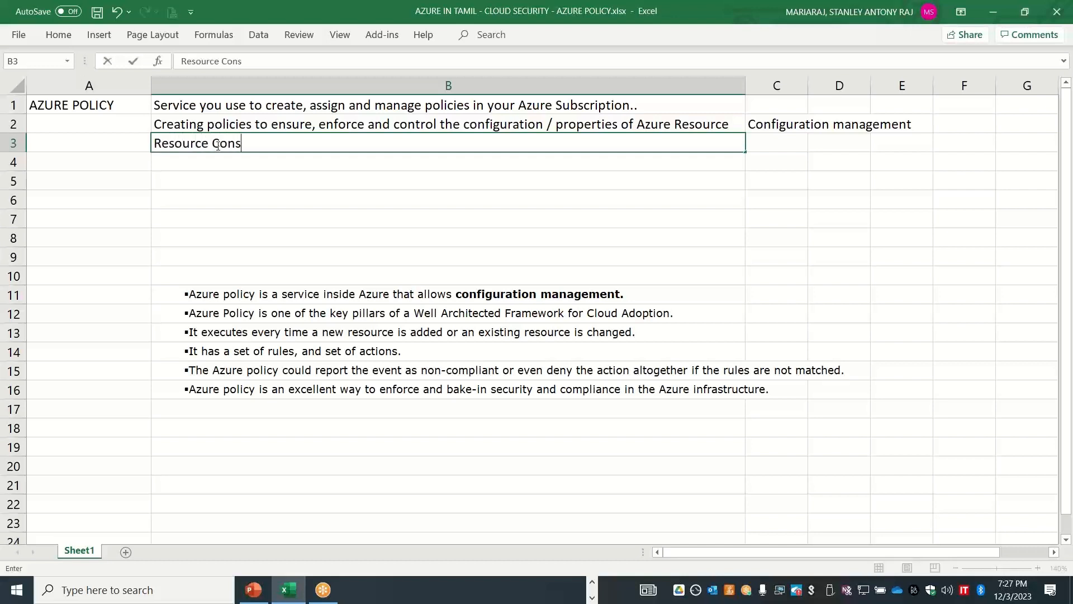
type("istency")
key("Return")
type("REgul")
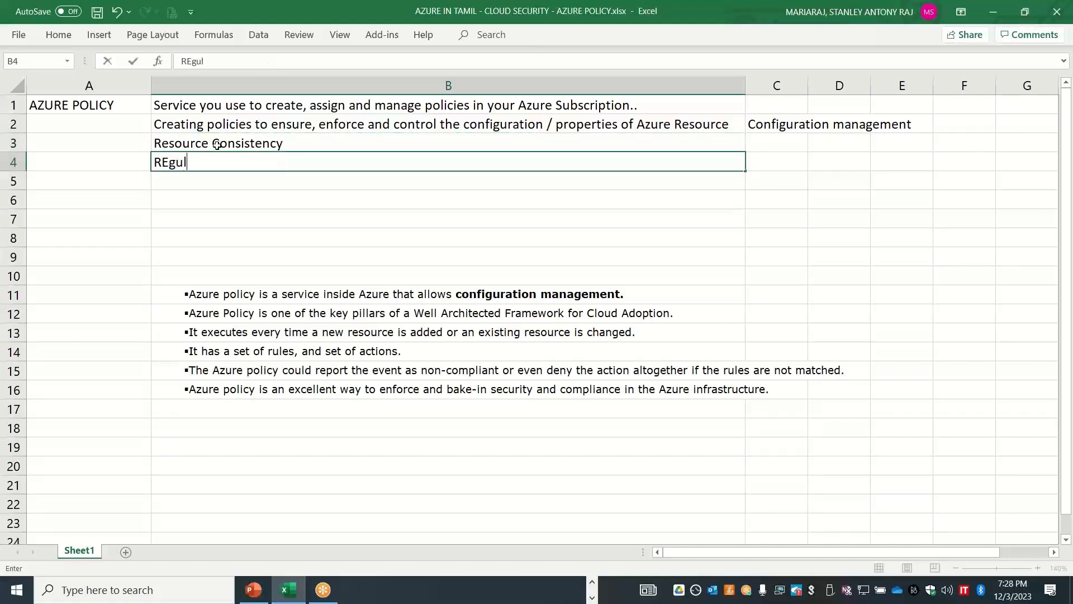
type("atory Com")
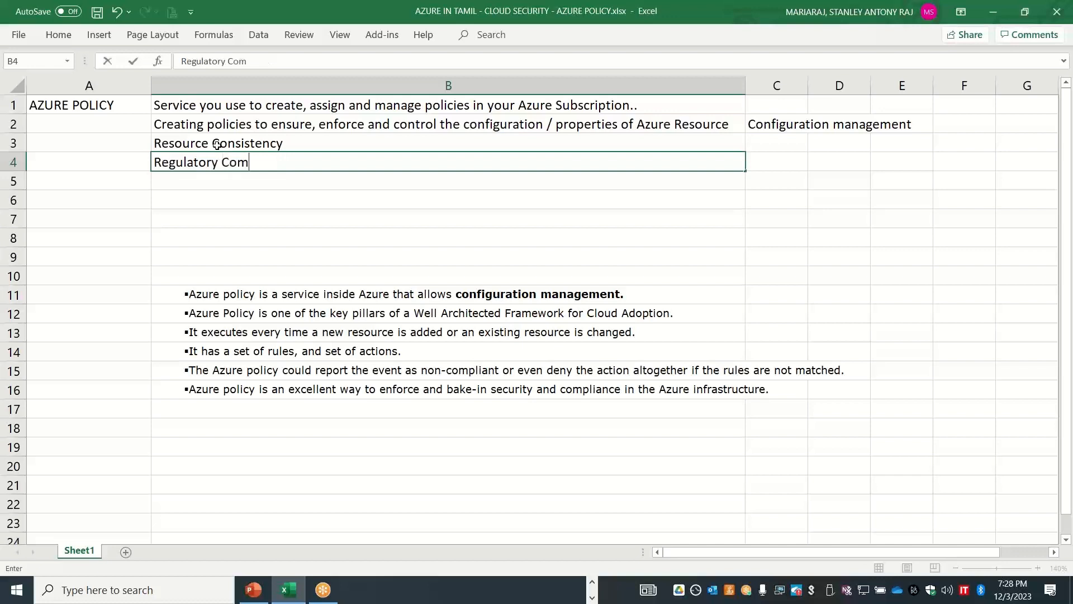
type("pliance")
Enter "Security" in cell A4, beside "Regulatory Compliance"
left_click(120, 166)
type("Se")
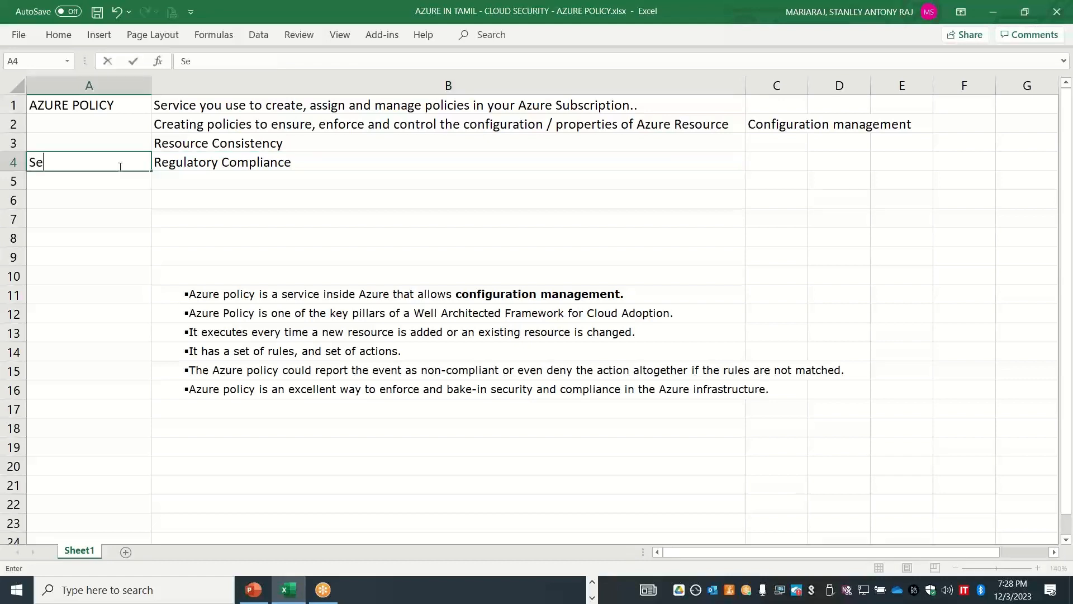
type("curity")
key("Up")
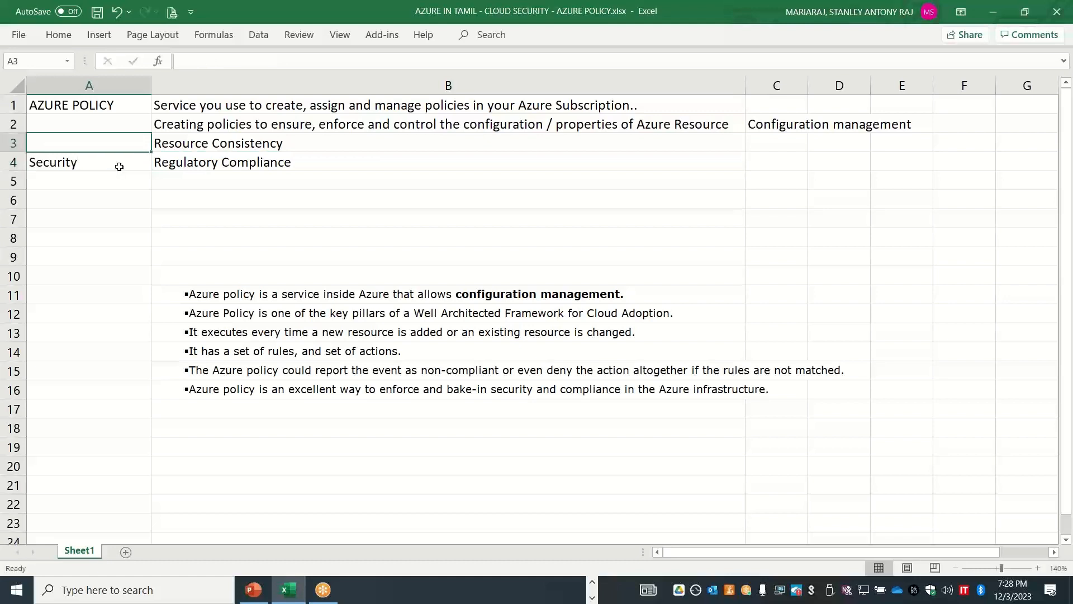
Enter "Governance" in cell A3, beside "Resource Consistency"
type("Vov")
key("BackSpace")
key("BackSpace")
key("BackSpace")
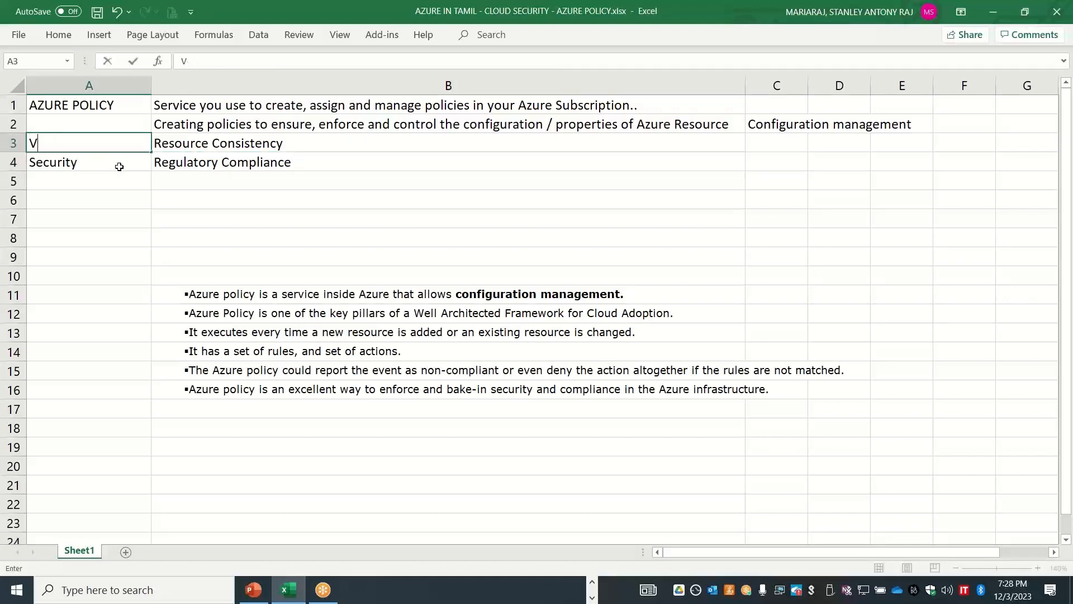
type("Fo")
key("BackSpace")
key("BackSpace")
type("Governance")
key("Return")
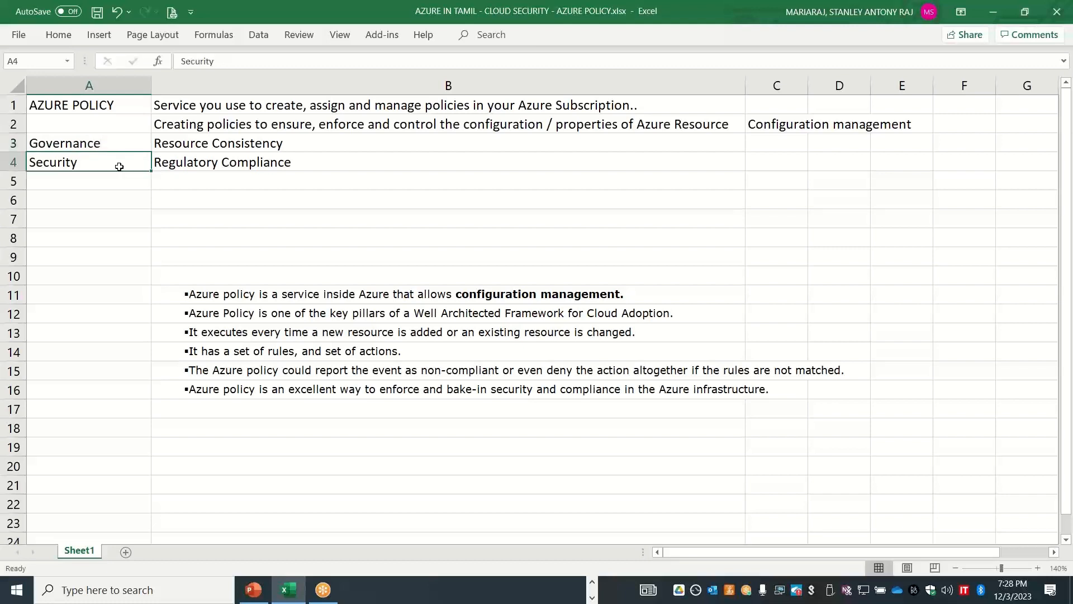
Enter "Corporate Standards and Best practices" in cell B5, below "Regulatory Compliance"
key("Return")
key("Right")
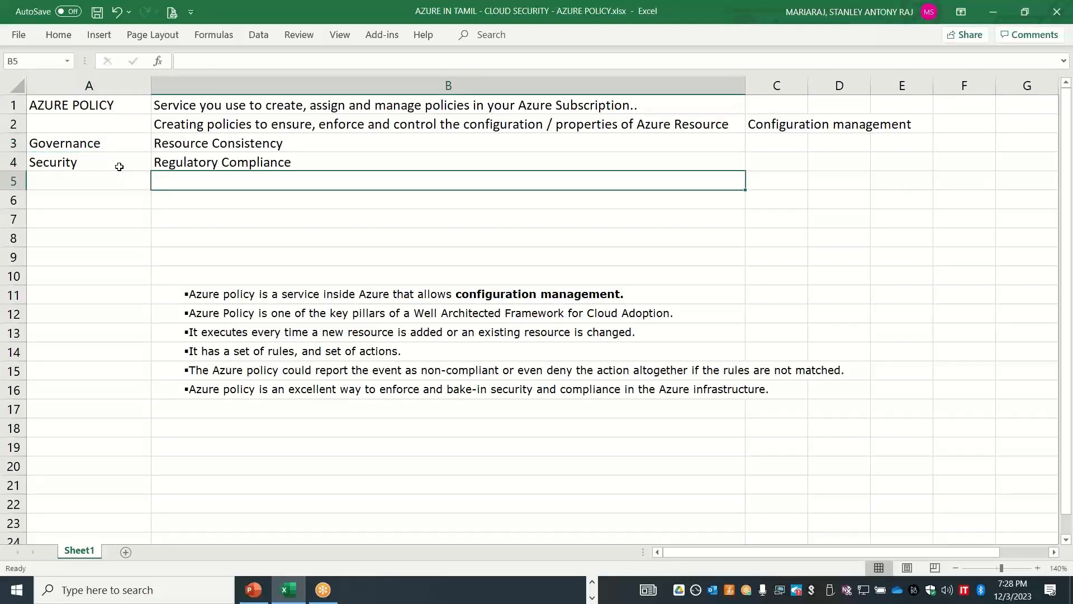
type("Corporat")
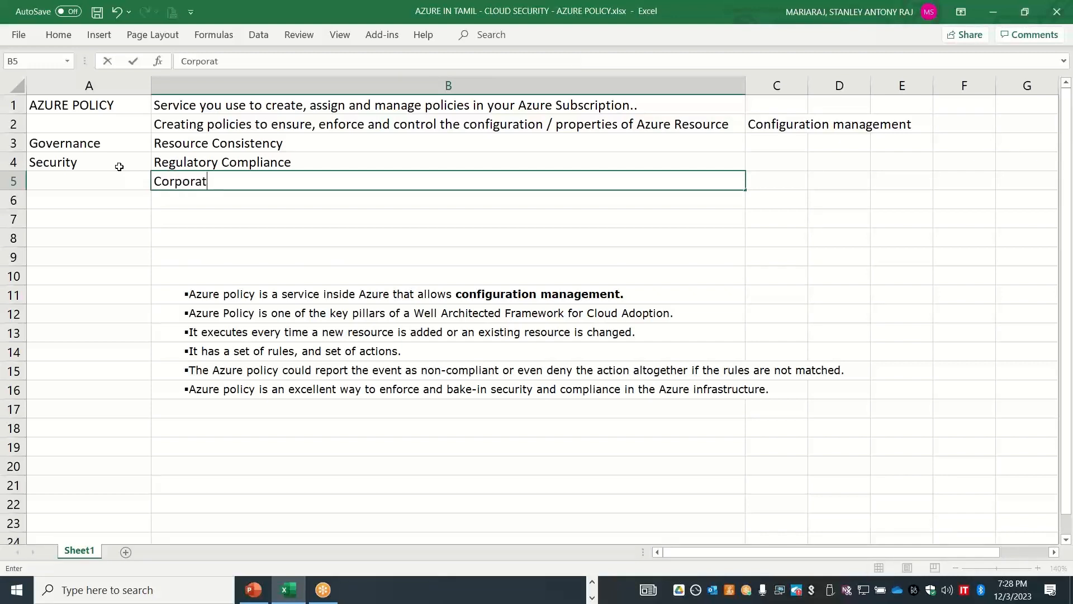
type("e Standards and ")
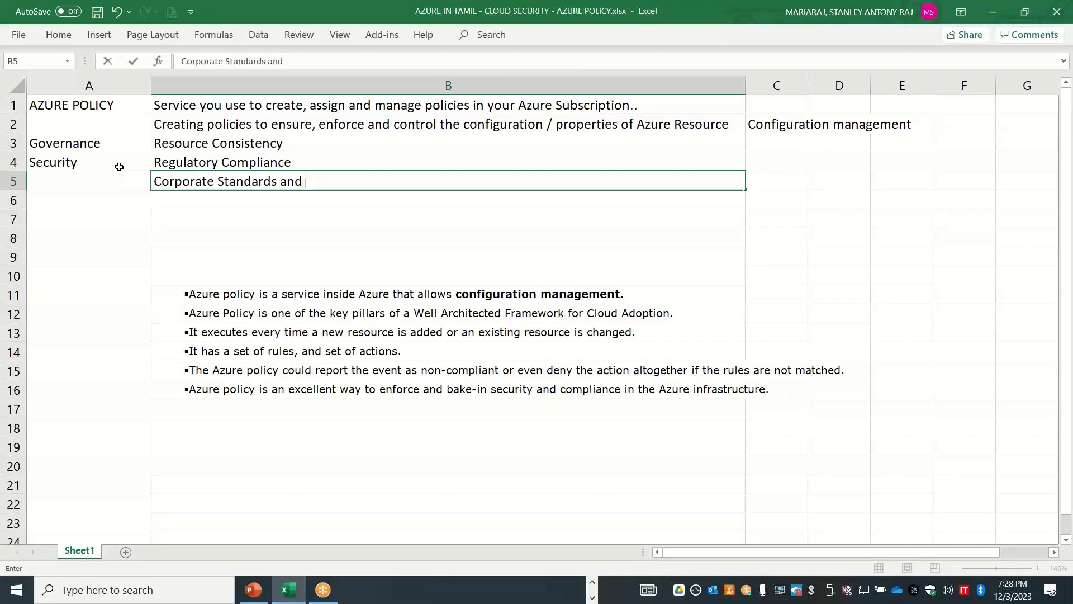
type("Best practices")
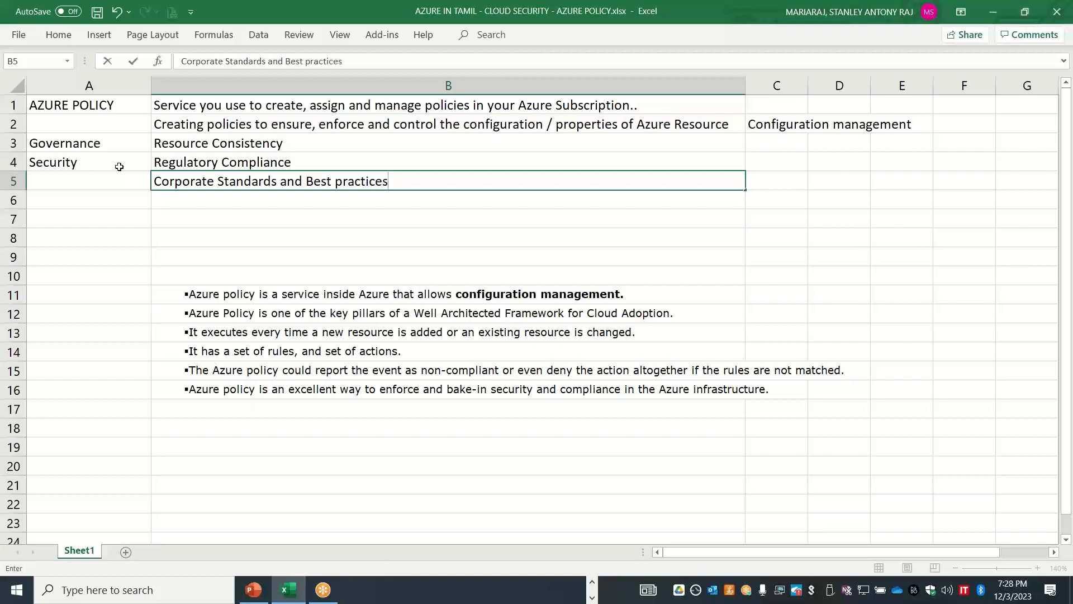
key("Return")
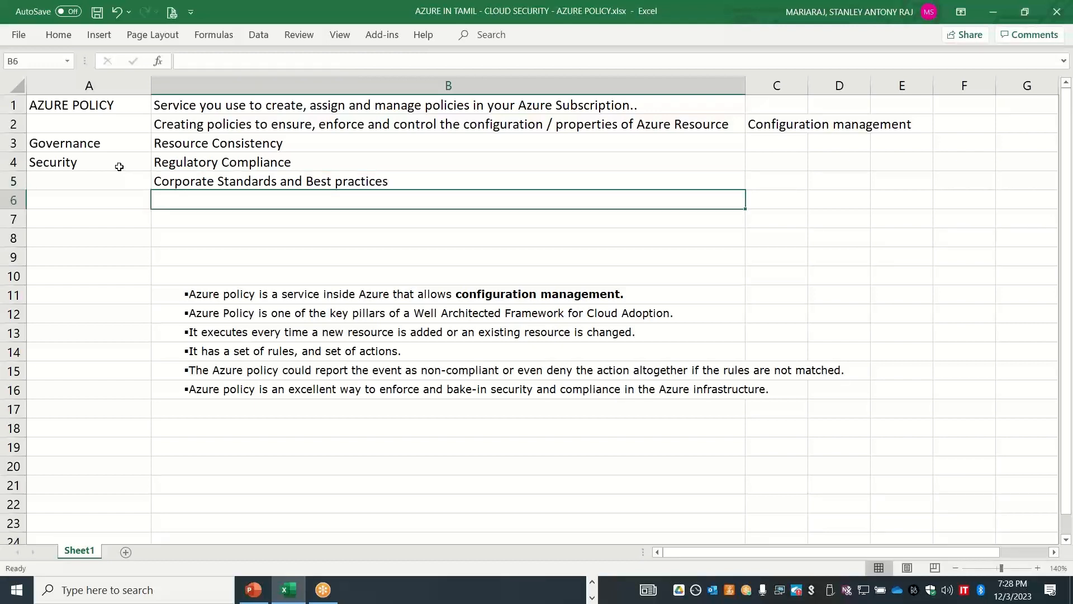
Enter "Cost Governance -- Cost Control" in cell B6
type("Cost Goverann")
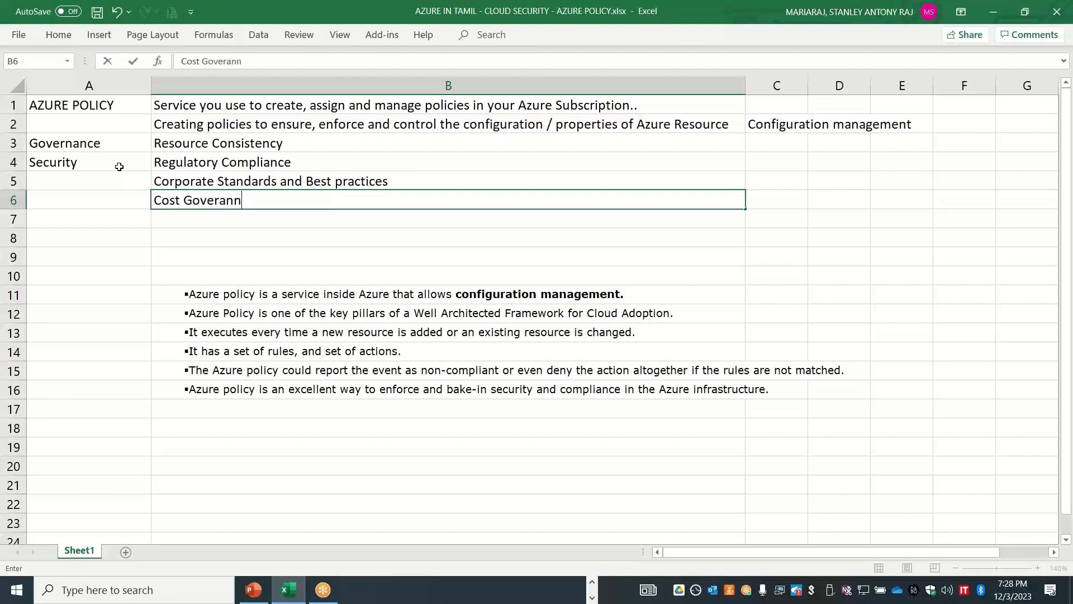
key("BackSpace")
key("BackSpace")
key("BackSpace")
type("nance --")
type("Co")
key("BackSpace")
type("ost Control")
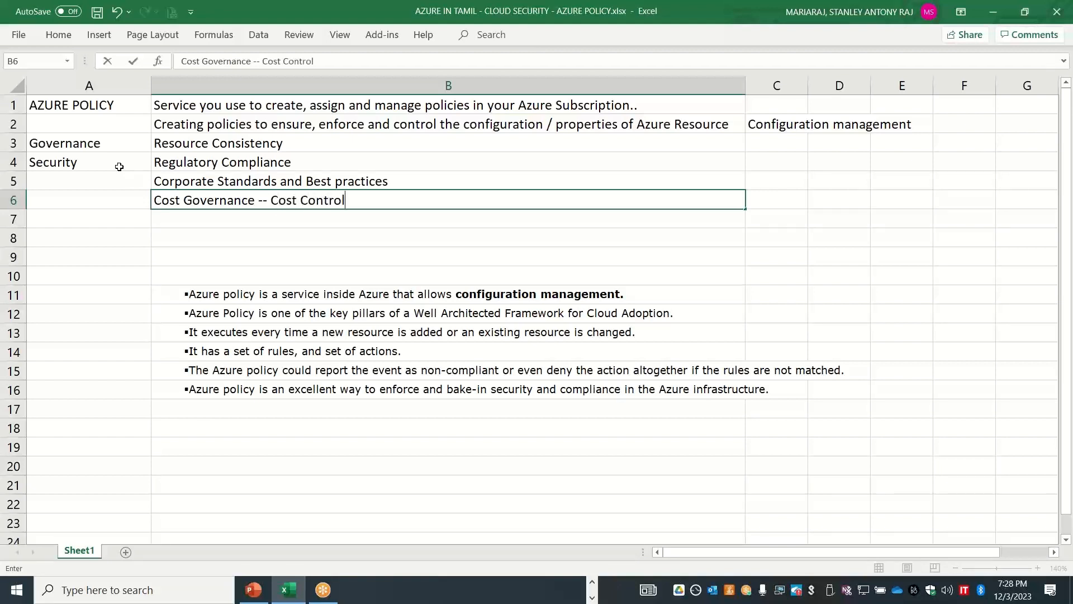
key("Return")
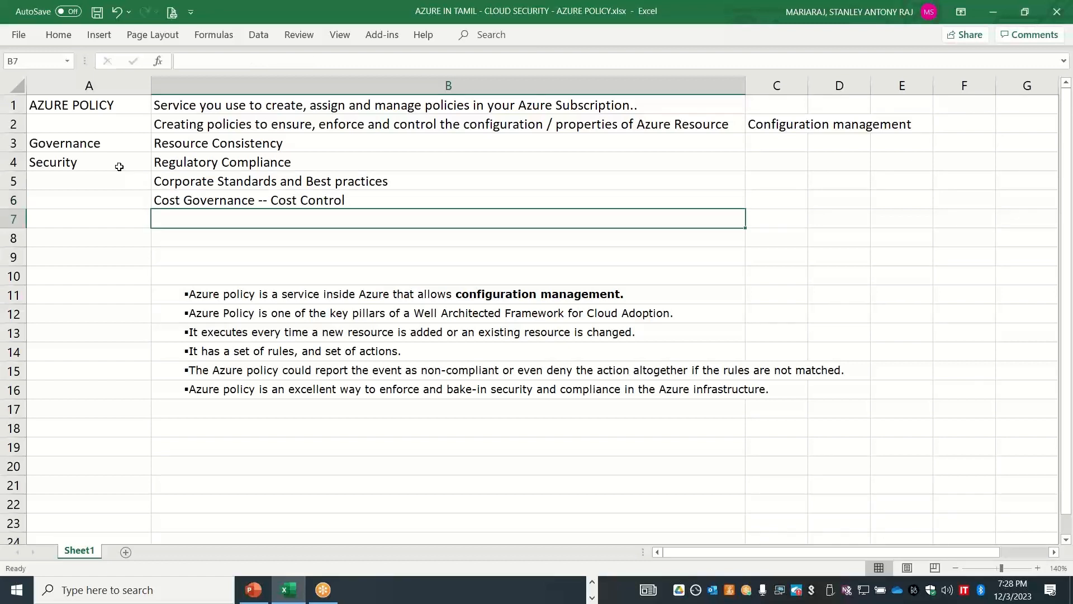
Enter "Management" in cell A2, above "Governance"
left_click(84, 125)
type("Mana")
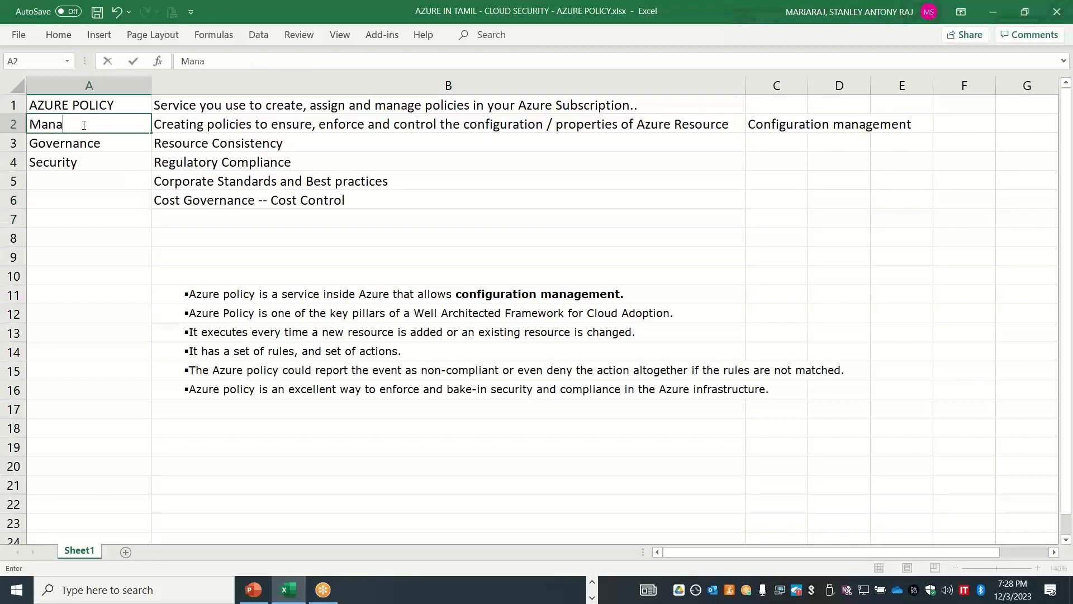
type("gement")
Enter "Standards Enforcement" in cell B7, below the cost governance entry
left_click(201, 223)
type("Standards Enco")
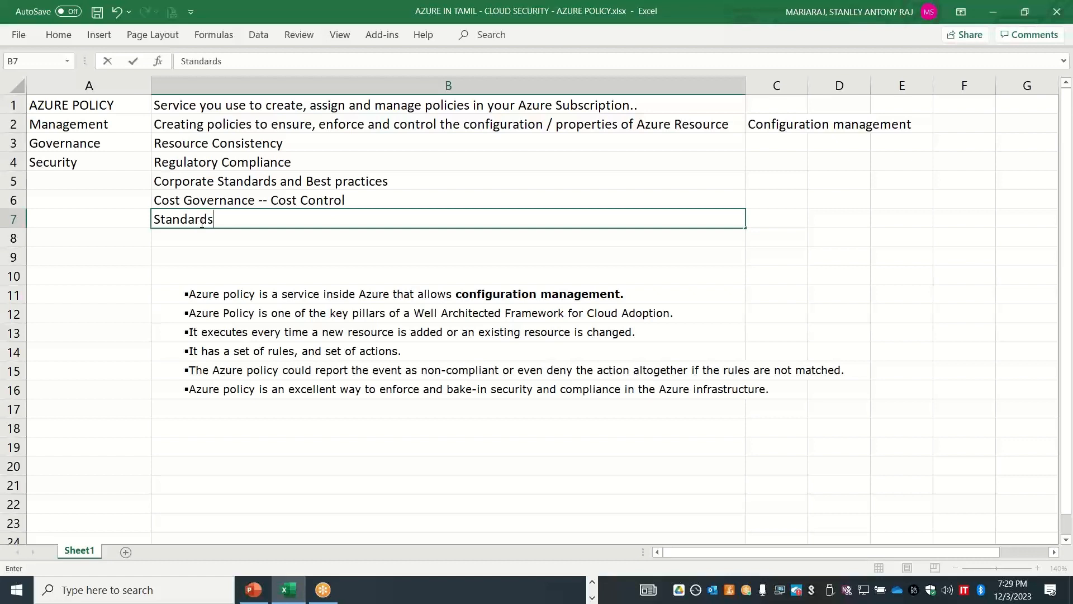
key("BackSpace")
key("BackSpace")
type("forceme")
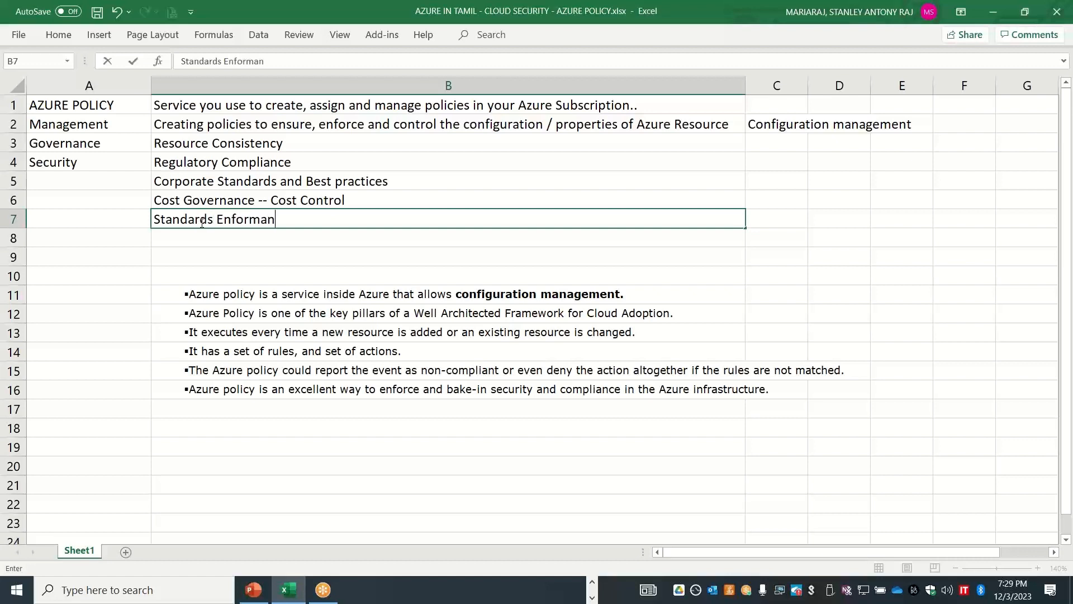
key("BackSpace")
key("BackSpace")
key("BackSpace")
key("BackSpace")
key("BackSpace")
type("c")
key("BackSpace")
type("rcemen")
key("Return")
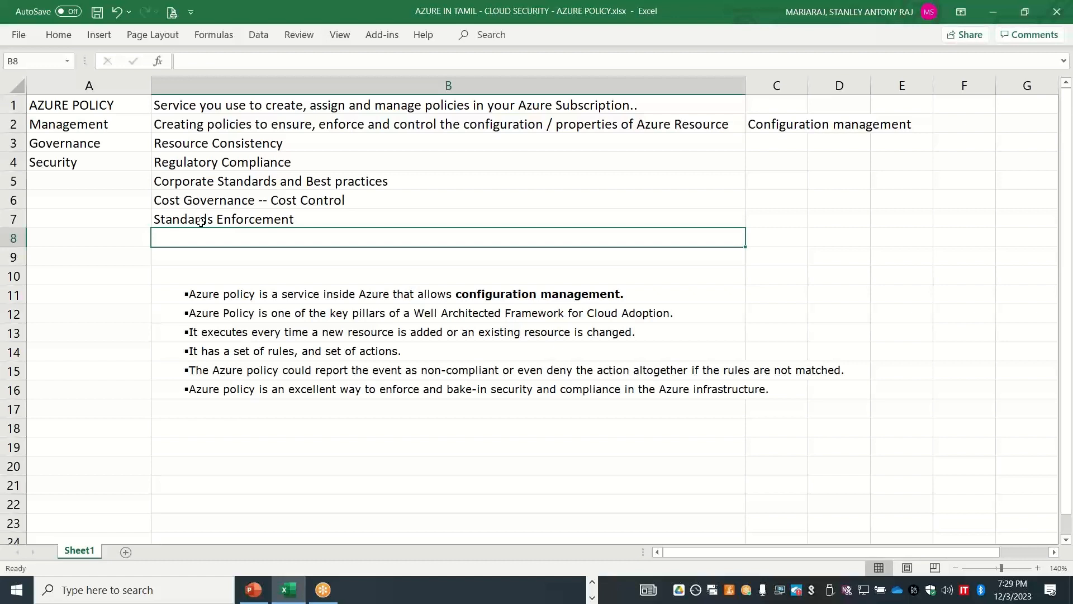
List "Policy Definition", "Assignment" and "Parameters" in cells A18 to A20, below the bullet points
left_click(87, 430)
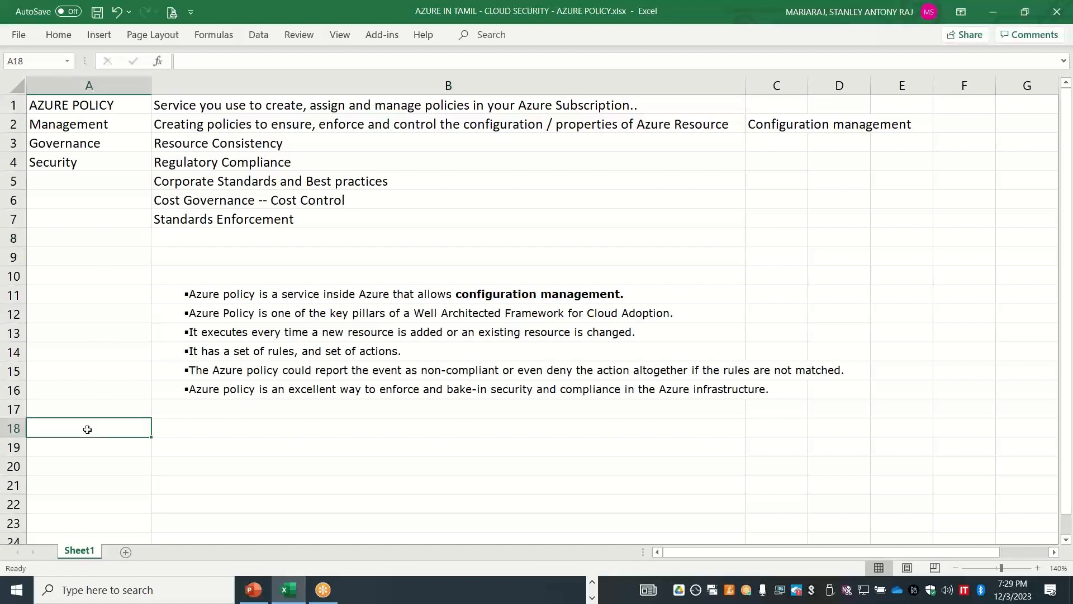
type("Policy e")
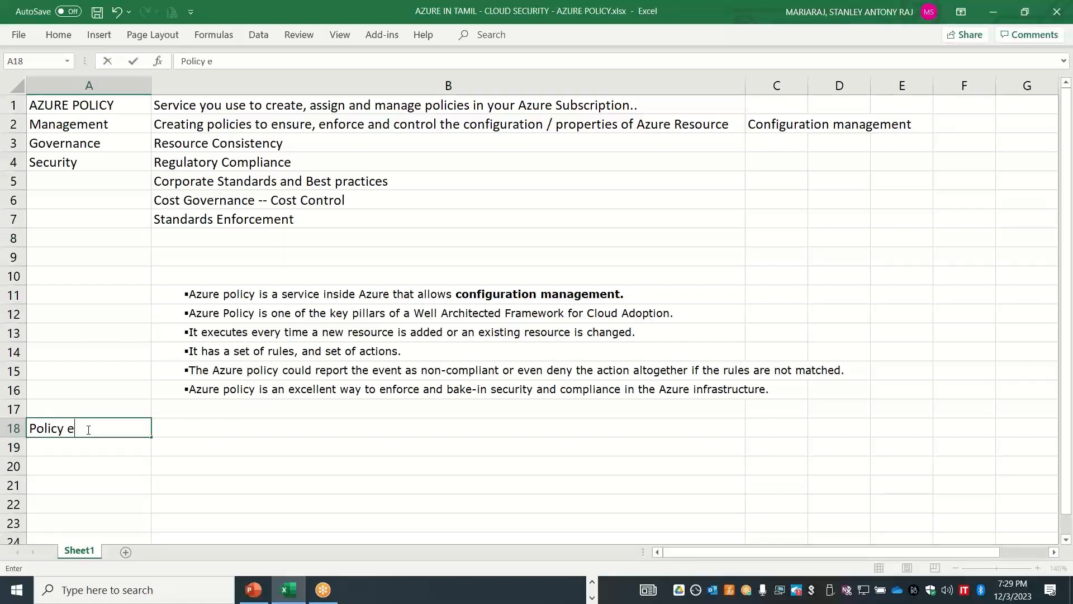
key("BackSpace")
type("Definition")
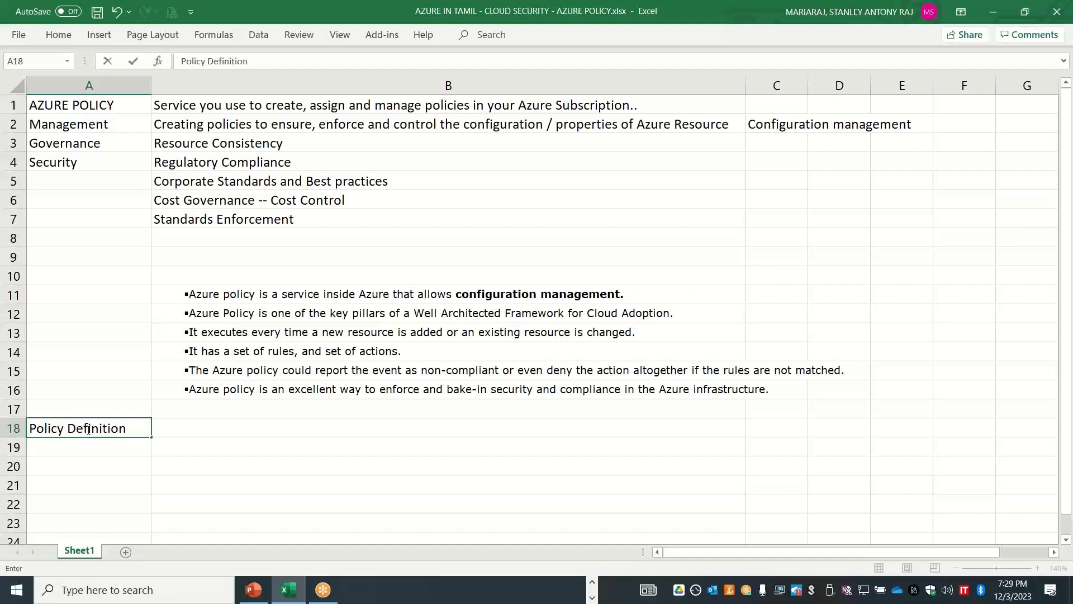
key("Return")
type("As")
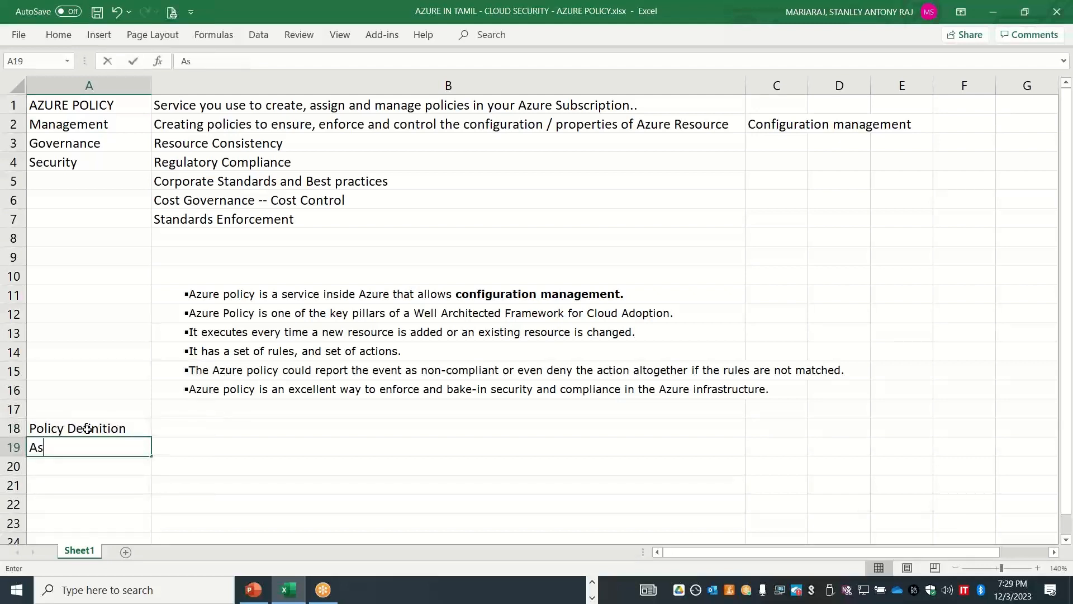
type("signment")
key("Return")
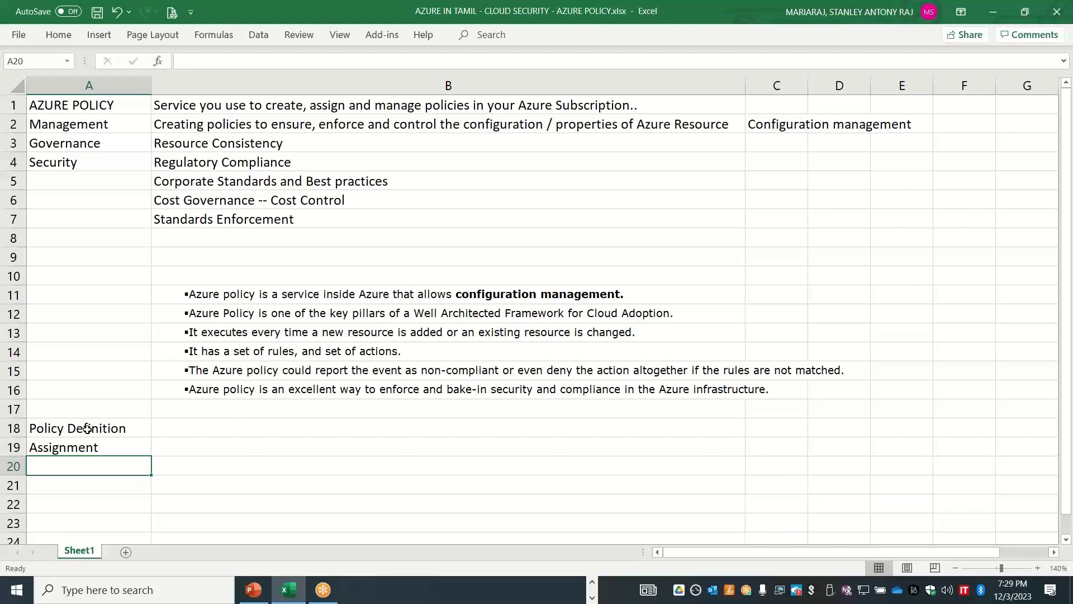
type("Parame")
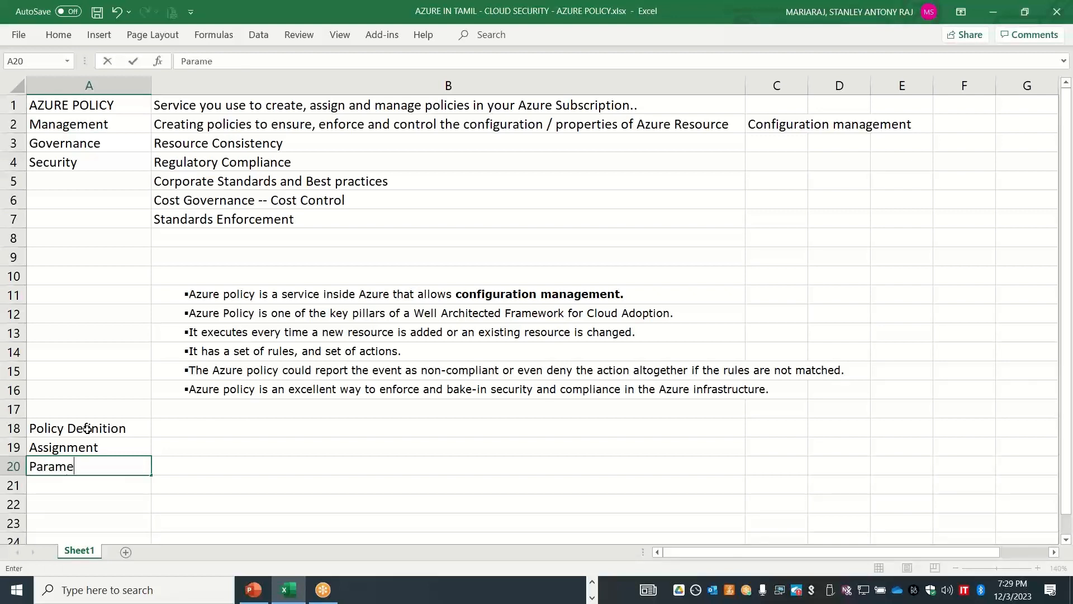
type("ters")
Enter the heading "Azure Policy is split into 3 main components" in cell A17, above the component list
left_click(83, 403)
type("Azure Policy")
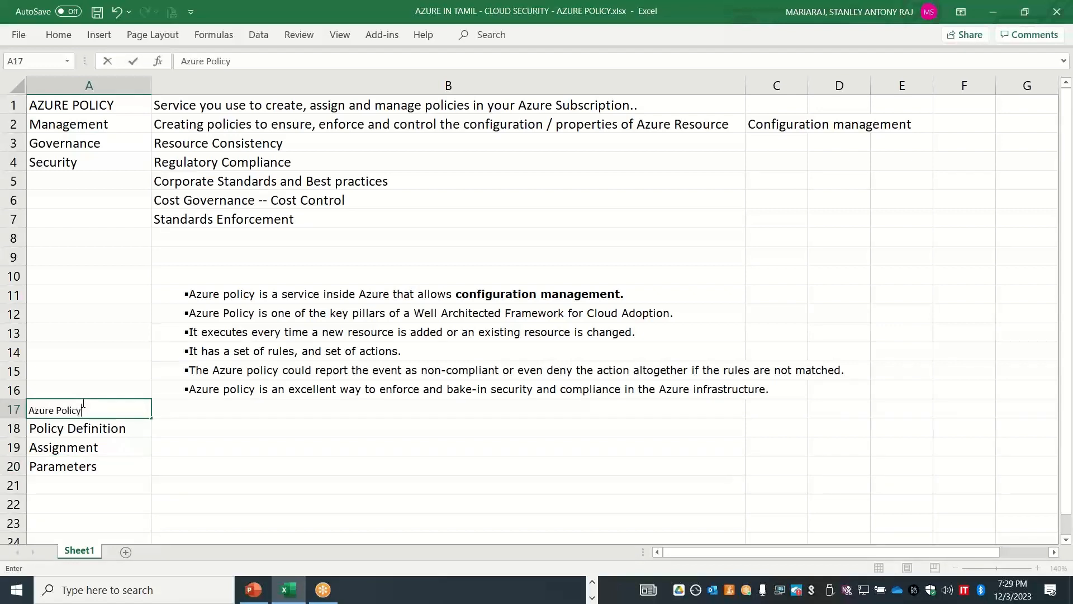
type(" is split into 3 main components")
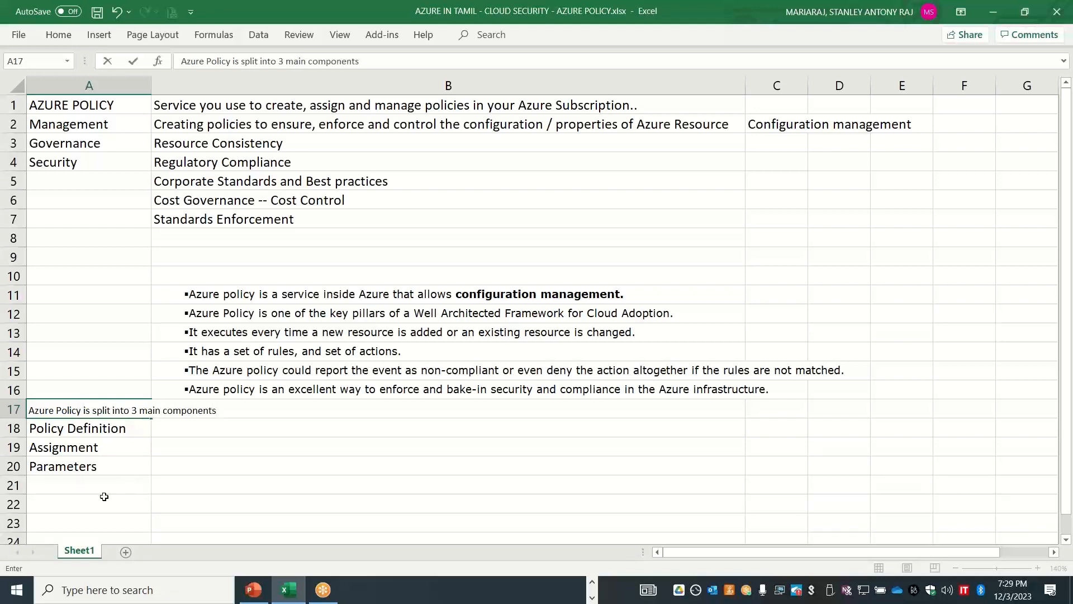
Rename the worksheet Sheet1 as "Azure Policy"
double_click(79, 552)
type("Azure")
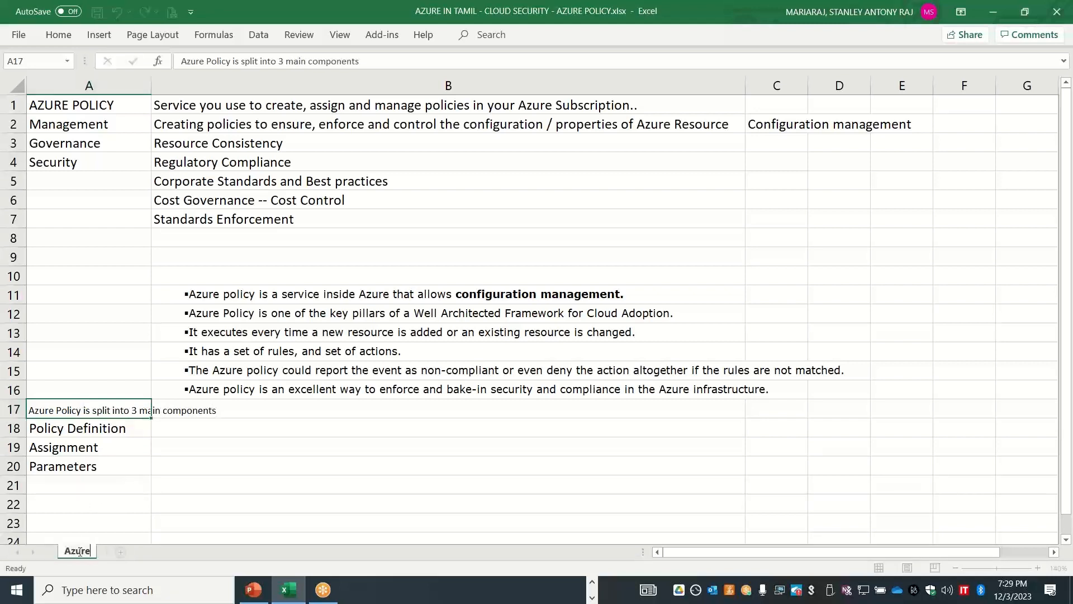
type(" Policy")
left_click(118, 508)
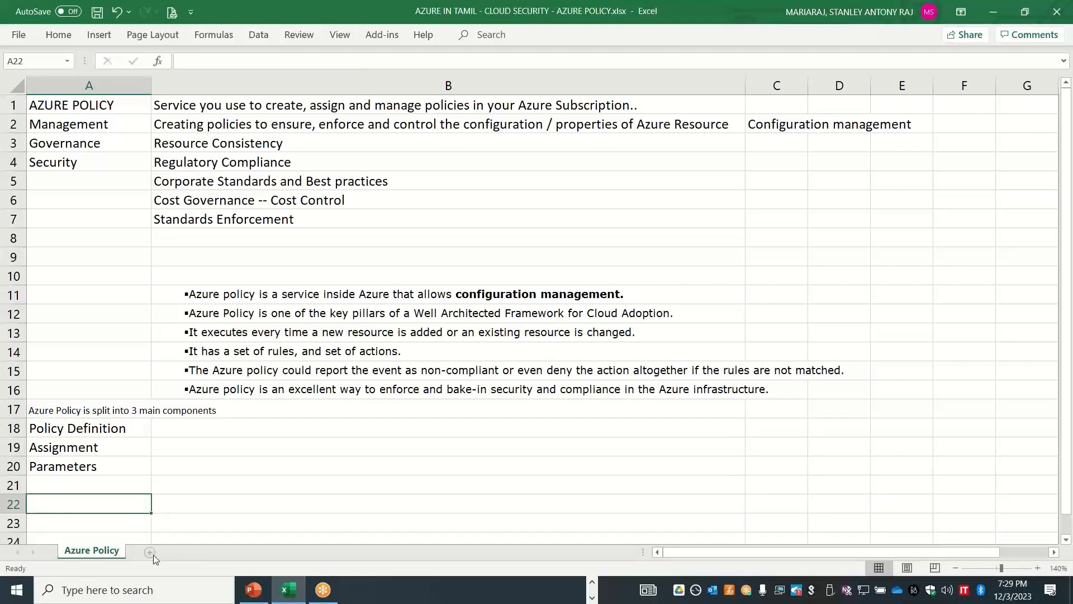
Add a second worksheet to the workbook and name it "Demo"
left_click(149, 552)
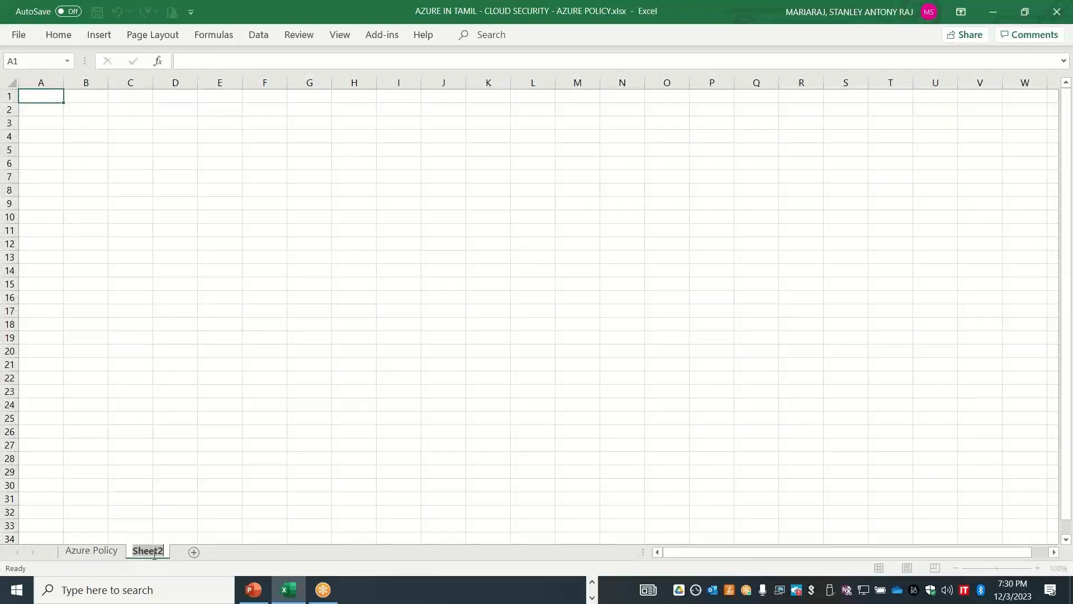
type("Azure")
key("BackSpace")
key("BackSpace")
key("BackSpace")
key("BackSpace")
key("BackSpace")
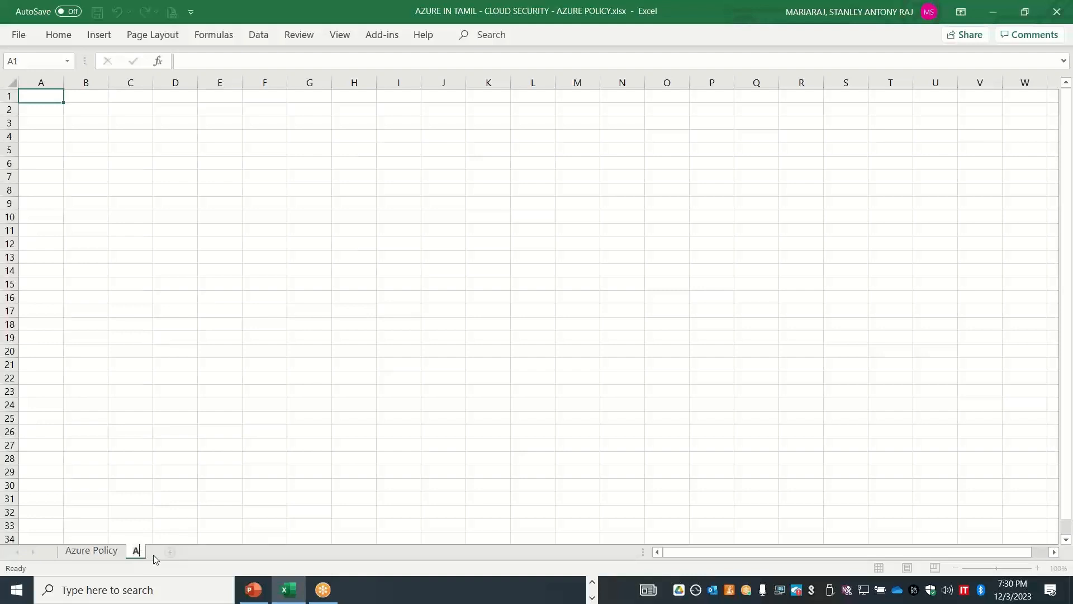
type("Demo")
left_click(134, 416)
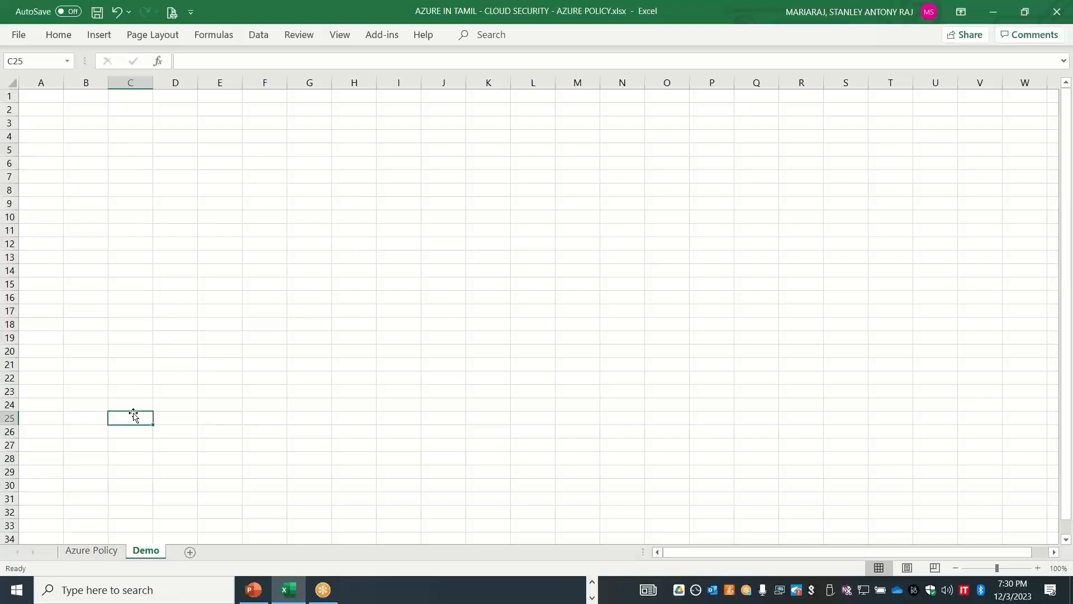
Enter the label "Req #1" in cell A2 of the Demo sheet
left_click(76, 119)
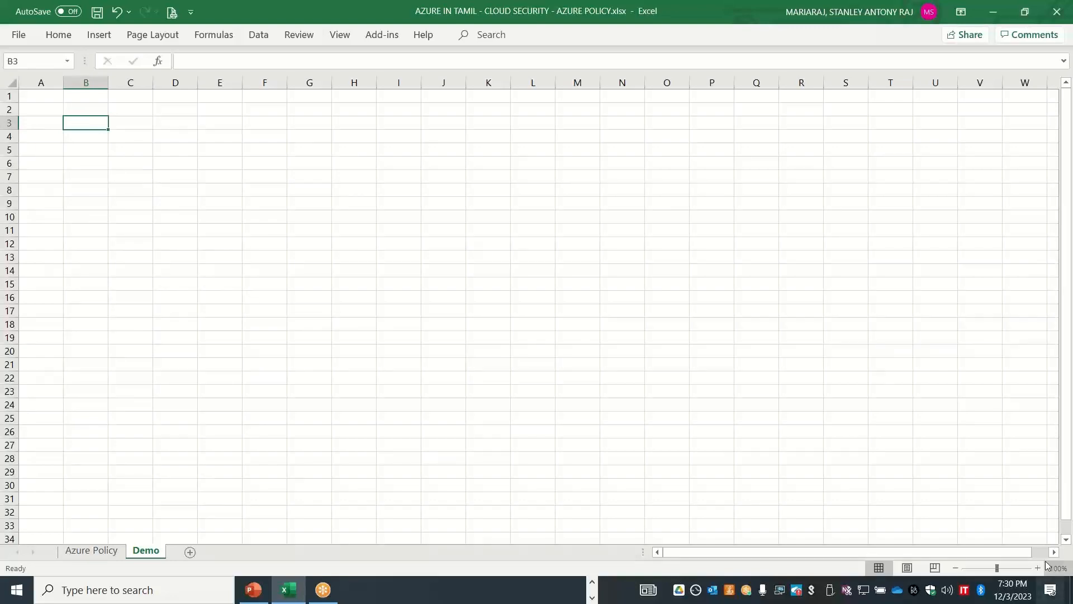
double_click(1038, 568)
double_click(1038, 568)
left_click(1038, 567)
double_click(1038, 568)
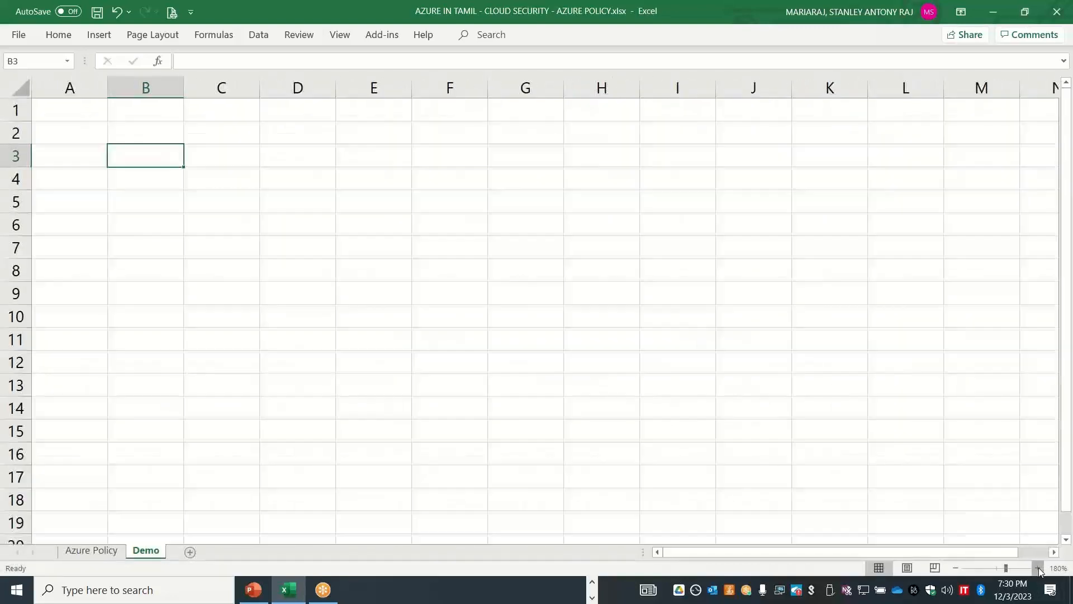
double_click(1038, 568)
left_click(101, 140)
type("R")
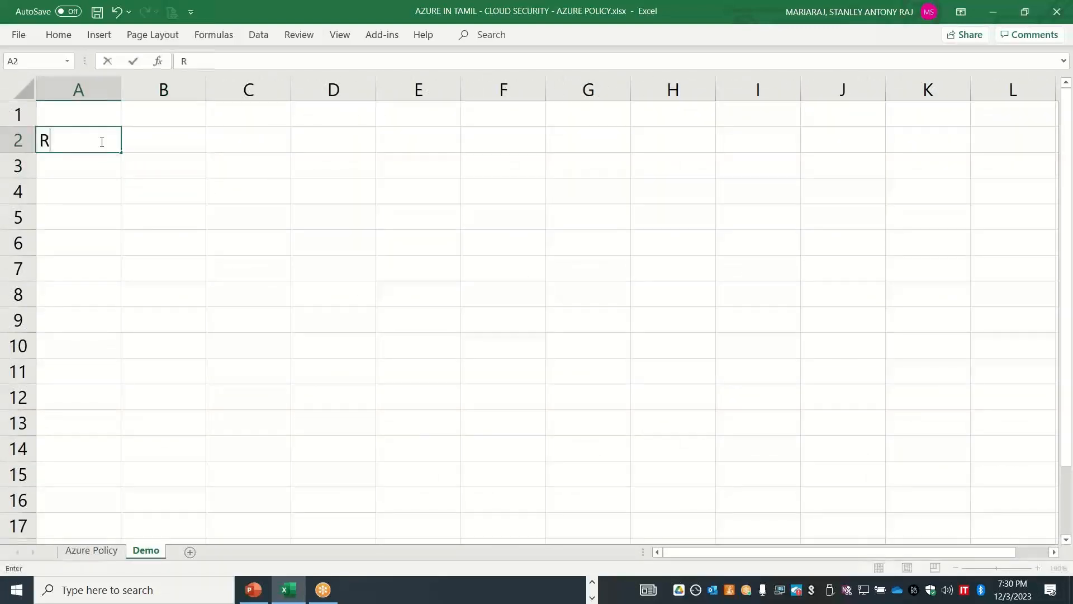
type("eq #1")
key("Tab")
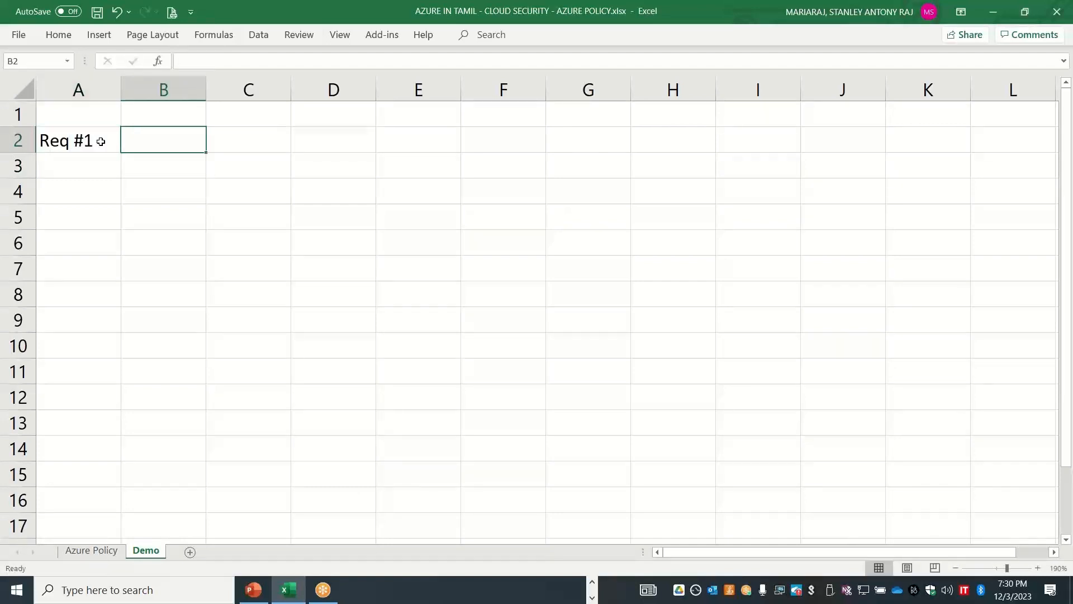
Write the requirement "Azure Storage -- Secure transfer -- Should be enabled" in cell B2, beside "Req #1"
type("Azure S")
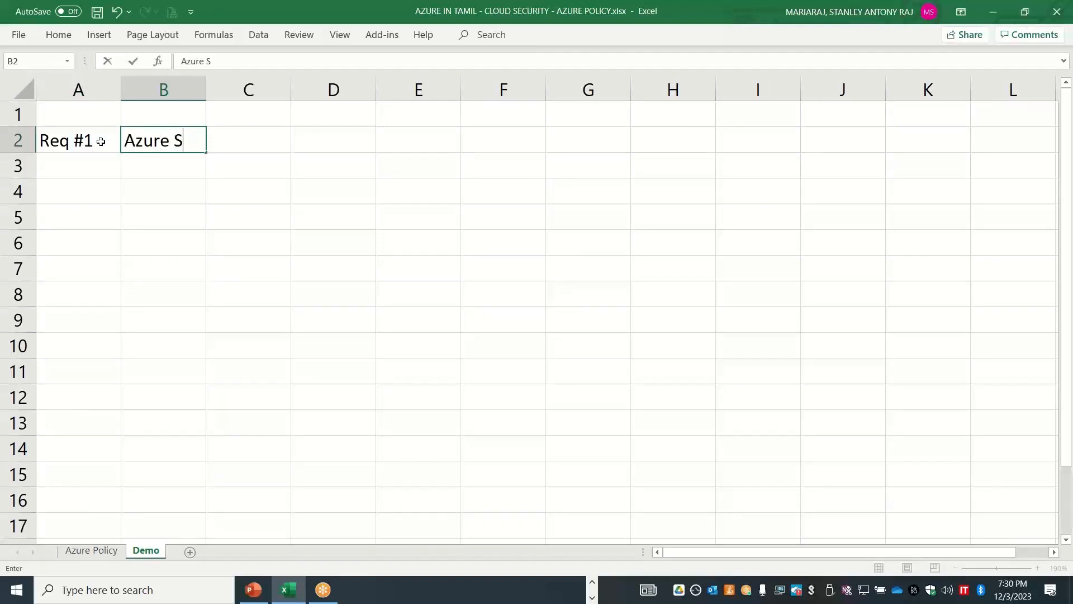
type("torage -- SEc")
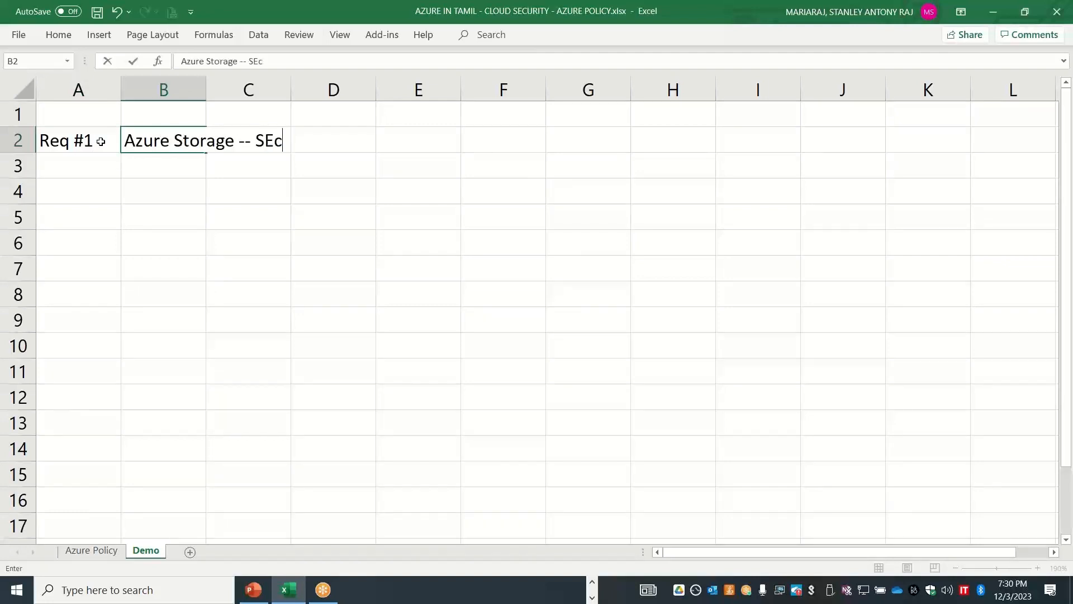
type("ure transfer --")
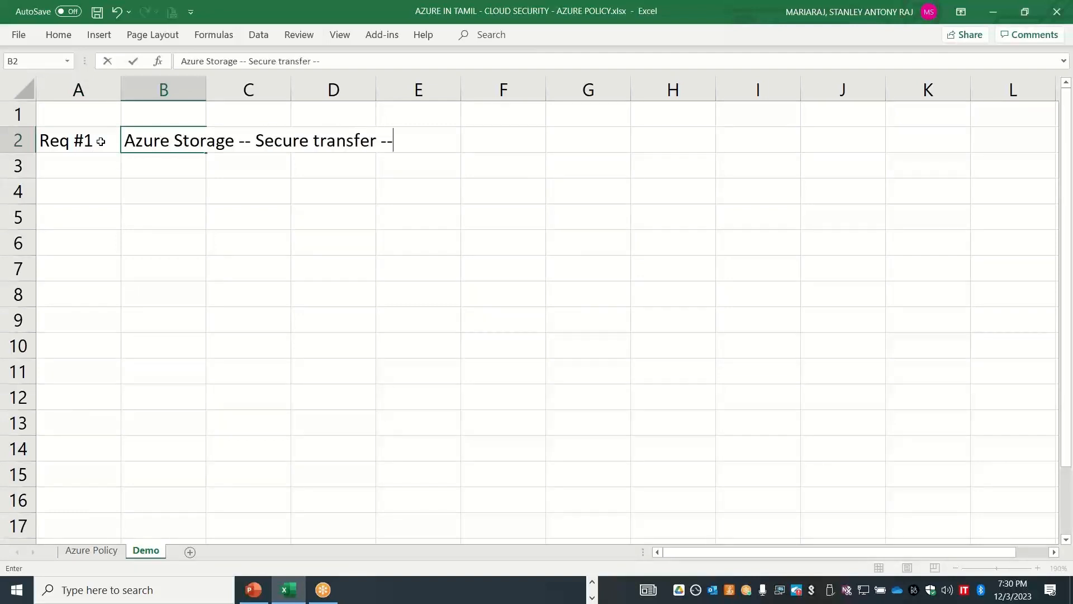
type(" Should be enabled")
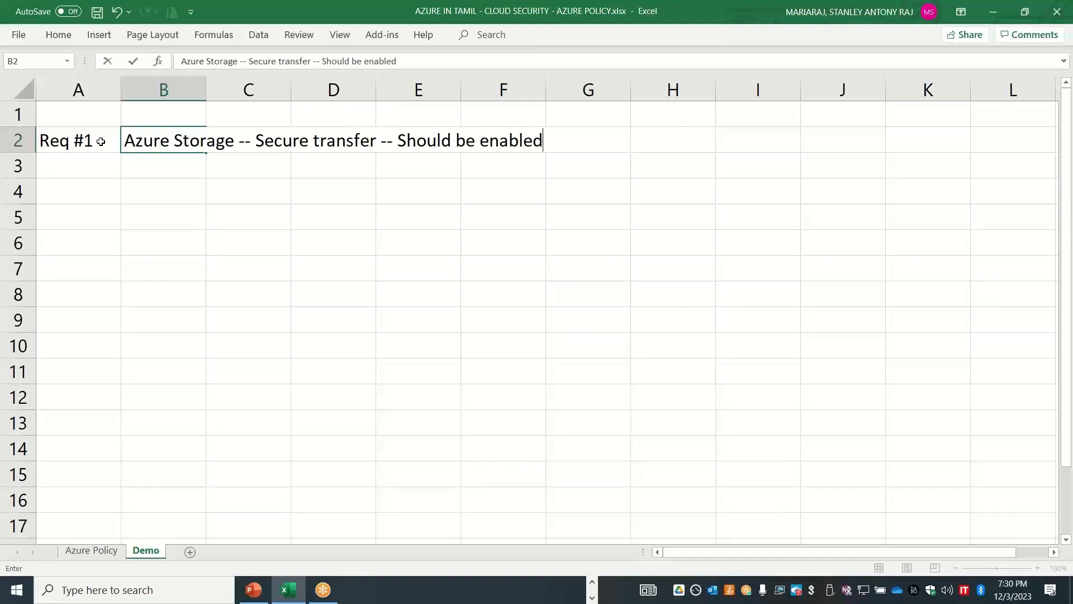
Add "Req #2" in row 3 of the Demo sheet with the requirement "Azure Backup -- VM should be enabled for Backup" in column B
key("Return")
key("Left")
type("Req")
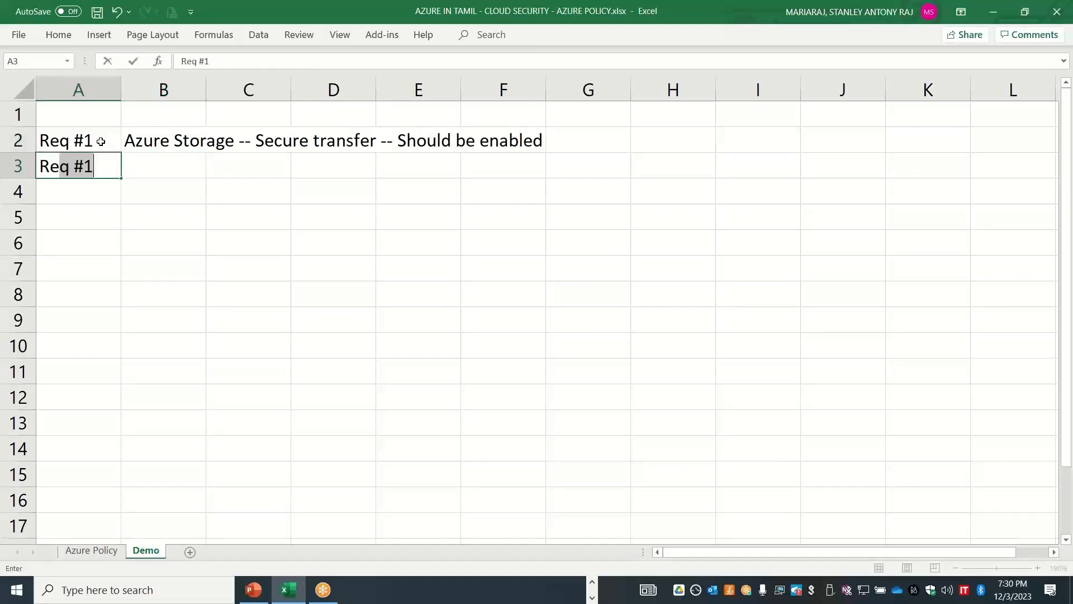
type(" #2")
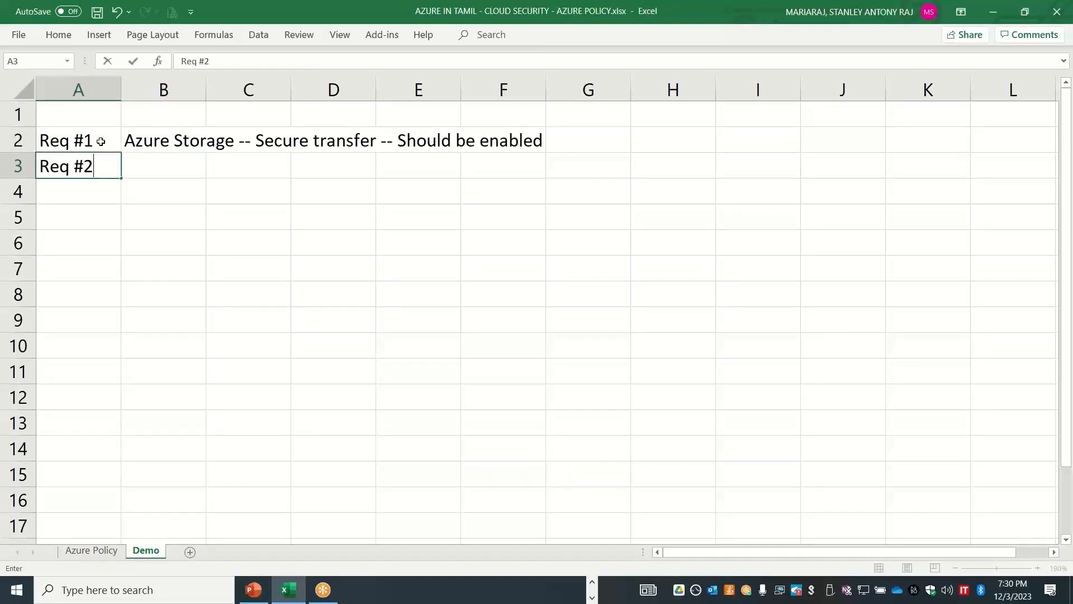
key("Tab")
type("Azure B")
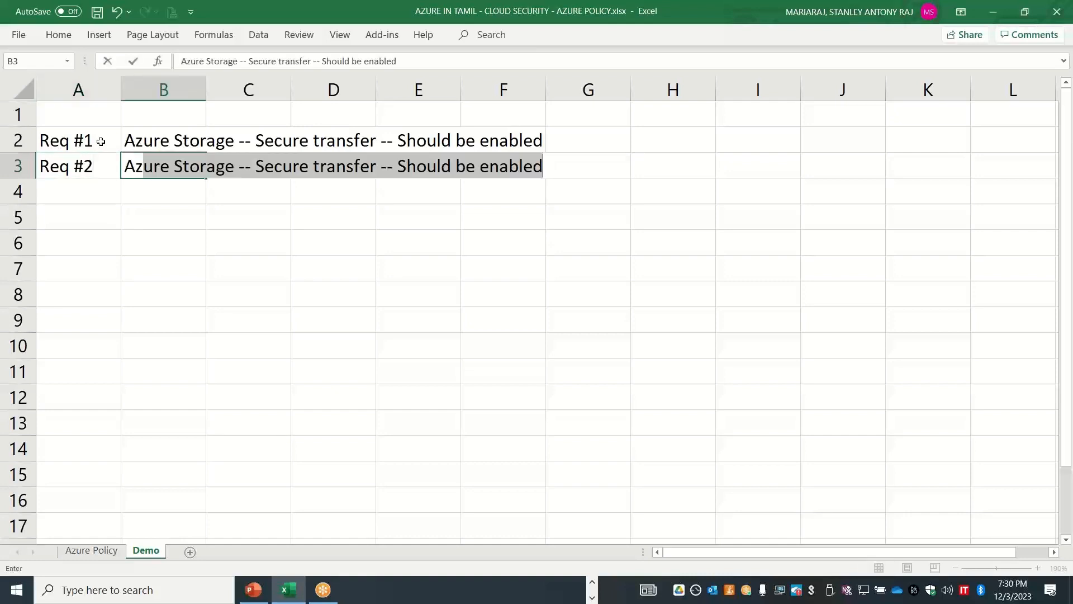
type("ackup -- ")
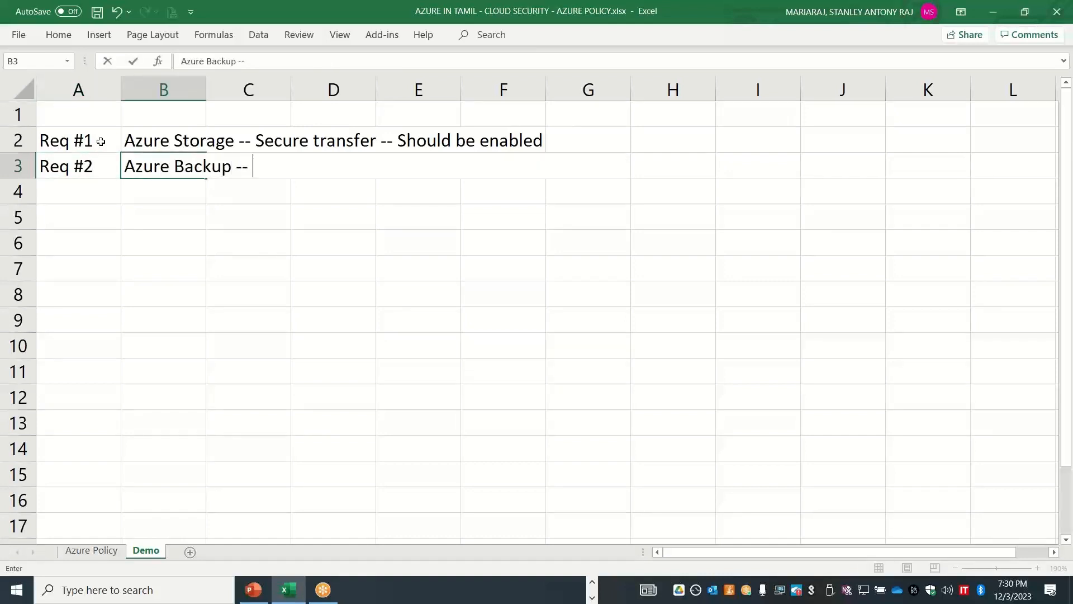
type("VM should ")
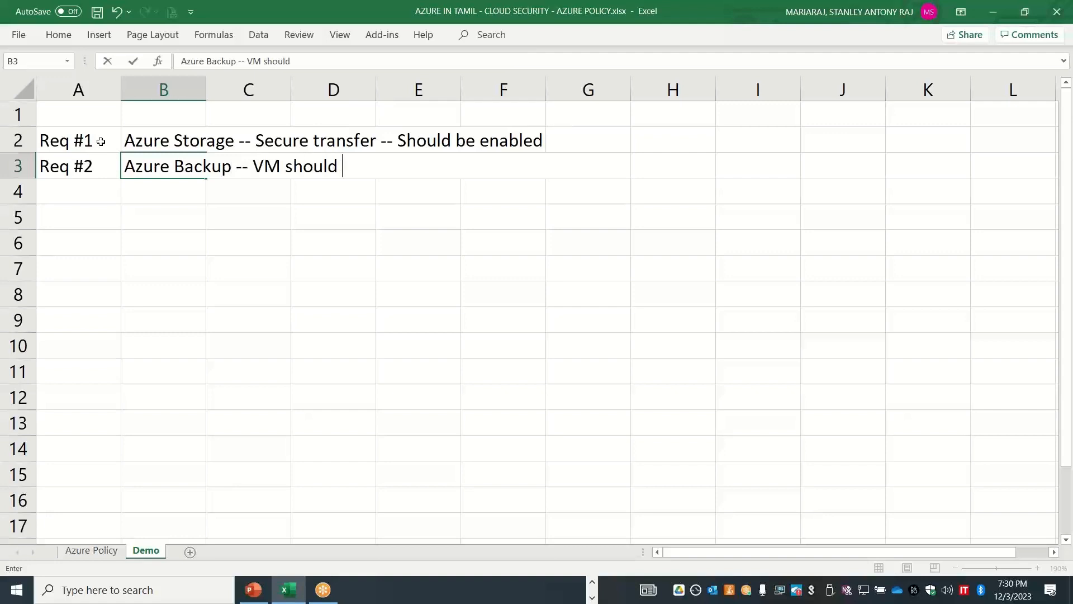
type("be enabled")
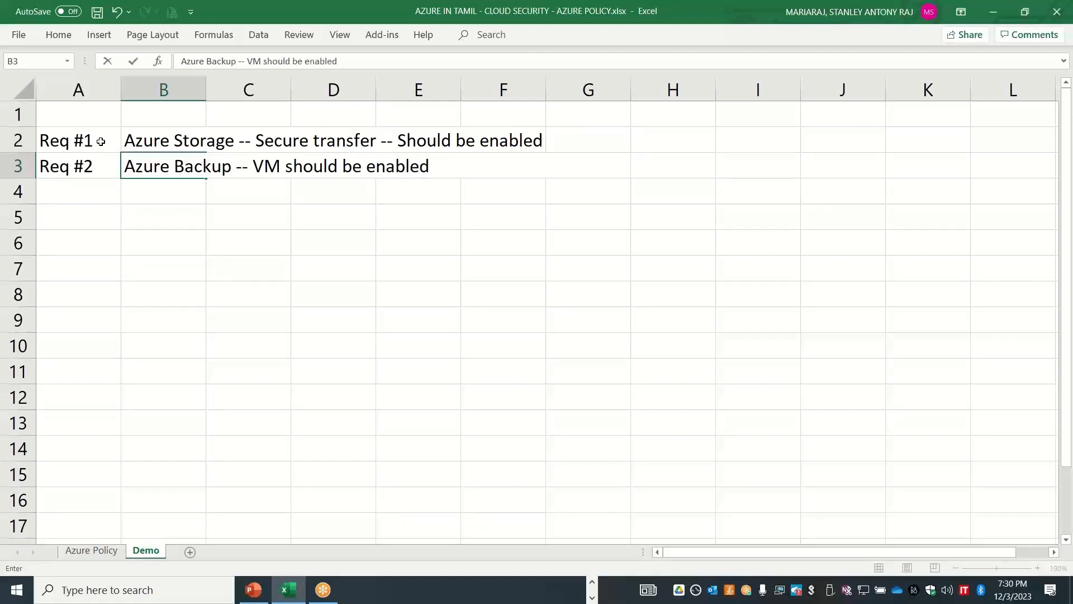
type(" for Backup")
key("Return")
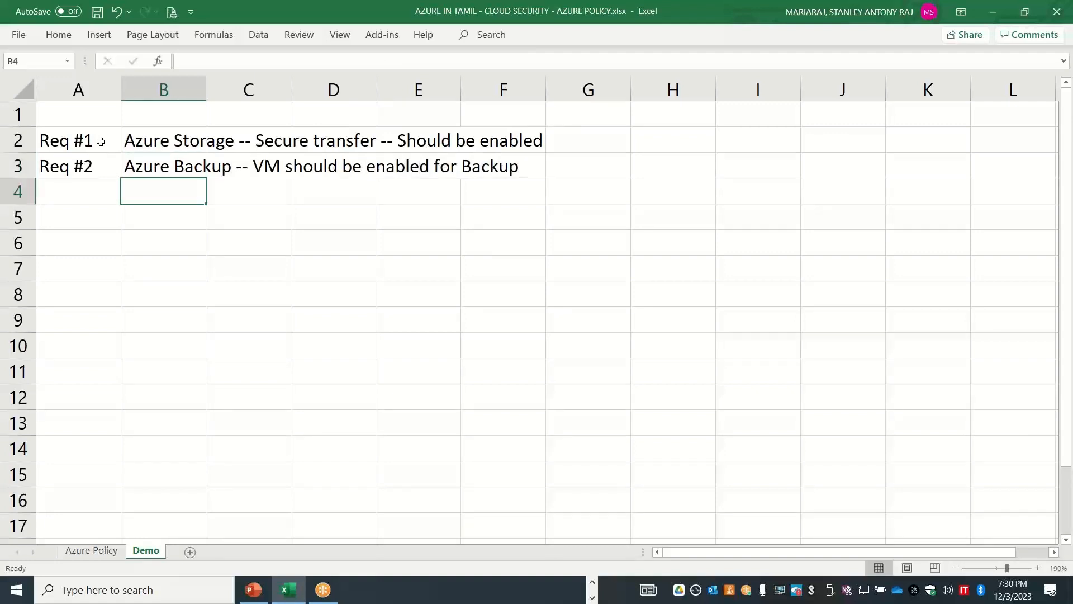
Add "Req #3" in cell A4 with the requirement "Allowed Resource Types" beside it in B4
key("Left")
type("Req")
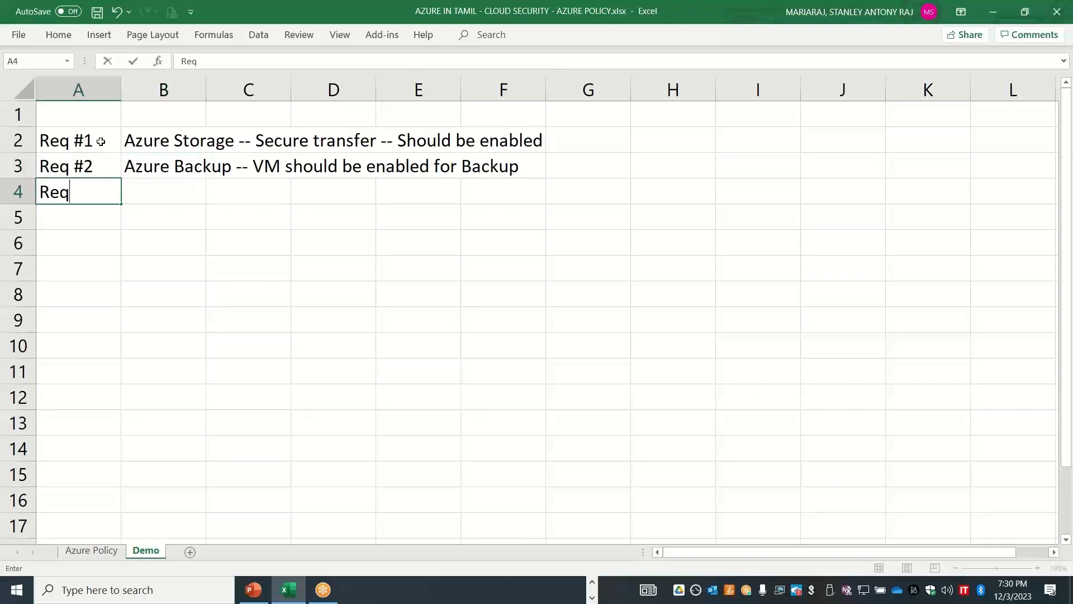
type(" #3")
key("Tab")
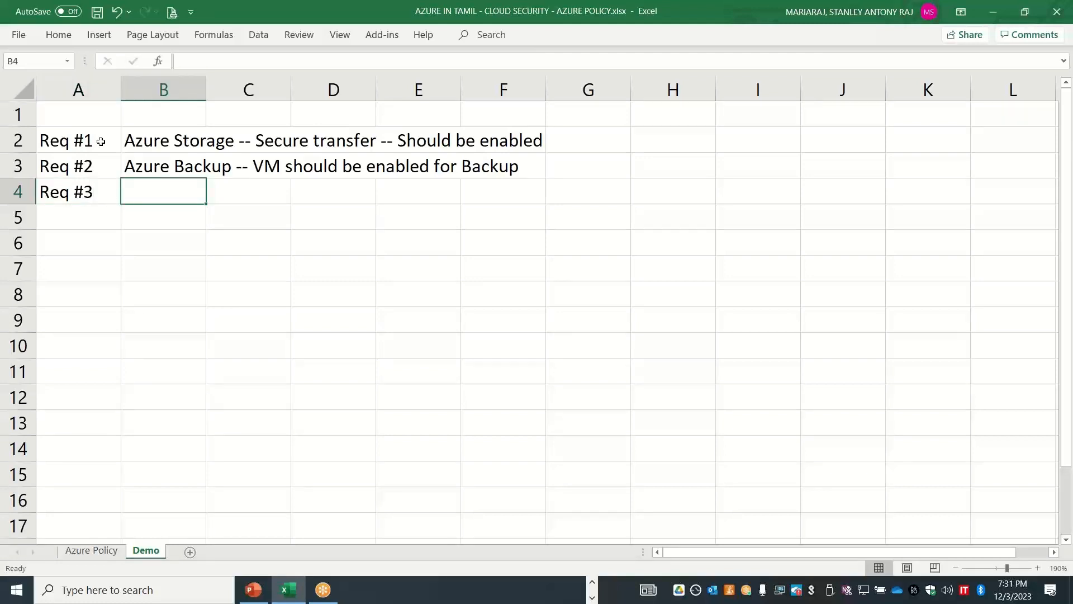
type("All")
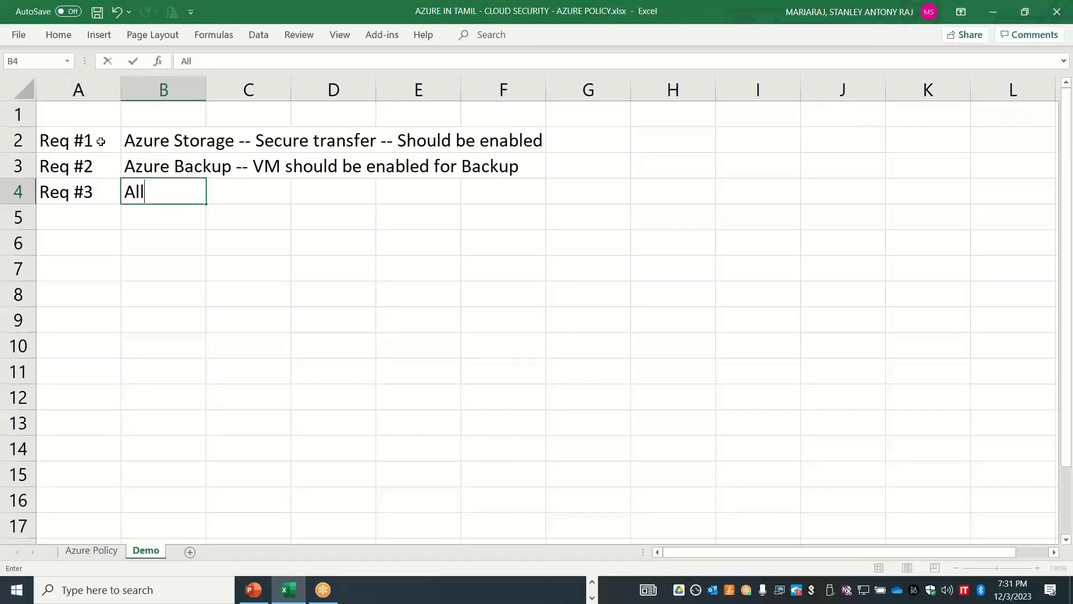
type("owed Resource Types")
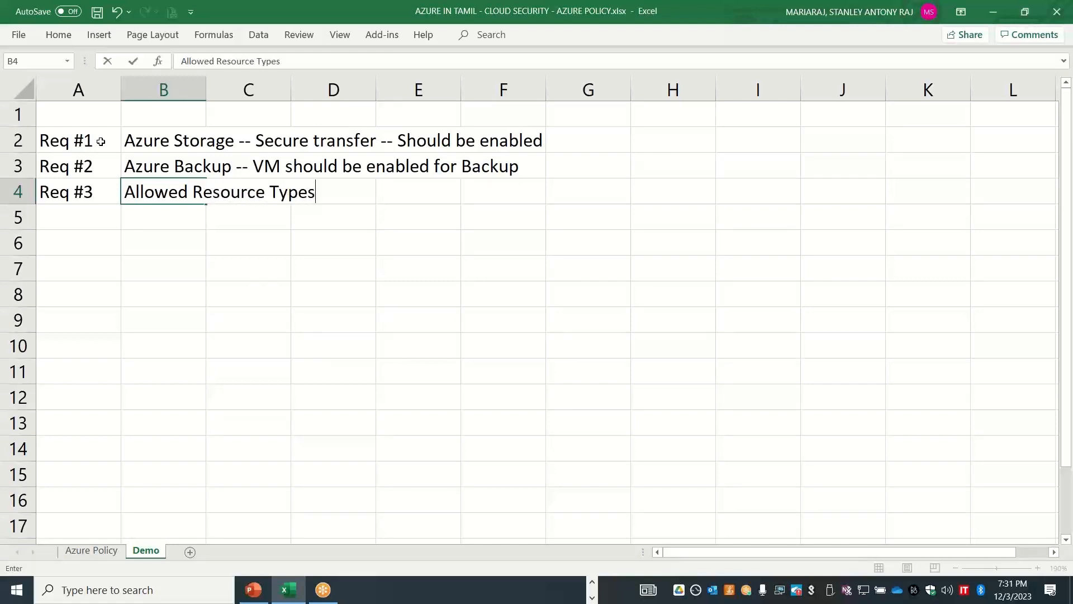
key("Return")
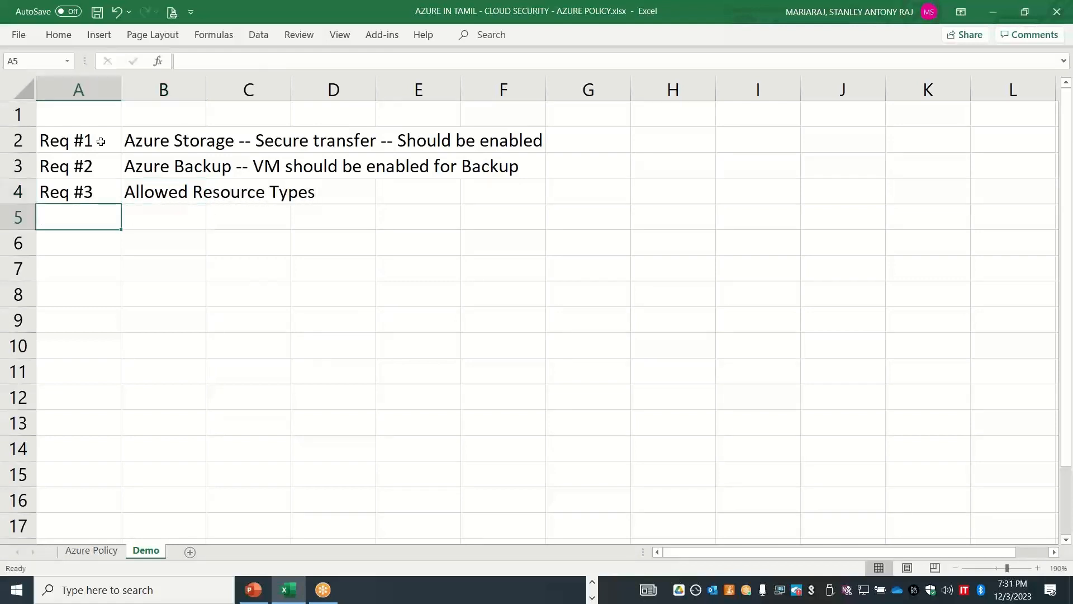
Add "Req #4" in cell A5 with the requirement "Azure VM -- Allowed VM SKU's" beside it in B5
type("Req #")
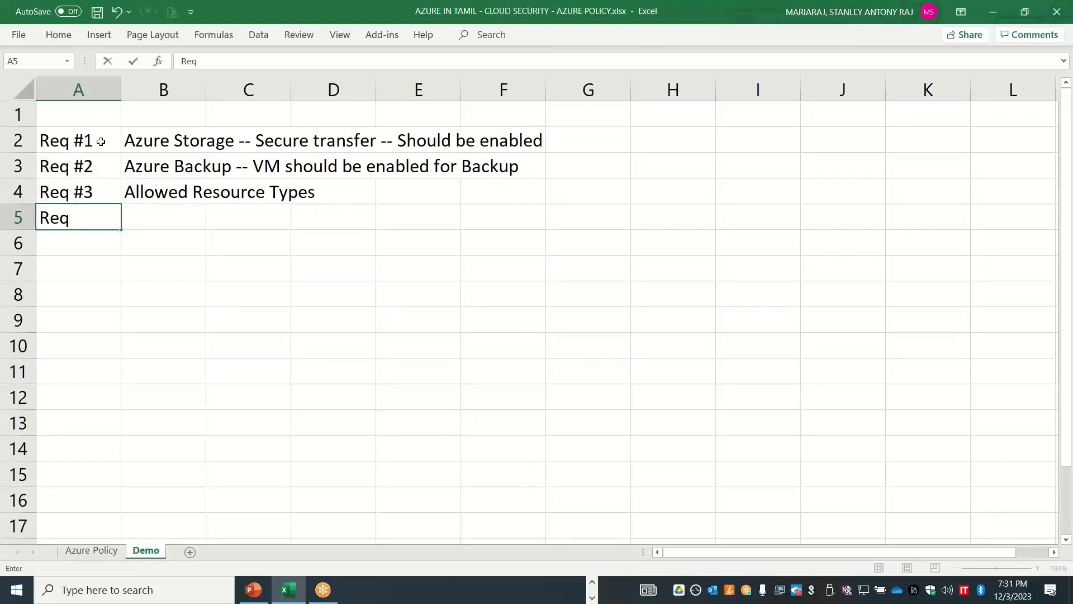
type("4")
key("Tab")
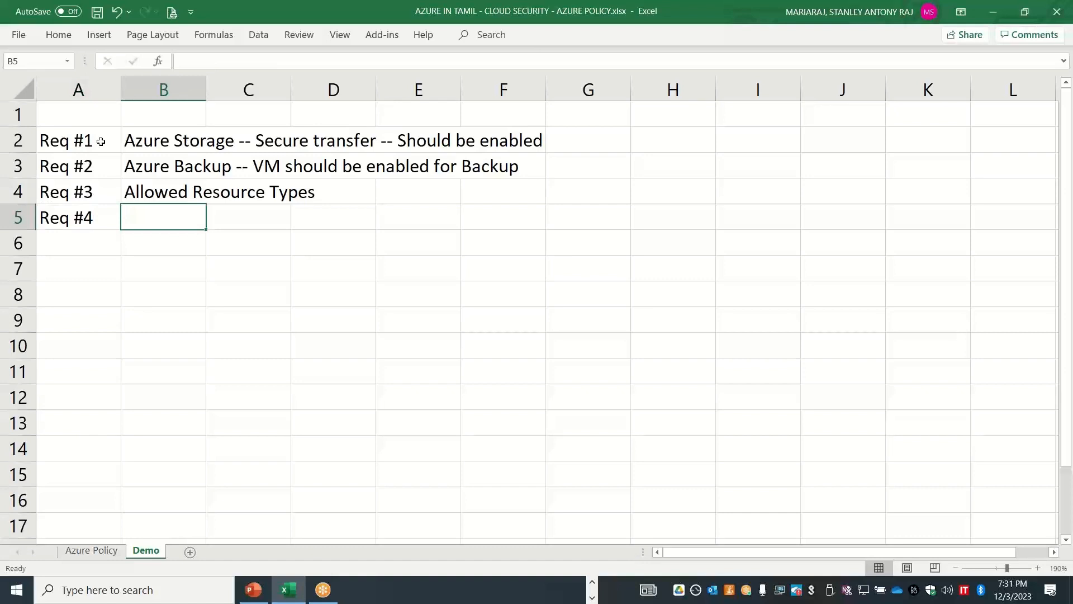
type("Az")
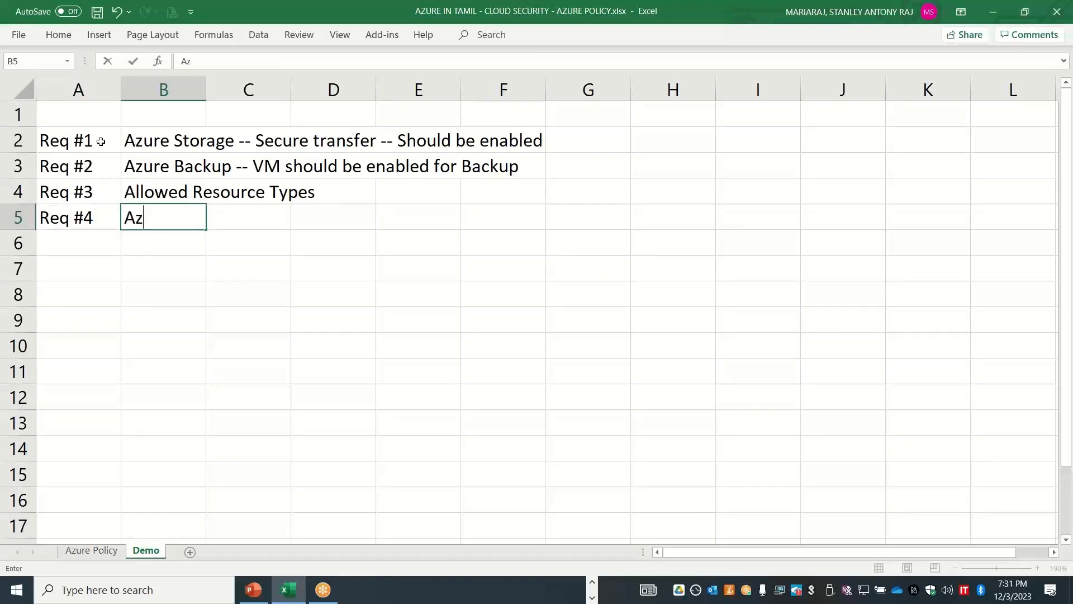
type("ure VM -- Allowed ")
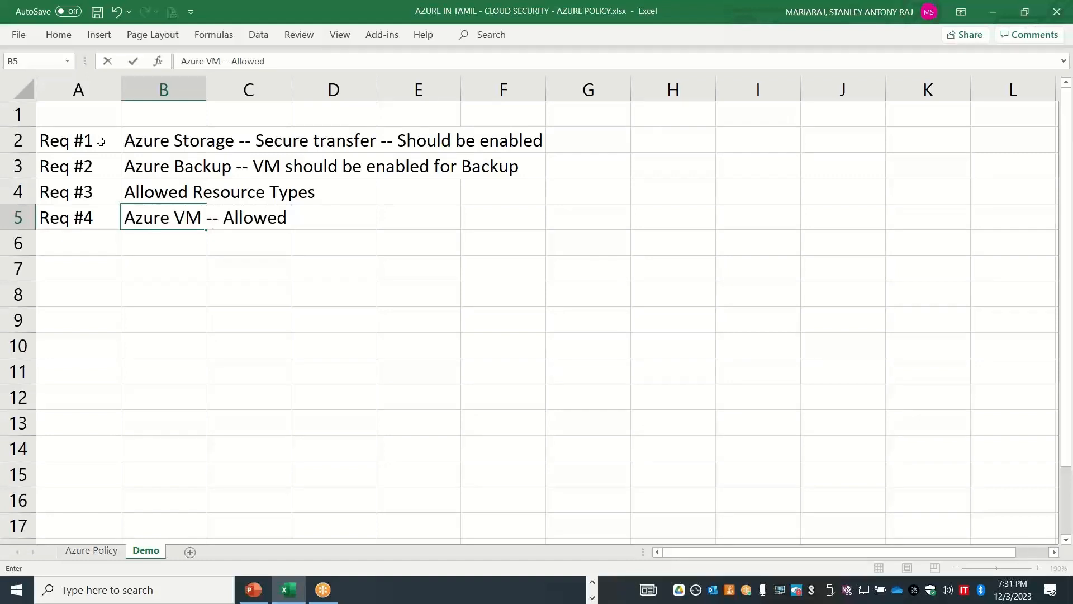
type("VM SKU's")
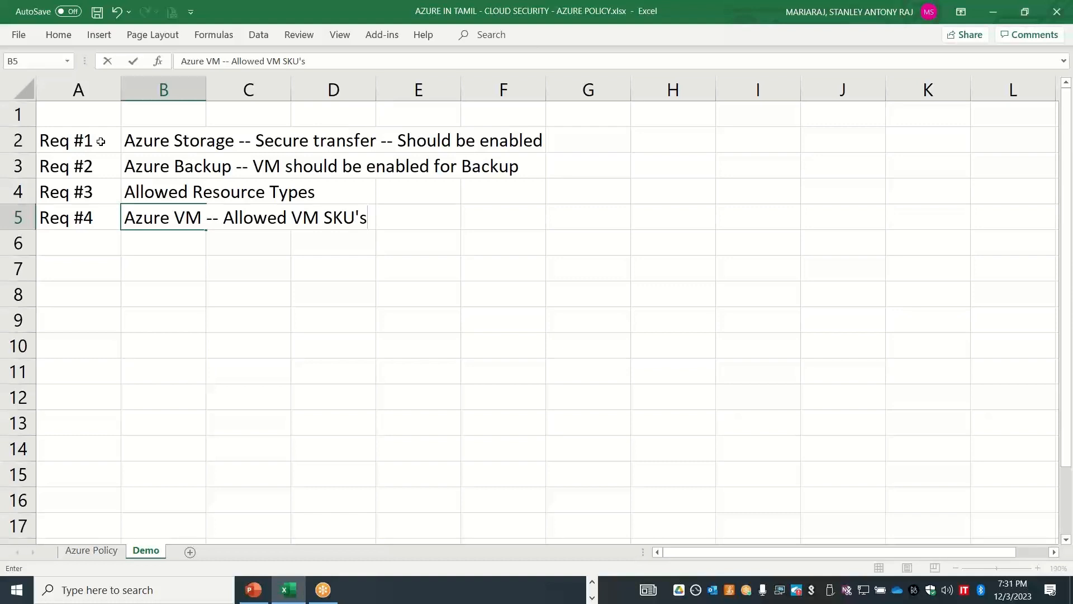
Add "Req #5" in cell A6 with the requirement "Azure VM -- Log analytics Extension should be installed" in B6
left_click(64, 232)
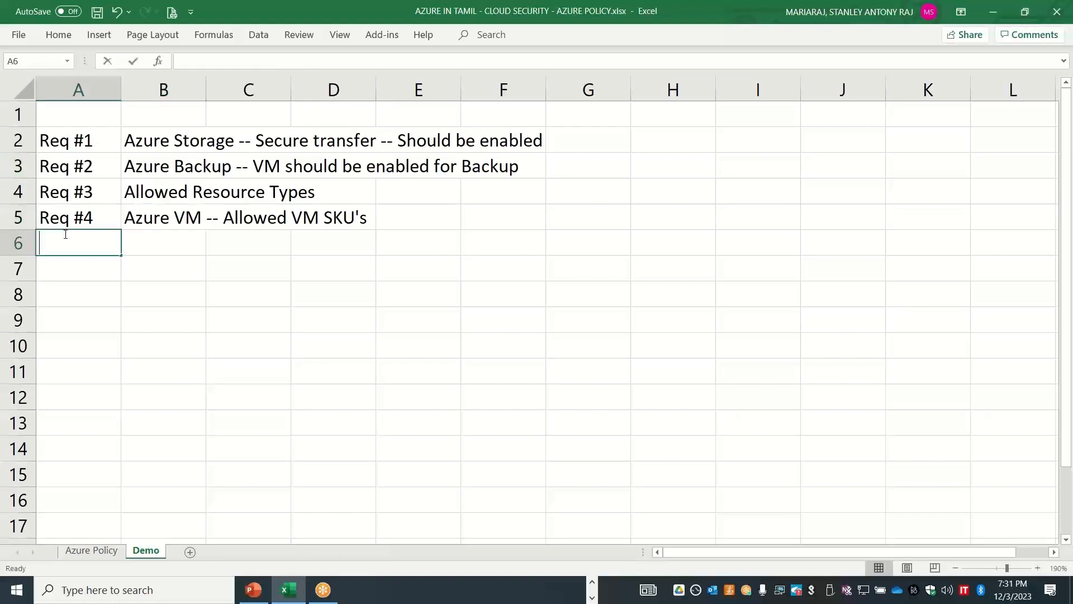
type("Req ")
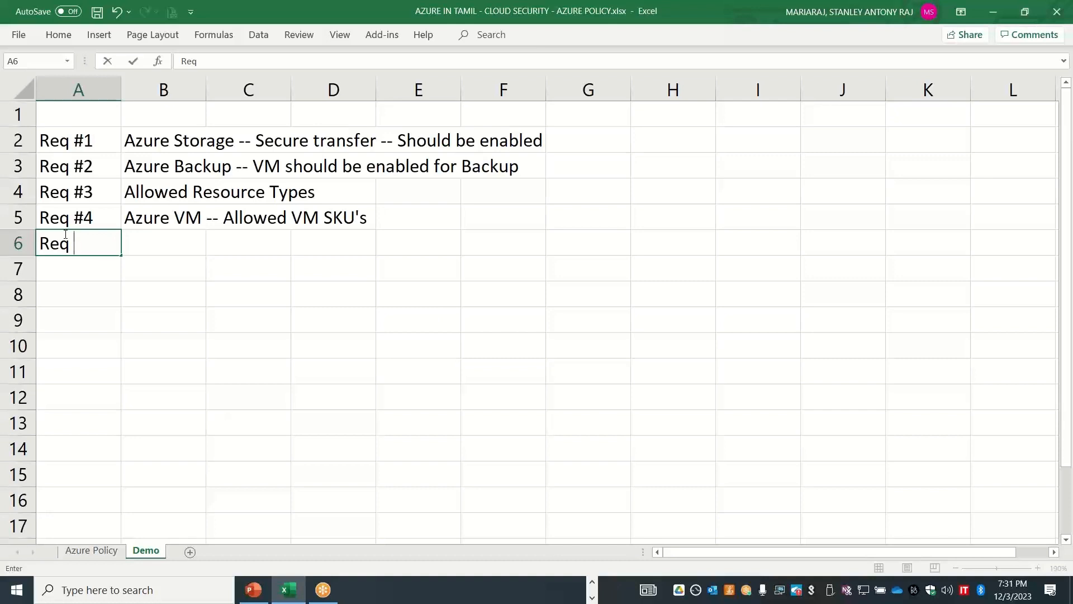
type("#5")
key("Tab")
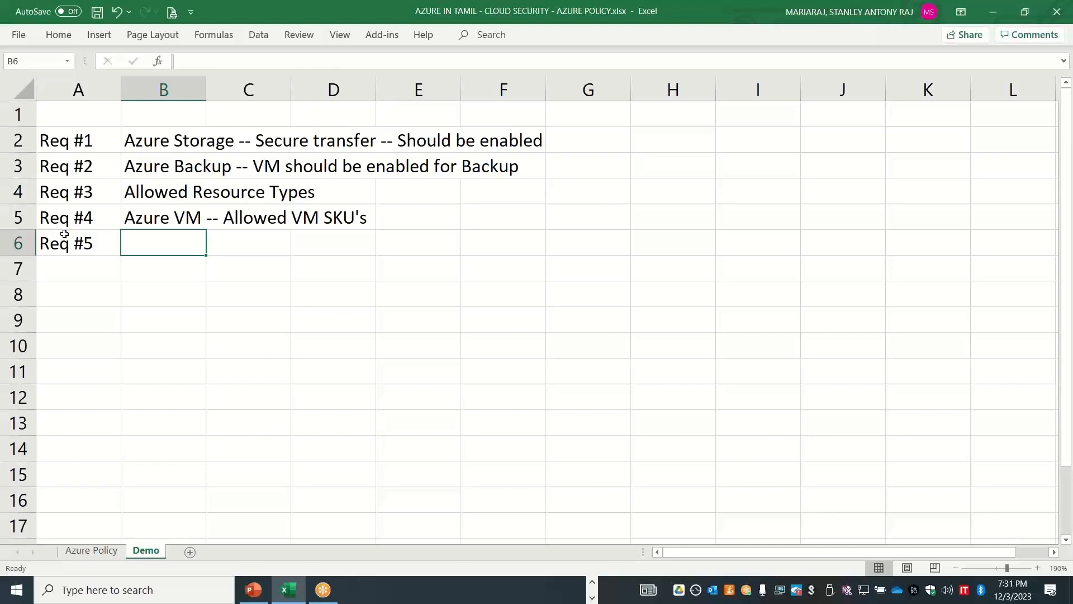
type("Azure VM -- L")
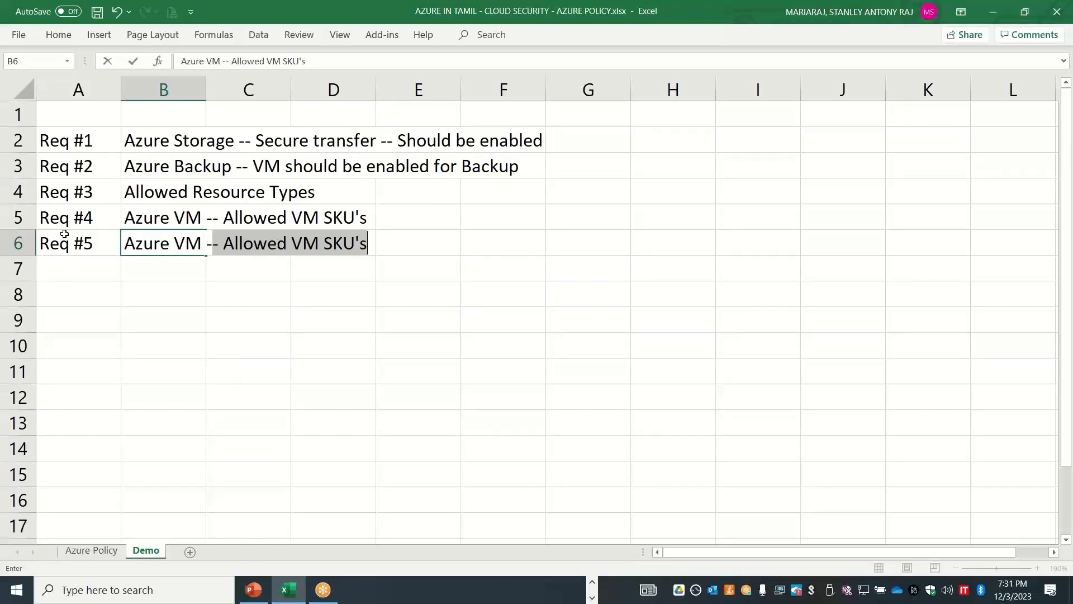
key("BackSpace")
key("BackSpace")
key("BackSpace")
type("- Log analy")
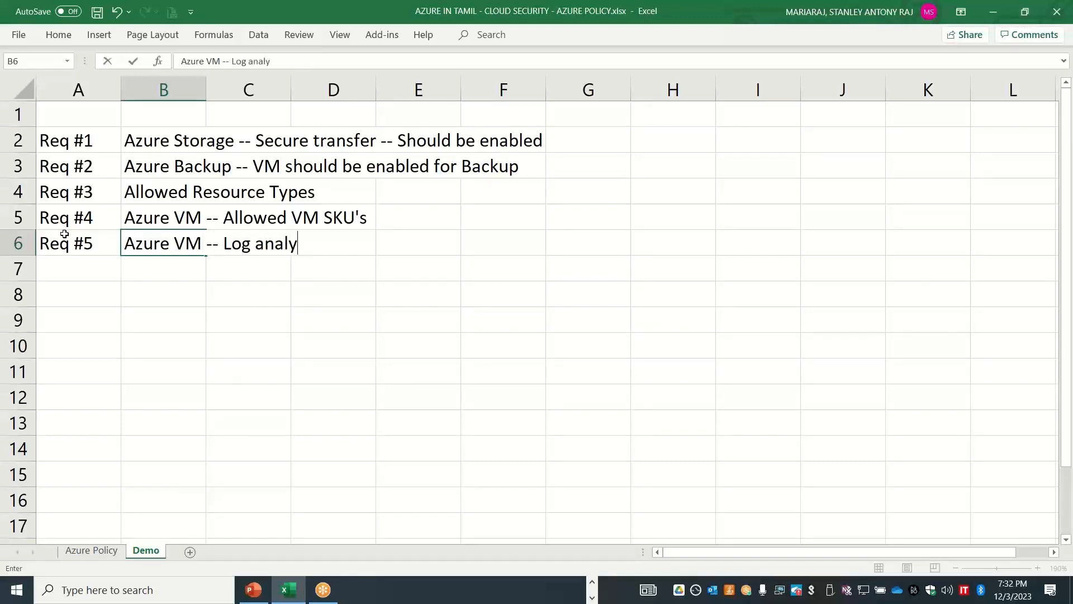
type("tics Extensio")
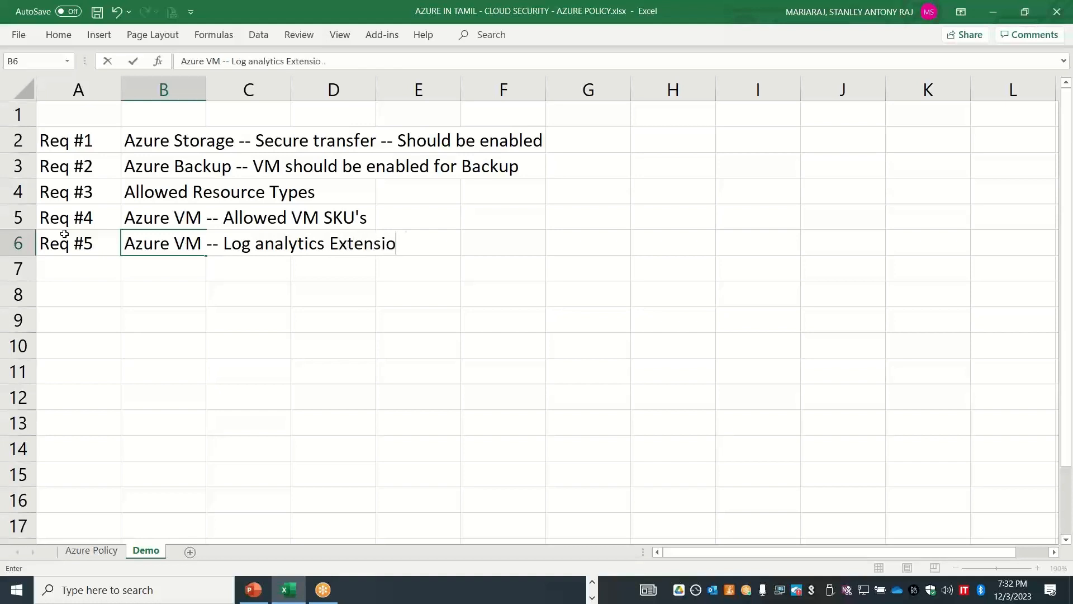
type("n should be installed")
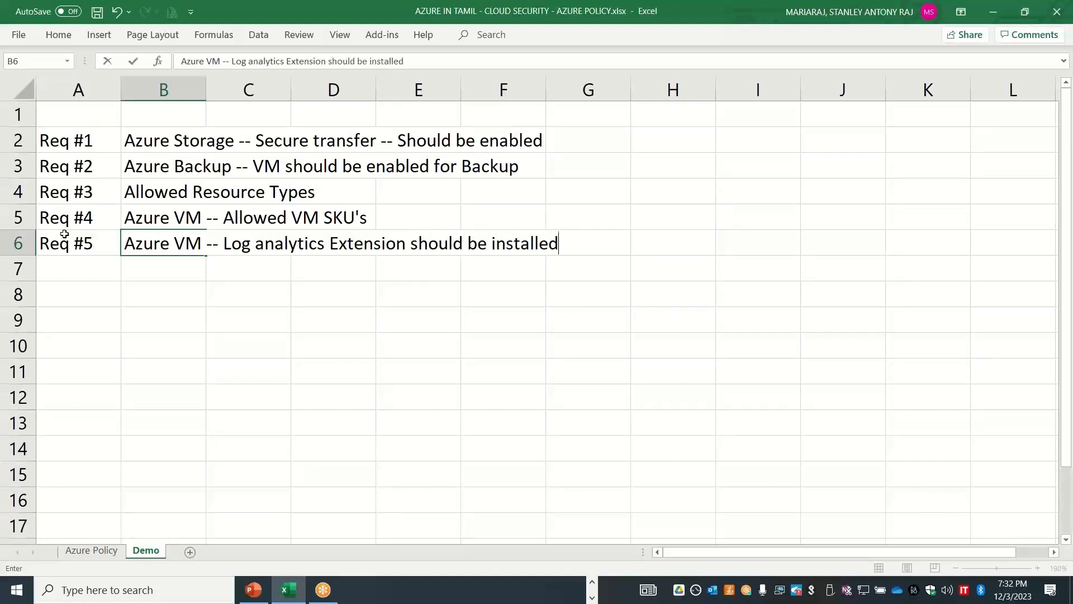
key("Return")
Add "Req #6" in cell A7 with the requirement "DR should be enabled" beside it in B7
type("R")
key("BackSpace")
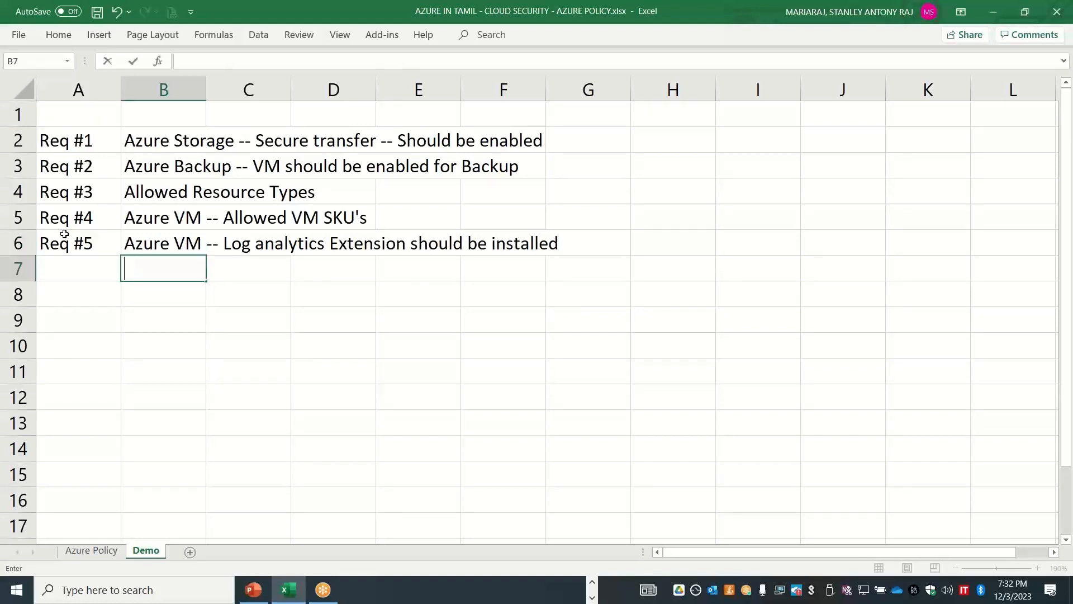
left_click(66, 268)
type("Req")
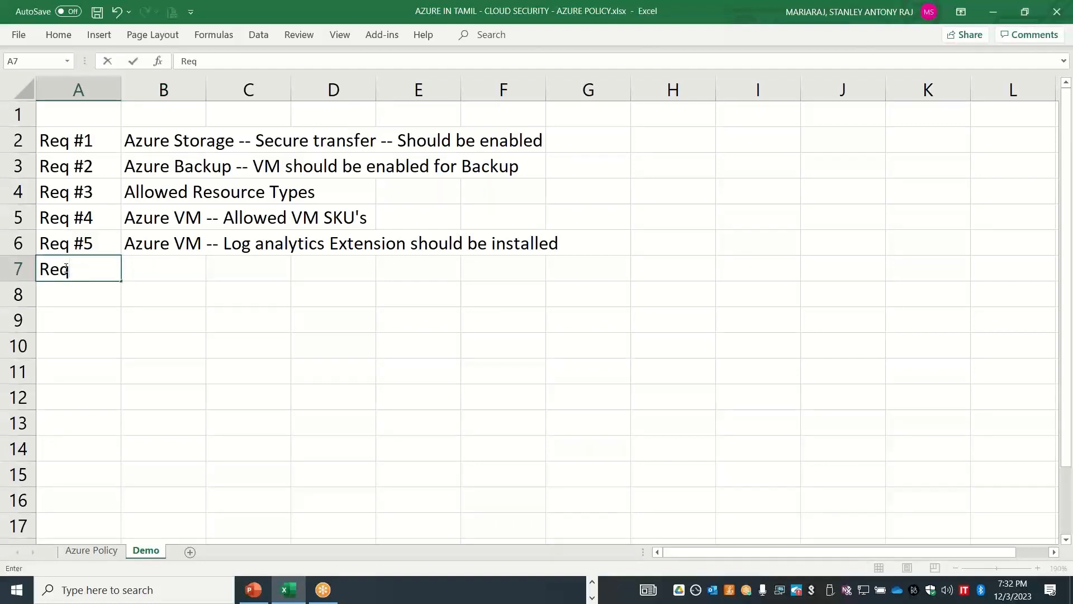
type(" #6")
key("Tab")
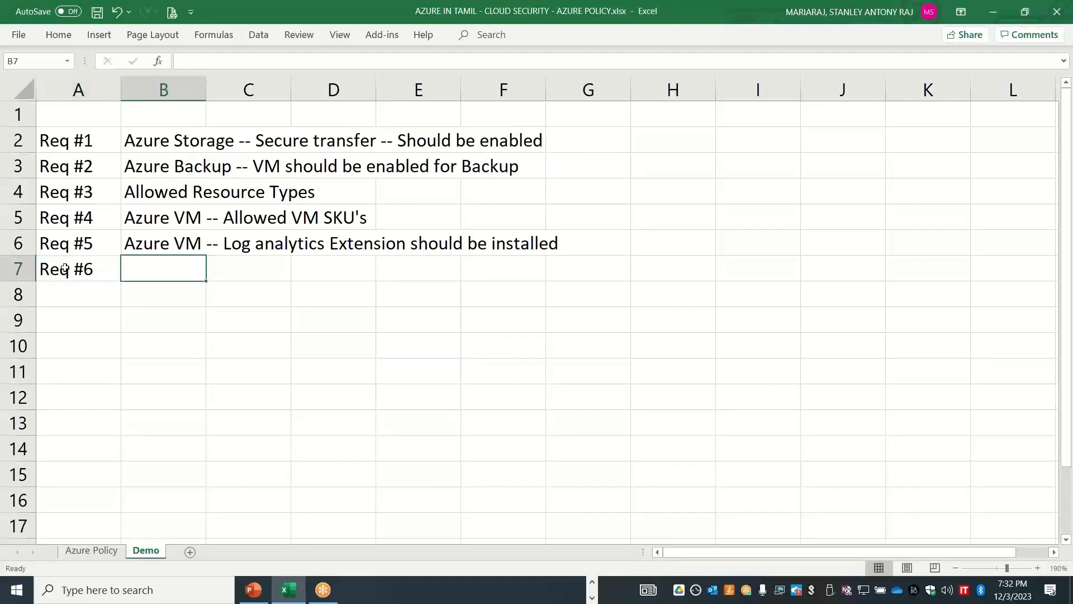
type("DR --")
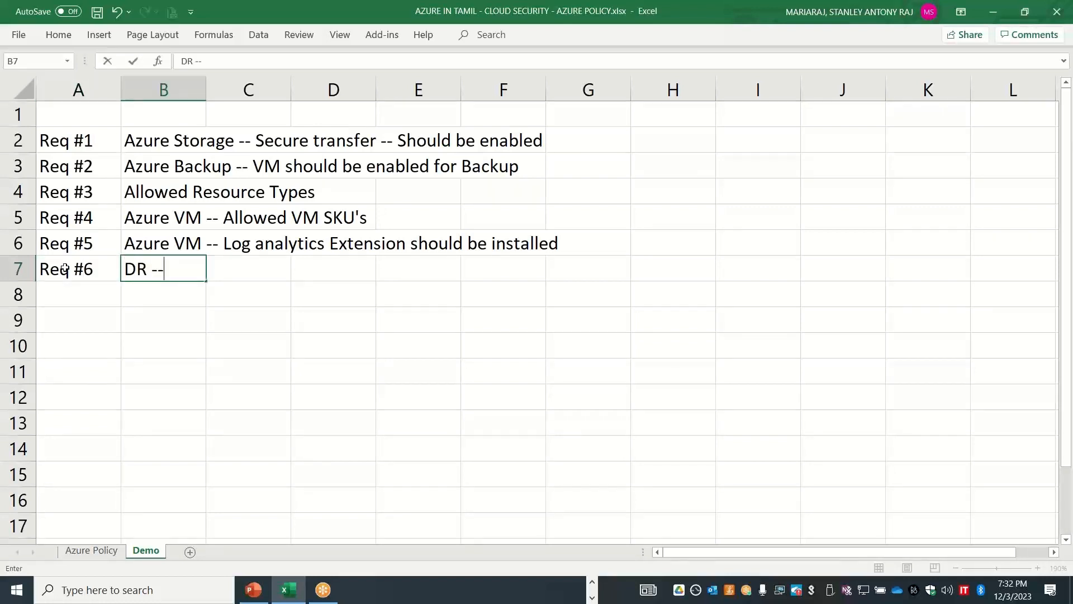
key("BackSpace")
key("BackSpace")
type("should be en")
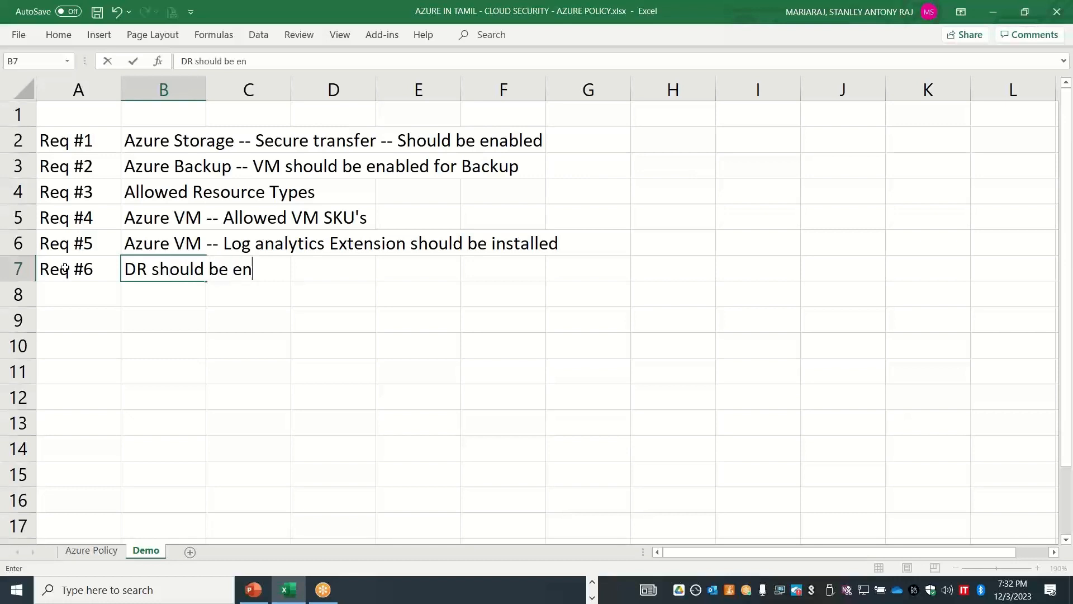
type("abled")
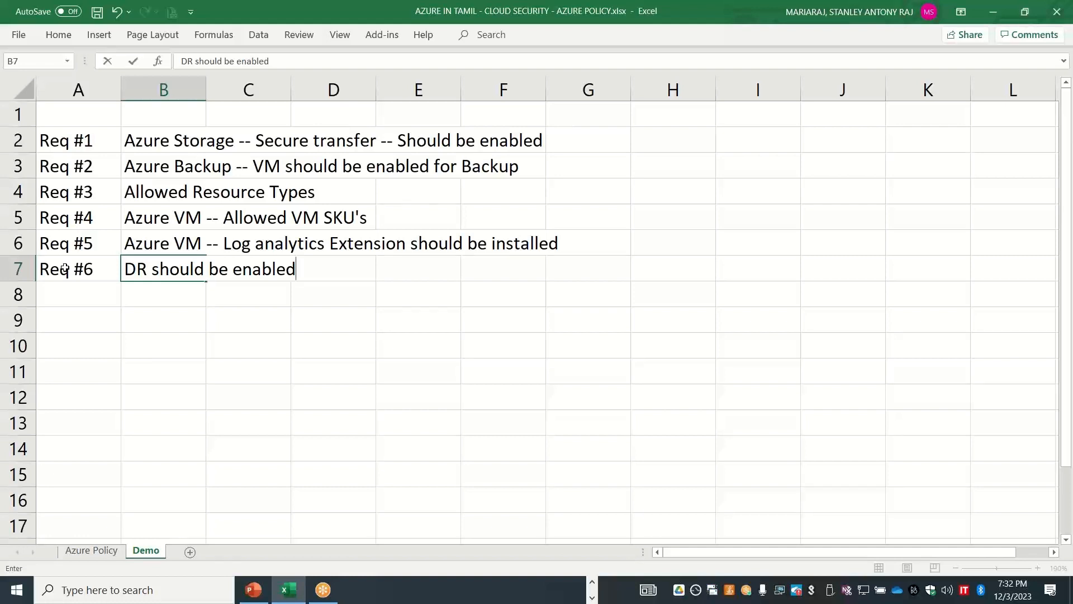
Add "Req #7" in cell A8 with the requirement "Allowed Regions" beside it in B8
left_click(58, 285)
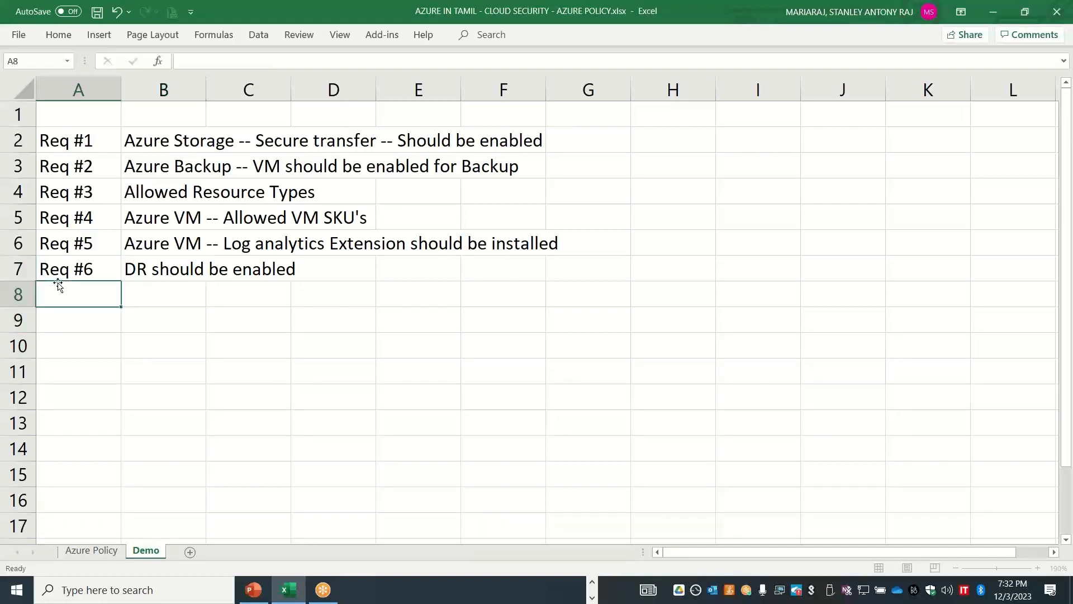
type("Req")
type("#7")
key("Tab")
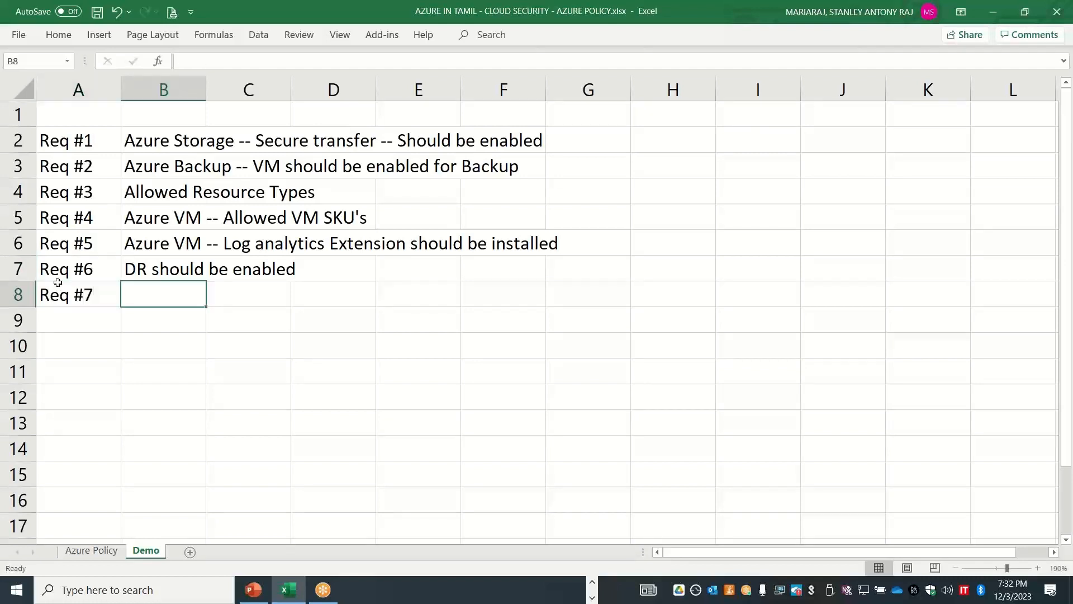
type("Allowed Region")
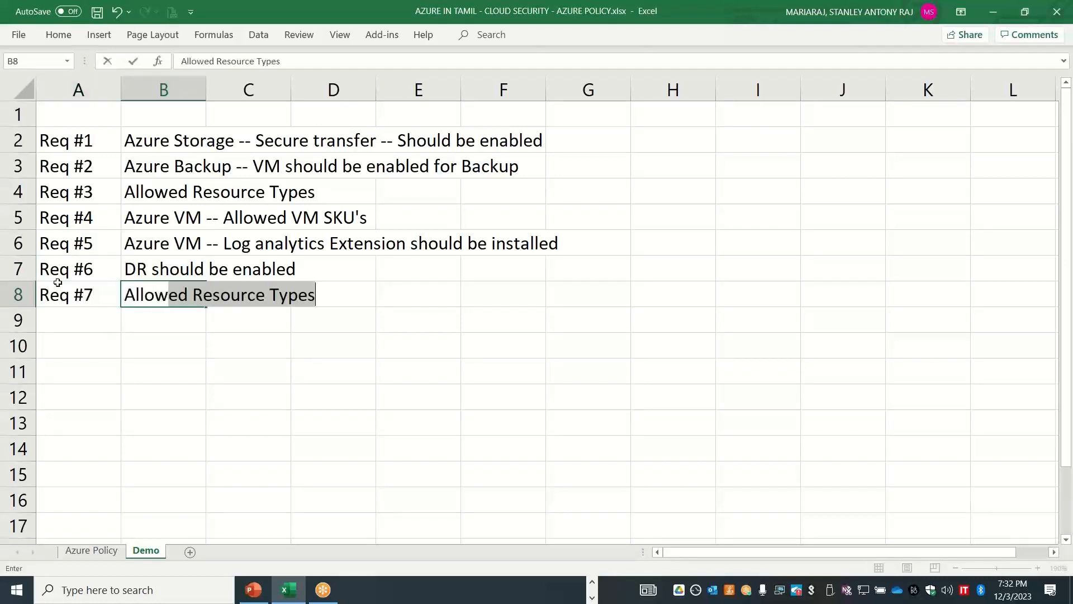
type("s")
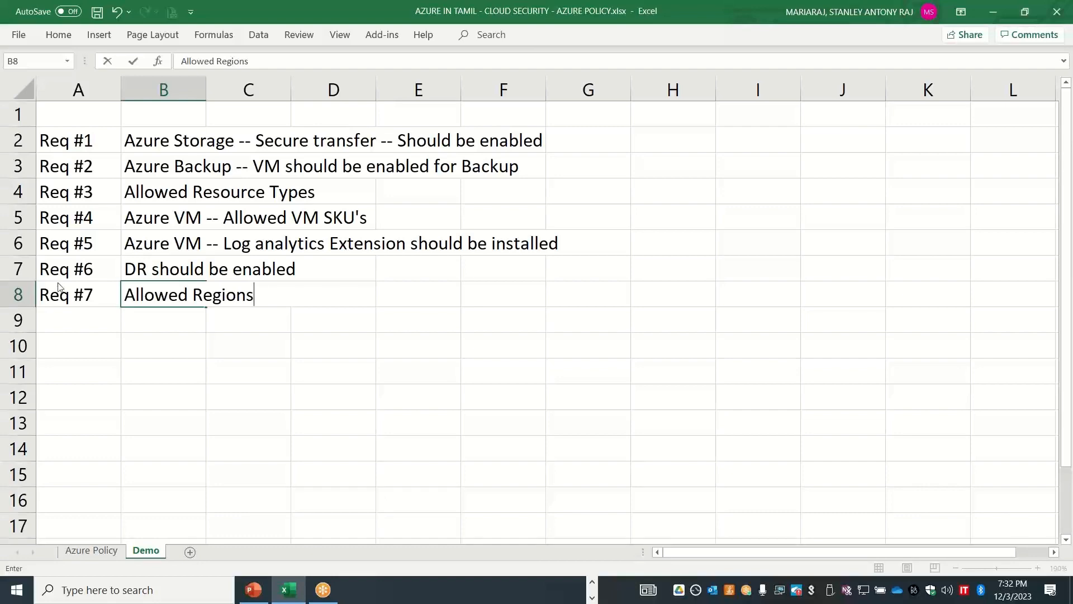
Switch from the workbook to the Microsoft Azure portal in Chrome and open the Policy service
key("alt+Tab")
key("alt+Tab")
key("alt+Tab")
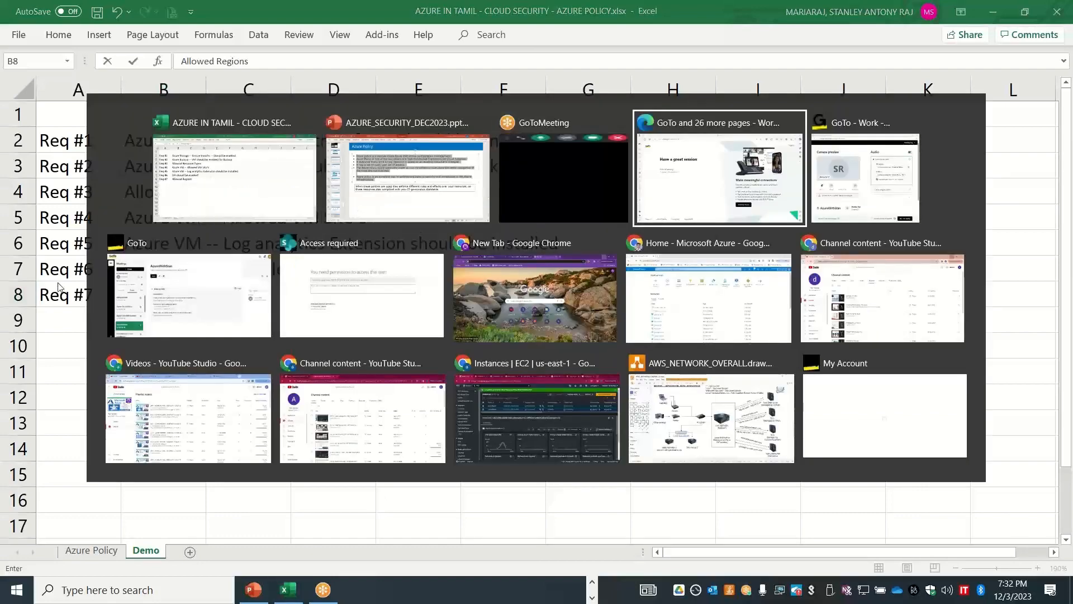
key("alt+Tab")
key("alt+Tab")
key("alt+Tab")
key("alt+Tab")
key("alt+Tab")
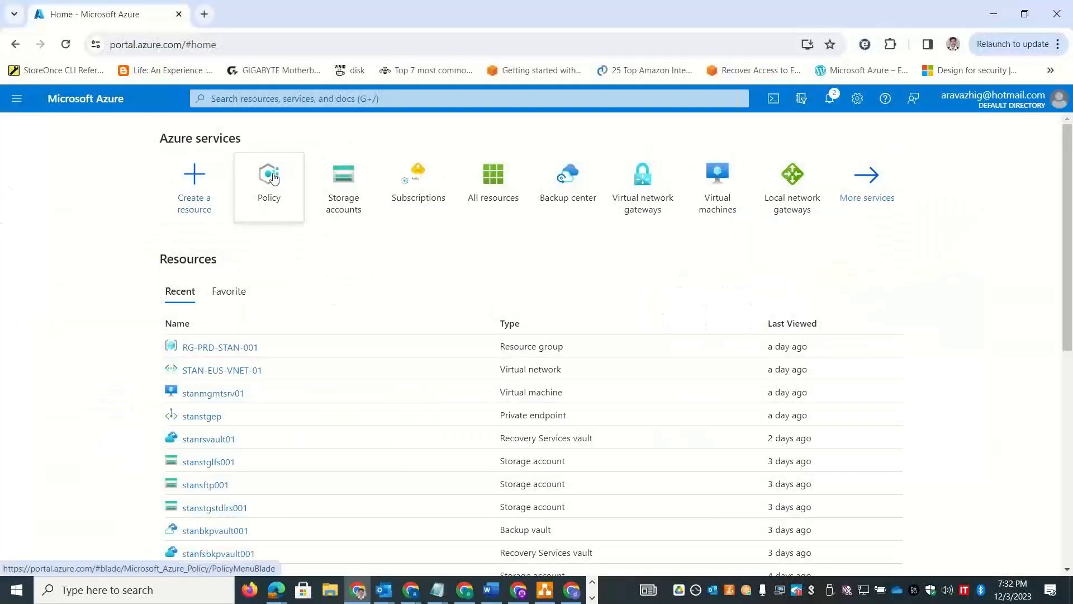
left_click(272, 175)
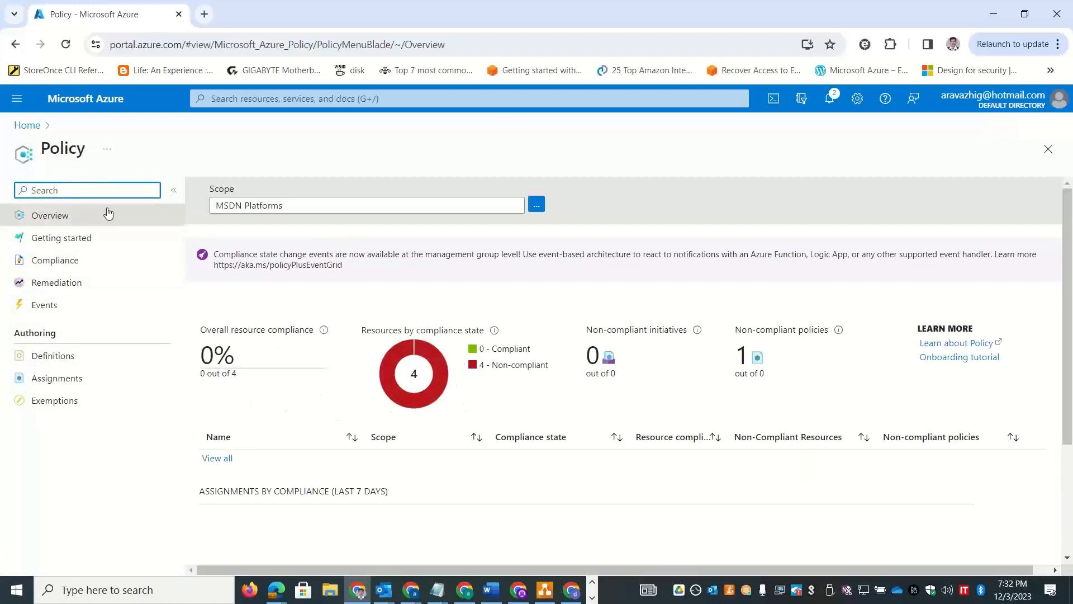
Copy the sentence starting "Policies and initiatives can govern a wide range of resources" under Explore policy by category on the Getting started page
left_click(76, 237)
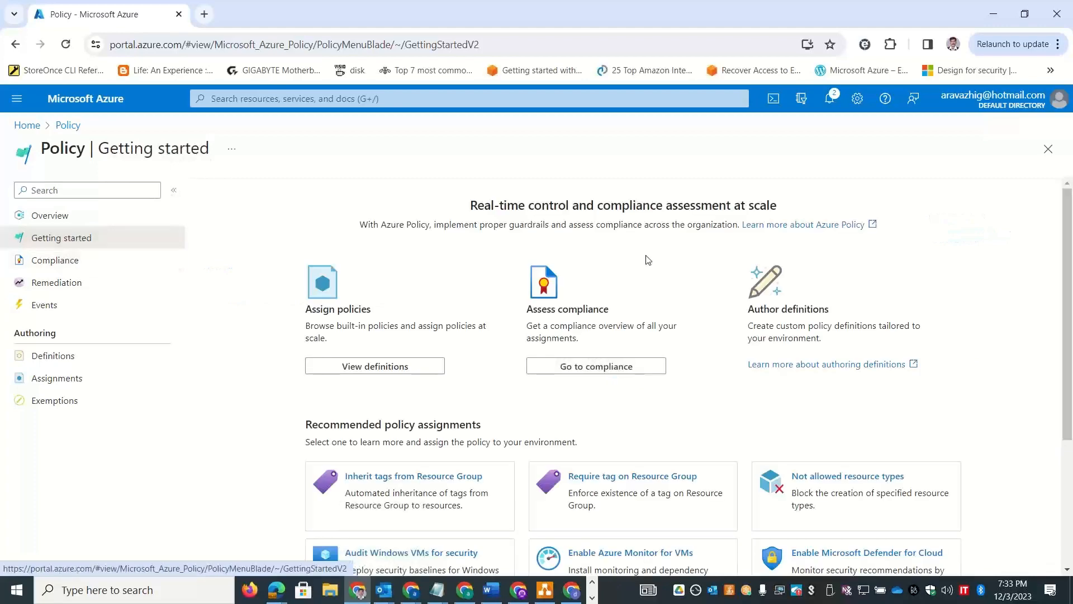
left_click_drag(1071, 250, 1072, 290)
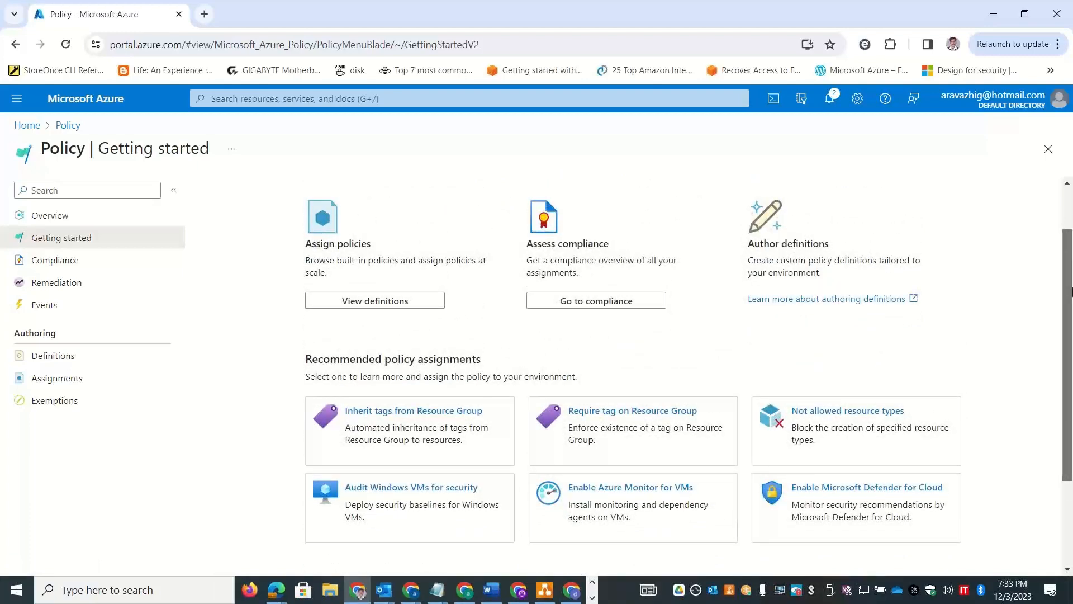
scroll(617, 186, "up", 1)
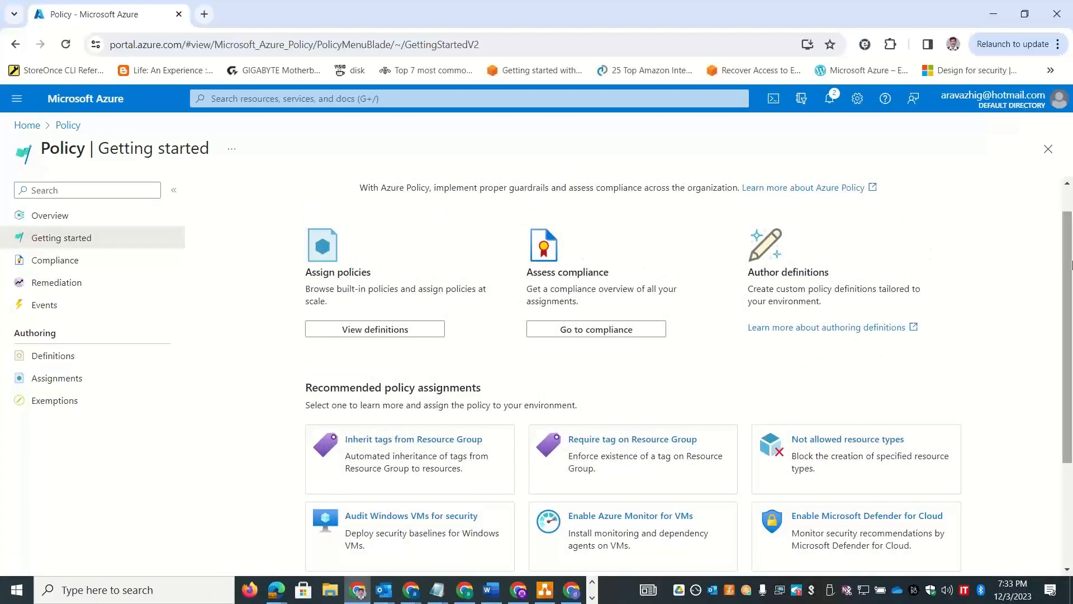
scroll(1070, 258, "down", 3)
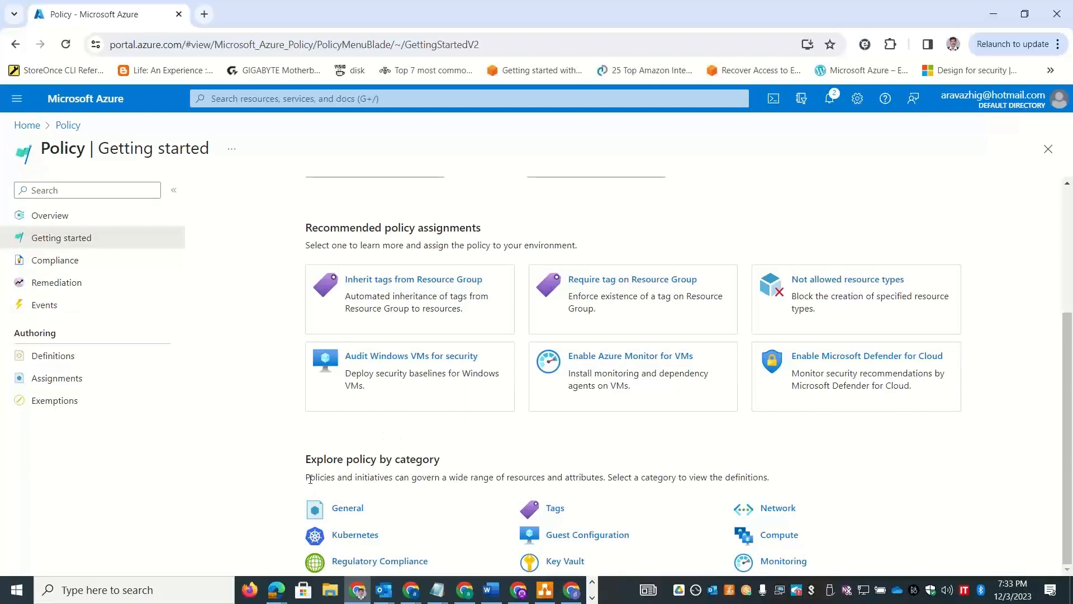
left_click_drag(311, 479, 626, 501)
left_click(790, 489)
left_click_drag(785, 481, 296, 479)
key("ctrl+c")
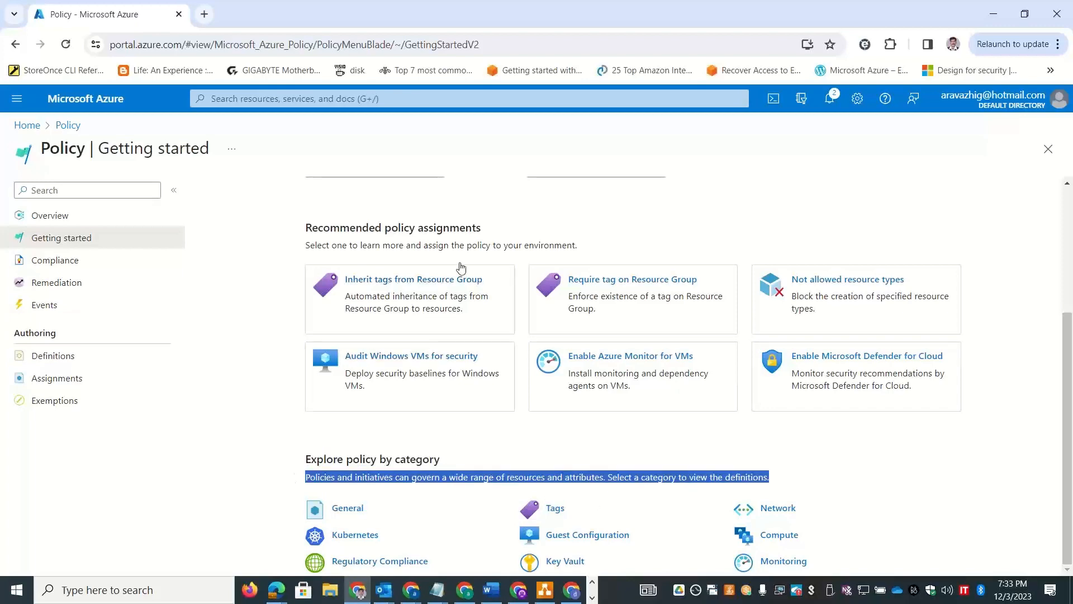
Switch to the Excel workbook and paste the copied sentence into cell A22 of the Azure Policy sheet
key("alt+Tab")
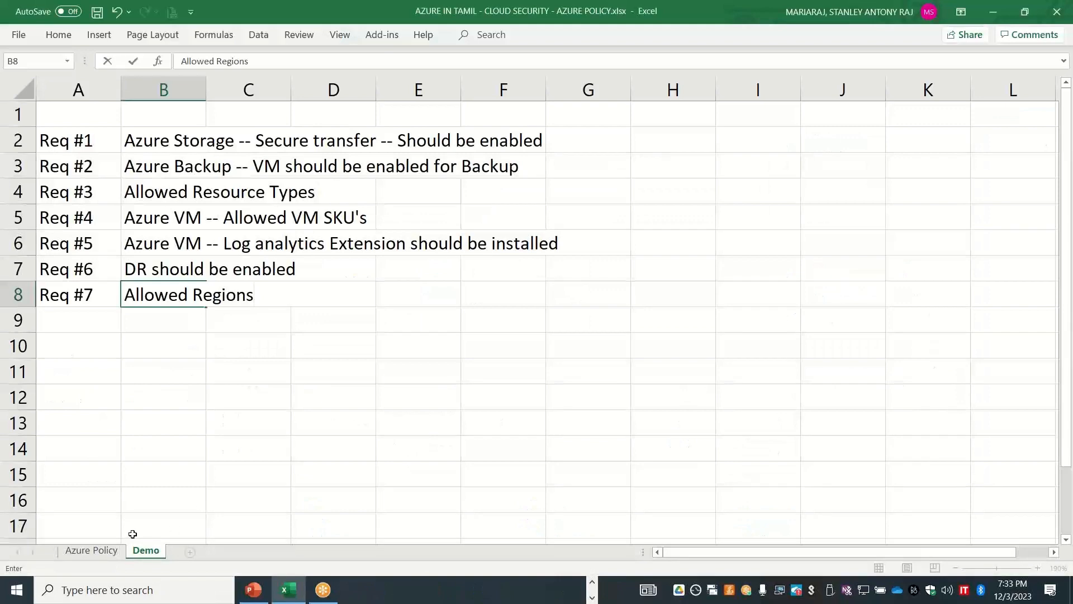
left_click(91, 550)
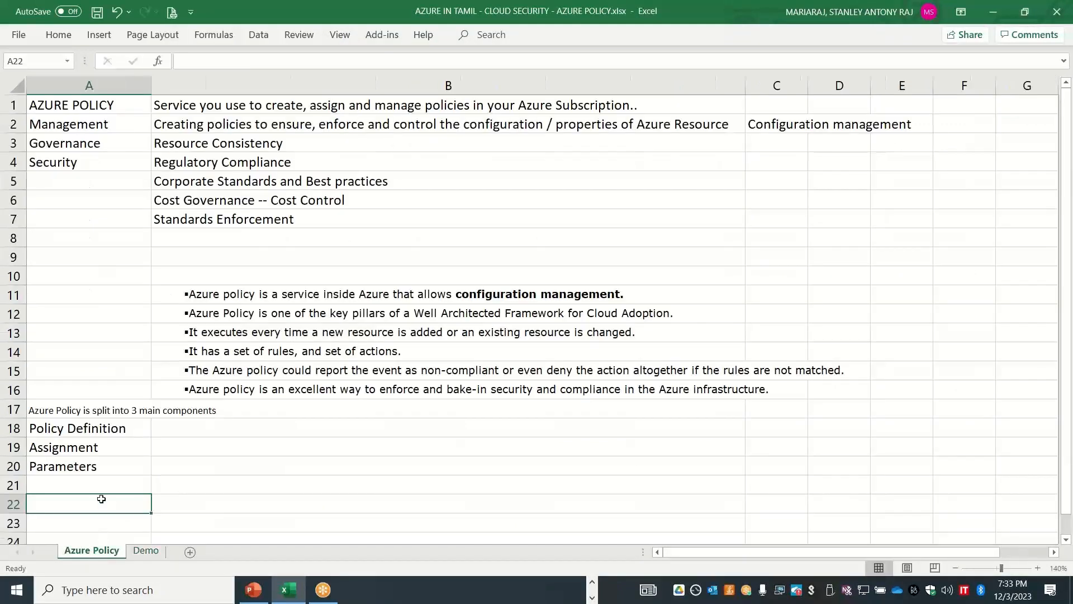
double_click(102, 499)
key("ctrl+v")
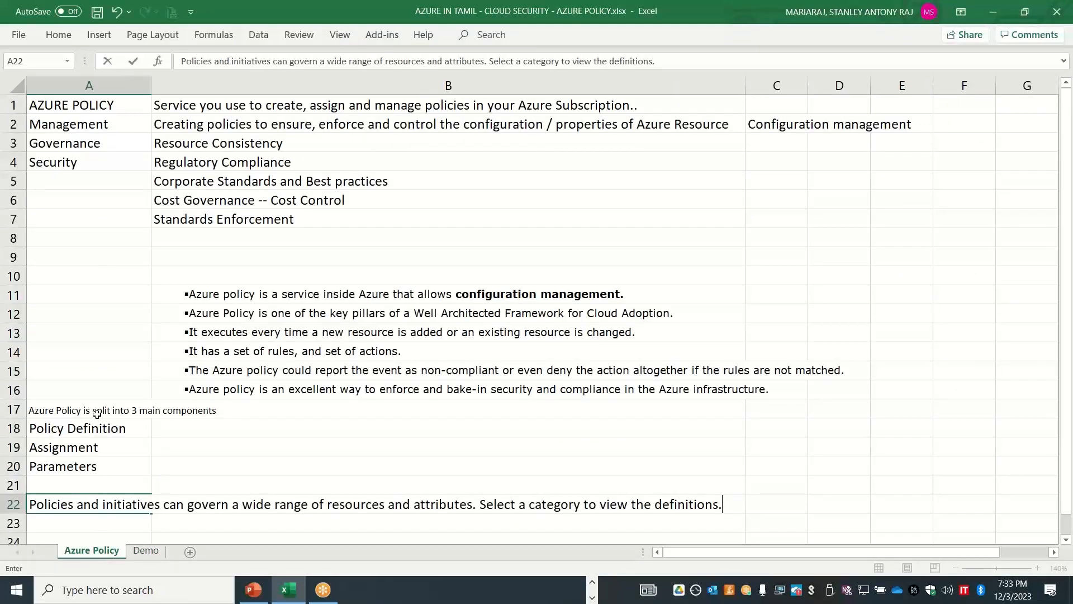
key("Return")
Return to the Azure portal and examine the policy Definitions list, comparing Initiative and Policy entries in the definition type column
key("alt+Tab")
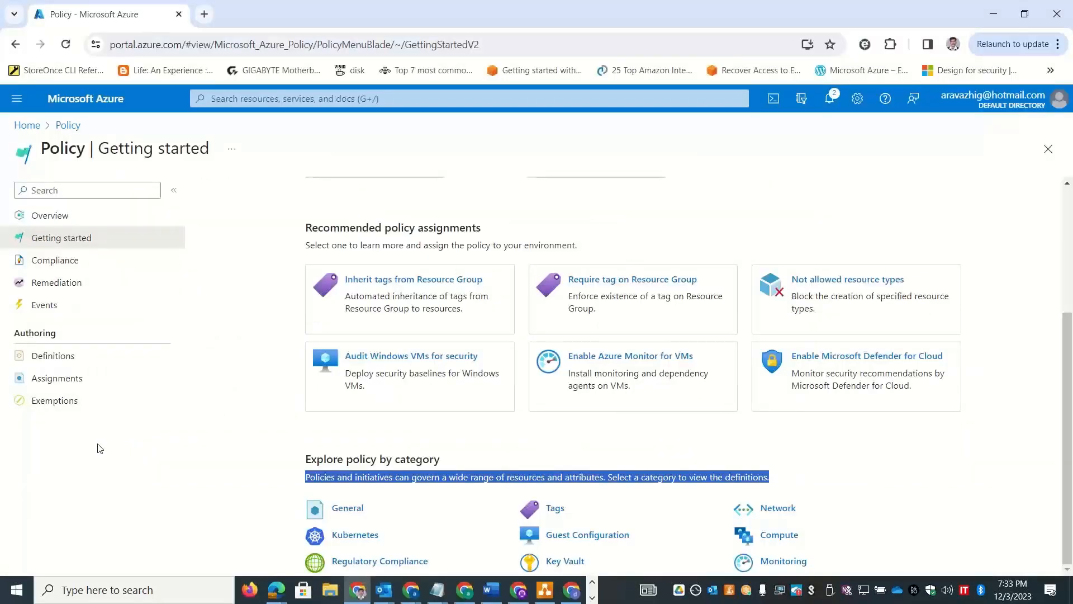
left_click(48, 361)
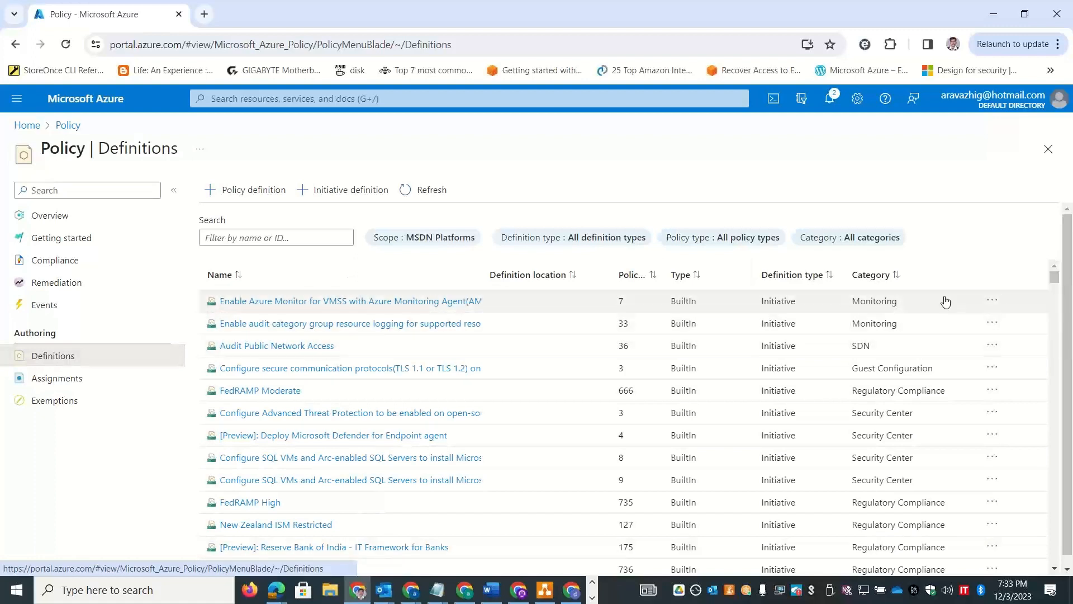
scroll(1066, 267, "down", 1)
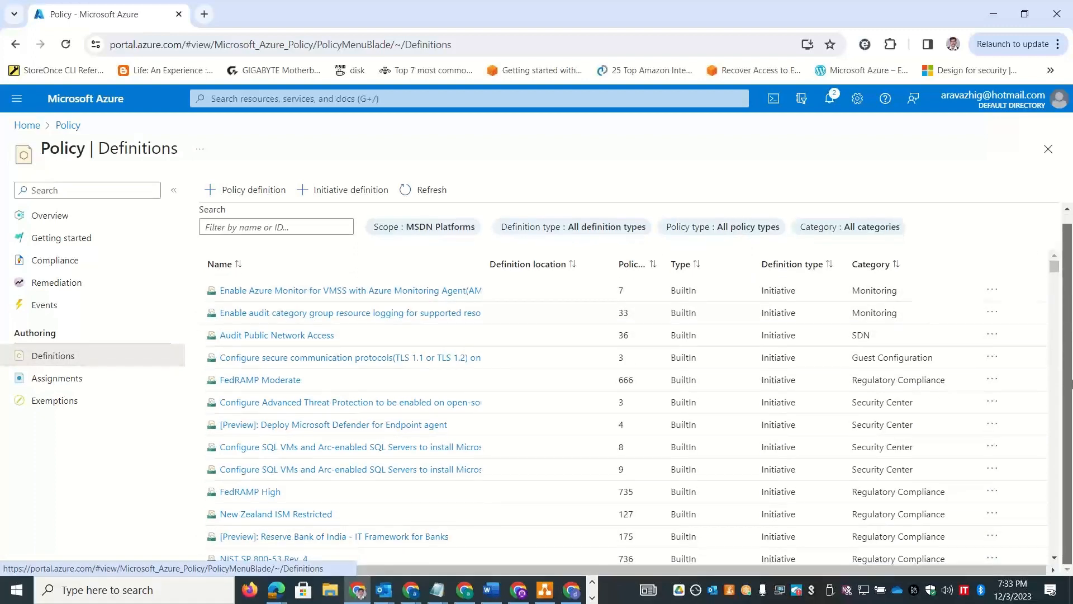
scroll(1071, 383, "up", 1)
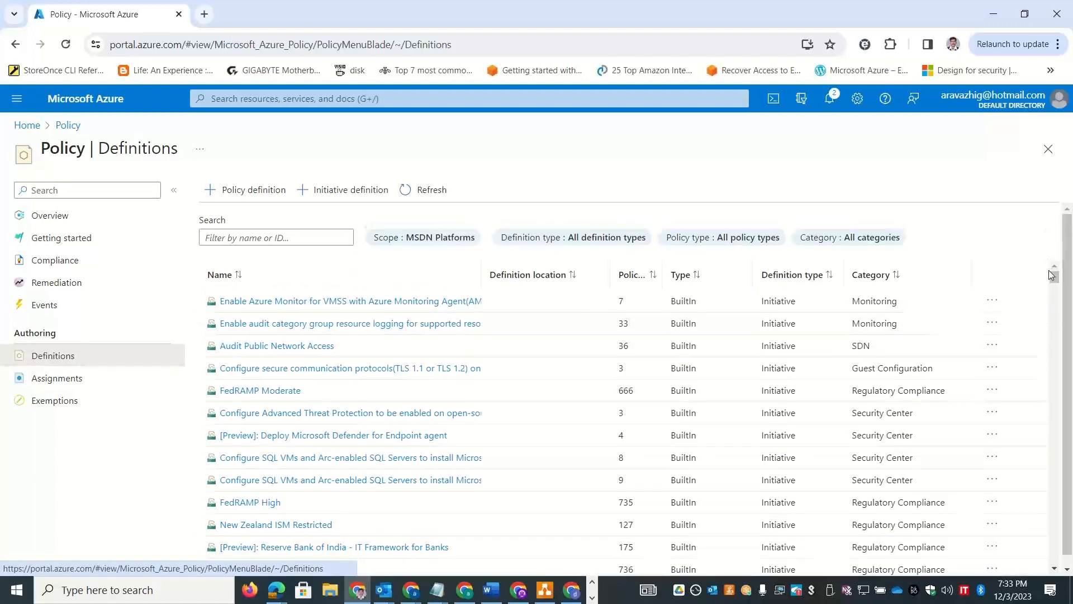
left_click_drag(1056, 279, 1068, 352)
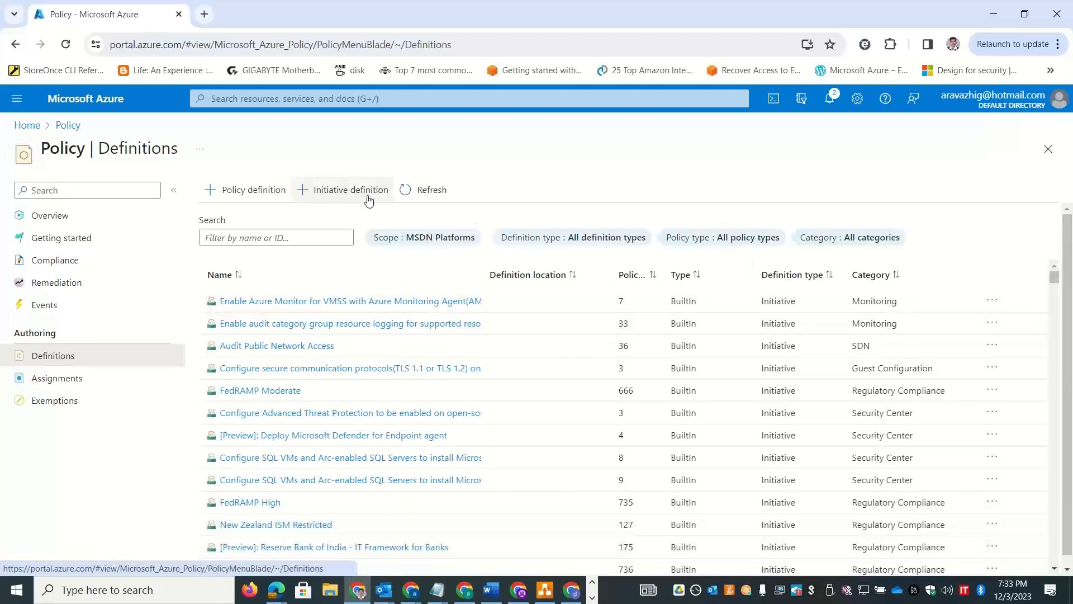
double_click(807, 304)
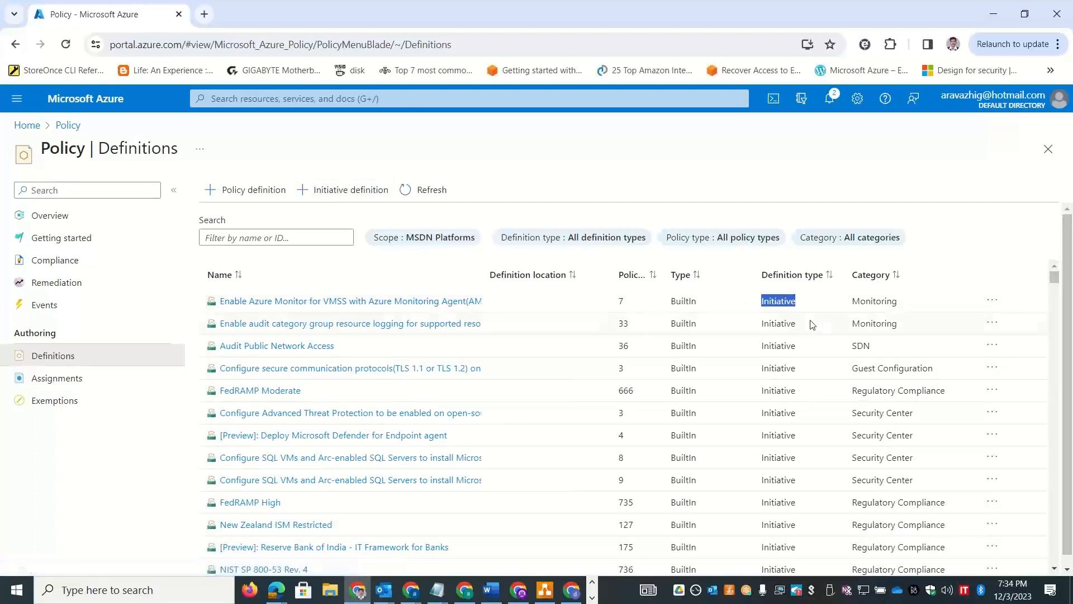
double_click(813, 325)
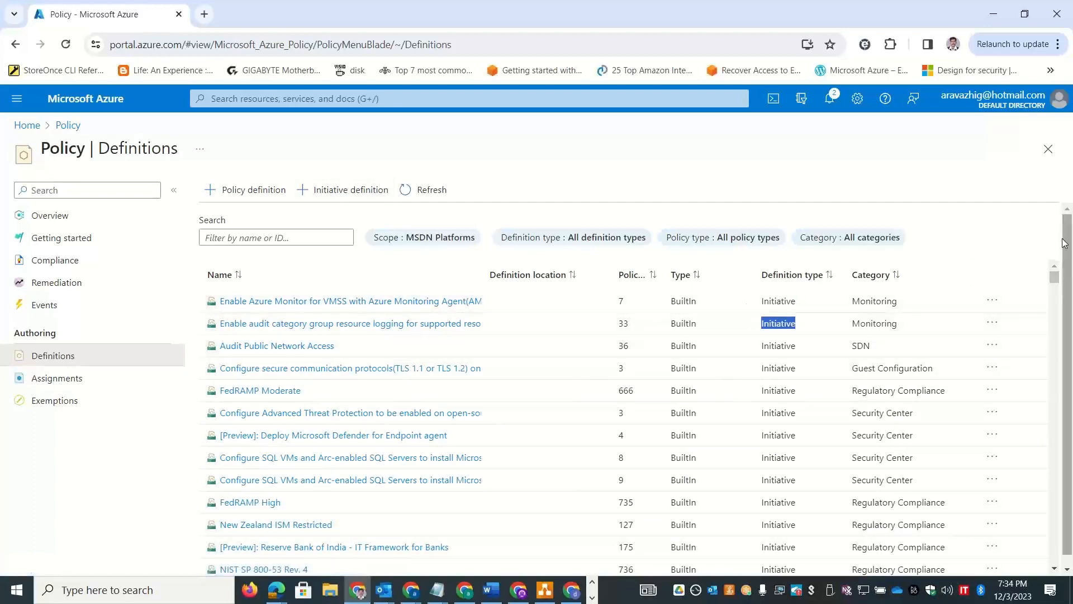
left_click_drag(1054, 275, 1056, 286)
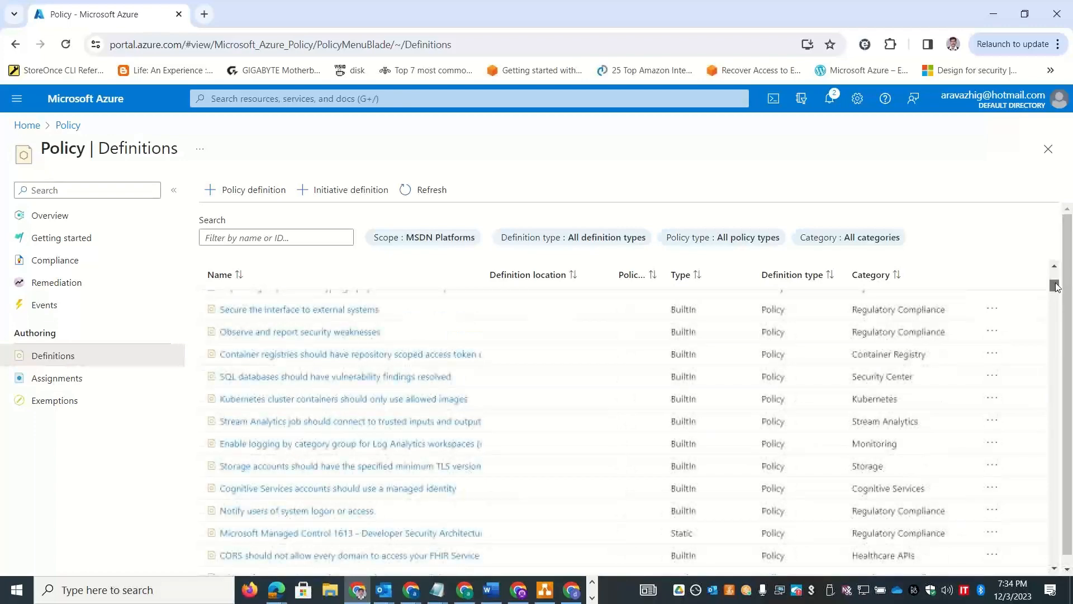
double_click(757, 385)
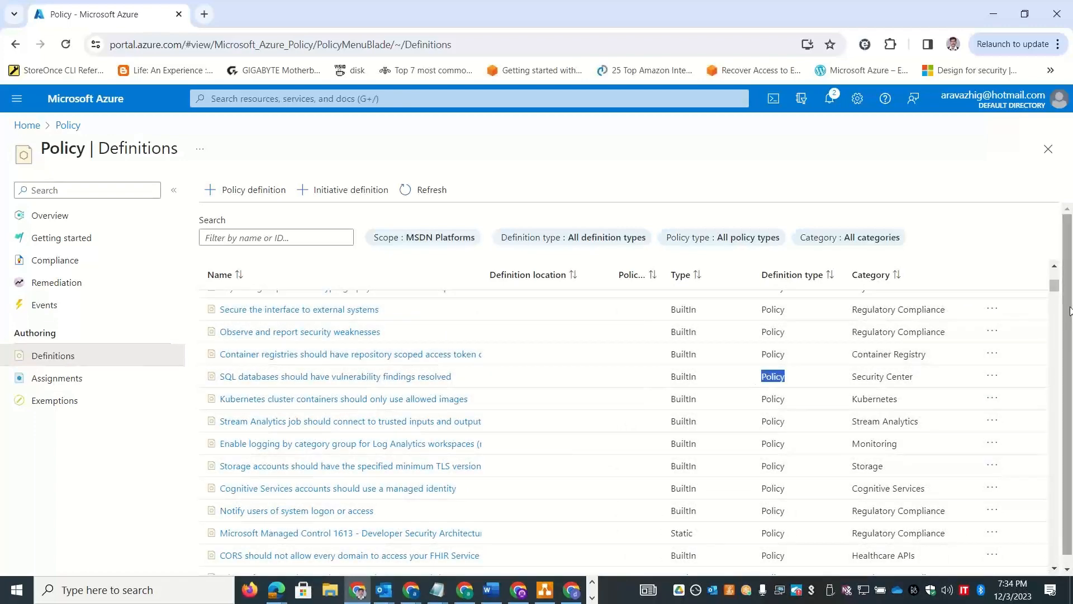
left_click_drag(1056, 286, 1055, 276)
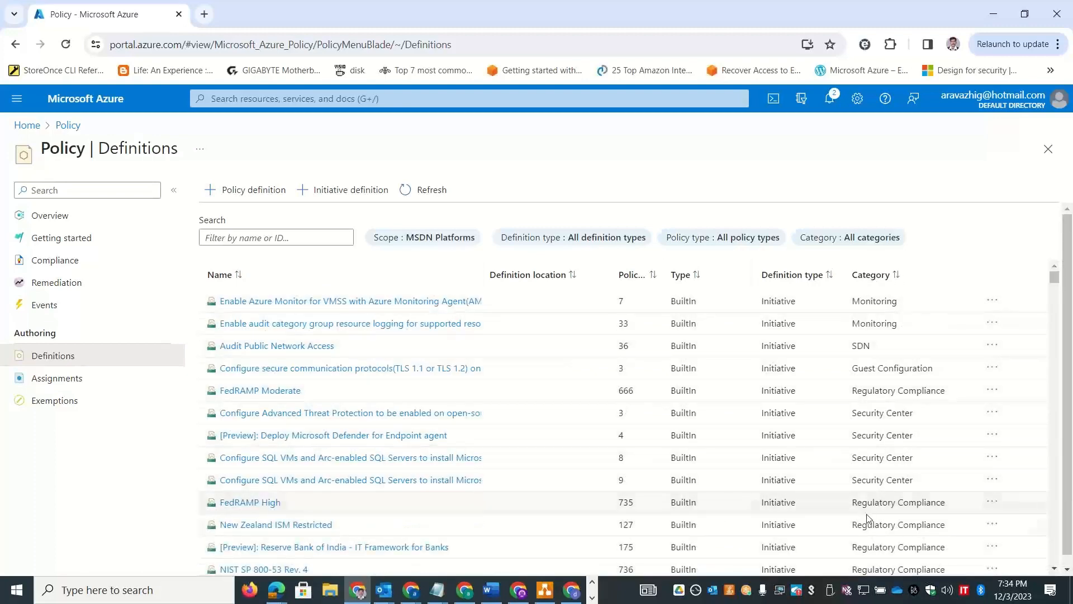
left_click_drag(1056, 278, 1069, 245)
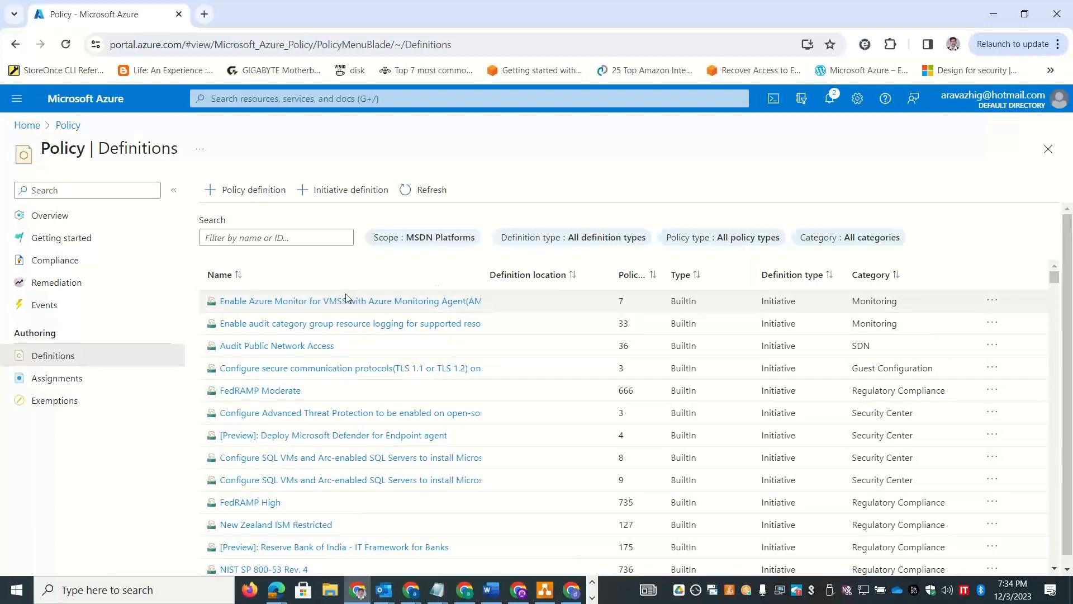
Review the requirements list on the workbook's Demo sheet against the Definitions page in the Azure portal
key("alt+Tab")
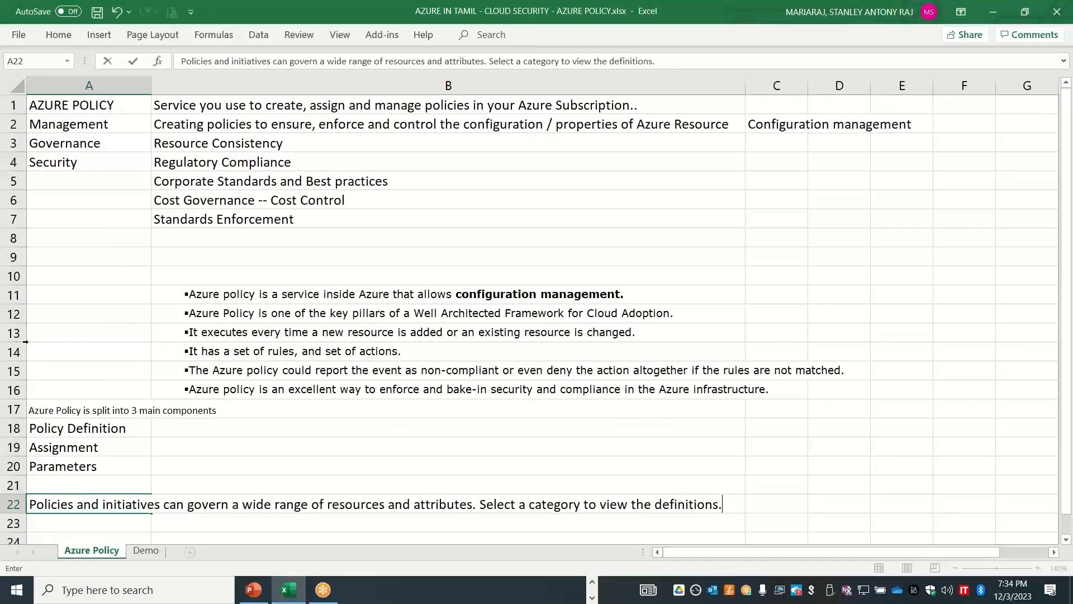
left_click(146, 551)
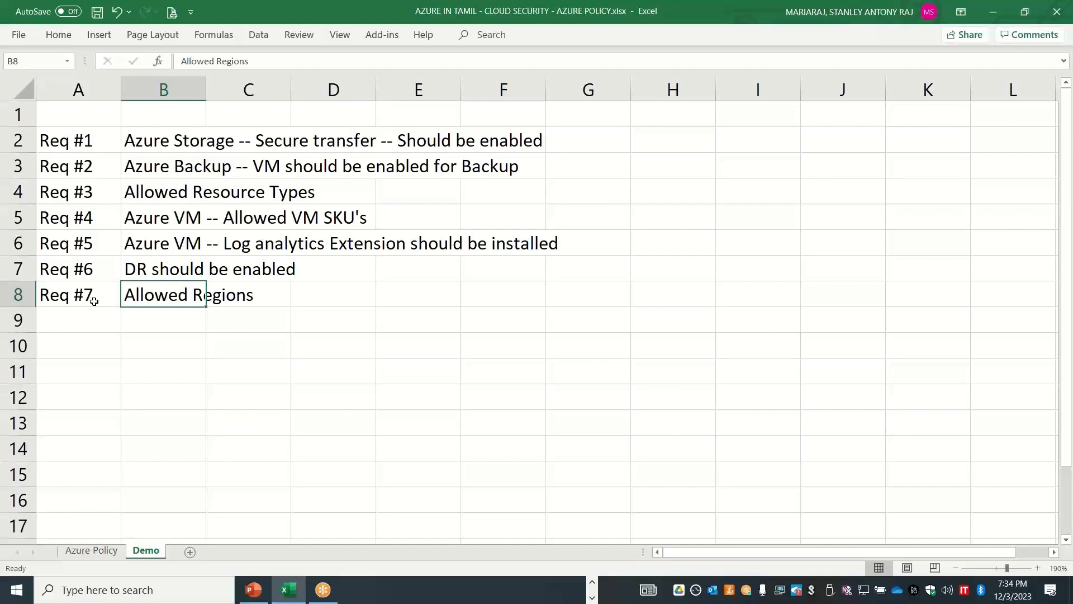
key("alt+Tab")
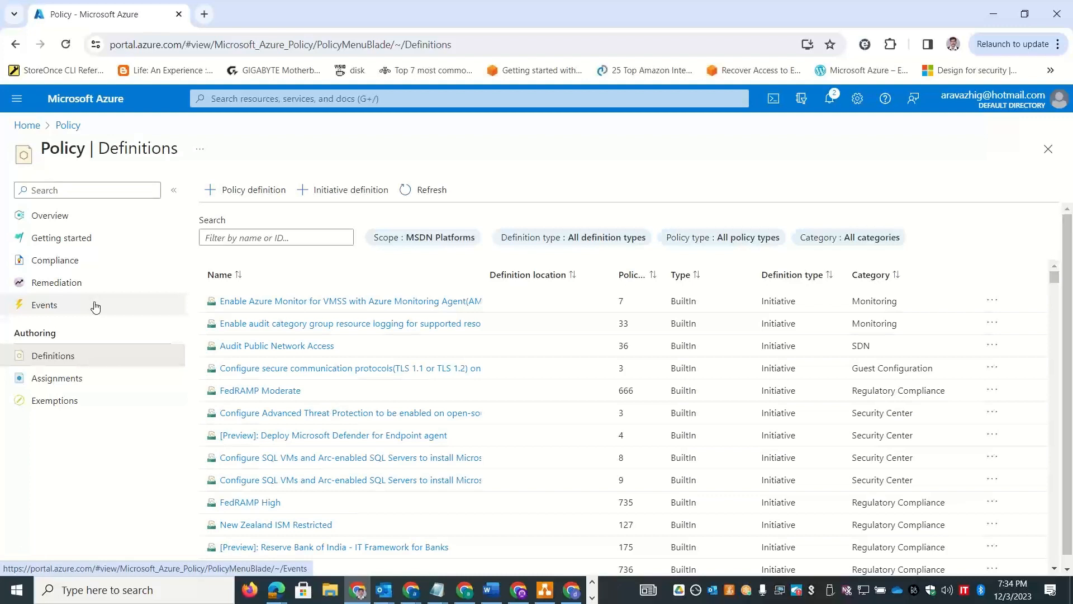
key("alt+Tab")
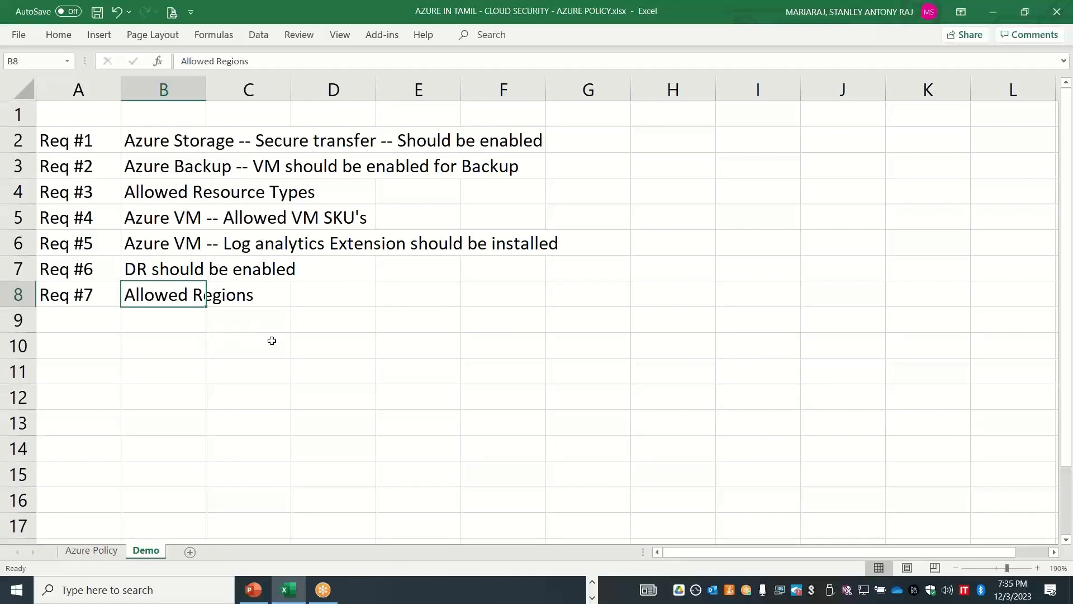
In the Azure portal, start a new policy definition and set its definition location to the MSDN Platforms subscription
key("alt+Tab")
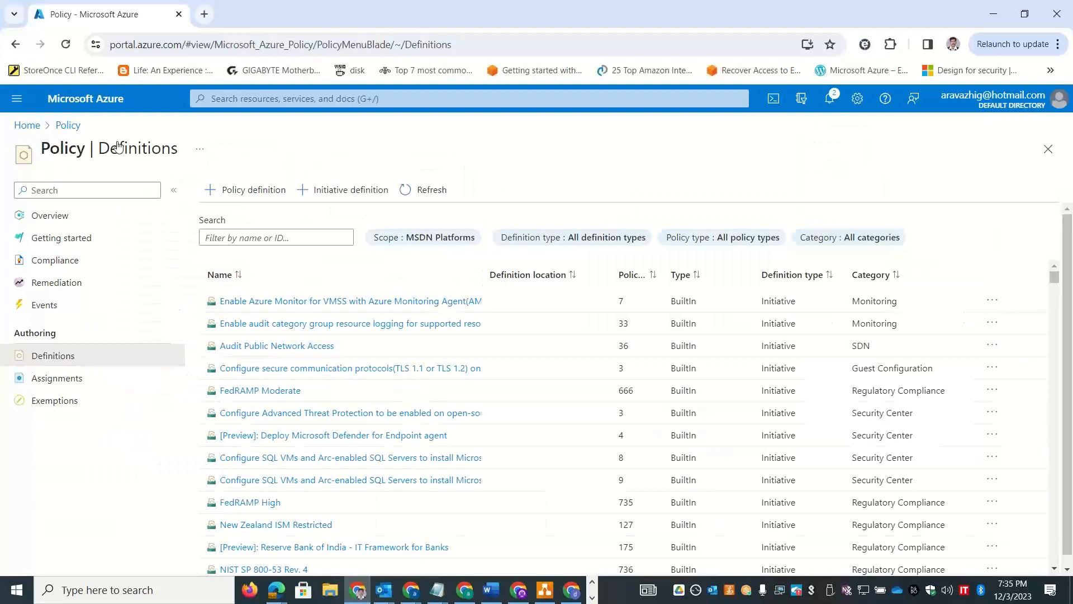
left_click(236, 197)
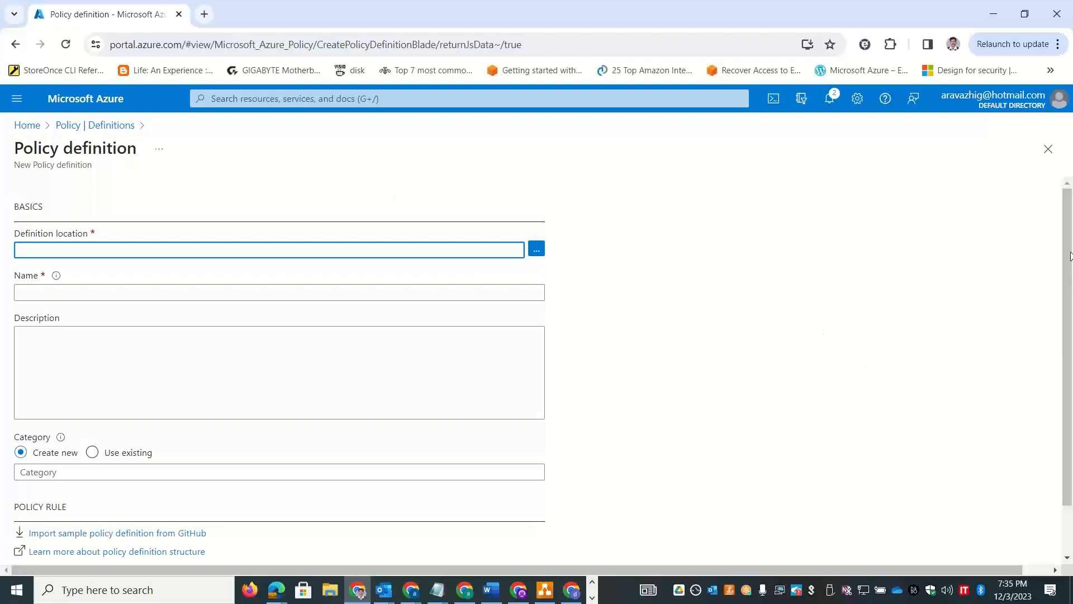
left_click(536, 249)
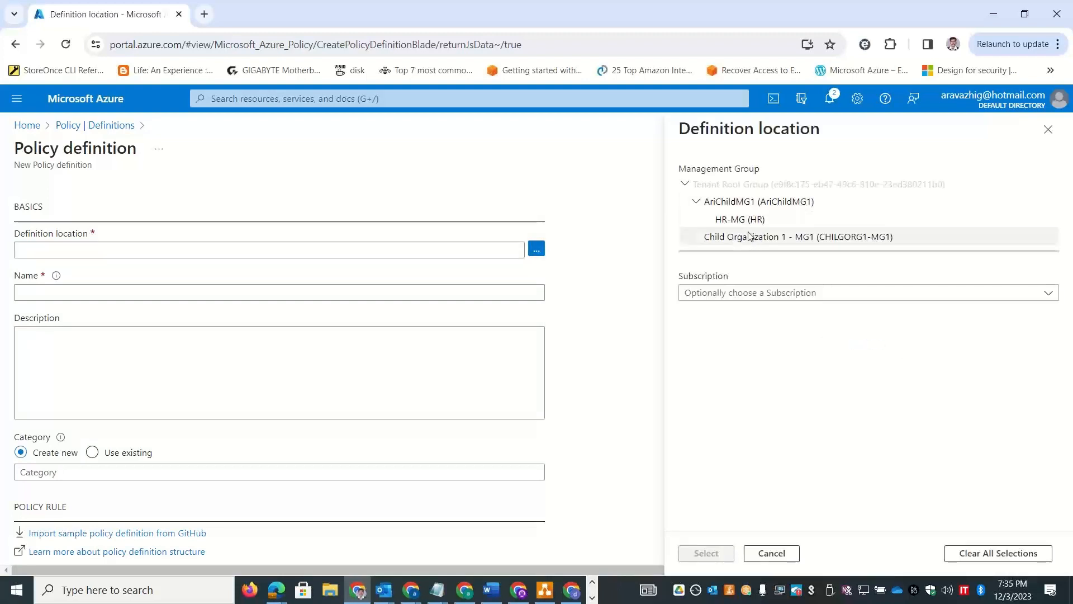
left_click(749, 290)
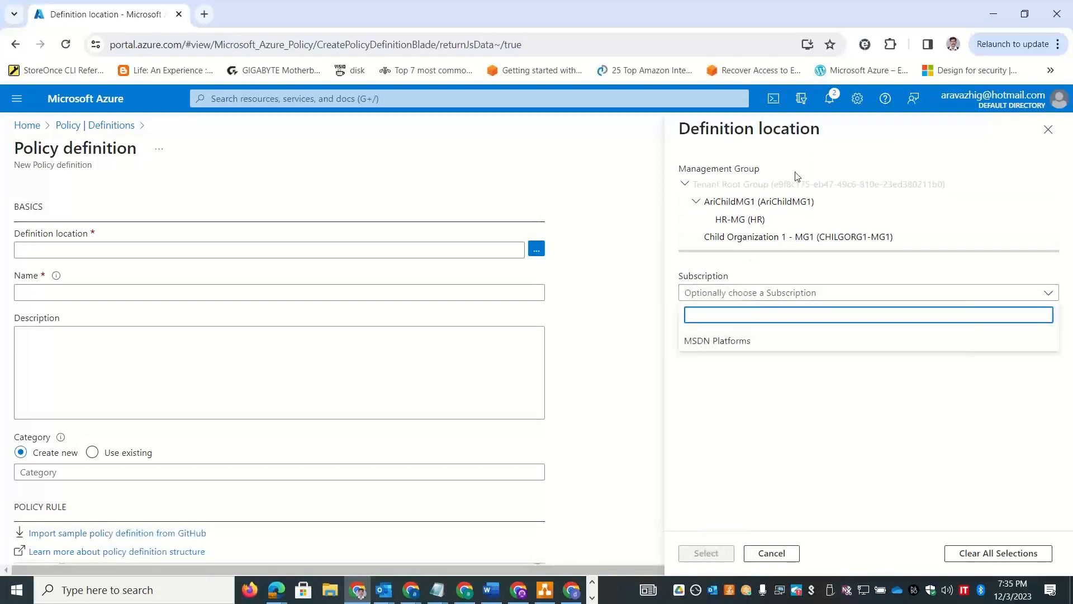
left_click(757, 342)
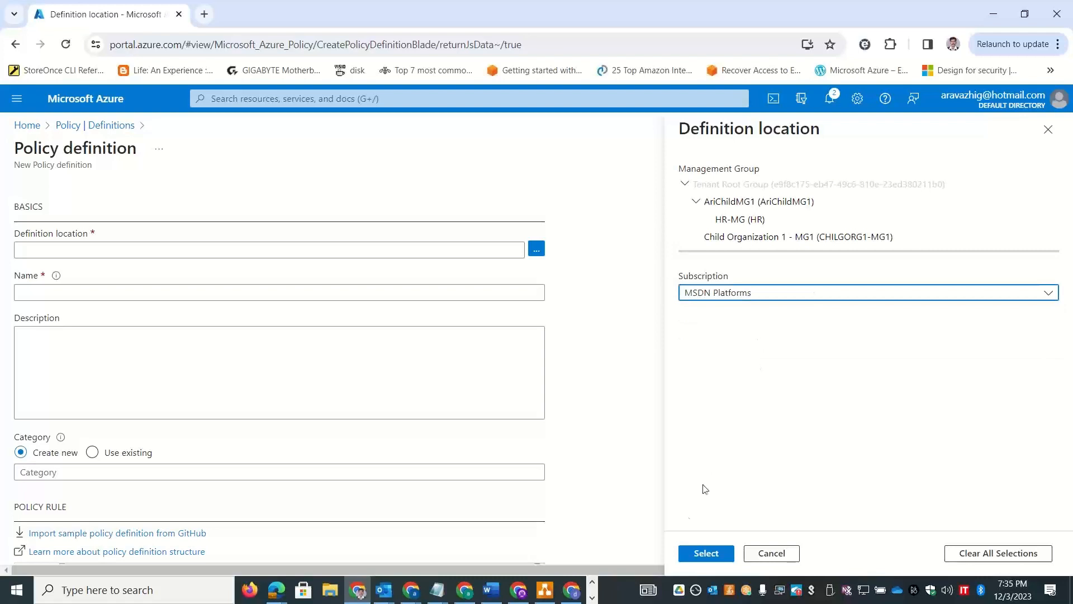
left_click(695, 553)
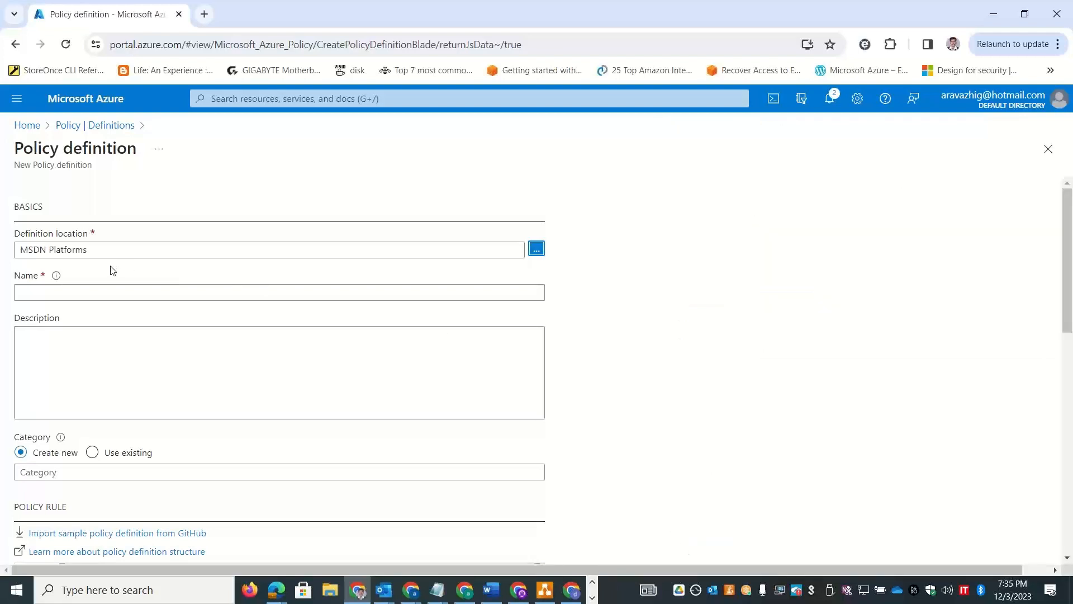
Copy the first requirement's text from cell B2 of the Excel Demo sheet and paste it as the policy definition's name in the Azure portal
left_click(105, 294)
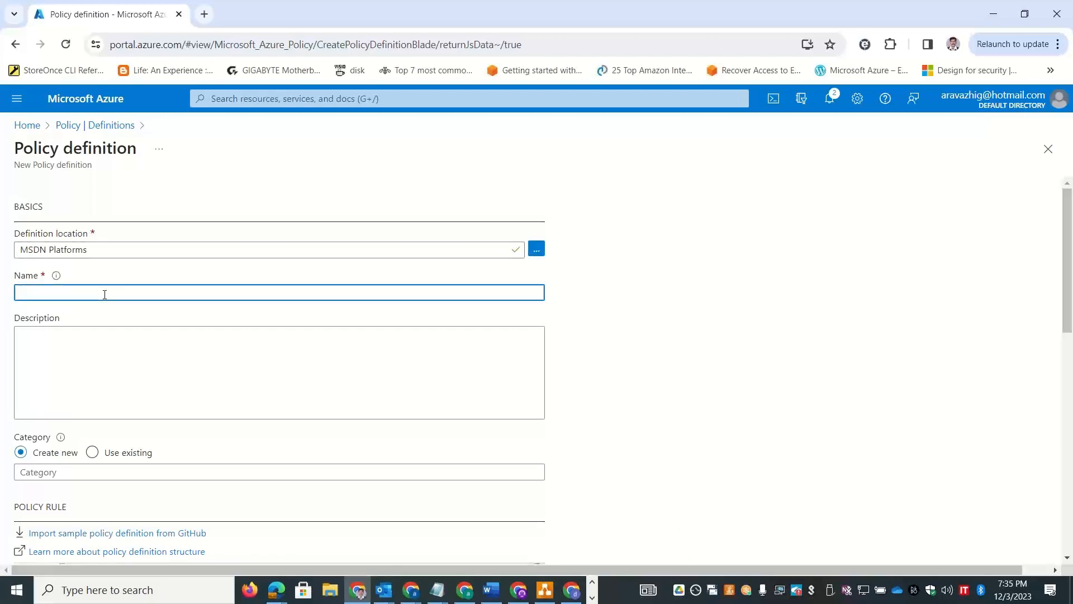
key("alt+Tab")
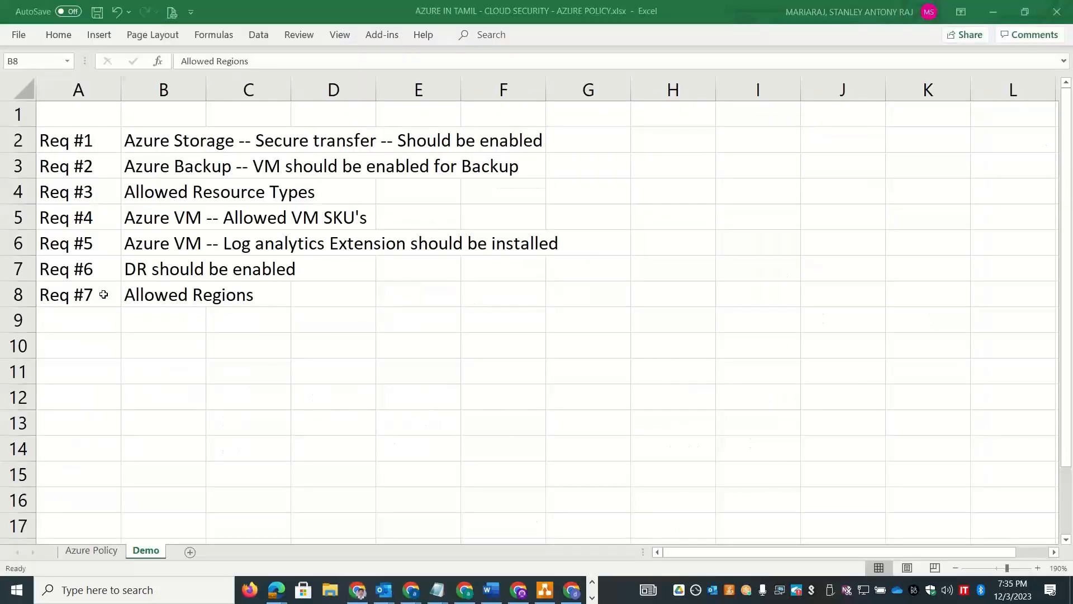
left_click(138, 141)
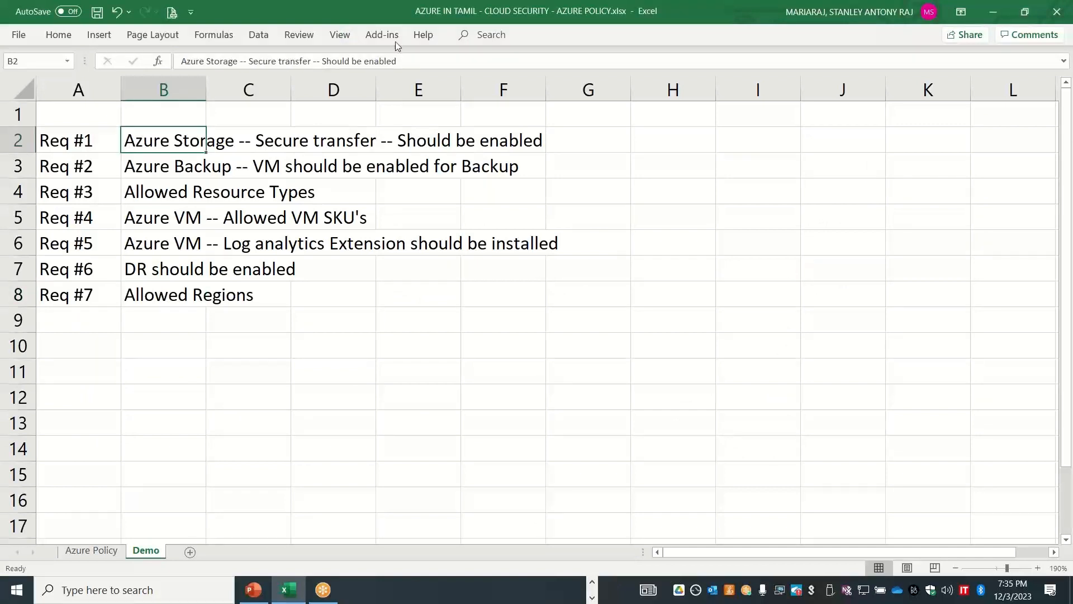
left_click(407, 59)
left_click_drag(407, 59, 168, 61)
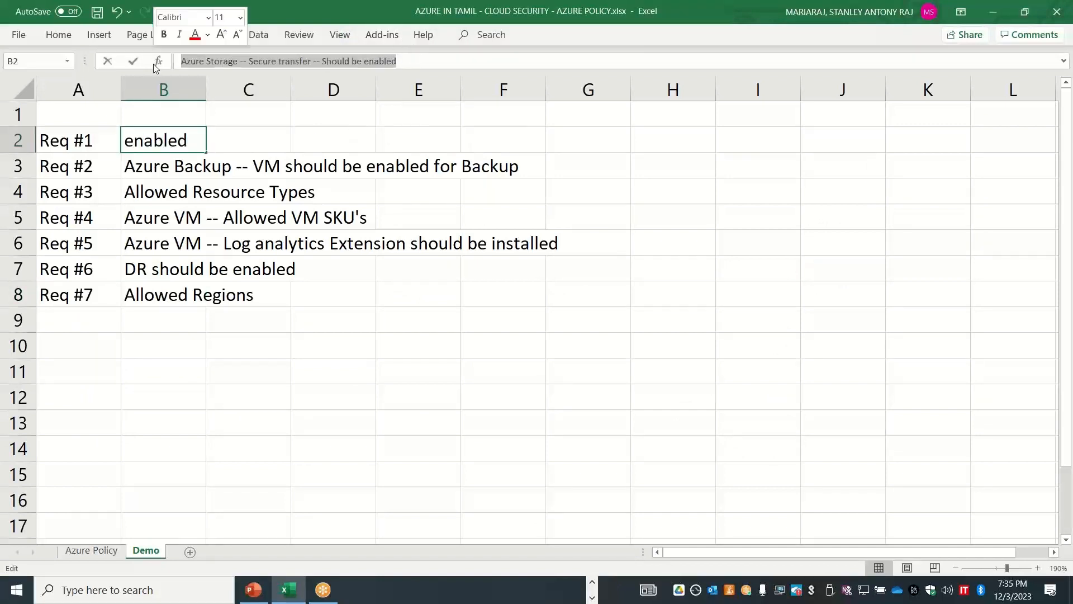
key("ctrl+c")
key("Escape")
key("alt+Tab")
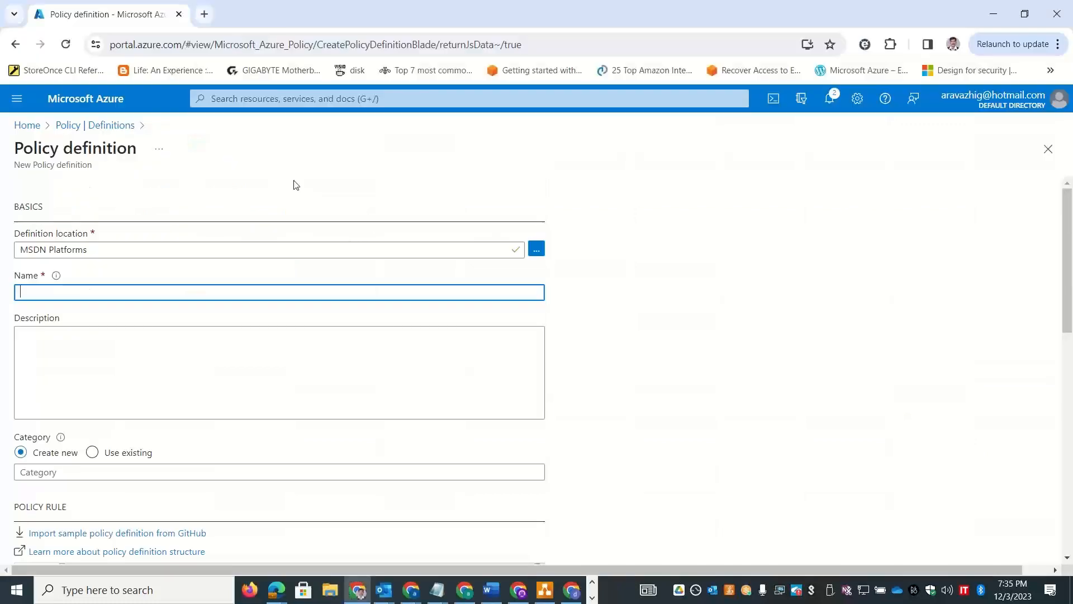
left_click(103, 294)
key("ctrl+v")
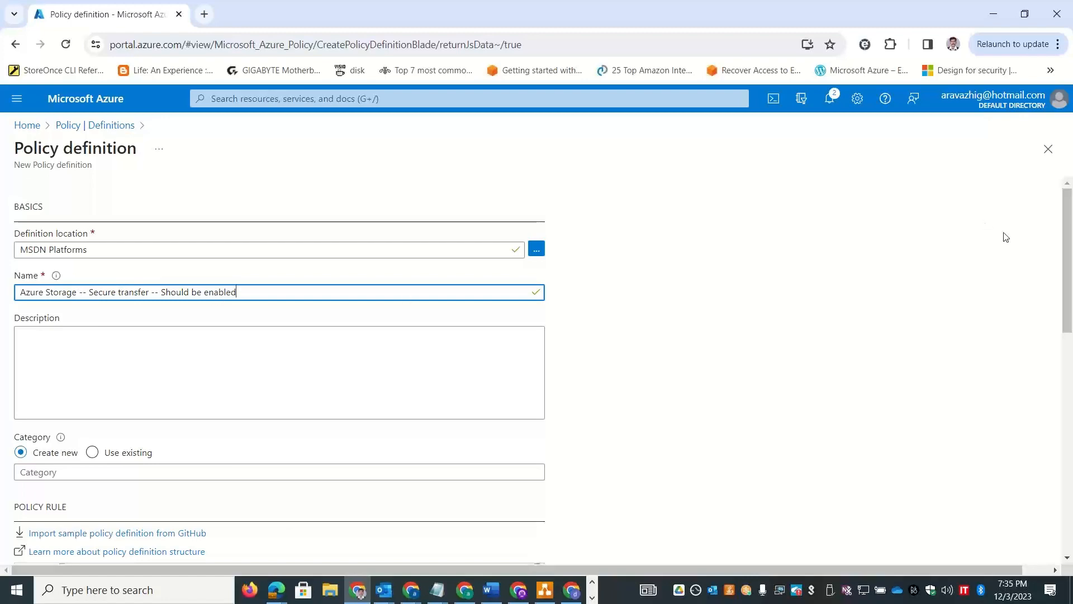
Set the policy definition's category to use the existing Storage category
scroll(1072, 246, "down", 1)
left_click_drag(1071, 310, 1069, 257)
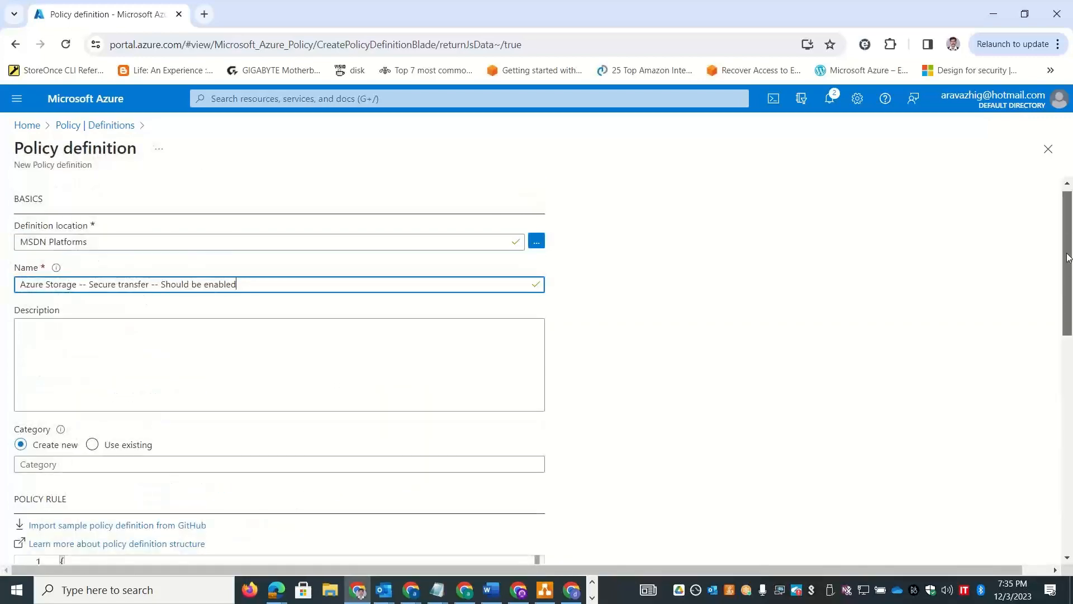
left_click(224, 462)
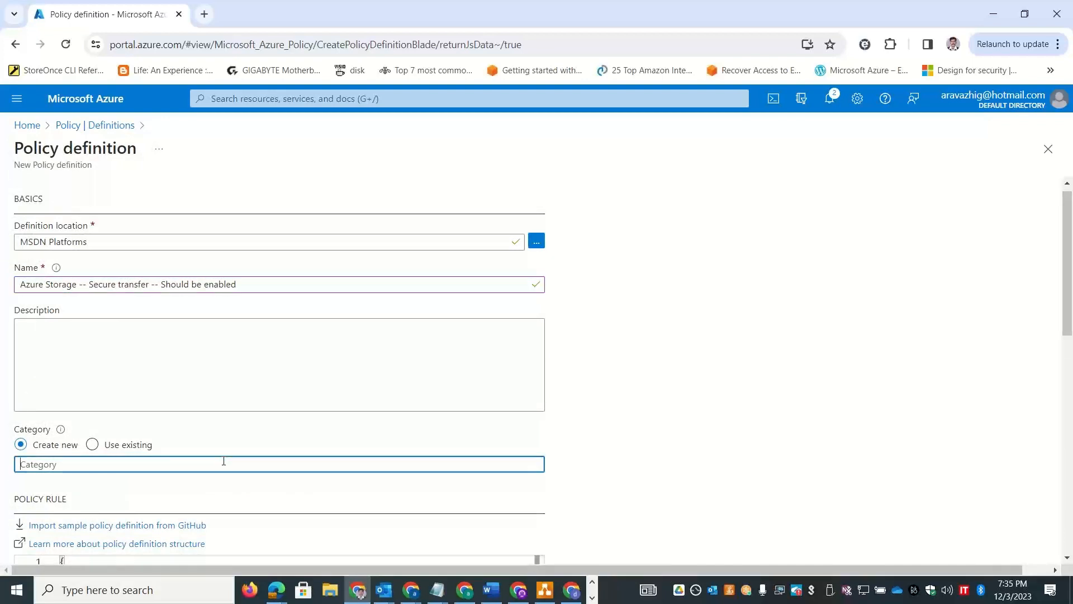
left_click(123, 447)
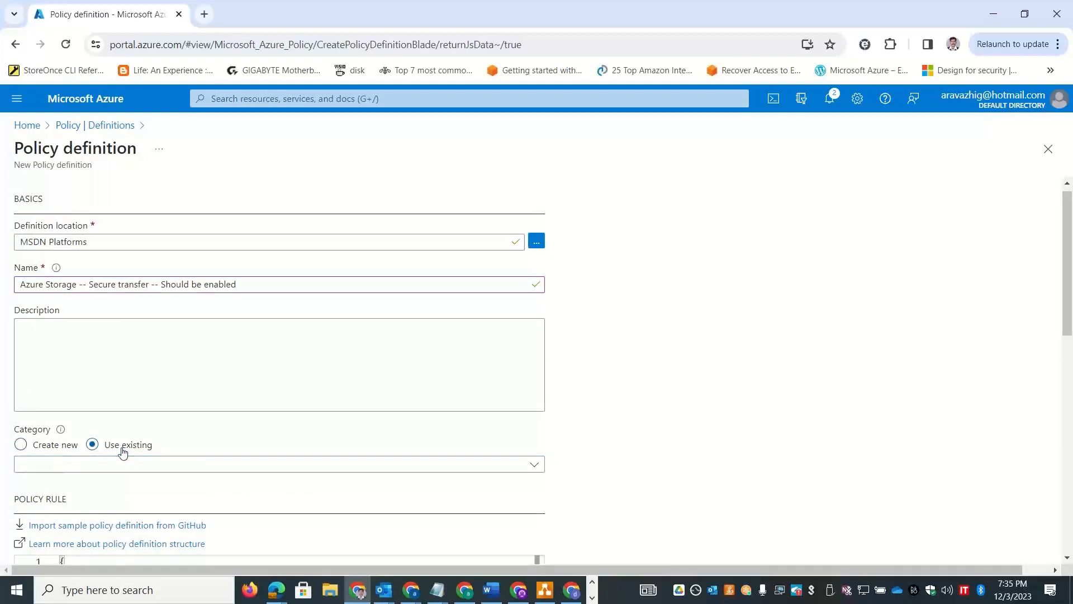
left_click(270, 471)
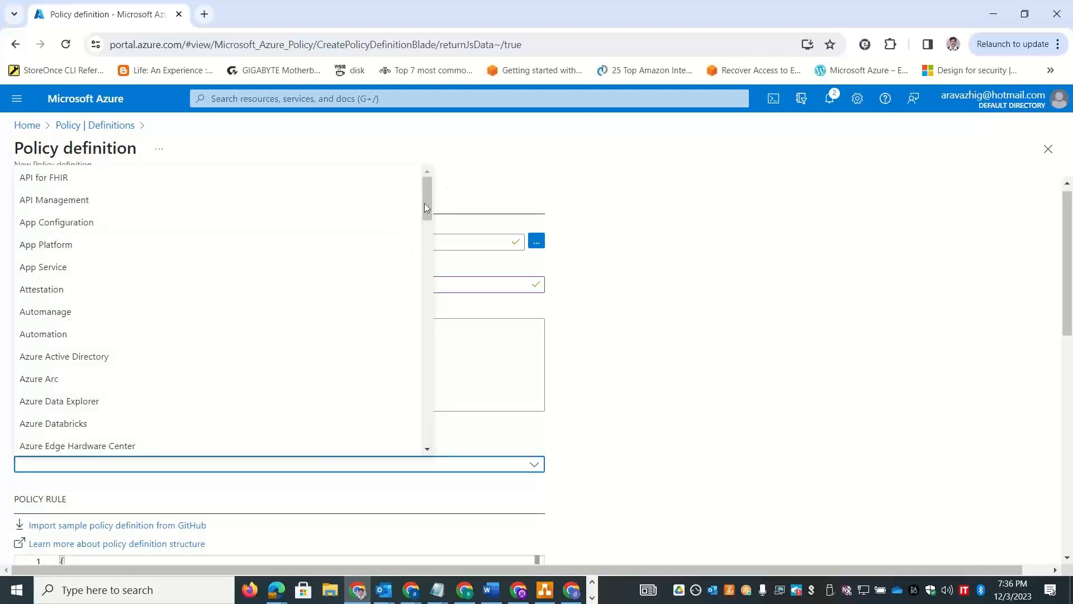
left_click_drag(427, 200, 435, 421)
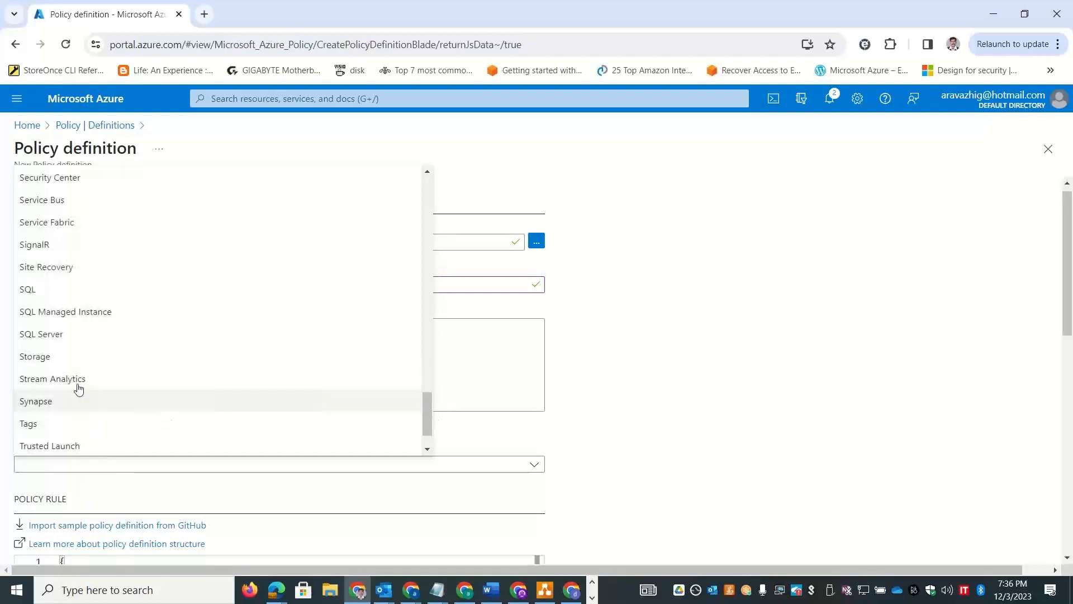
left_click(67, 356)
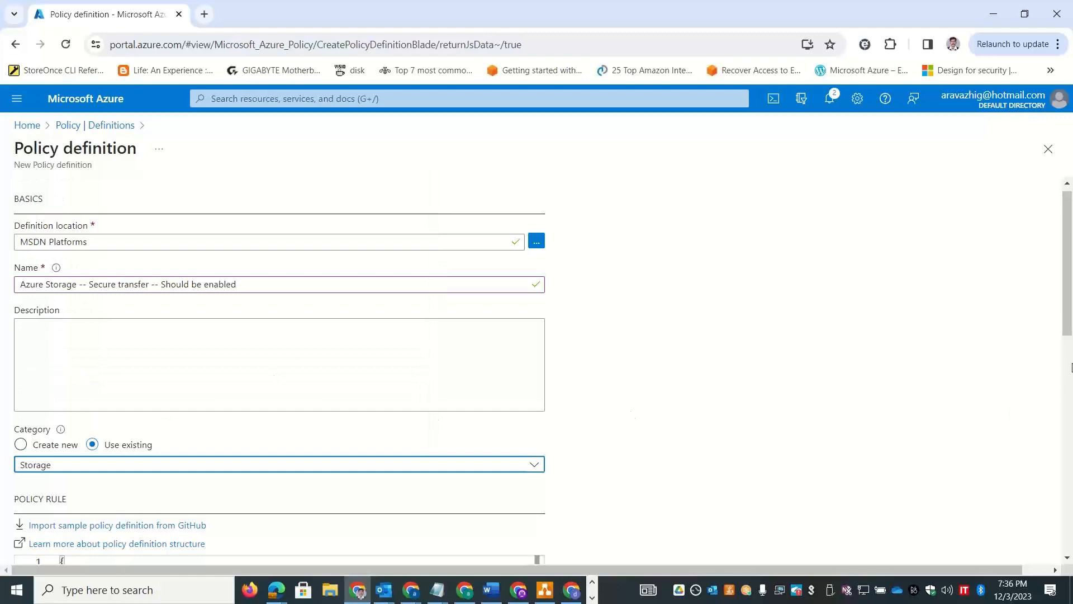
Review the default policy rule JSON, and return to the policy Definitions list, discarding the unsaved definition
scroll(1070, 332, "down", 8)
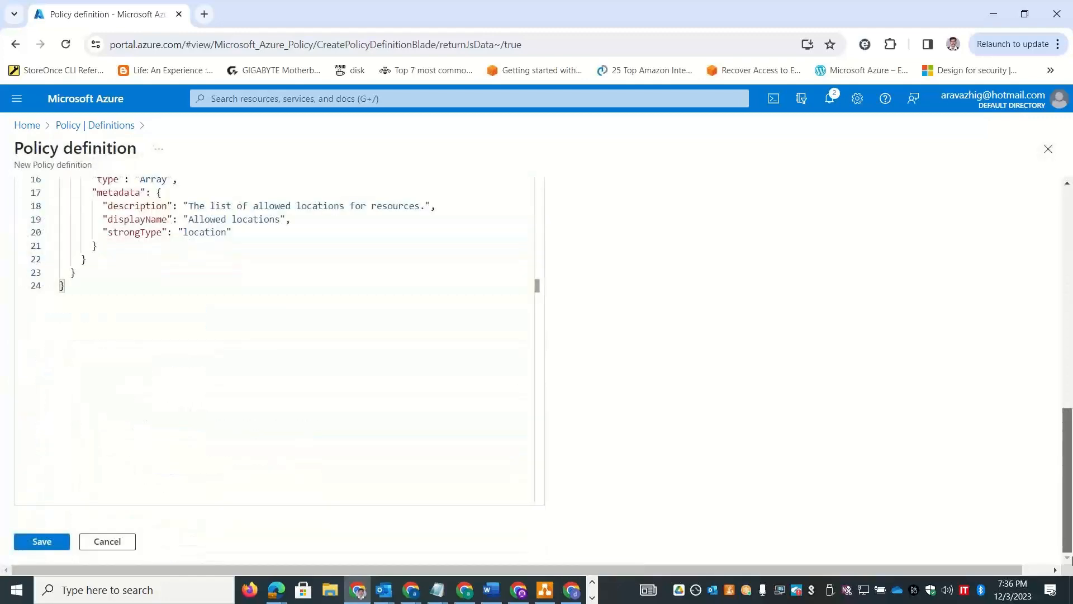
scroll(1067, 441, "up", 5)
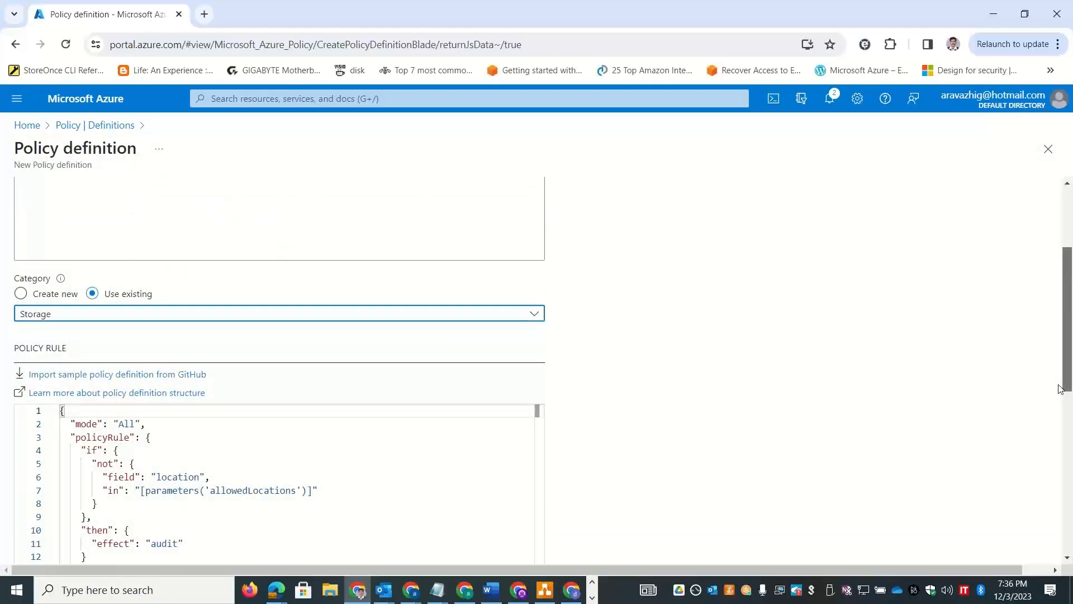
scroll(1060, 387, "up", 3)
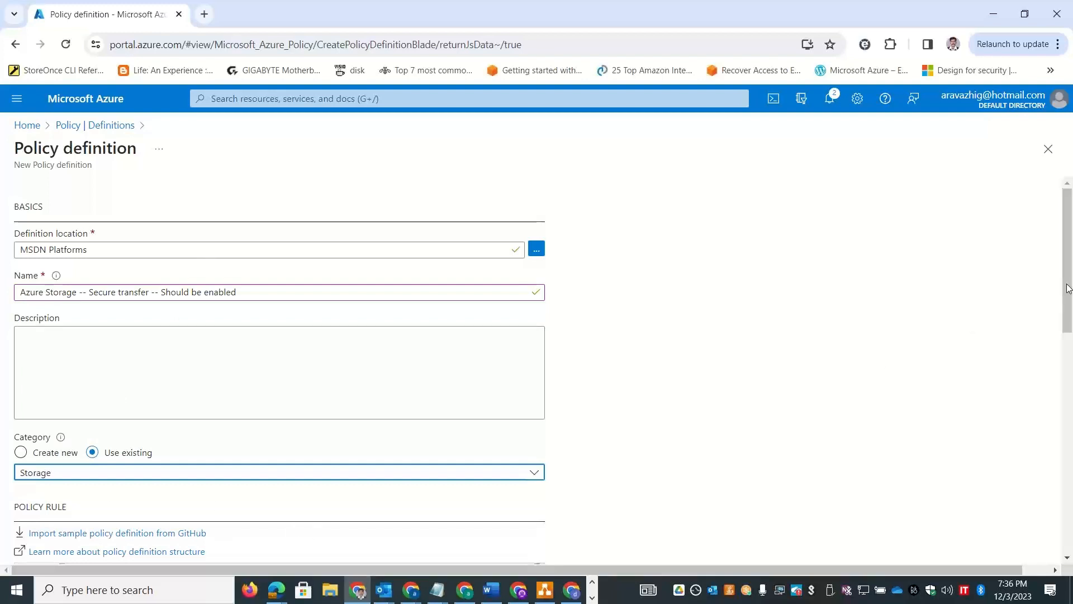
mouse_move(1068, 288)
left_mouse_down()
mouse_move(1070, 335)
mouse_move(1071, 267)
left_mouse_up()
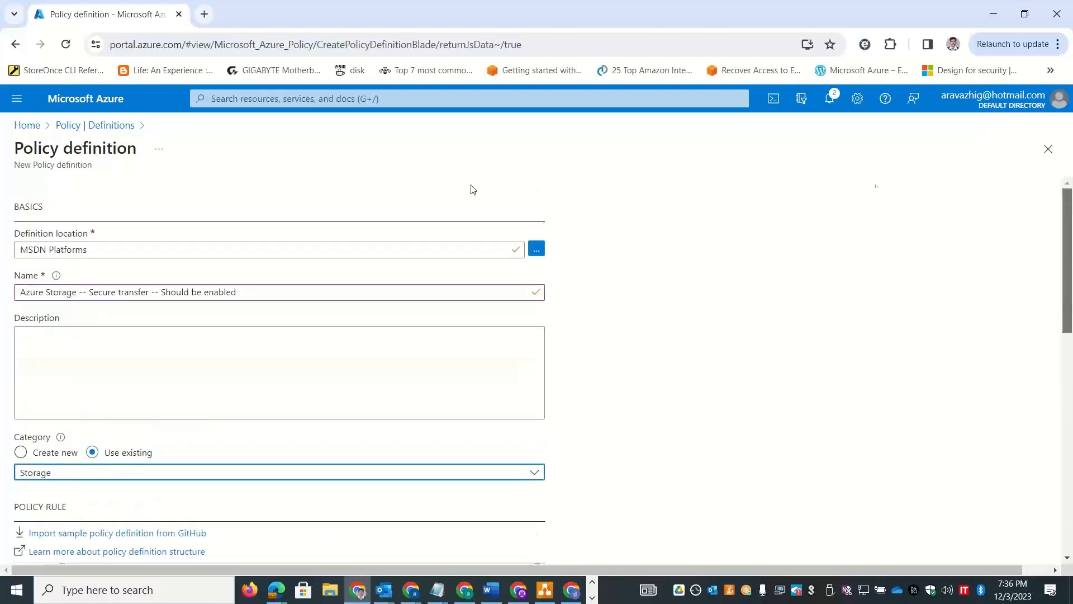
left_click(106, 126)
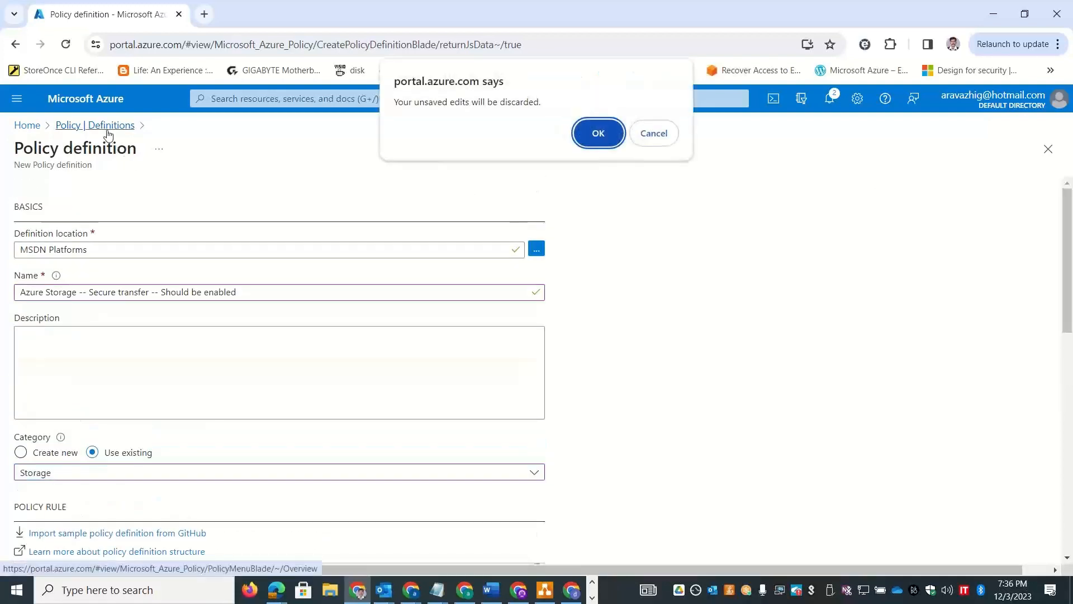
left_click(598, 134)
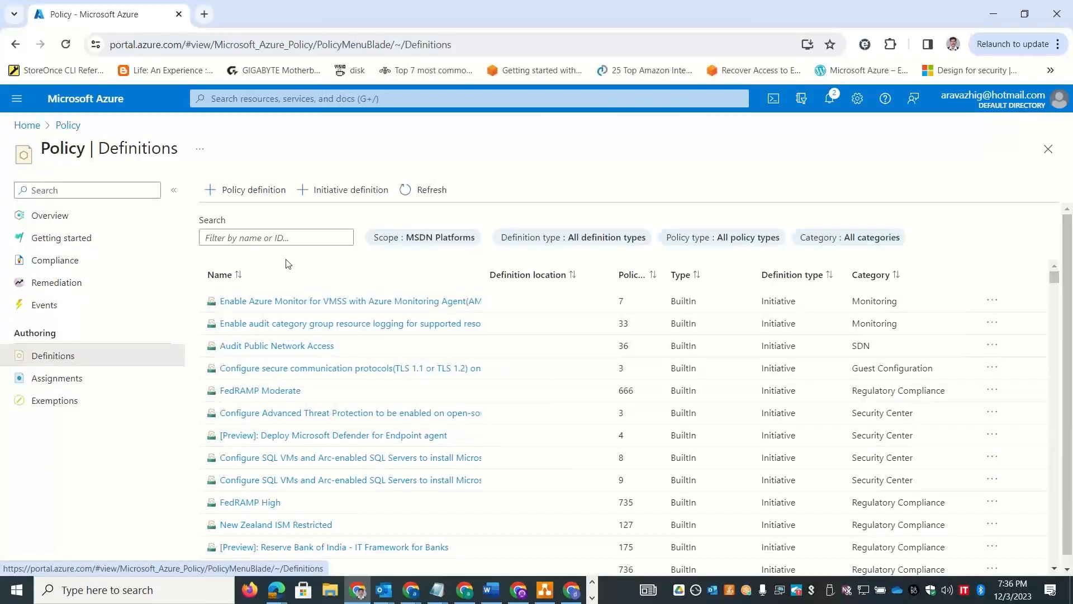
left_click(258, 239)
type("Sto")
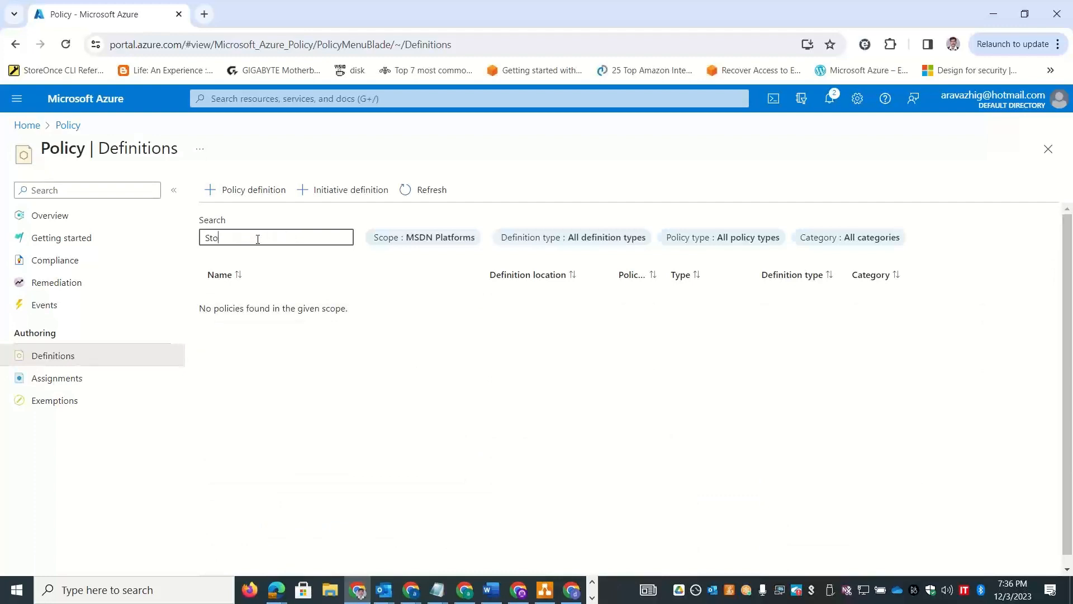
key("BackSpace")
key("BackSpace")
key("BackSpace")
View the Policy Overview and Getting started pages, and go back to the policy definitions from there
left_click(73, 217)
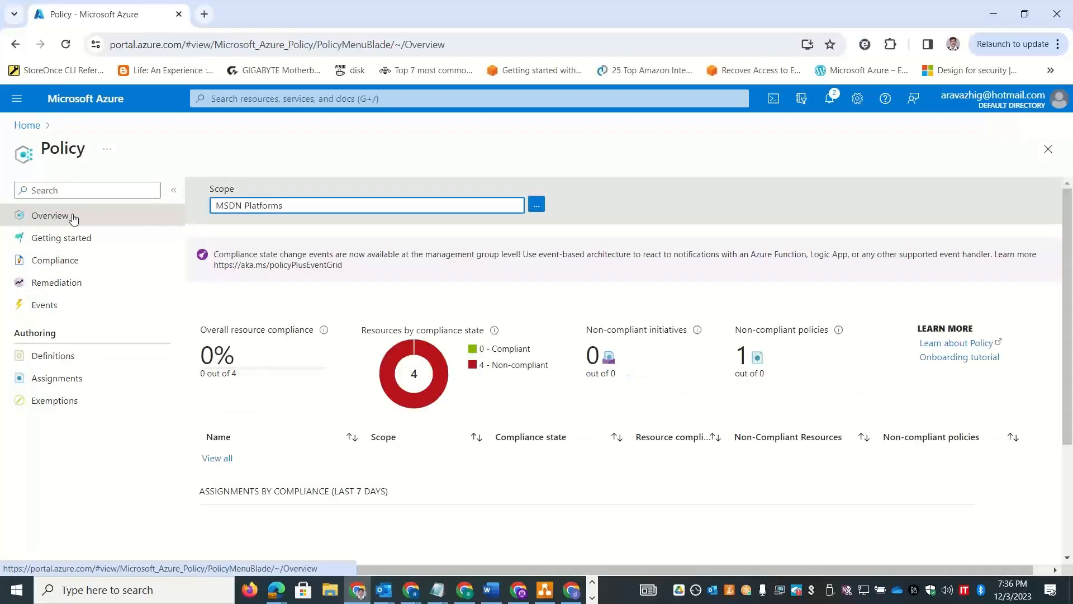
left_click(75, 238)
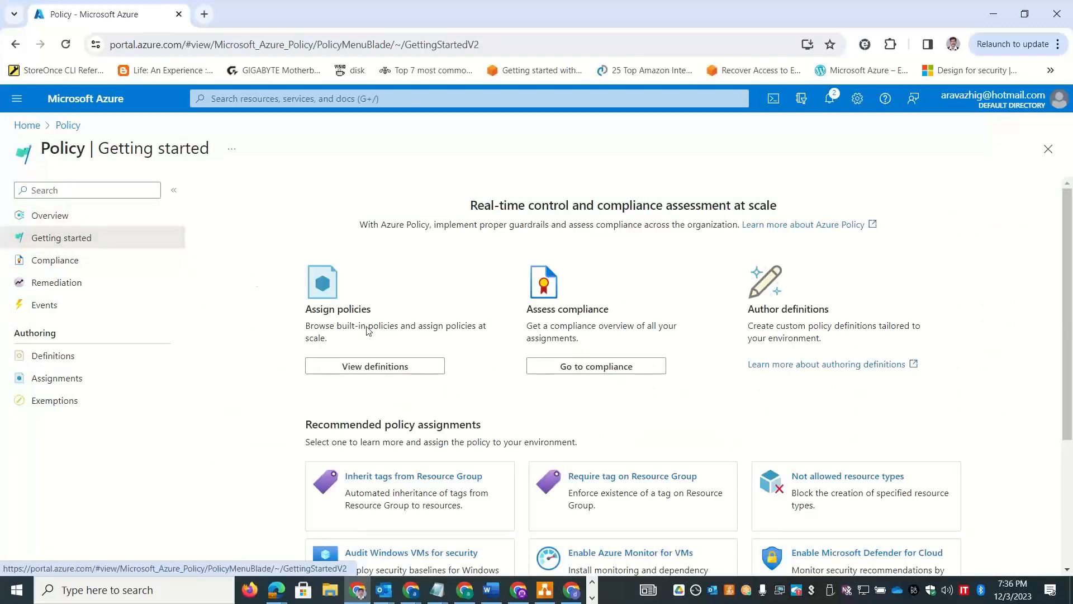
left_click(382, 376)
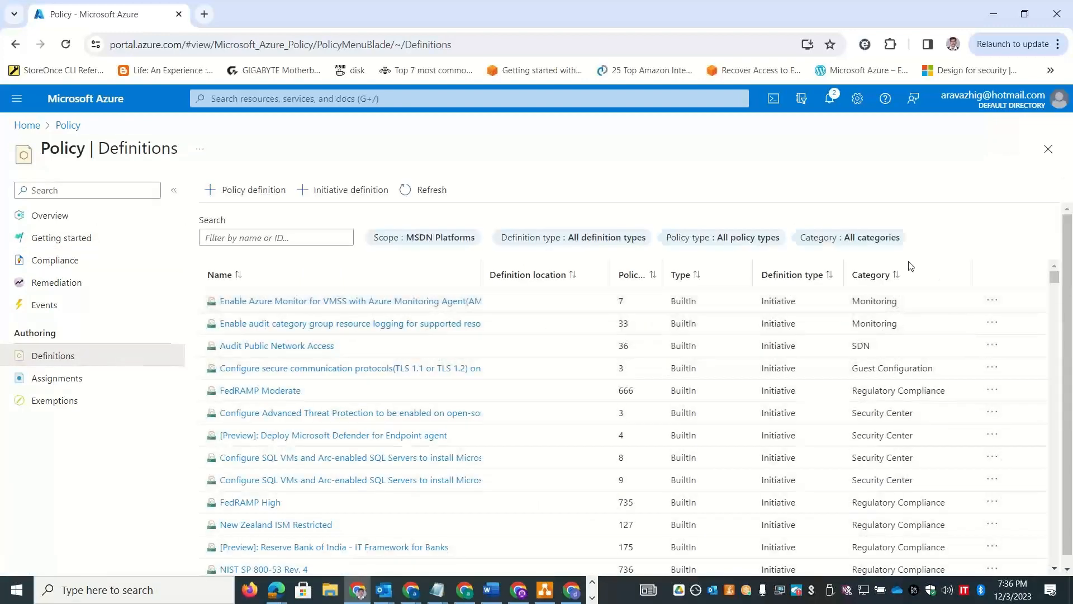
Try to filter the policy definitions by the Storage category while leaving All selected
left_click(868, 244)
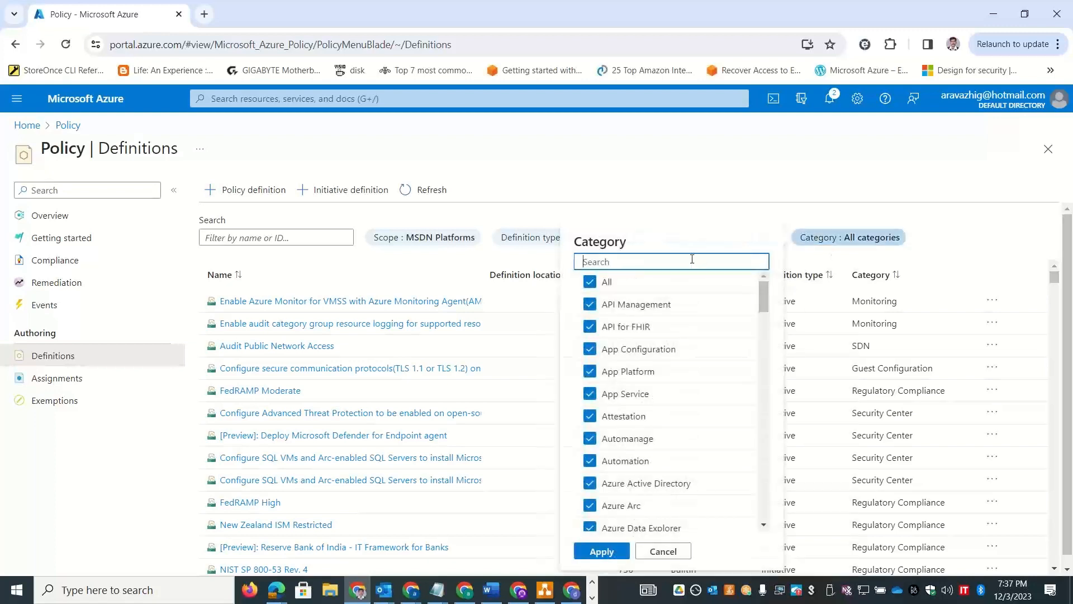
type("Storag")
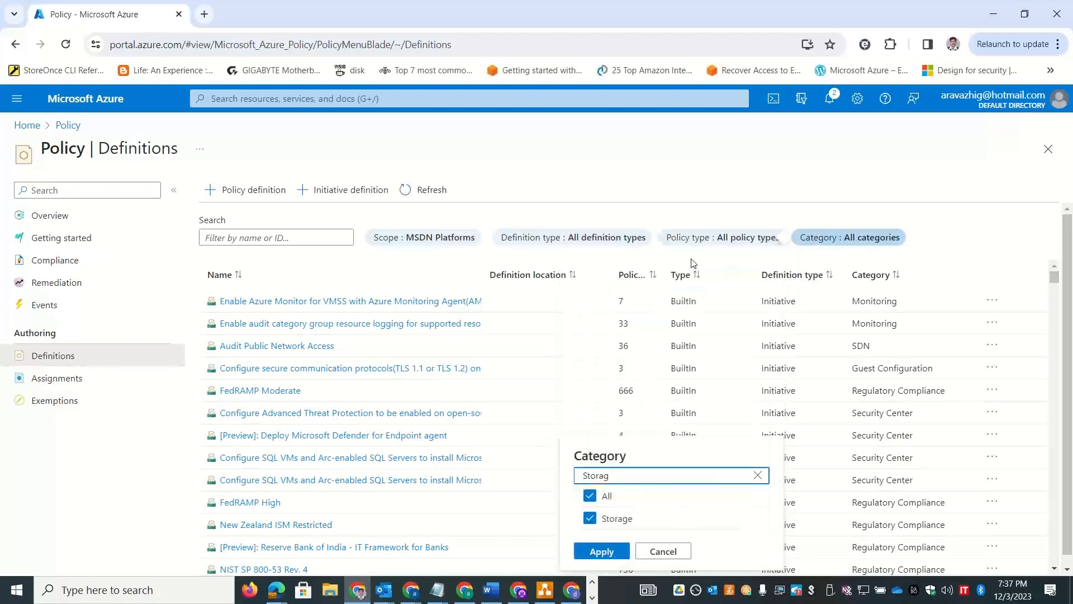
left_click(609, 552)
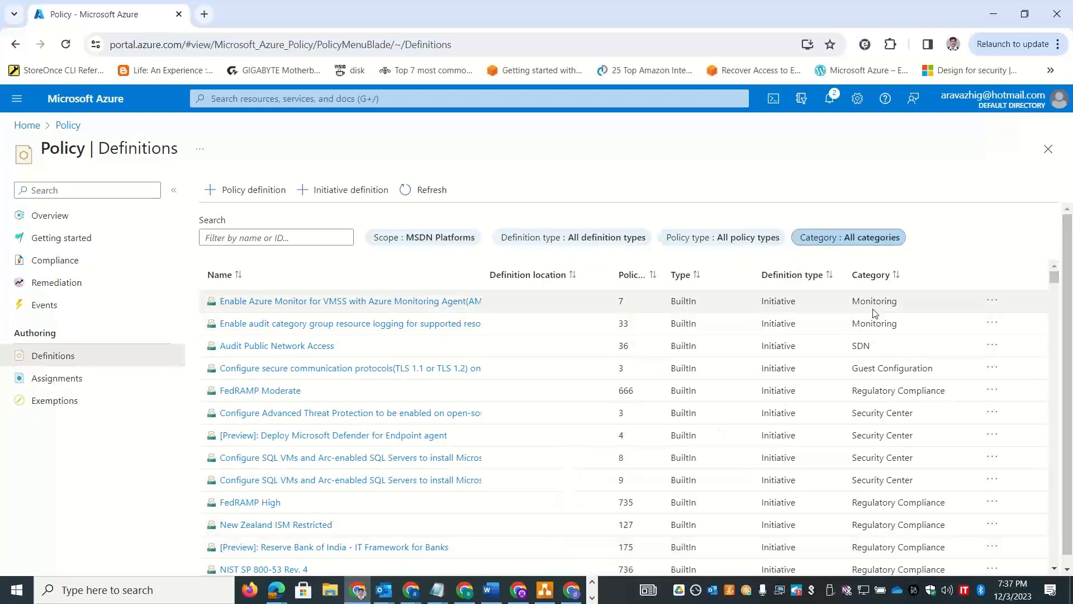
Filter the policy definitions by category, deselecting All and selecting only Storage
left_click(879, 247)
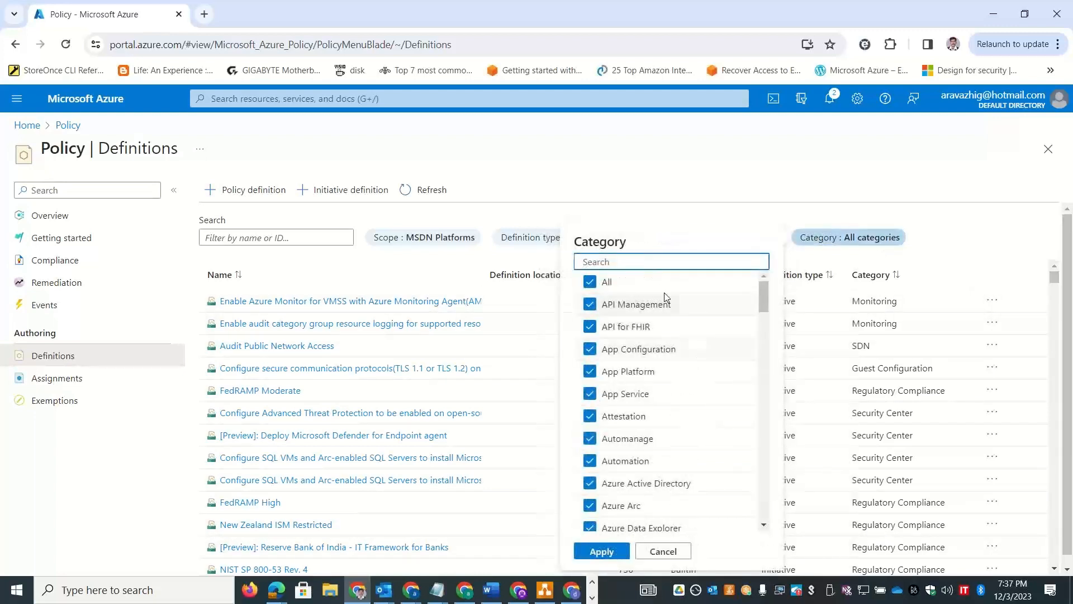
type("Stra")
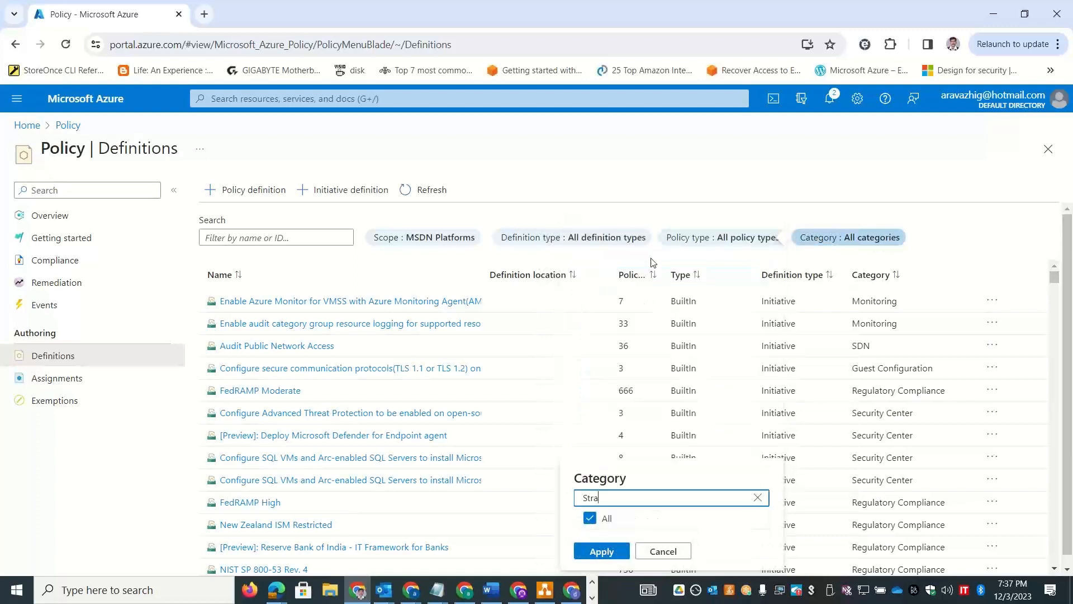
key("BackSpace")
key("BackSpace")
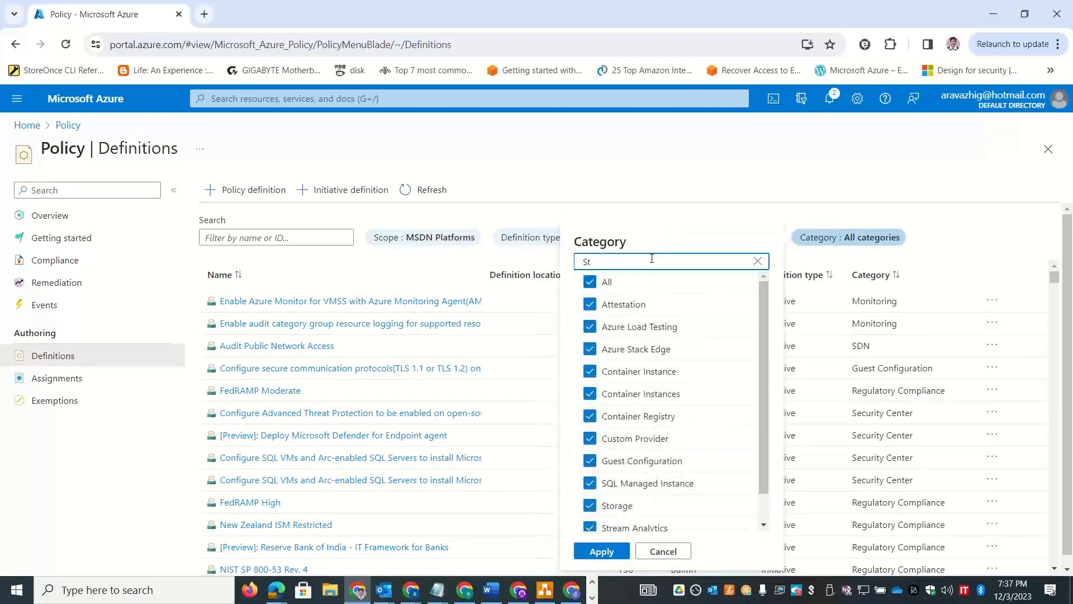
type("orage")
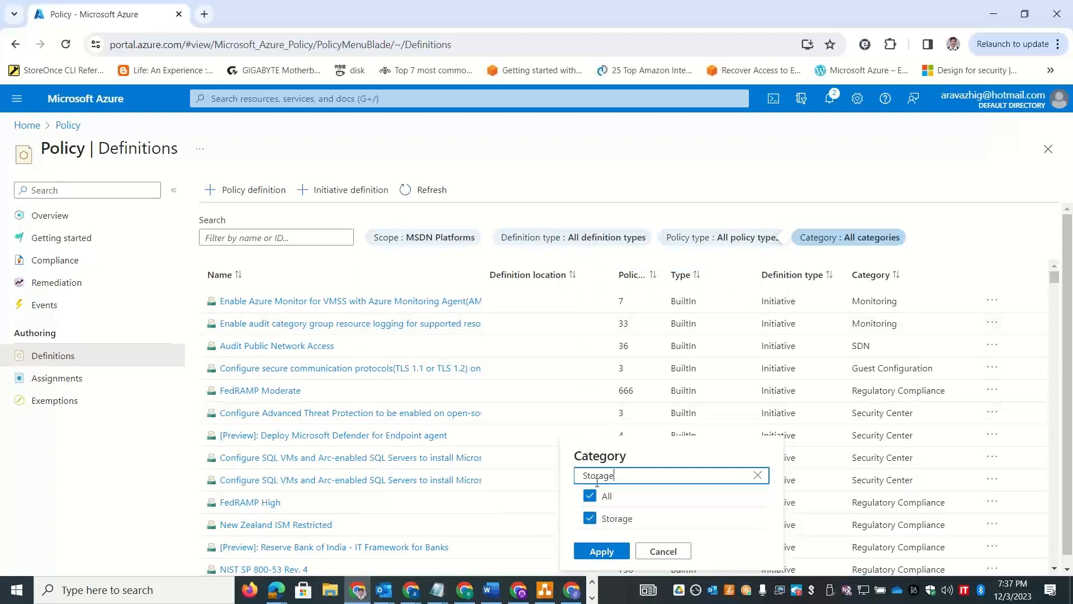
left_click(589, 496)
left_click(592, 517)
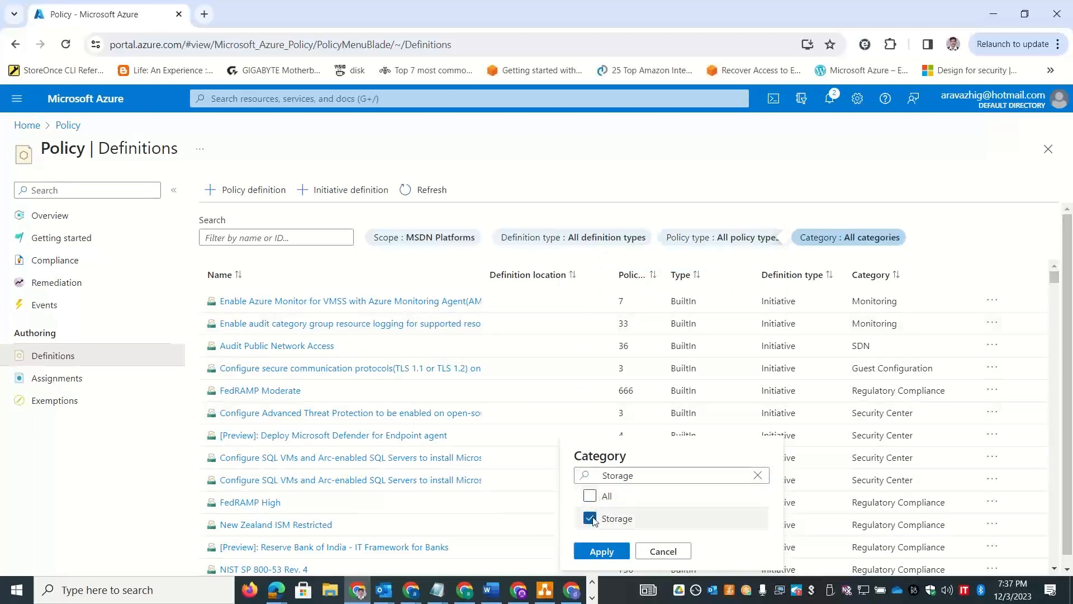
left_click(601, 551)
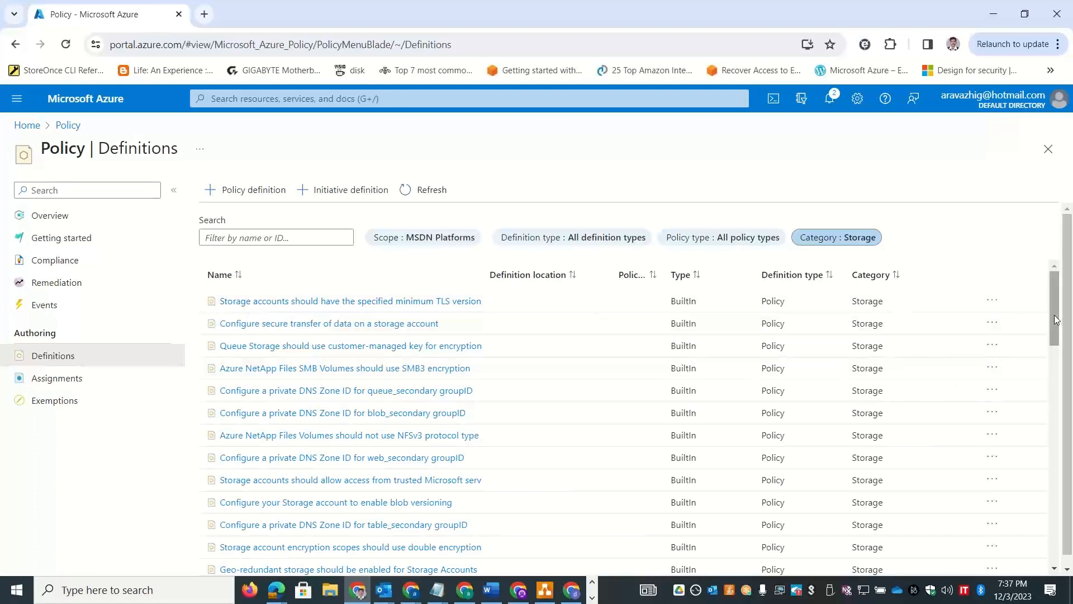
Look through the whole list of Storage policy definitions and return to its beginning
scroll(1057, 334, "down", 2)
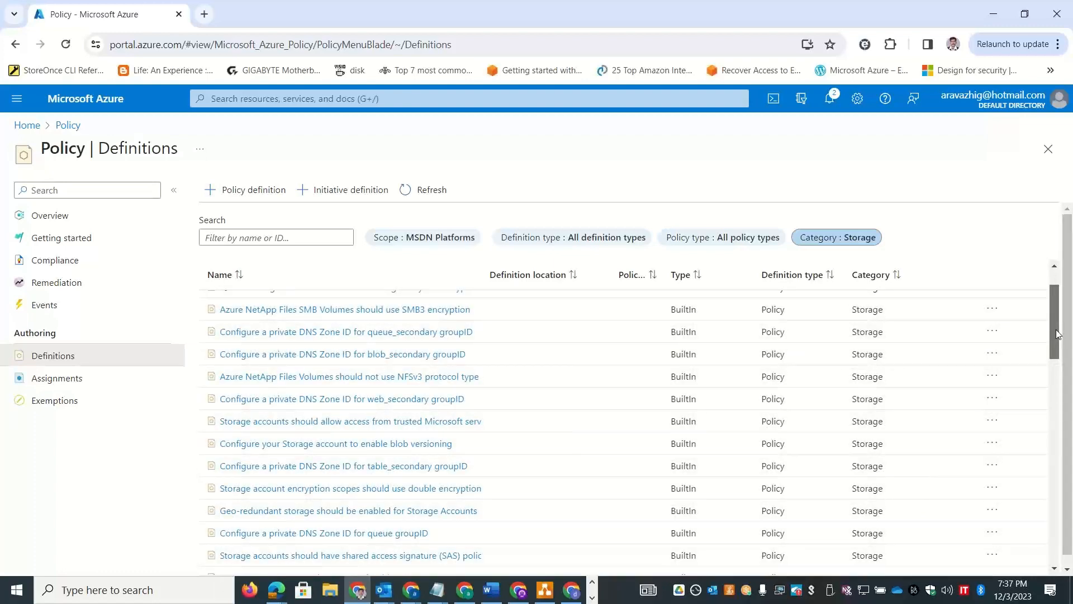
left_click_drag(1056, 335, 1060, 371)
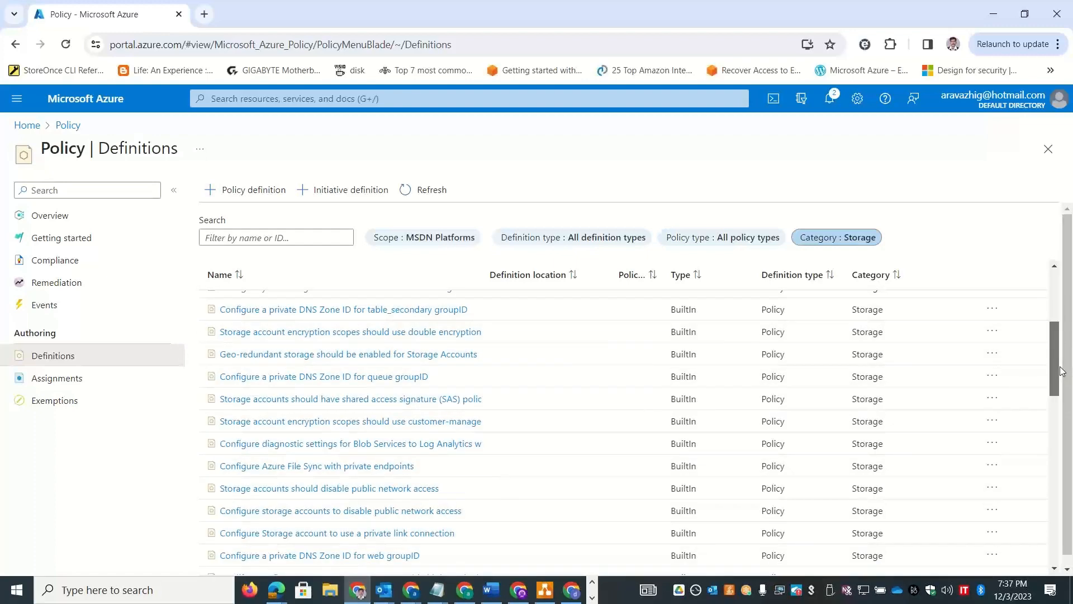
left_click_drag(1061, 374, 1068, 550)
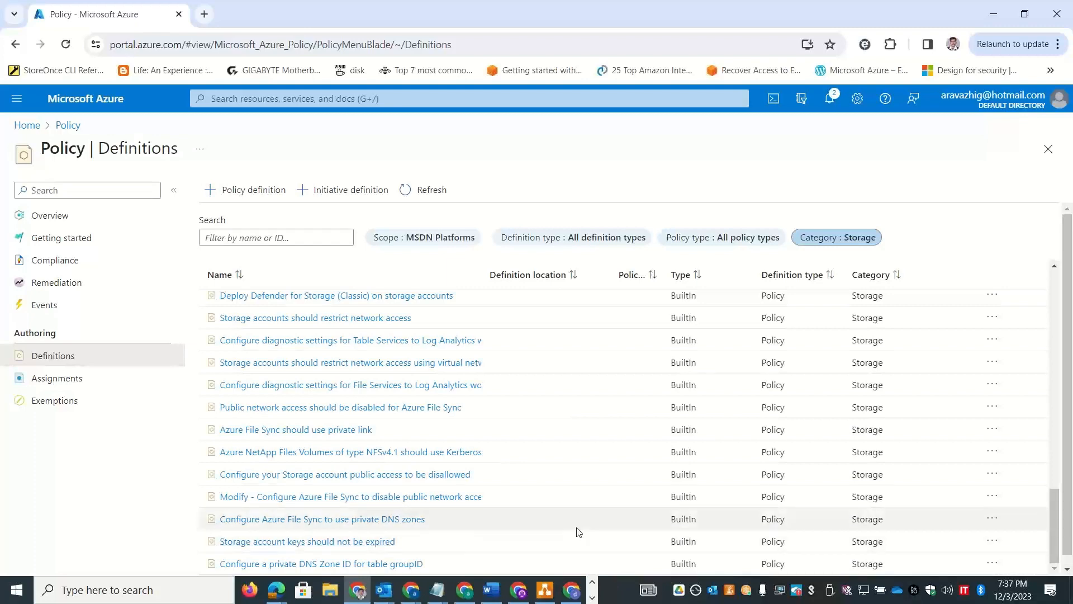
left_click_drag(1058, 517, 1071, 302)
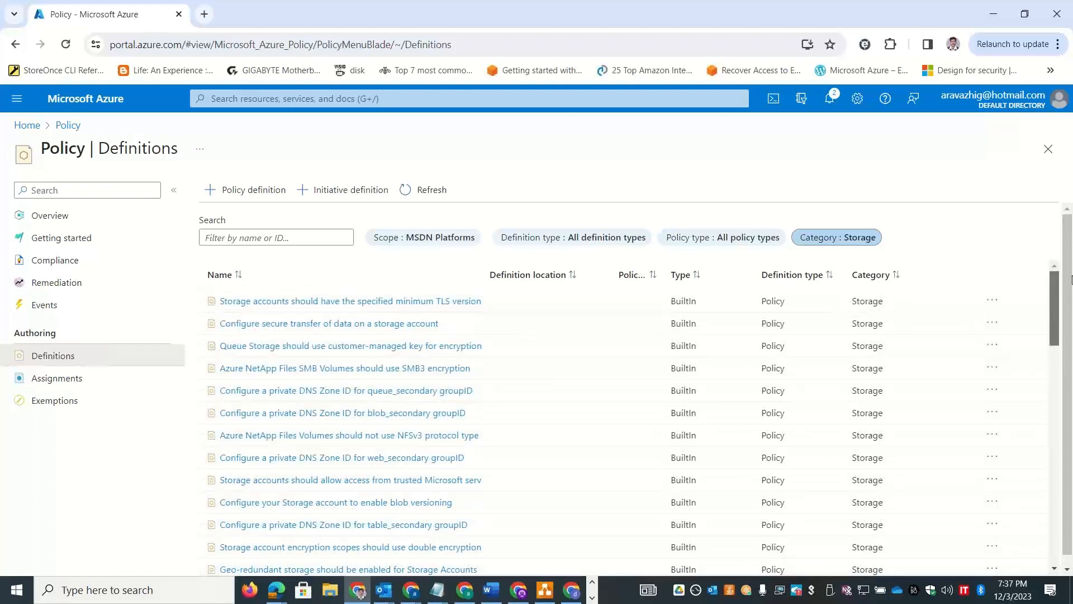
Start assigning the "Configure secure transfer of data on a storage account" policy and set its scope to the MSDN Platforms subscription without a resource group
left_click(342, 328)
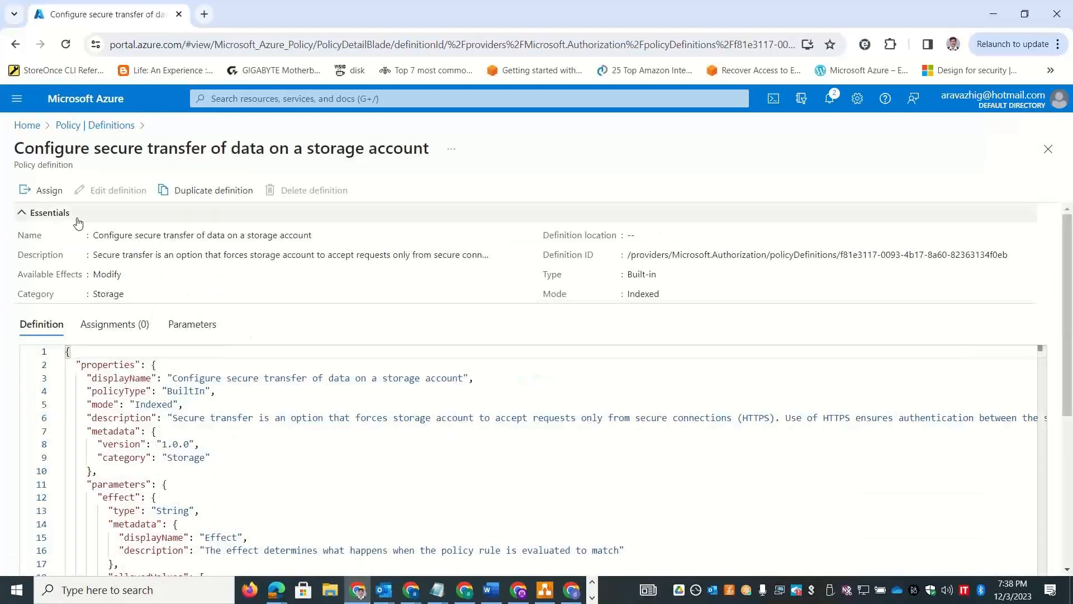
left_click(40, 191)
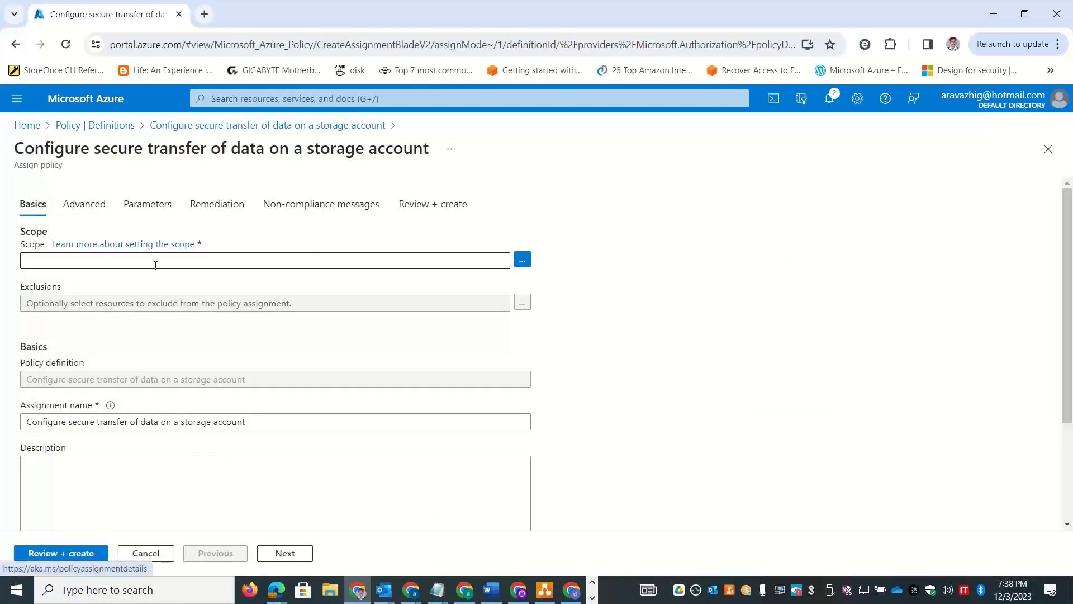
left_click(530, 263)
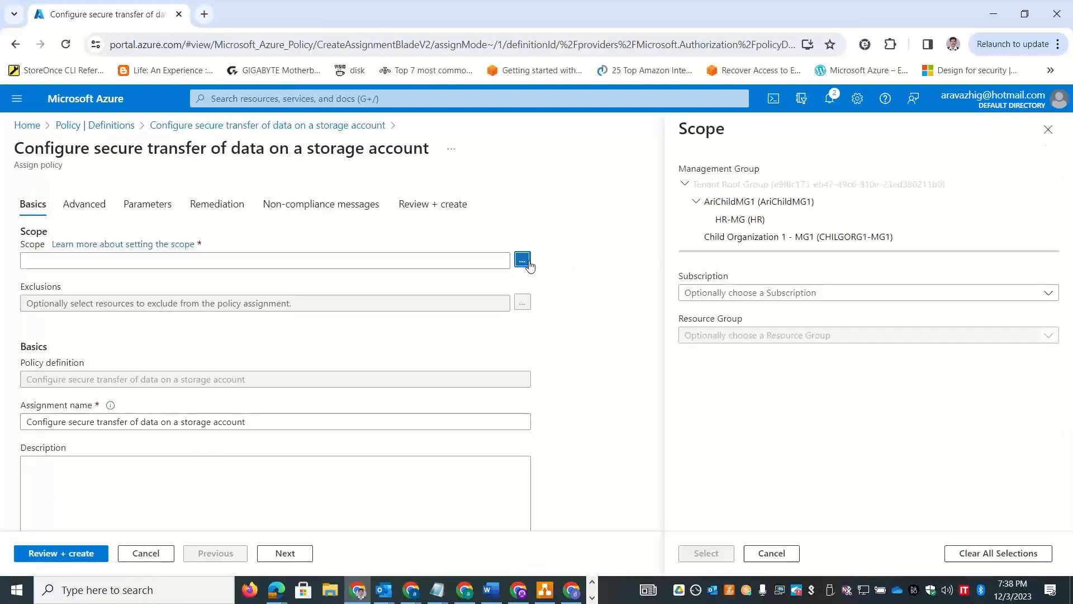
left_click(769, 297)
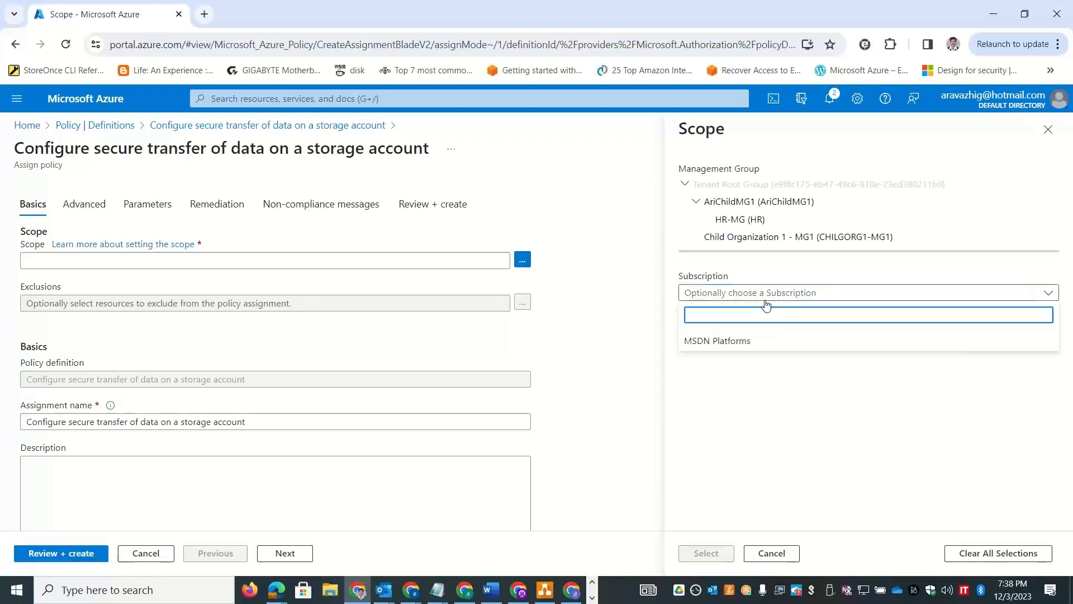
left_click(744, 341)
left_click(743, 339)
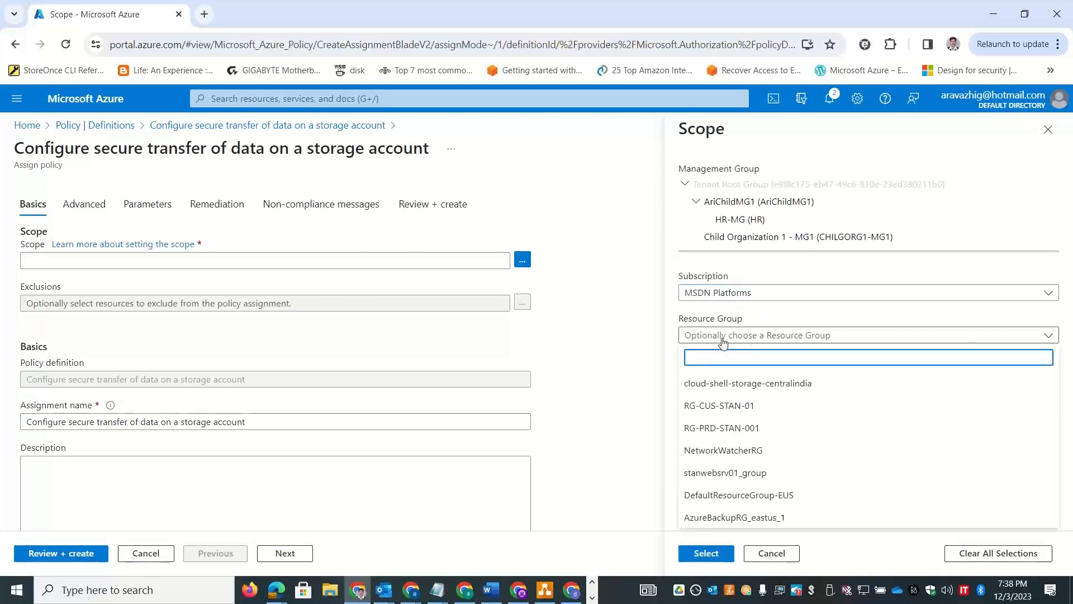
left_click(755, 314)
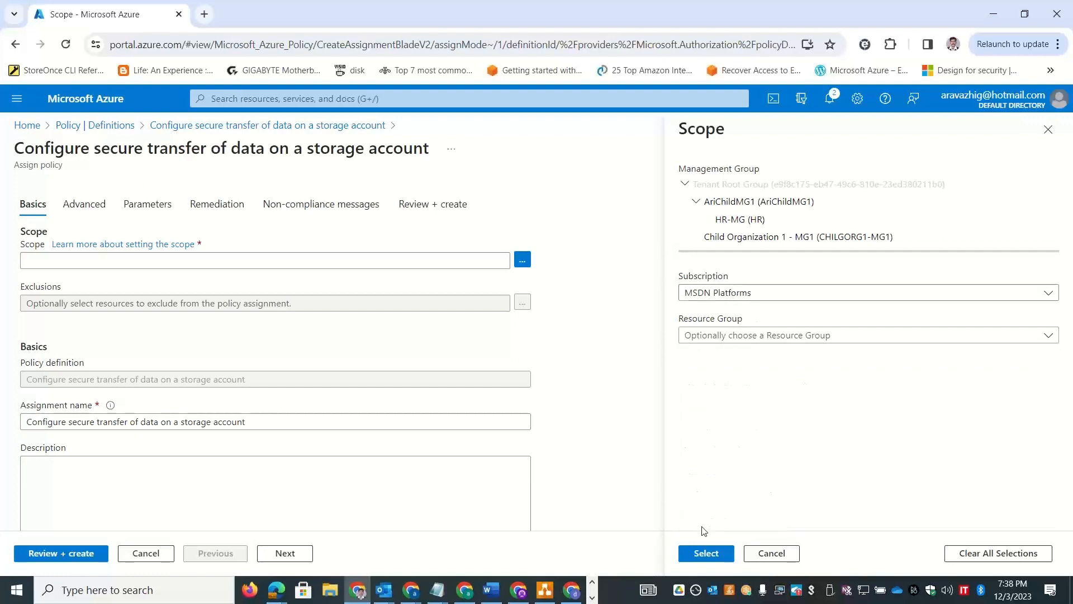
left_click(702, 552)
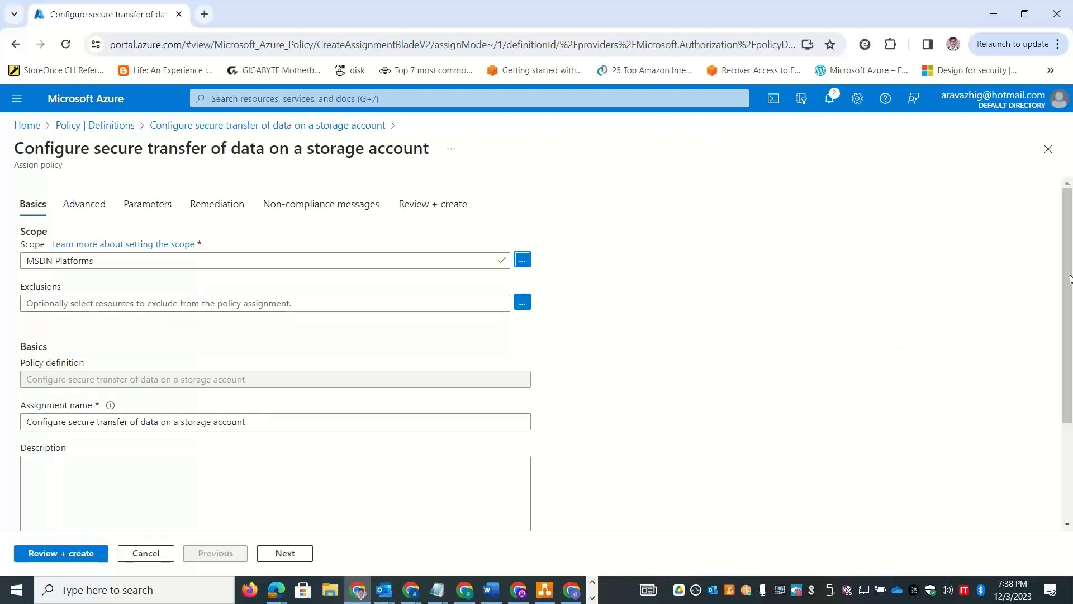
Prefix the assignment name with the author's short name and "Req #1 -", keeping the policy name after it
left_click_drag(1069, 278, 845, 378)
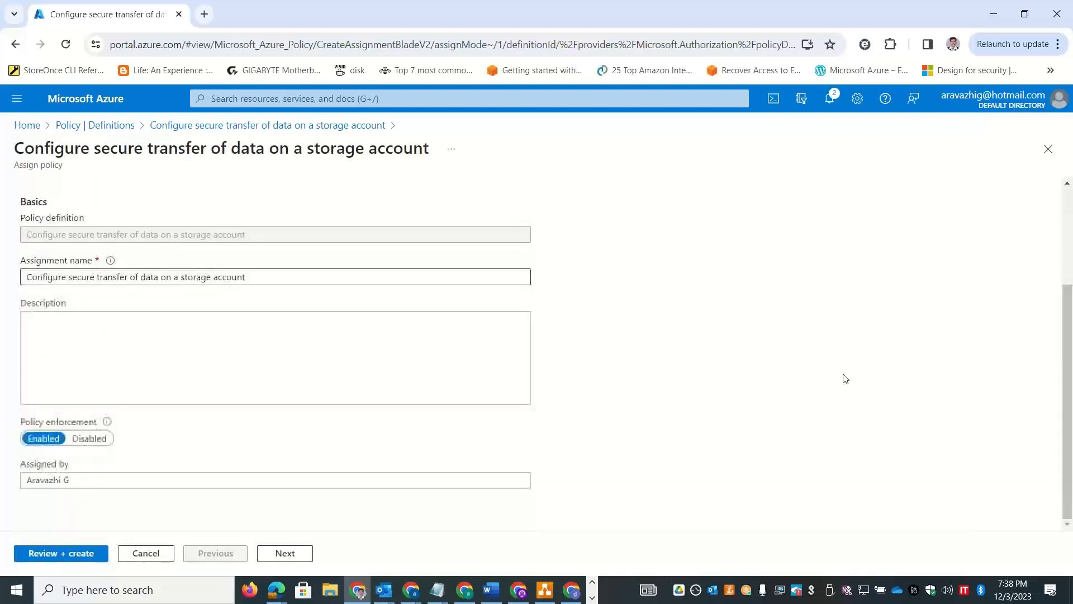
left_click(26, 277)
type("Stan - ")
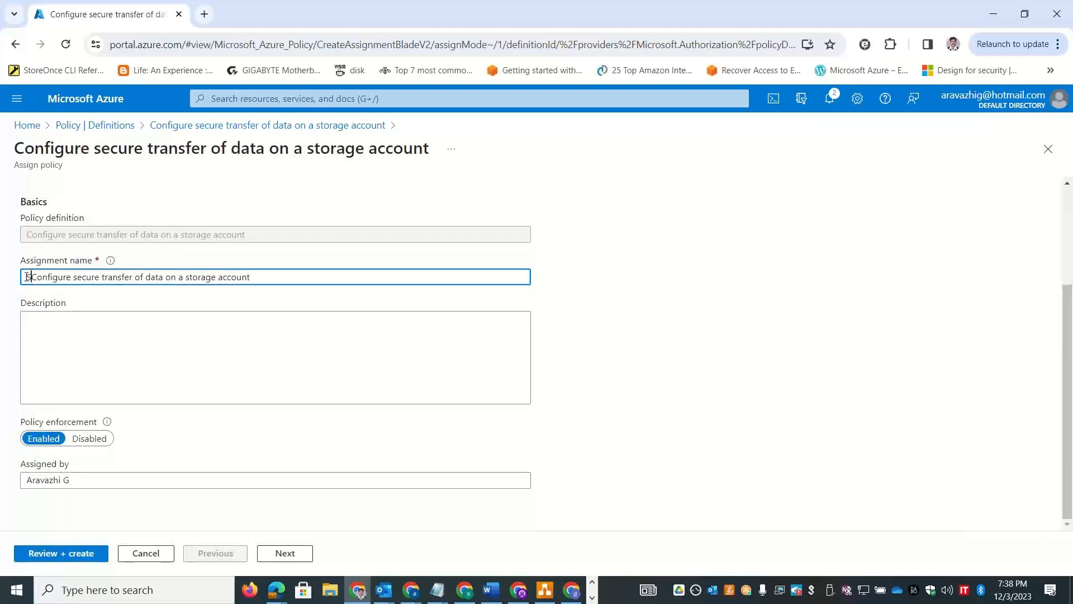
type("Req ")
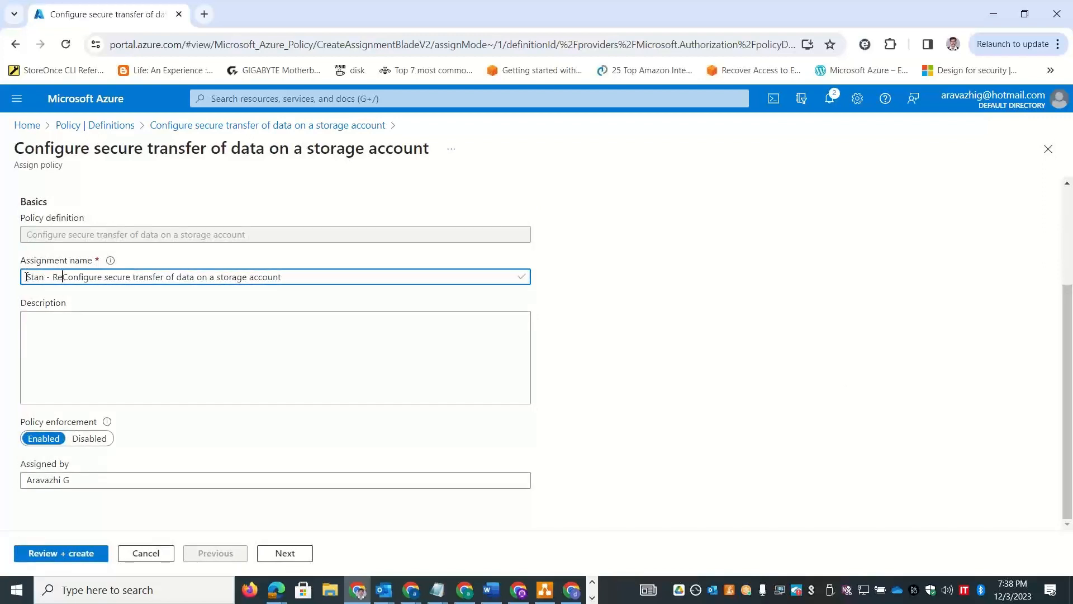
type("#1 -")
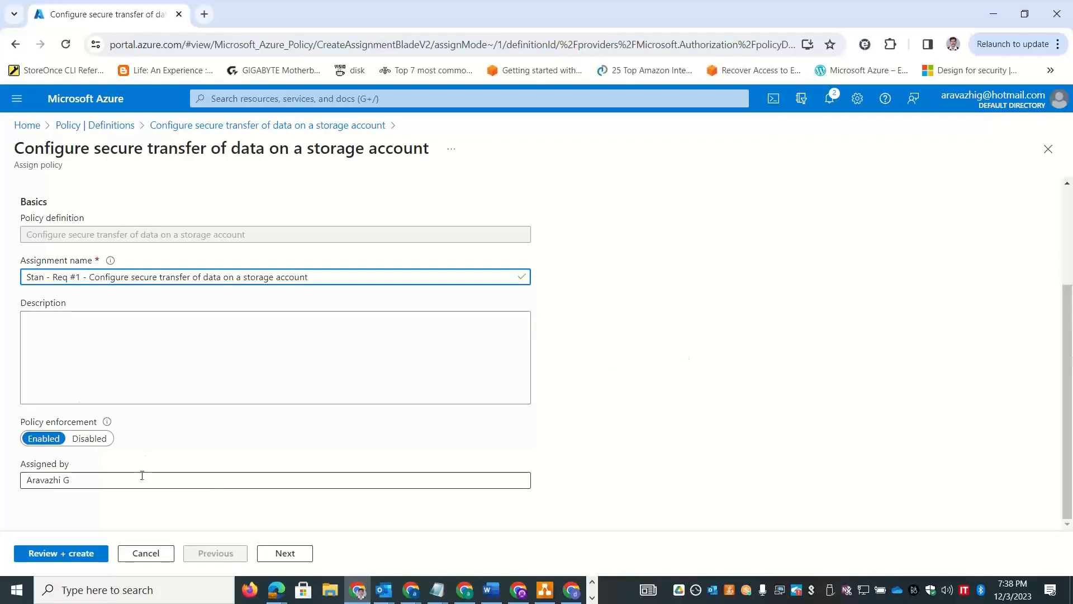
Review the assignment's advanced, parameter and remediation settings, including the managed identity and its permissions
scroll(1068, 364, "up", 3)
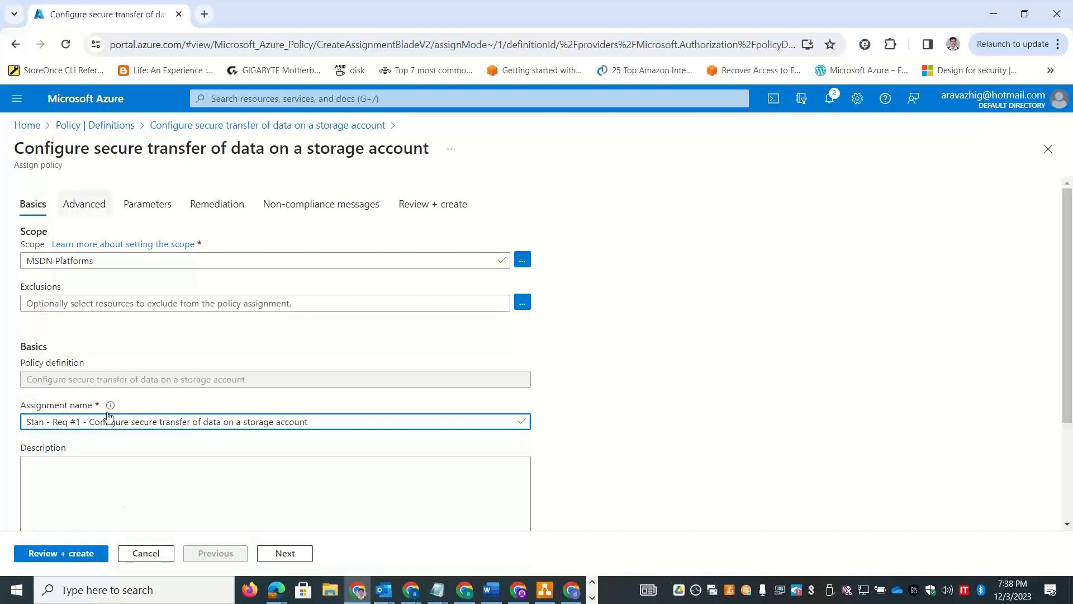
left_click(84, 203)
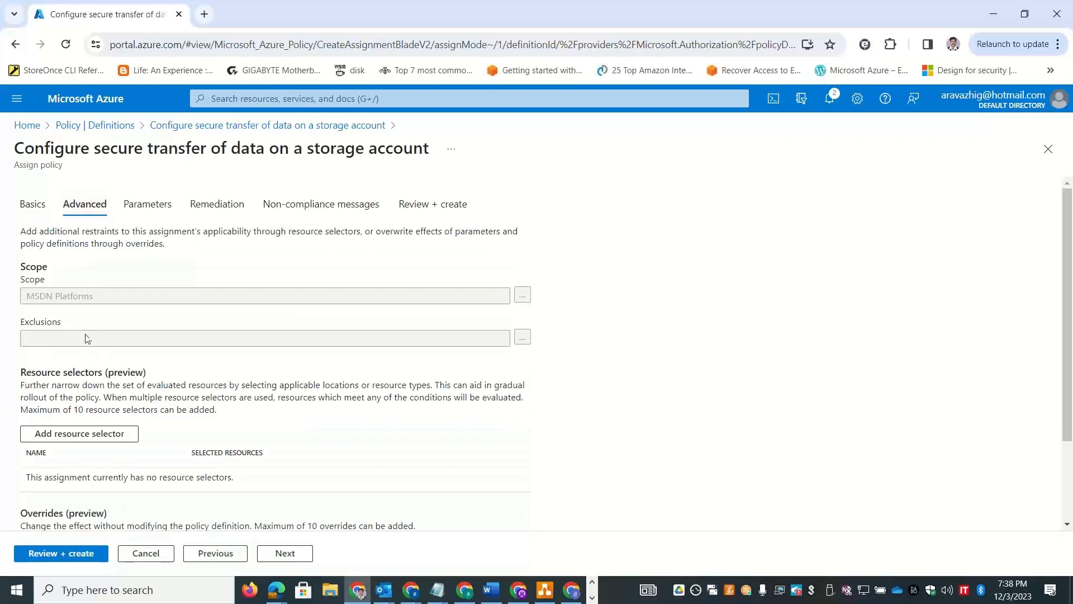
left_click(153, 209)
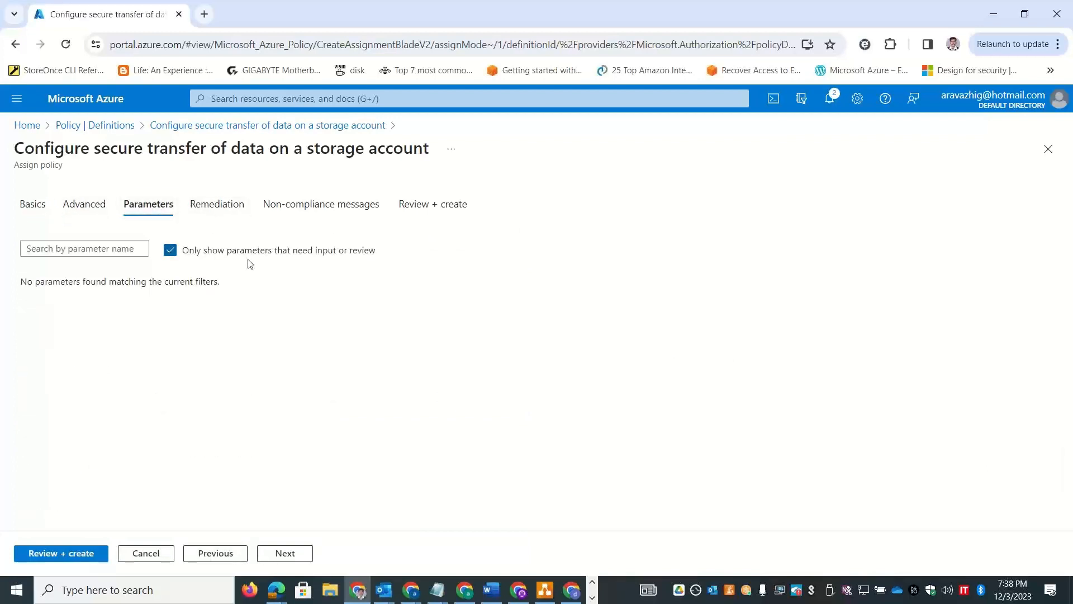
left_click(213, 215)
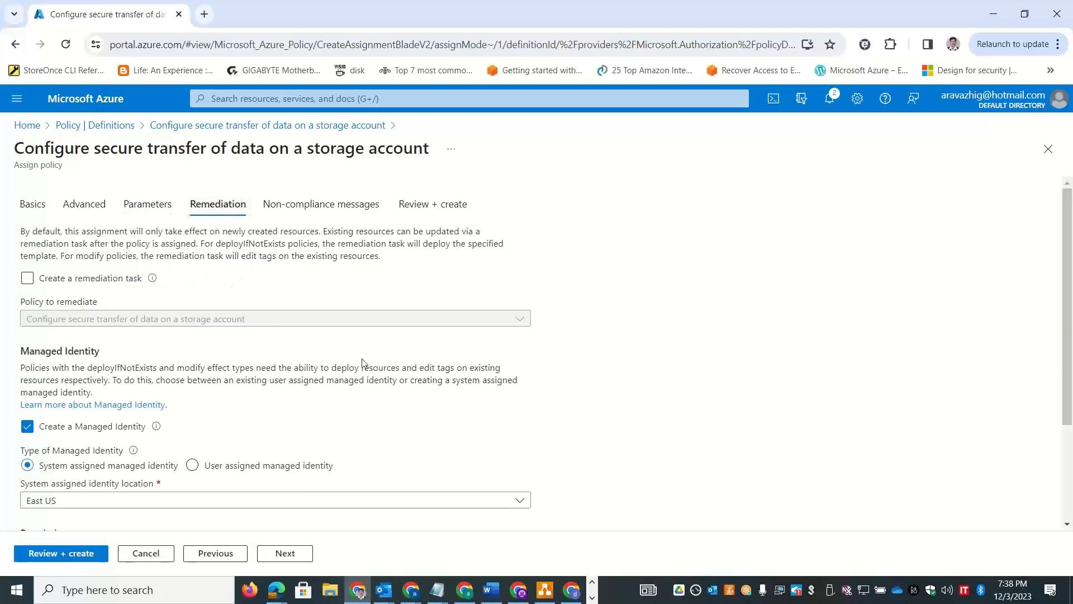
scroll(1067, 329, "down", 3)
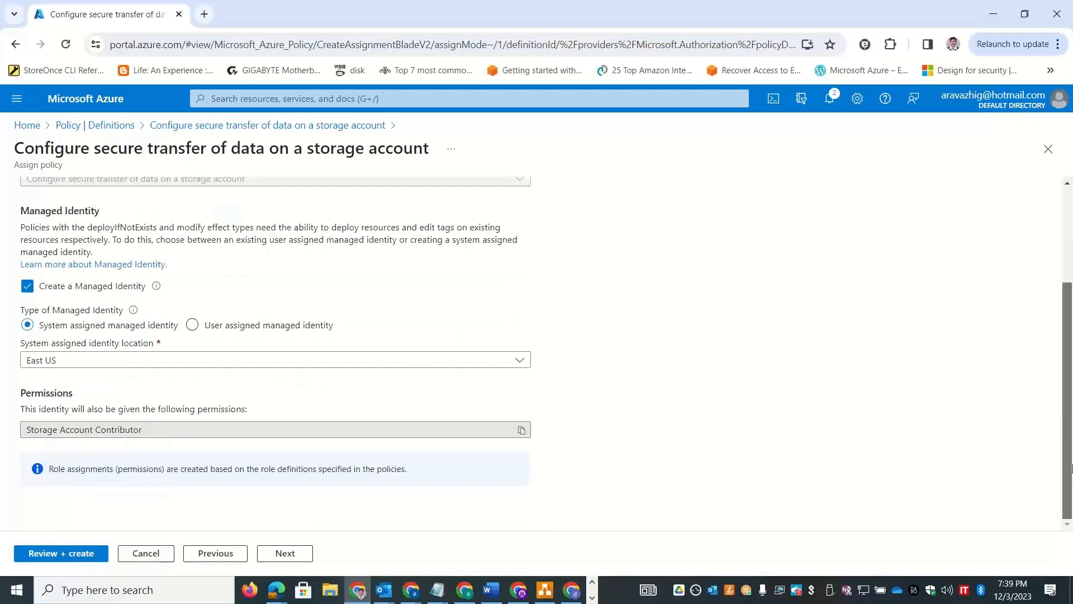
scroll(883, 259, "up", 3)
Enter the non-compliance message "Organization would like to have all the data transfered secured. Ensure Secure Transfer is enabled" and create the policy assignment
left_click(310, 205)
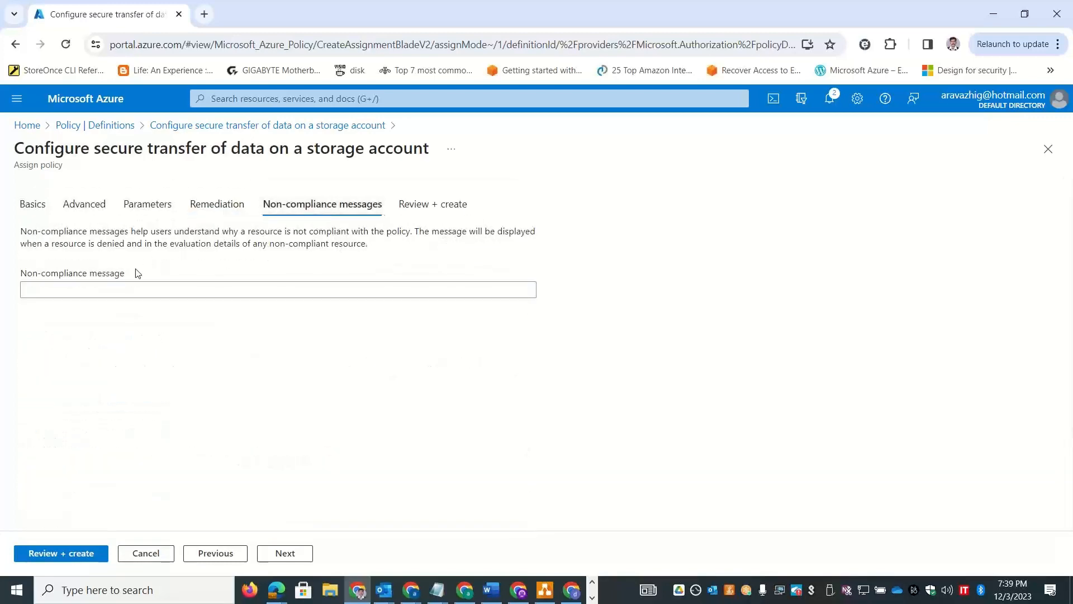
left_click(131, 287)
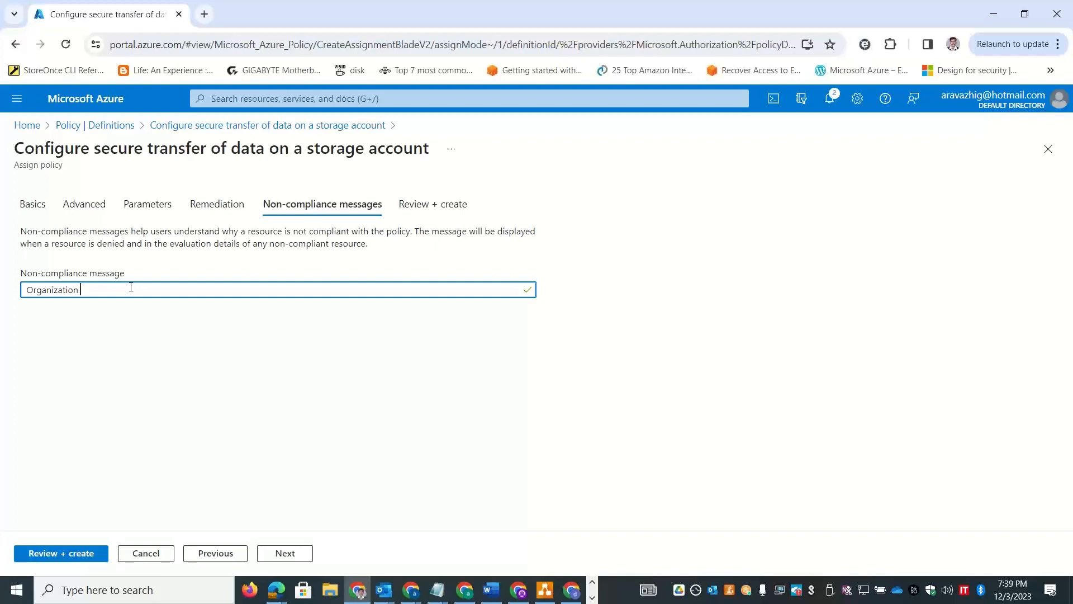
type("would like to have all the data transfered secured. Ensure Seu")
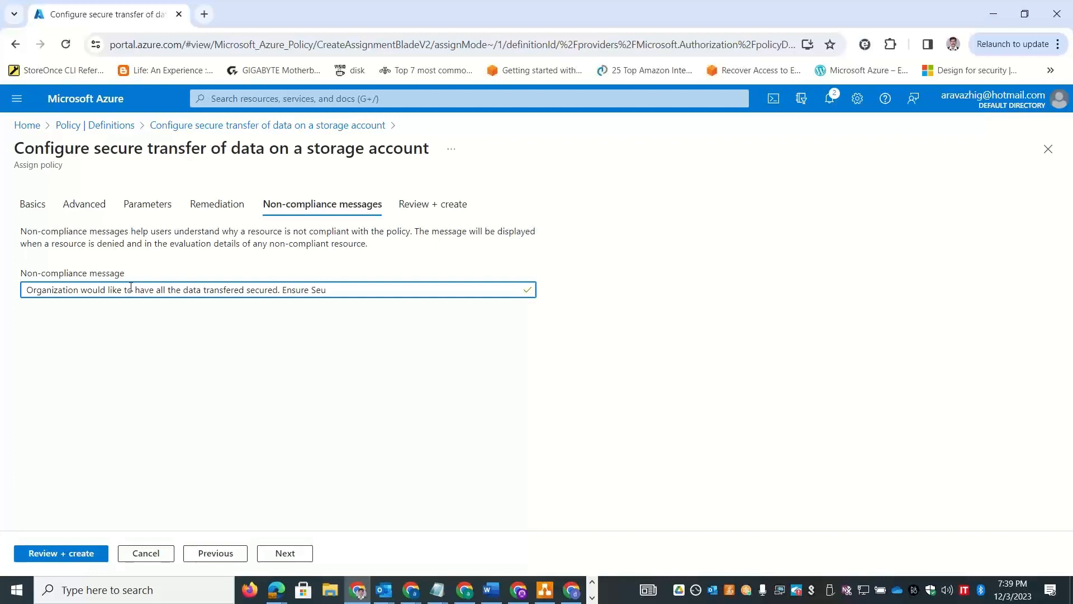
type("Transfer is enabled")
left_click(65, 555)
left_click(66, 556)
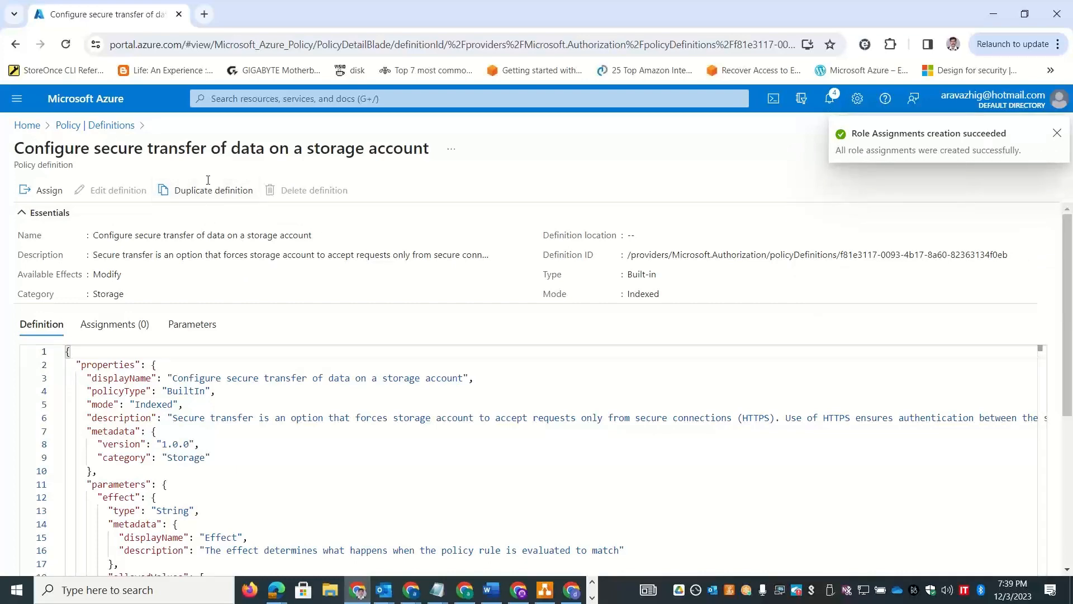
Go back to the policy definitions and check Req #2 on the Demo sheet in Excel before returning to the Azure portal
left_click(95, 125)
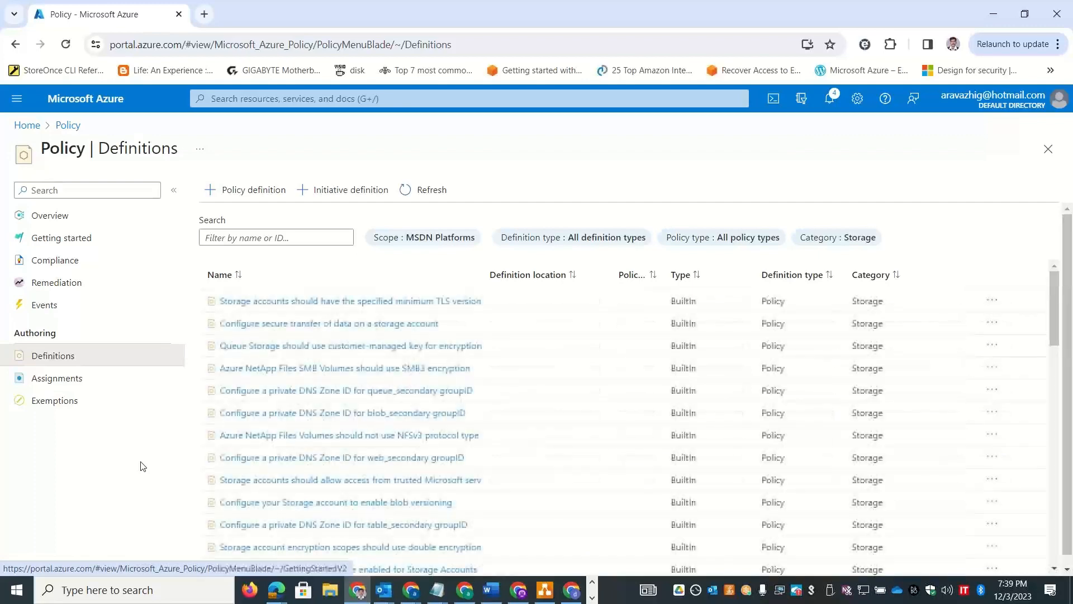
key("alt+Tab")
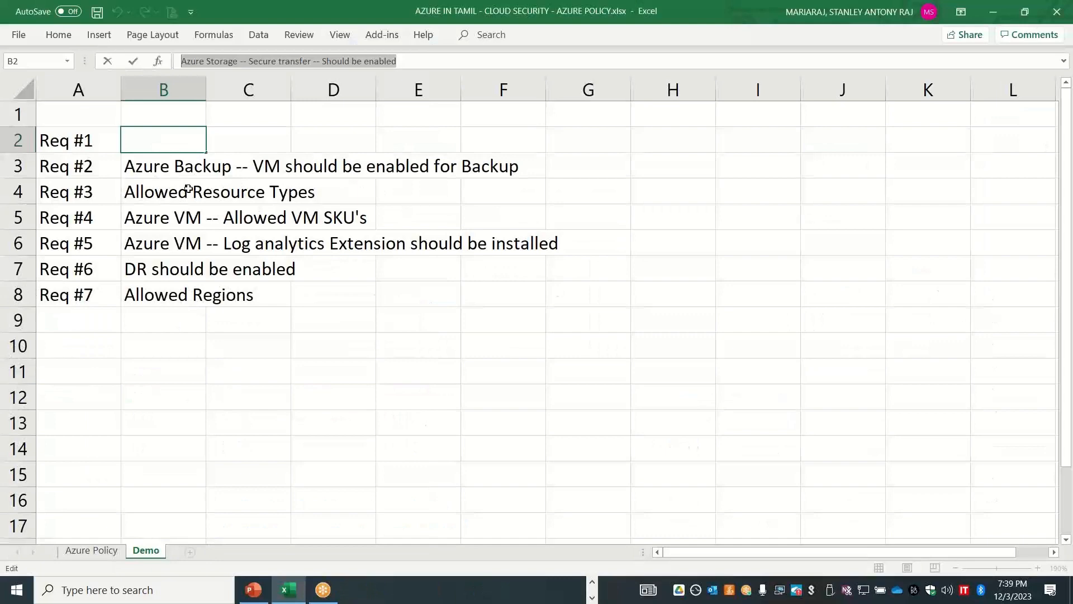
left_click(171, 166)
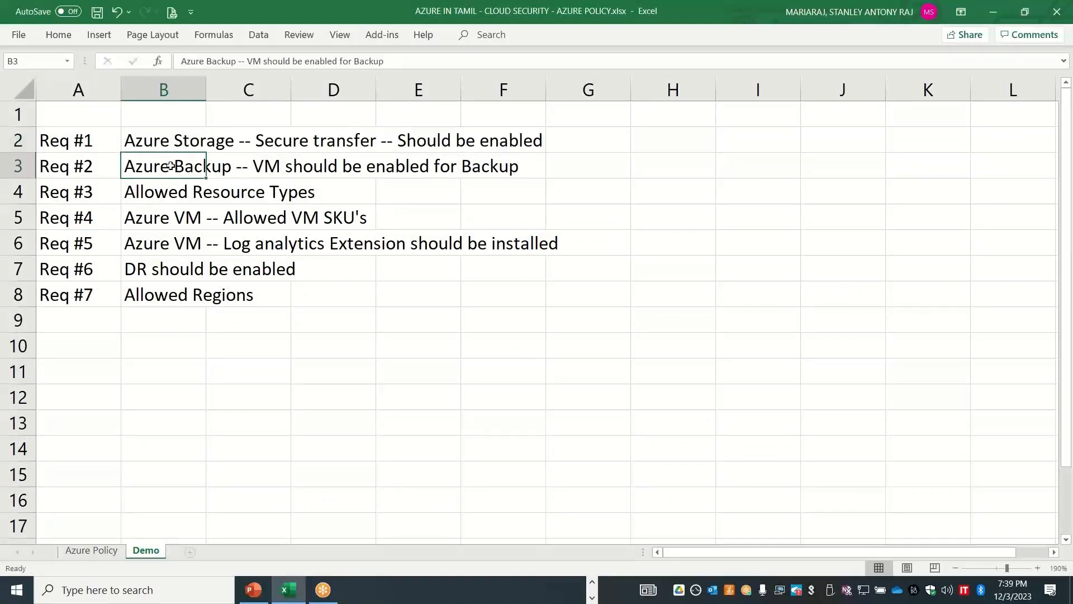
key("alt+Tab")
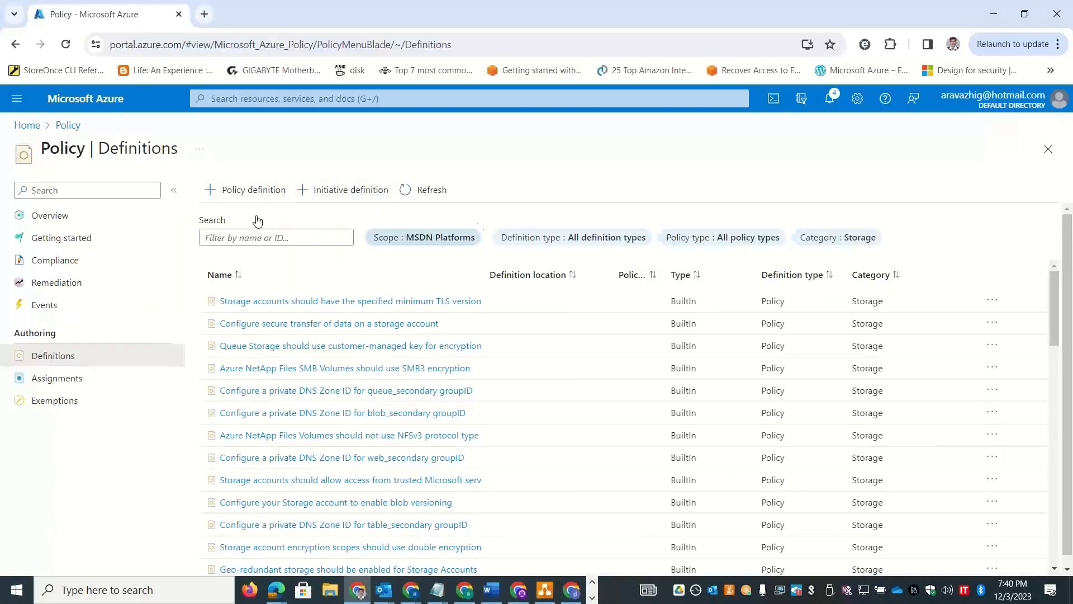
Try to find a "Virtual machine" category for filtering the policy definitions
left_click(850, 237)
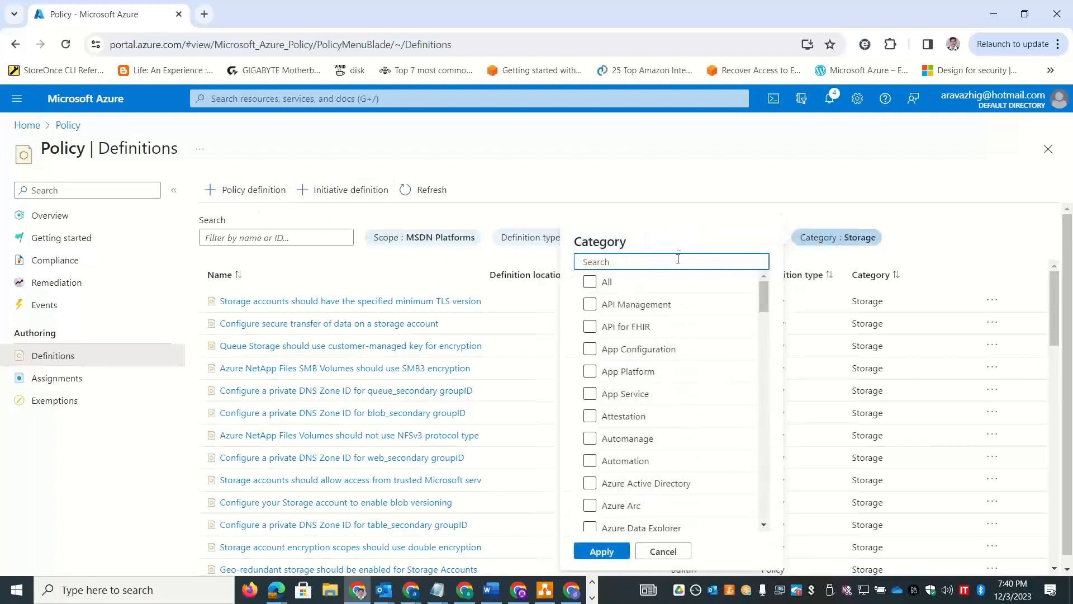
type("Virt")
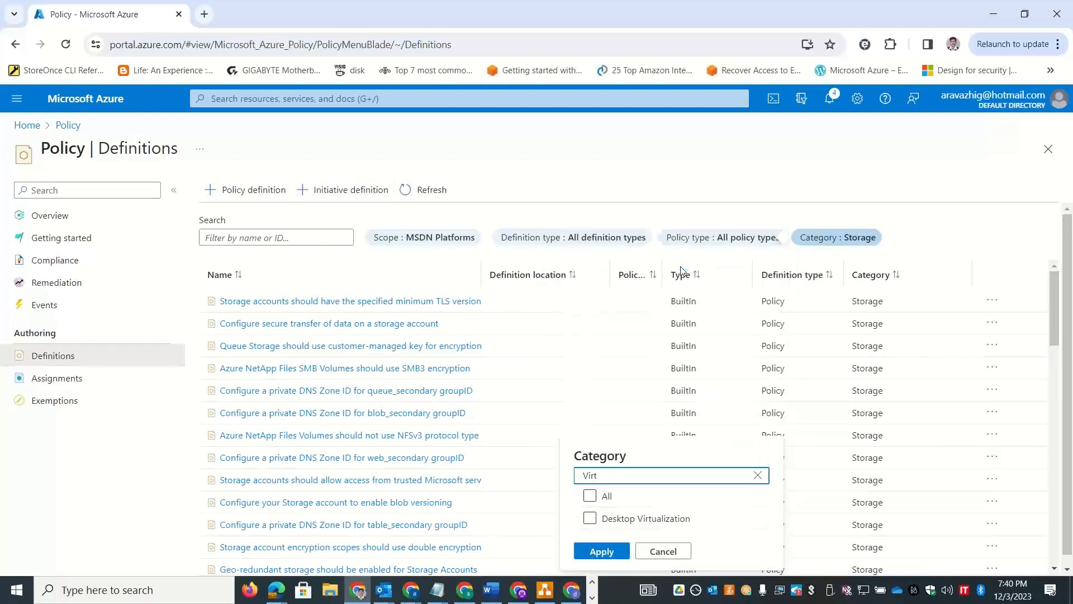
type("ual machine")
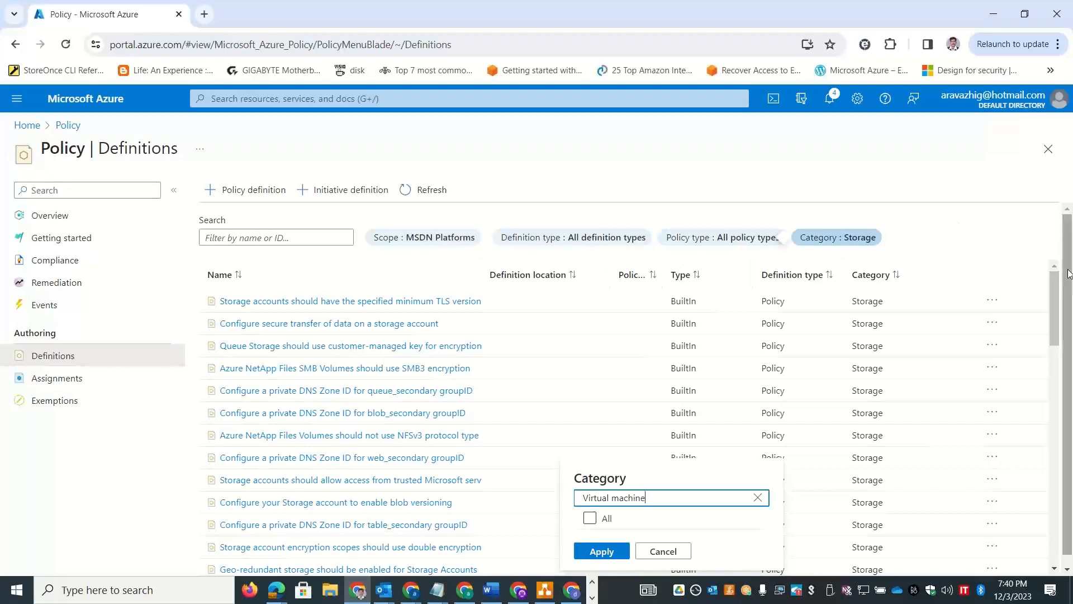
left_click_drag(1068, 273, 1056, 308)
Add the Compute category to the policy definitions filter
left_click(872, 229)
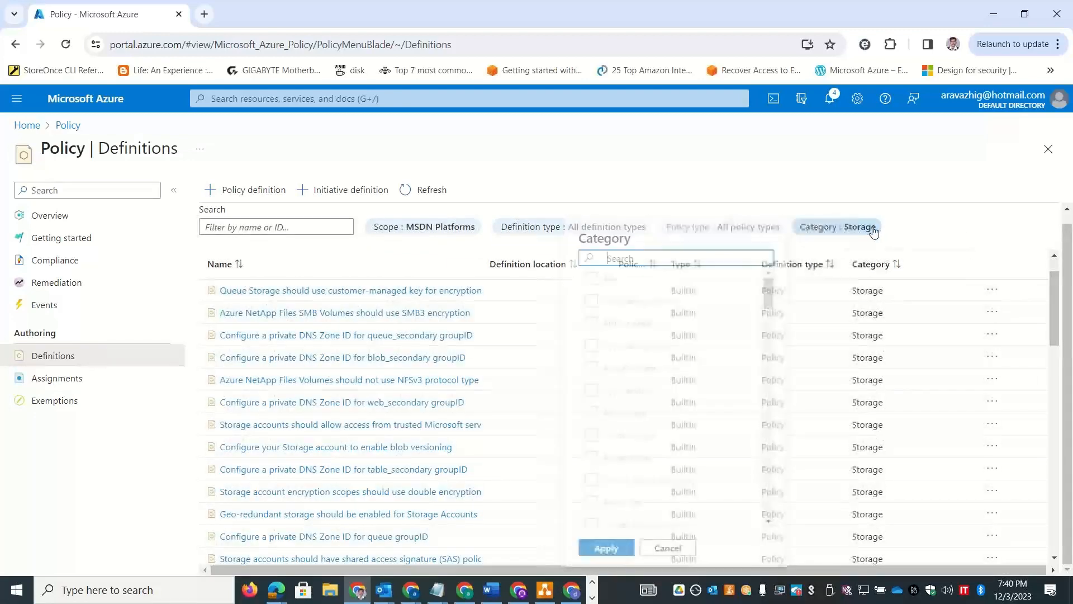
left_click(672, 258)
type("Com")
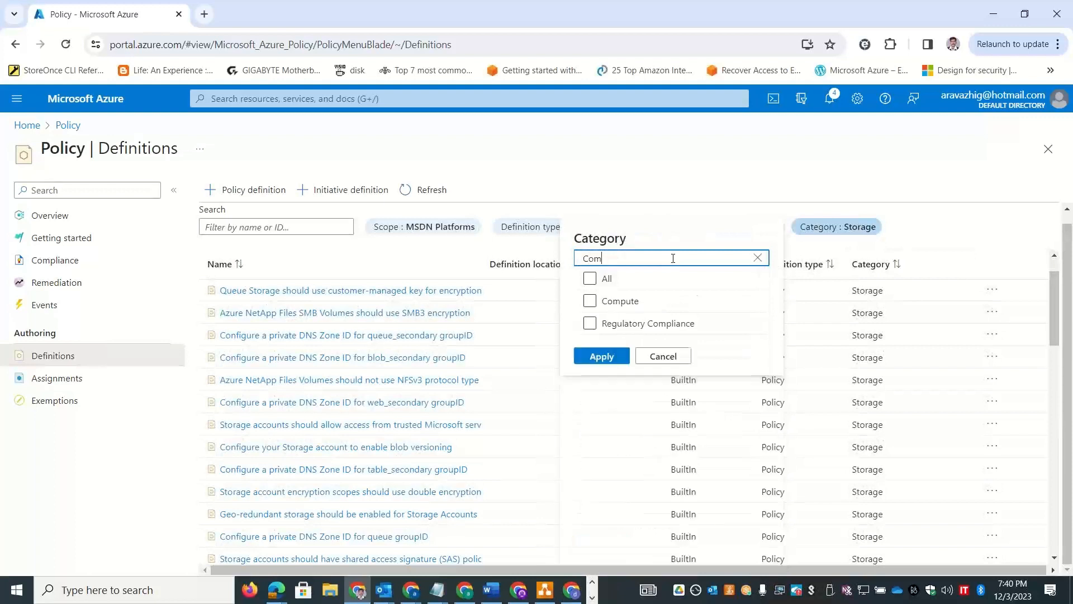
type("put")
left_click(591, 301)
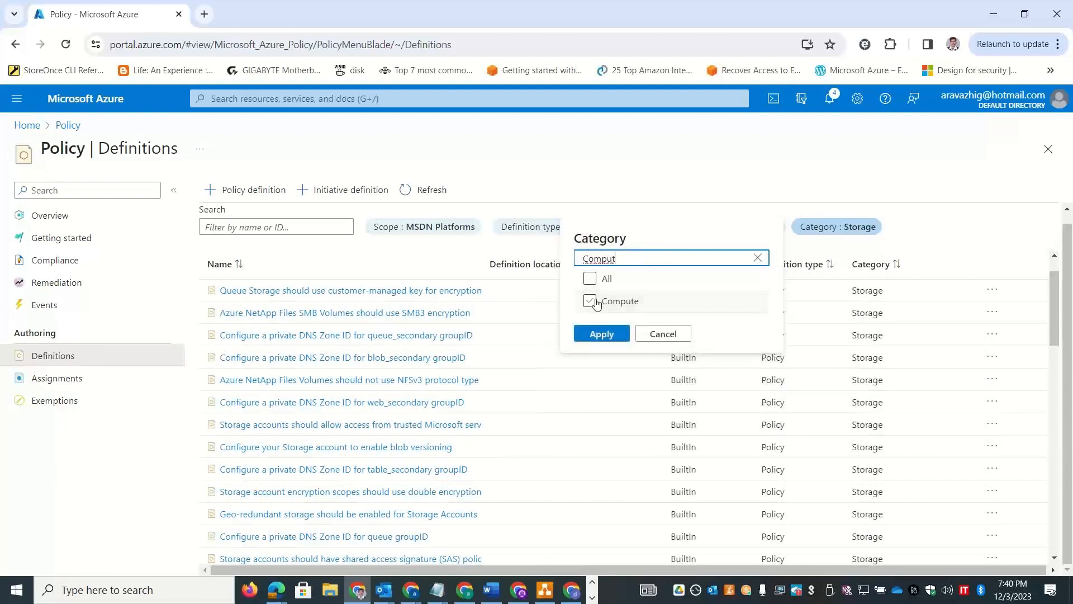
left_click(601, 334)
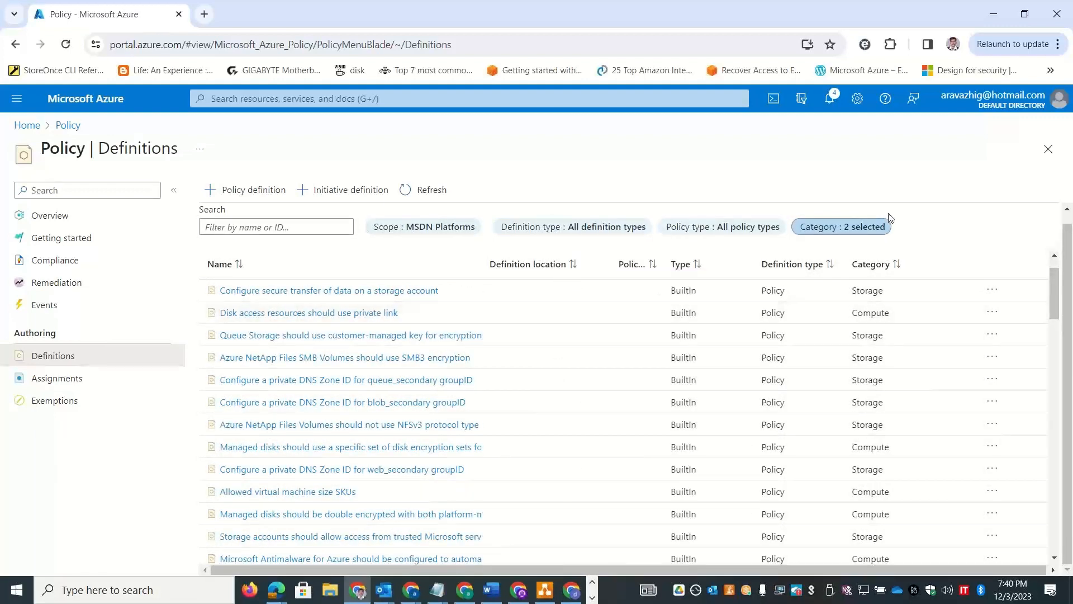
Remove Storage from the category filter so that only Compute policy definitions are listed
left_click(868, 228)
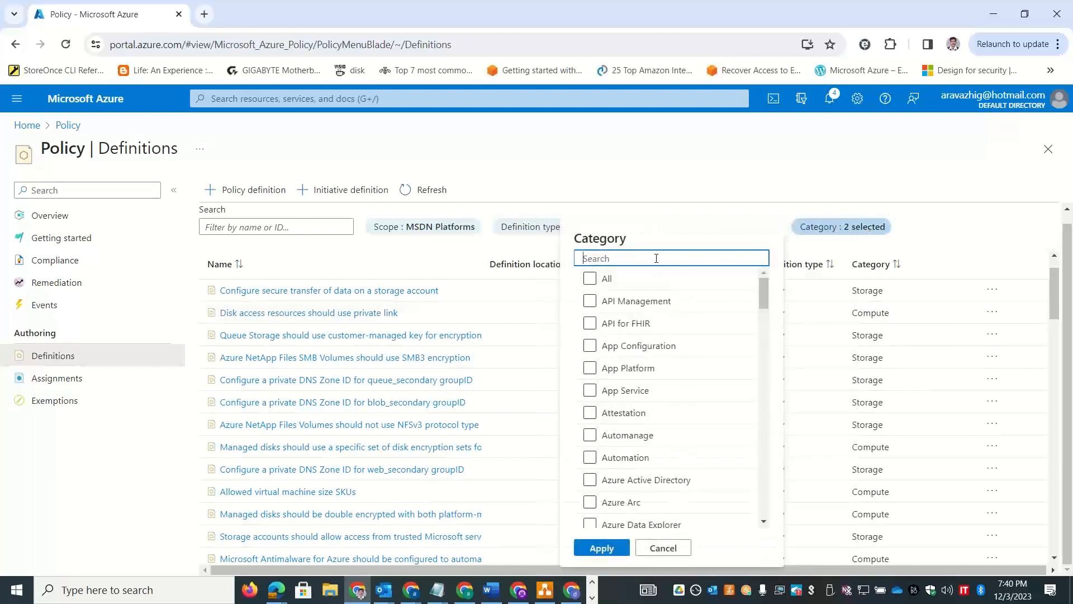
type("Storage")
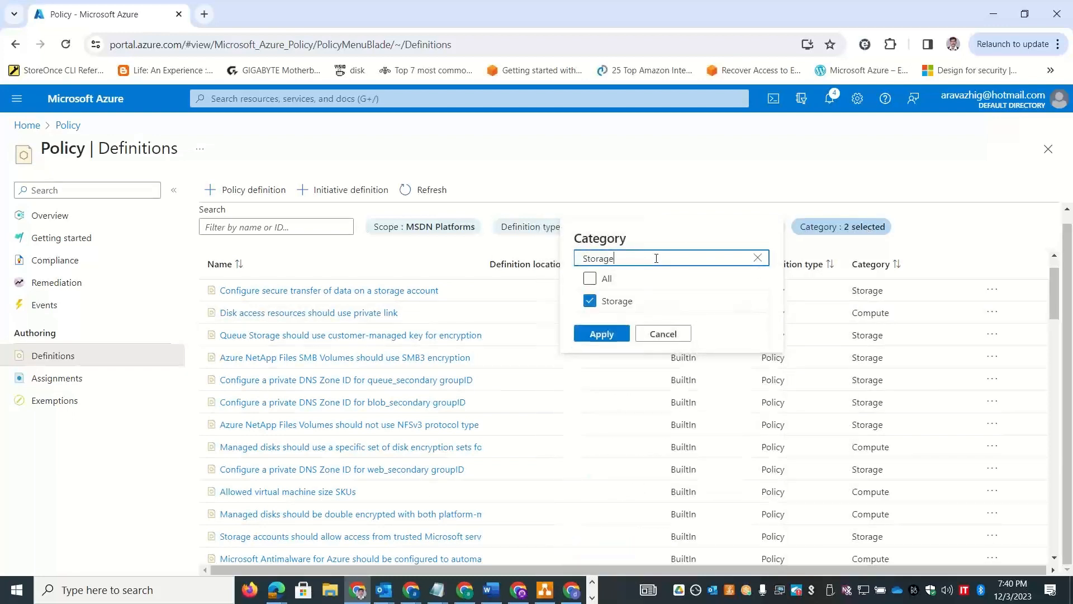
left_click(589, 302)
left_click(597, 334)
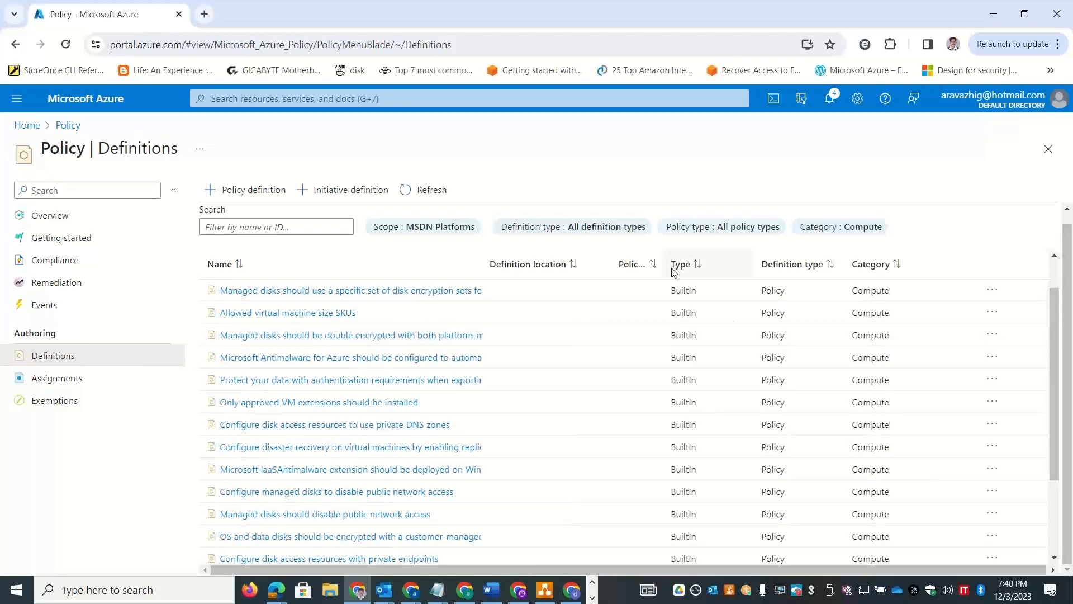
left_click_drag(677, 290, 700, 291)
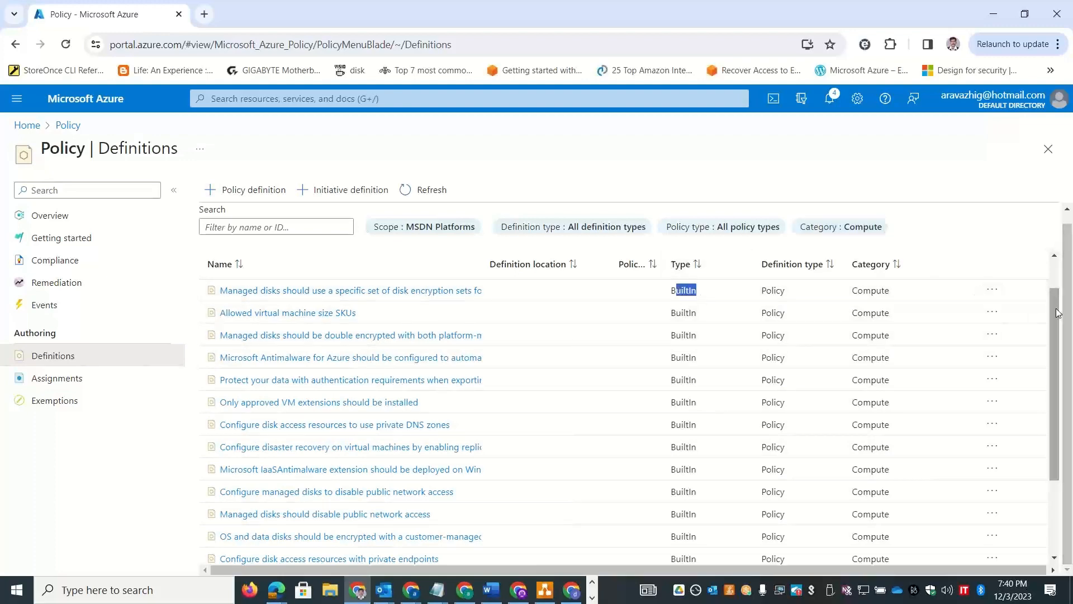
Check Req #6 in Excel and start assigning the "Audit virtual machines without disaster recovery configured" policy in the Azure portal
left_click_drag(1058, 313, 1067, 441)
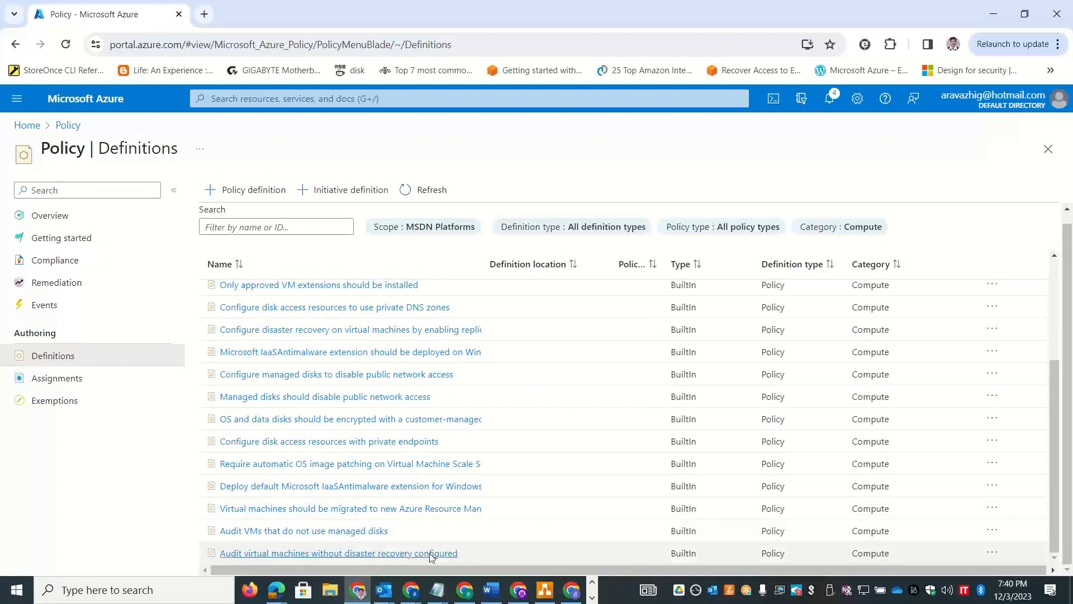
key("alt+Tab")
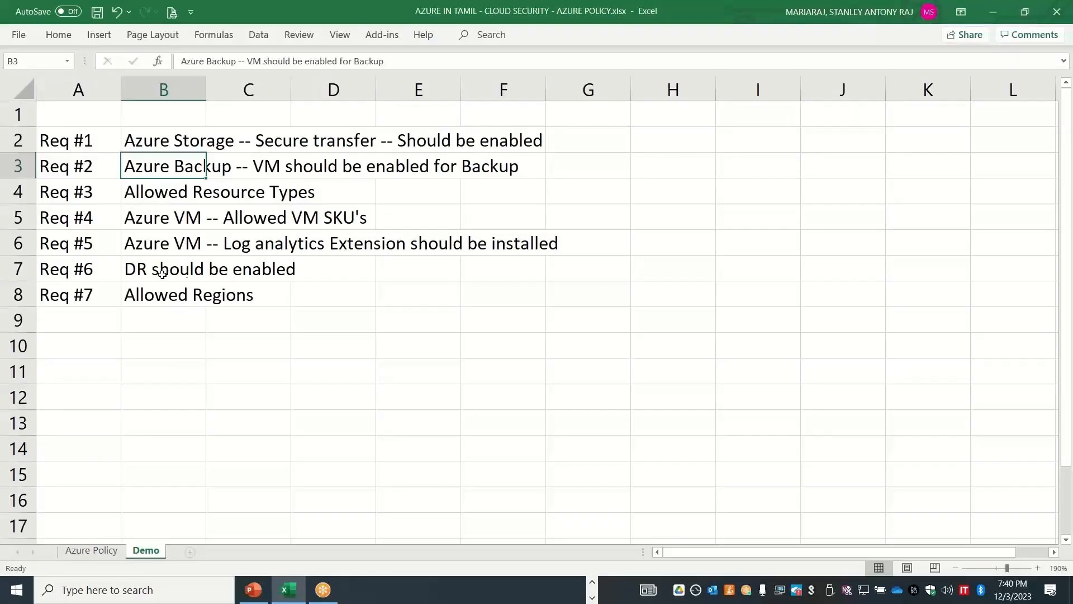
key("alt+Tab")
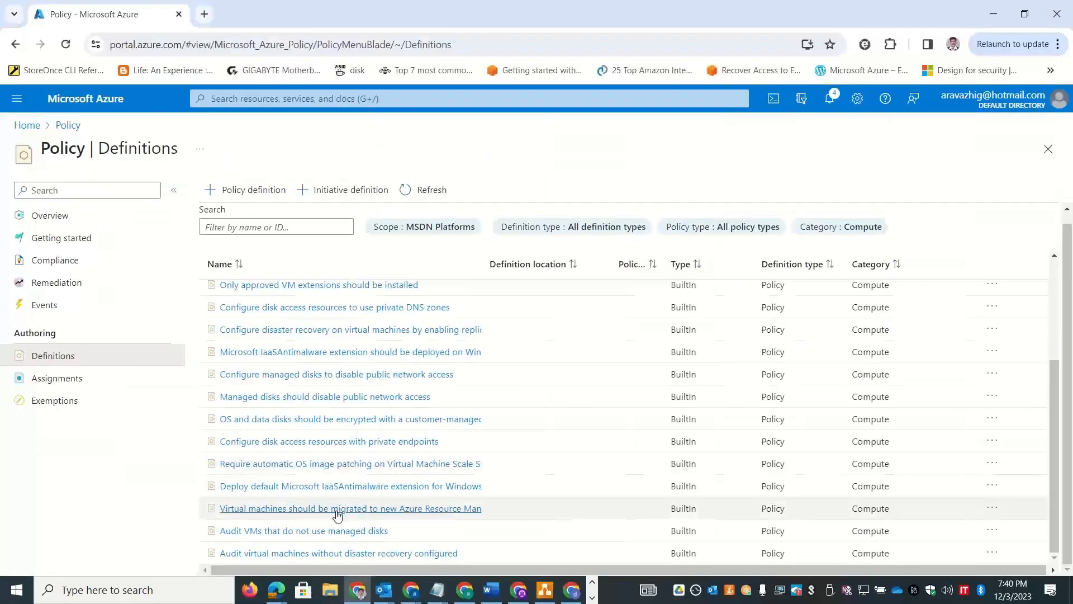
left_click(325, 554)
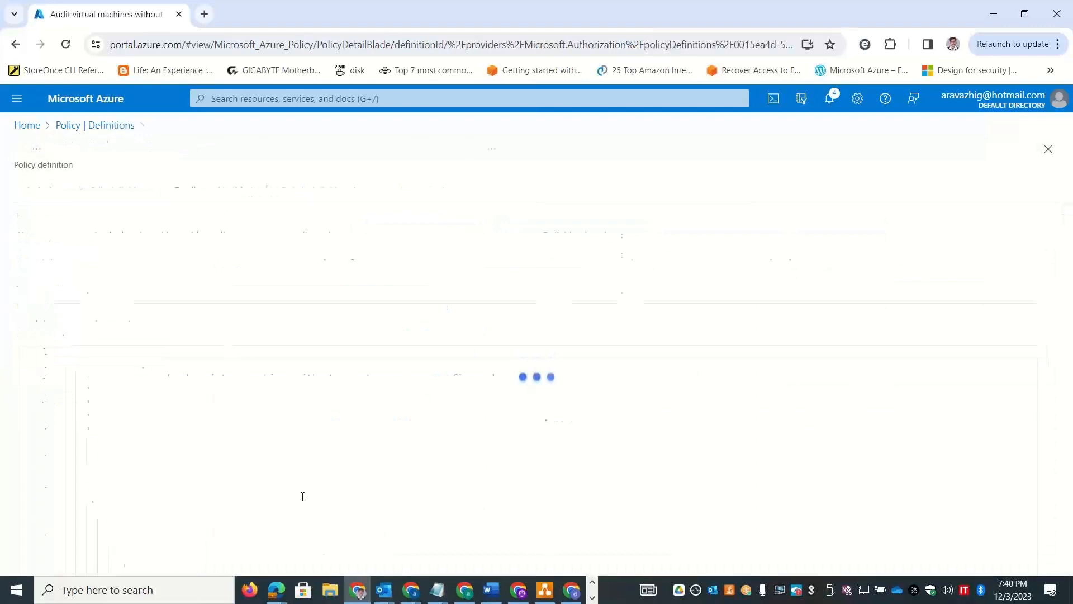
left_click(46, 190)
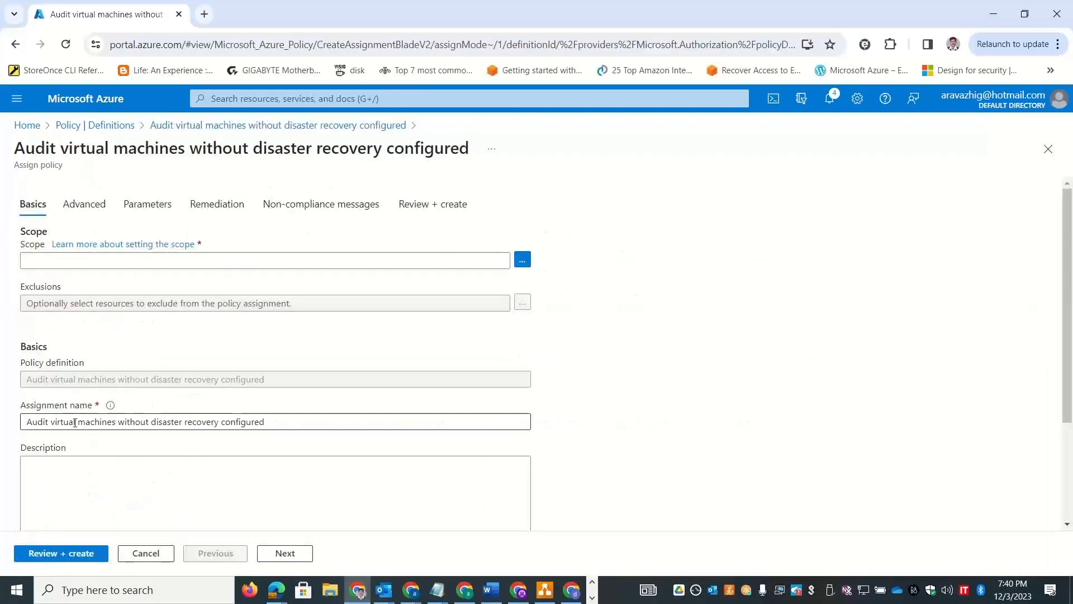
Prefix the assignment name with the author's short name and "Req #6 -", verifying the requirement number in Excel
left_click(29, 419)
type("Stan - Re")
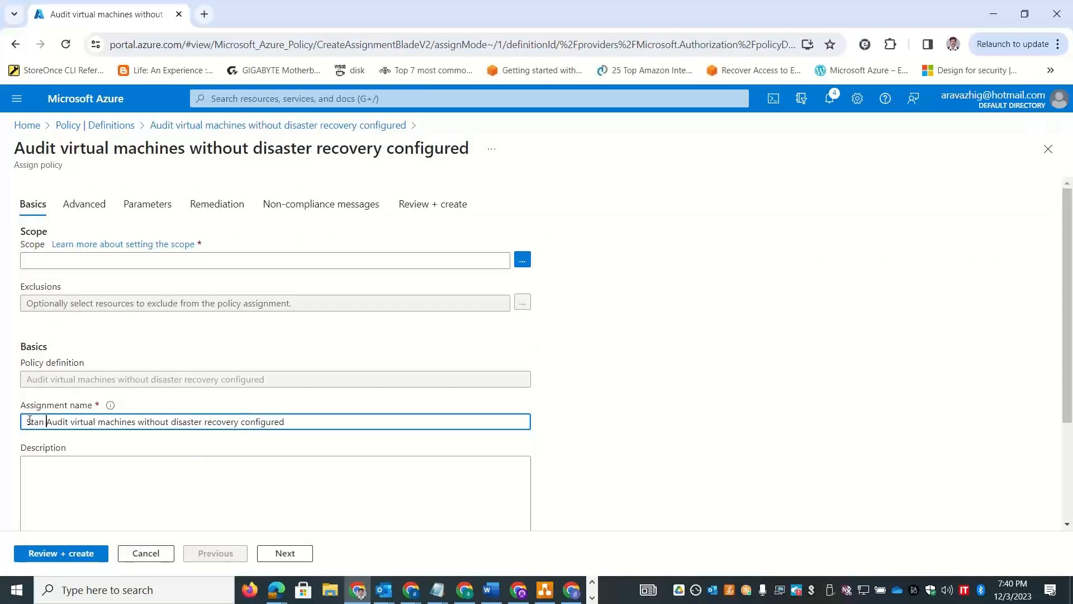
type("q ")
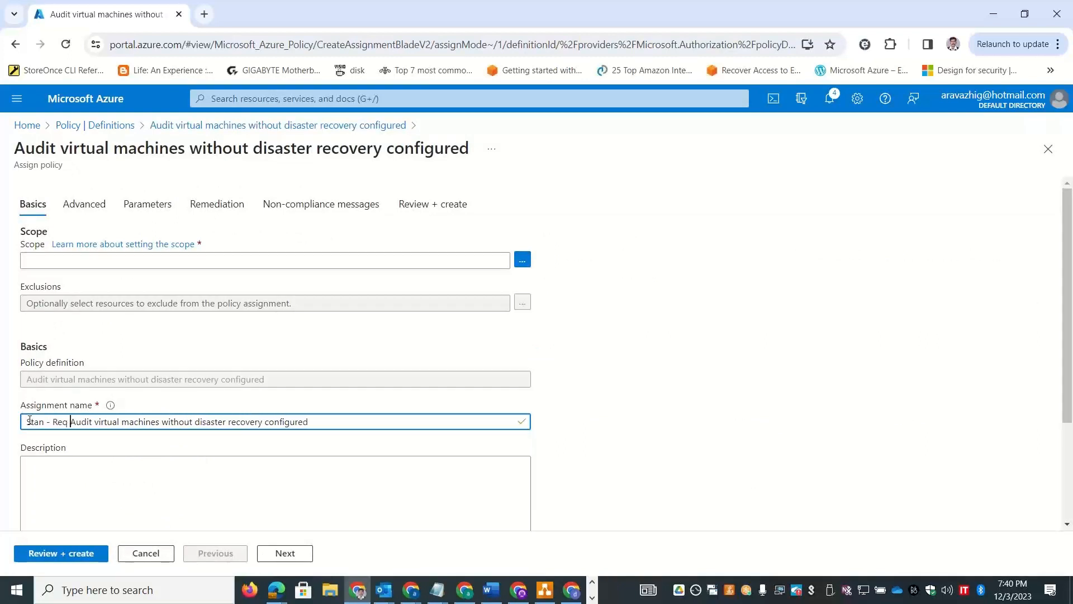
type("#6 -")
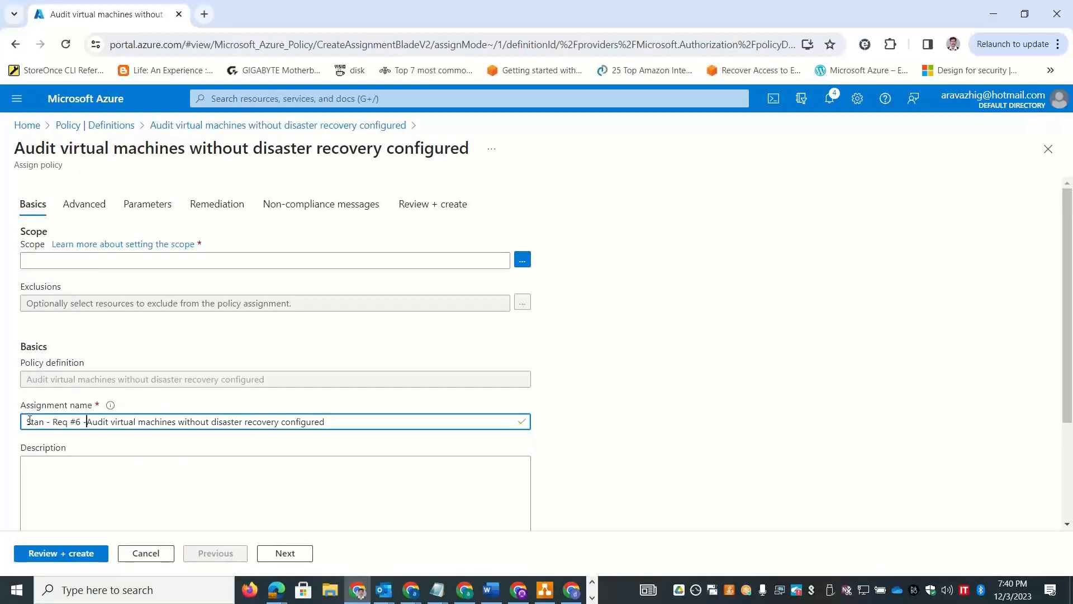
key("alt+Tab")
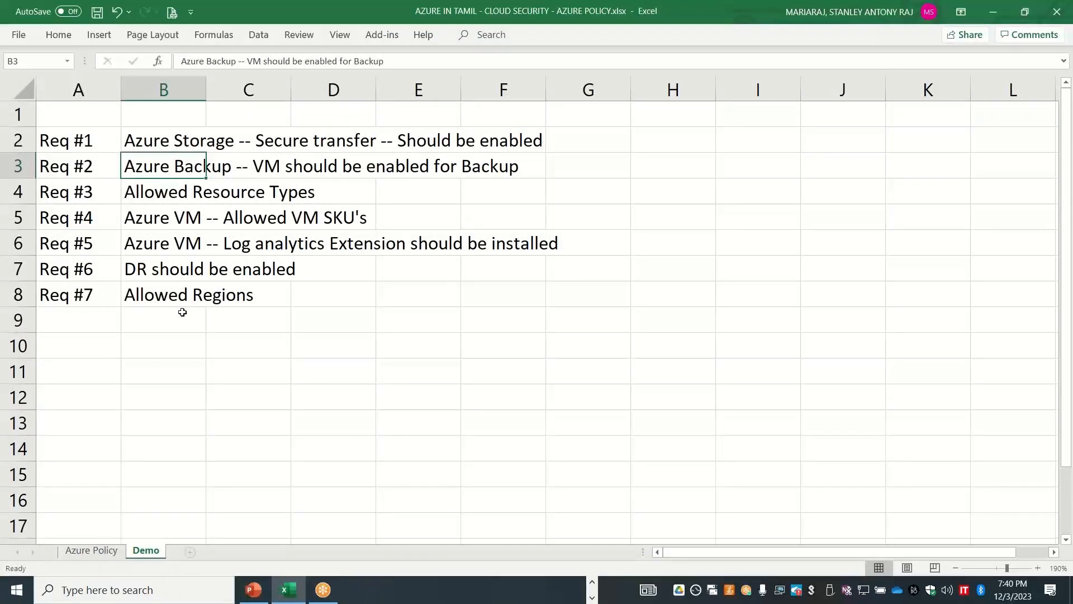
key("alt+Tab")
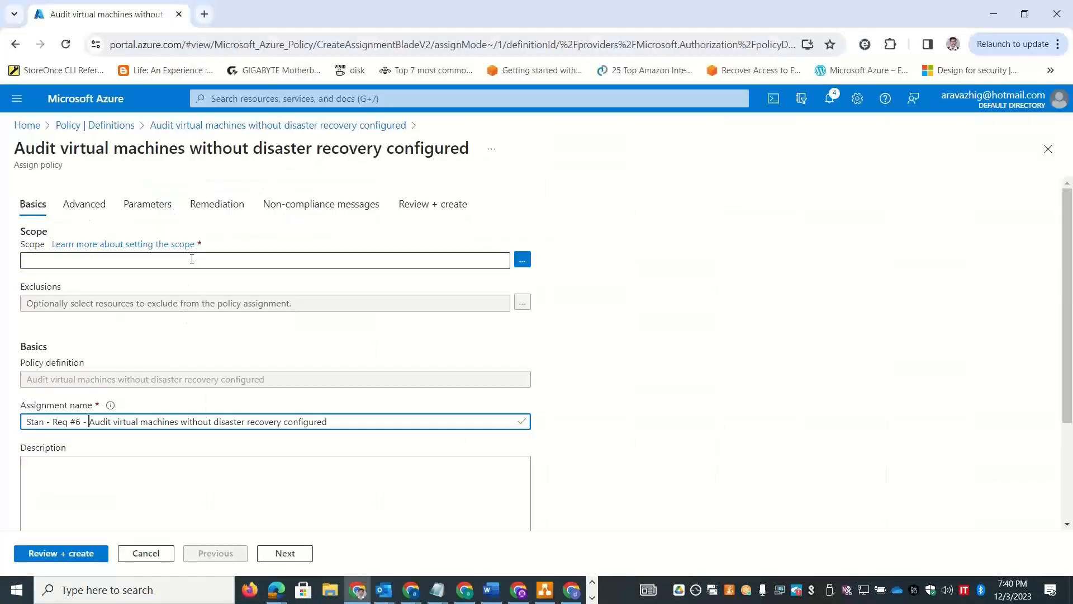
Set the policy assignment's scope to the MSDN Platforms subscription and review the remaining basic settings
left_click(525, 259)
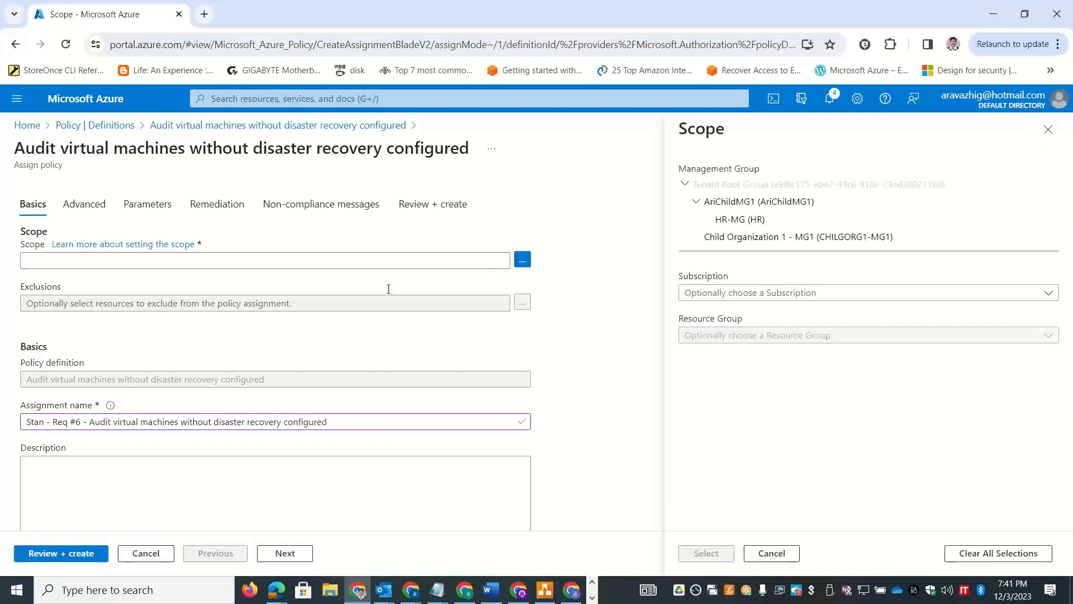
left_click(826, 293)
left_click(721, 342)
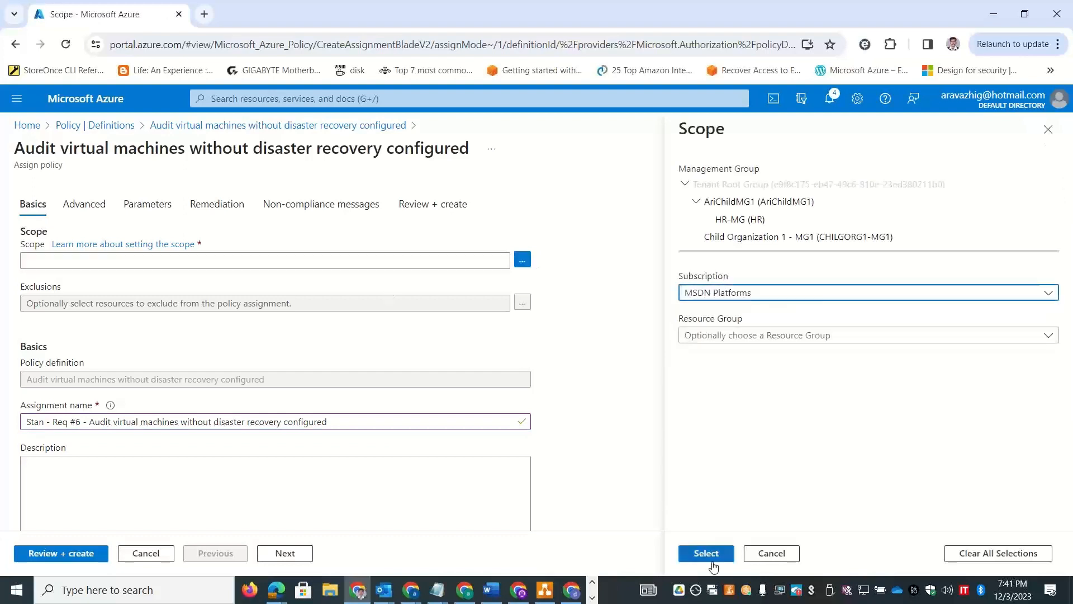
left_click(708, 553)
scroll(1070, 332, "down", 3)
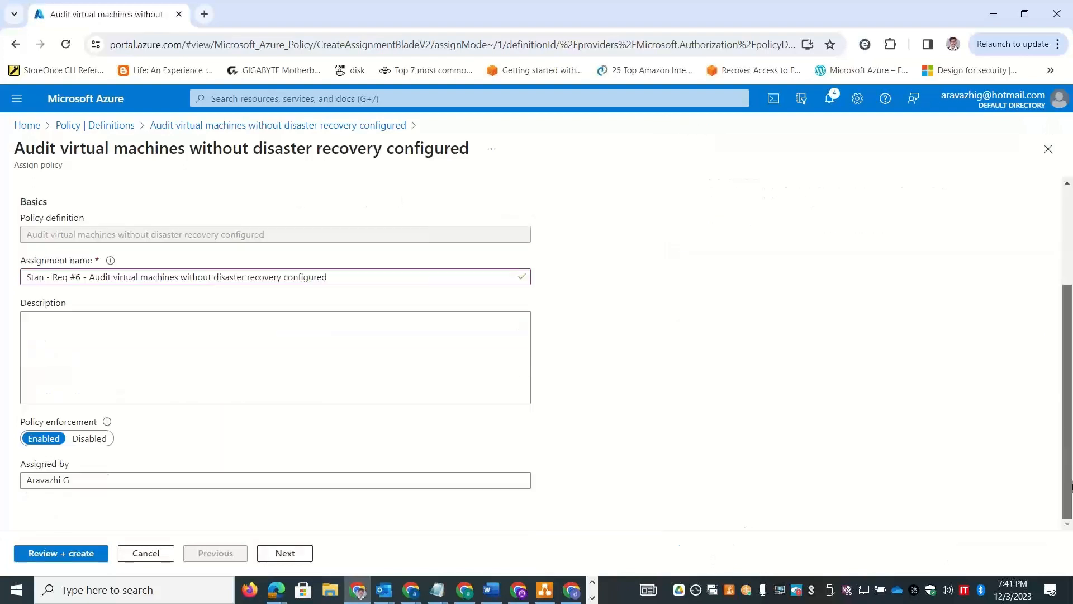
scroll(1069, 332, "up", 3)
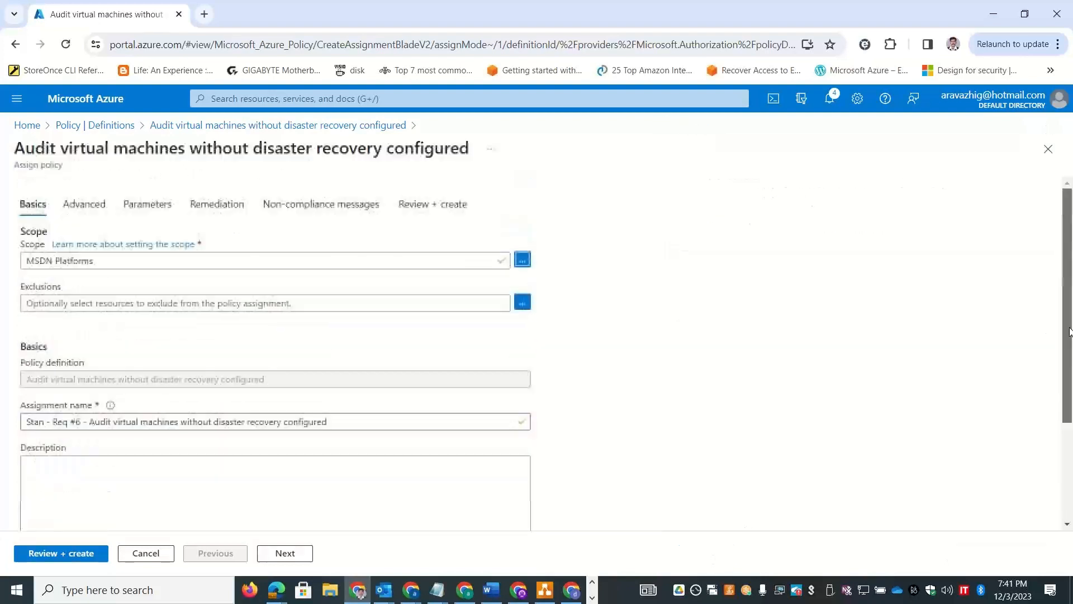
Enter a non-compliance message starting "Kindly enable DR for this VM to meet business" and ending with requirements
left_click(83, 206)
left_click(156, 205)
left_click(202, 206)
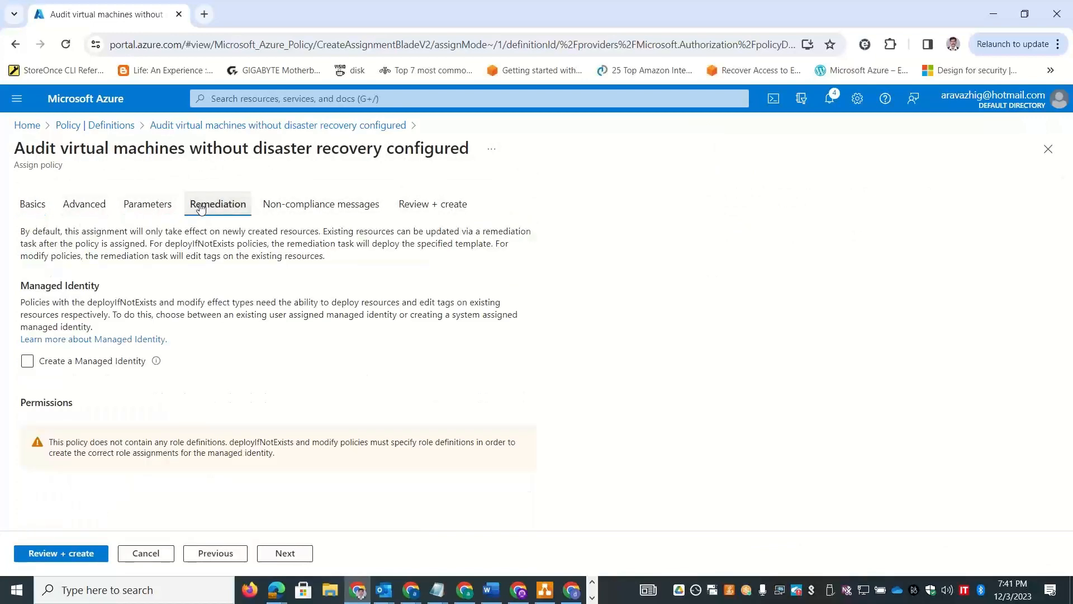
left_click(266, 208)
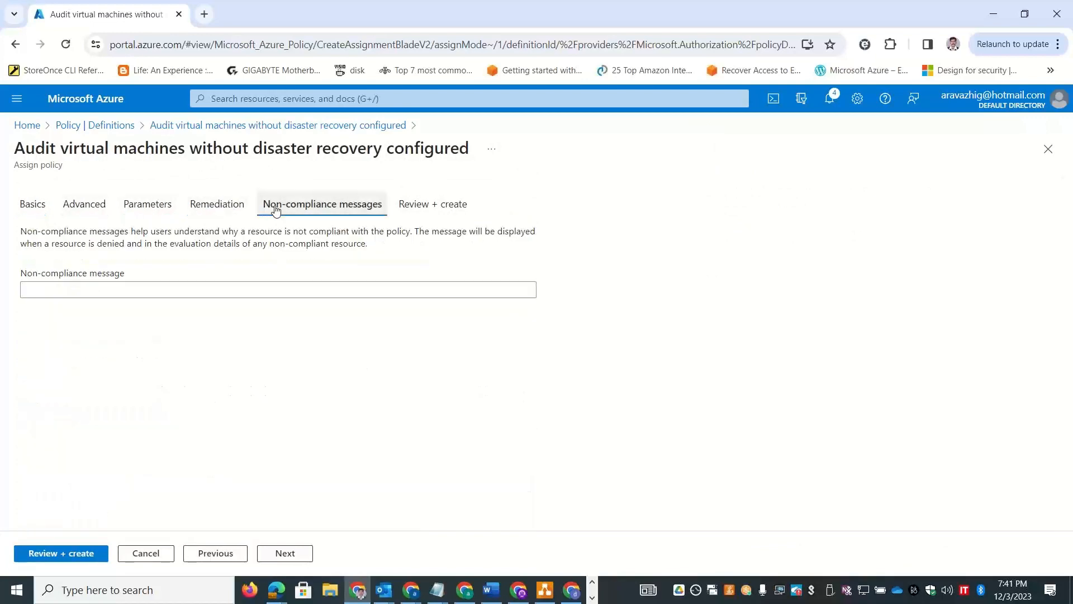
left_click(190, 284)
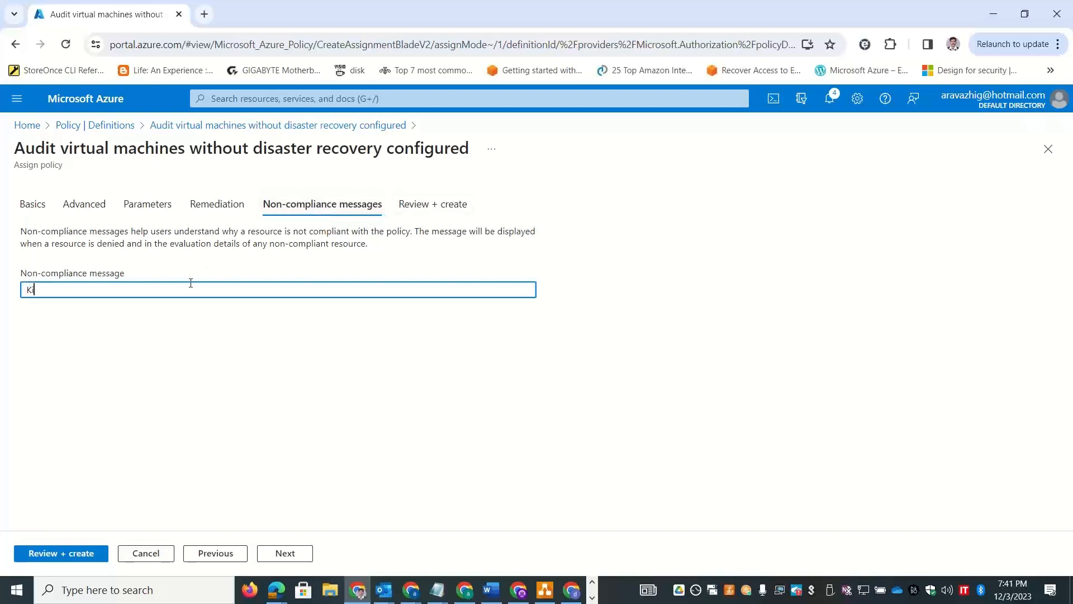
type("Kindly enable DR for this VM to")
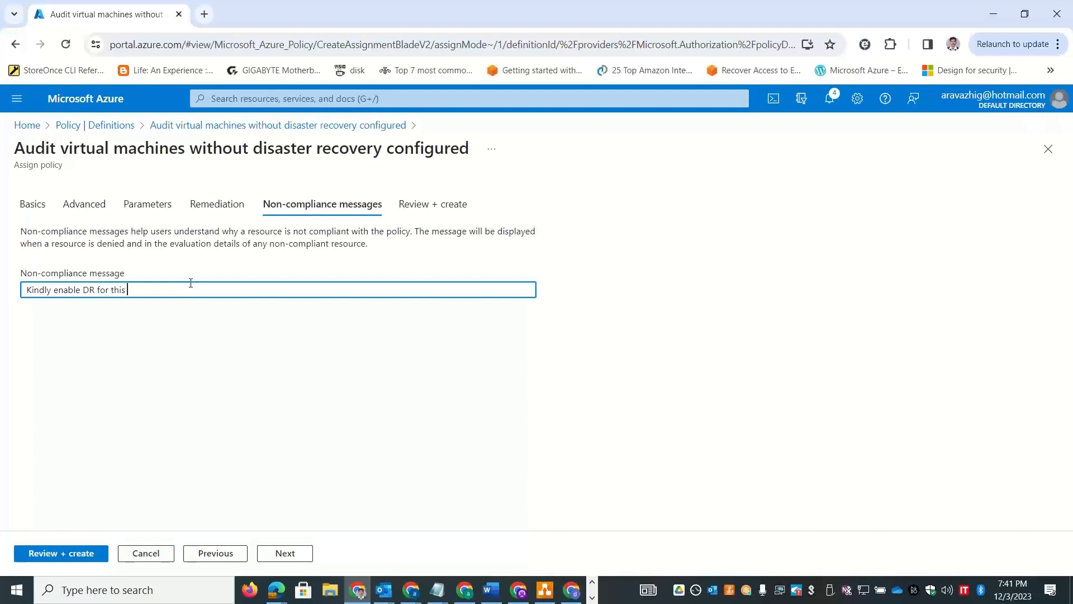
key("BackSpace")
key("BackSpace")
type("meet business requi")
Review and create the disaster recovery policy assignment, and return to the policy definitions list
left_click(43, 553)
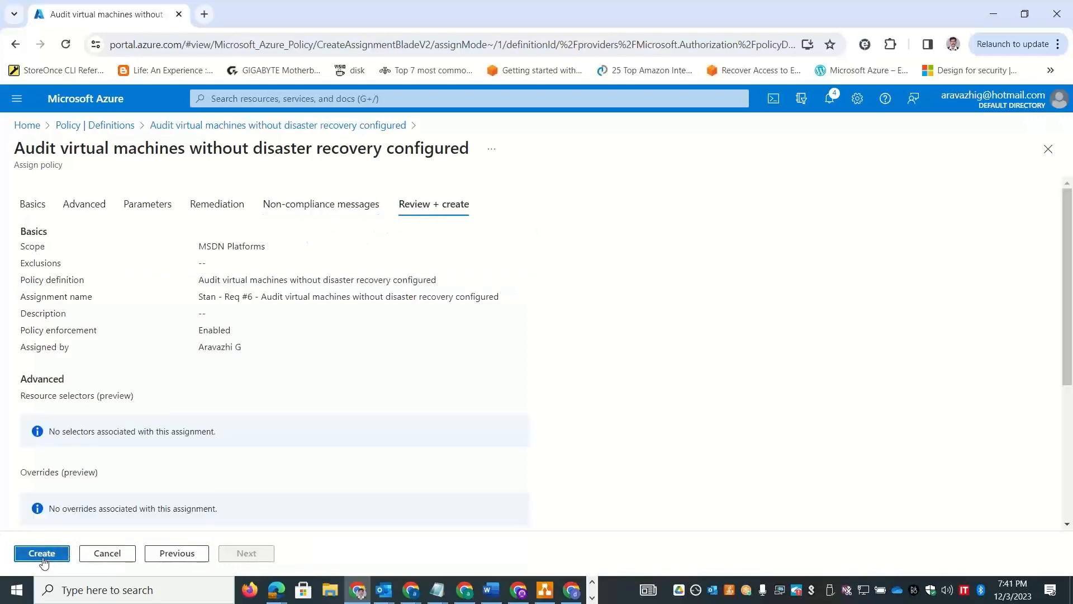
left_click(44, 554)
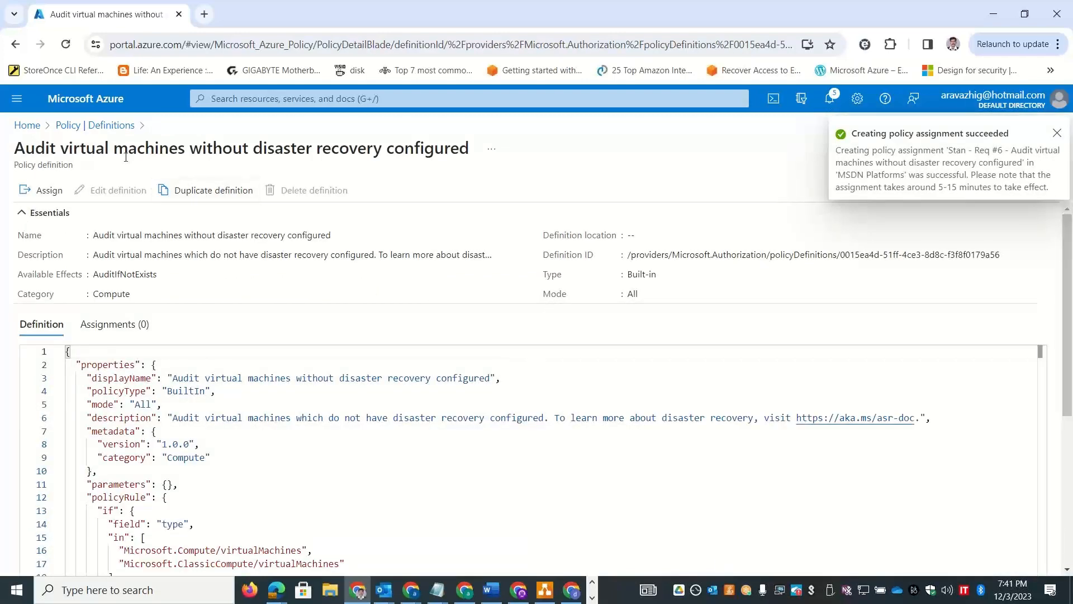
left_click(100, 127)
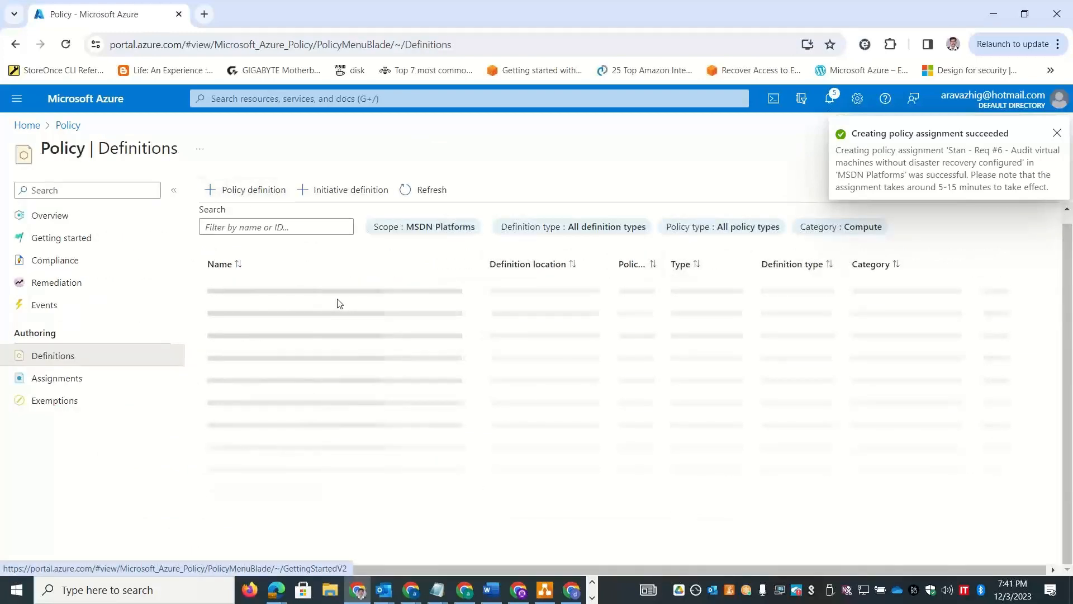
Switch to Excel and fill the Req #6 cell B7 on the Demo sheet with light green
key("alt+Tab")
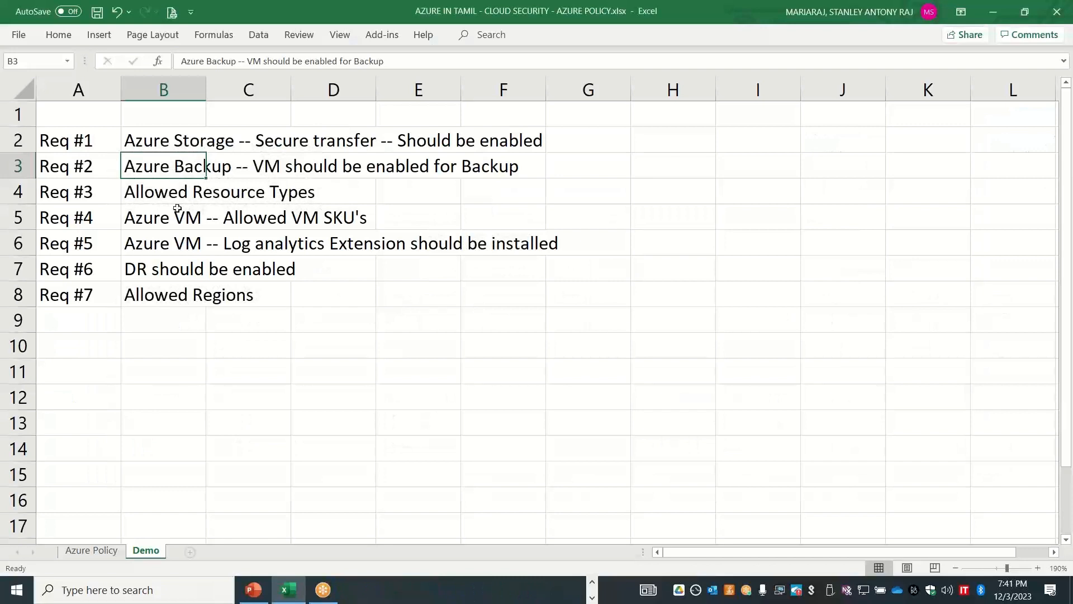
left_click(138, 263)
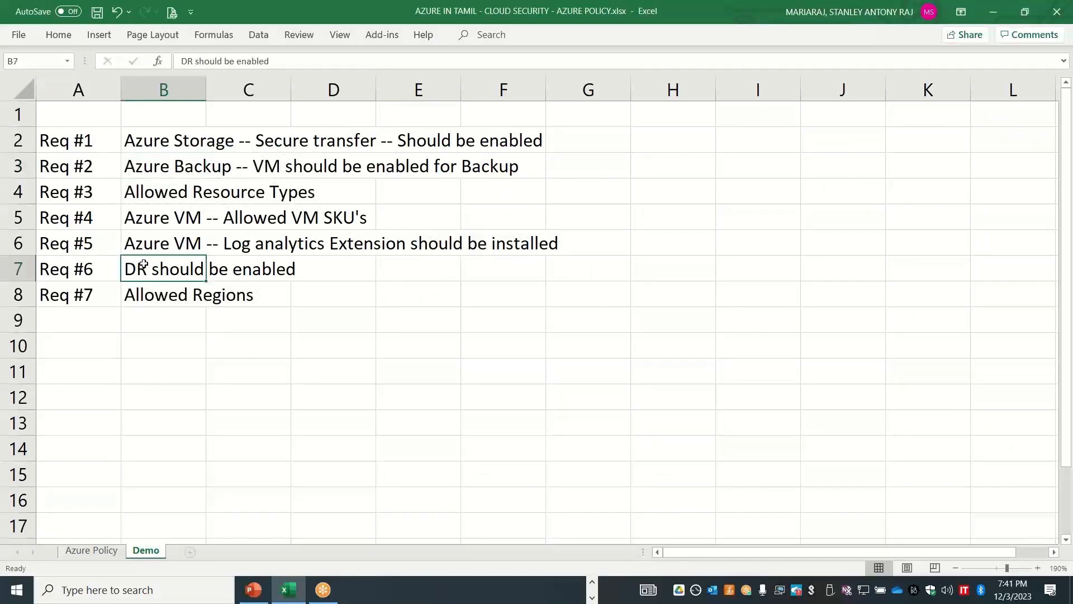
left_click(63, 35)
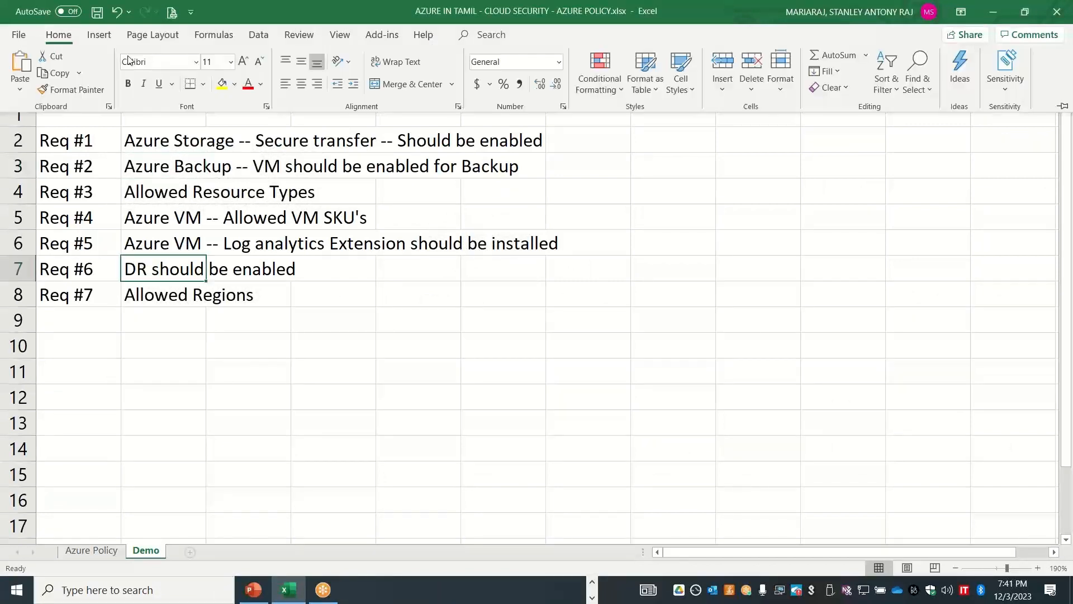
left_click(234, 85)
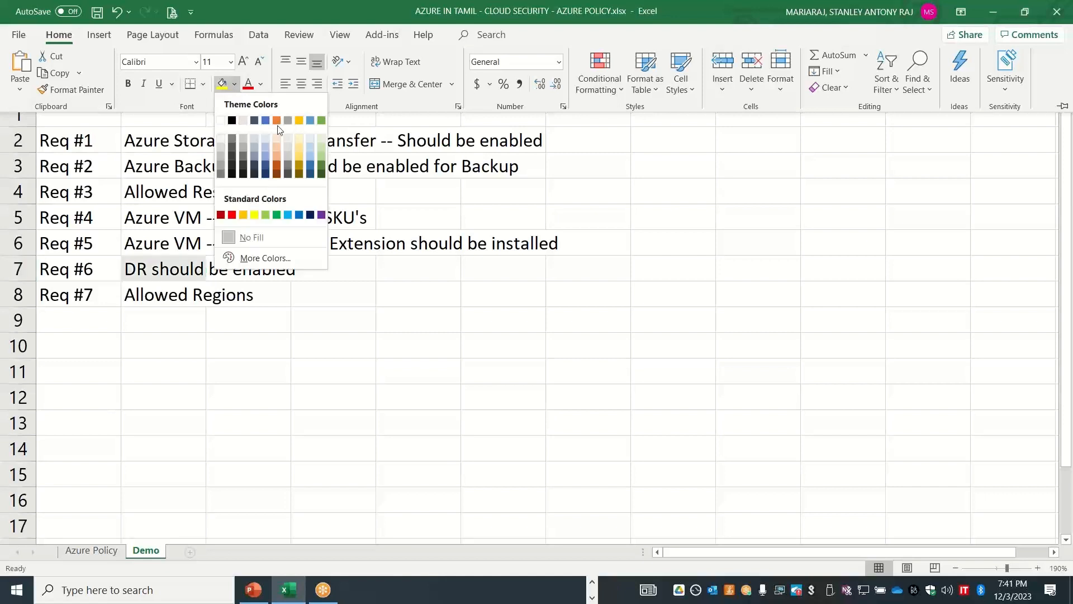
left_click(317, 140)
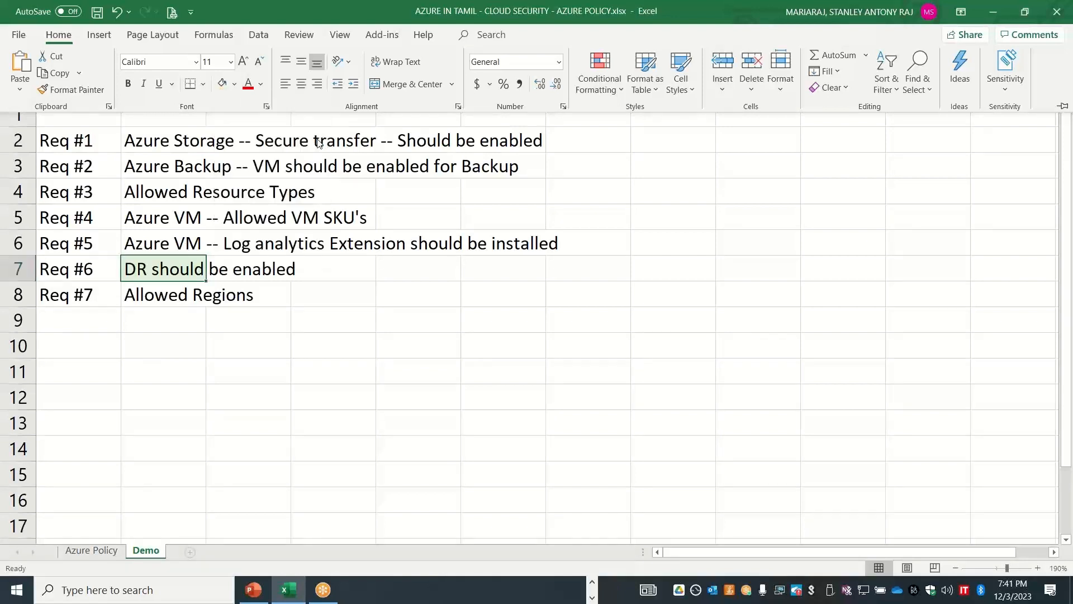
Fill the Req #1 cell B2 with the same light green
left_click(170, 143)
left_click(59, 35)
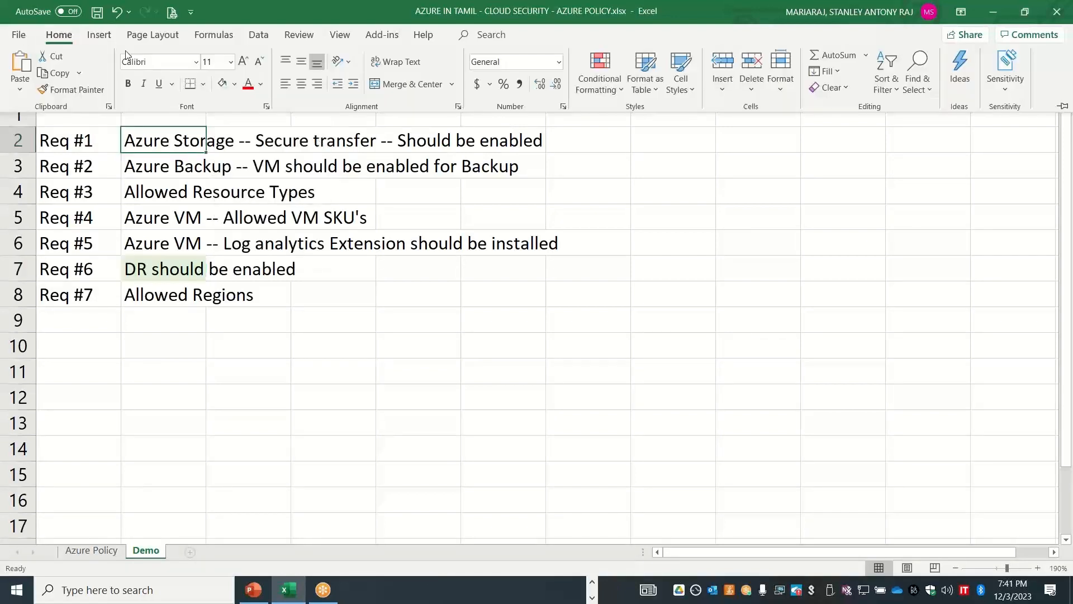
left_click(224, 89)
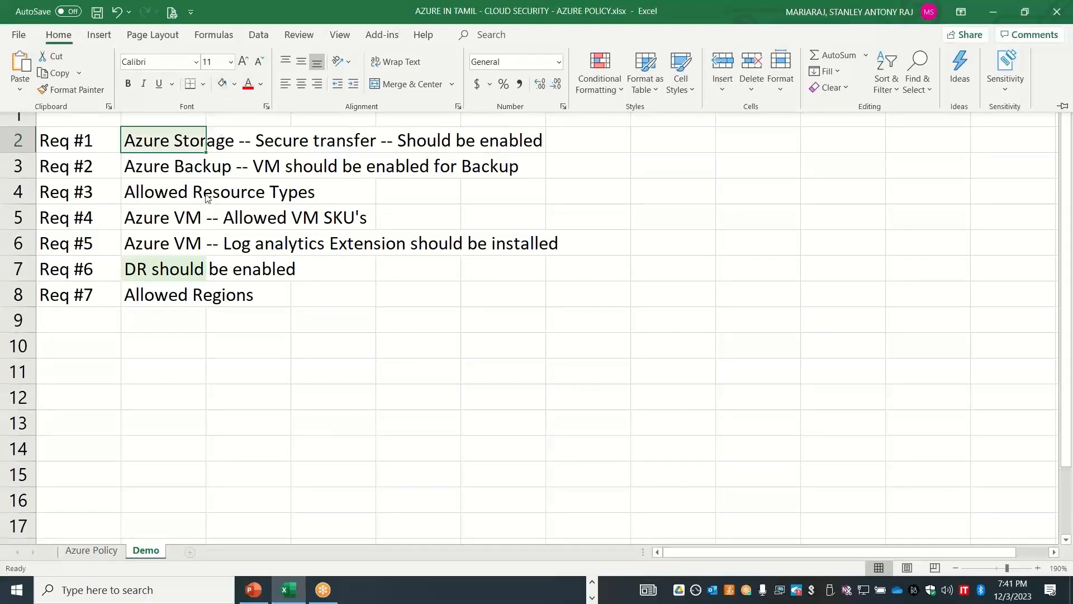
Check Req #2 in Excel, switch to the Azure portal, and search the Compute definitions page for "backup"
left_click(155, 173)
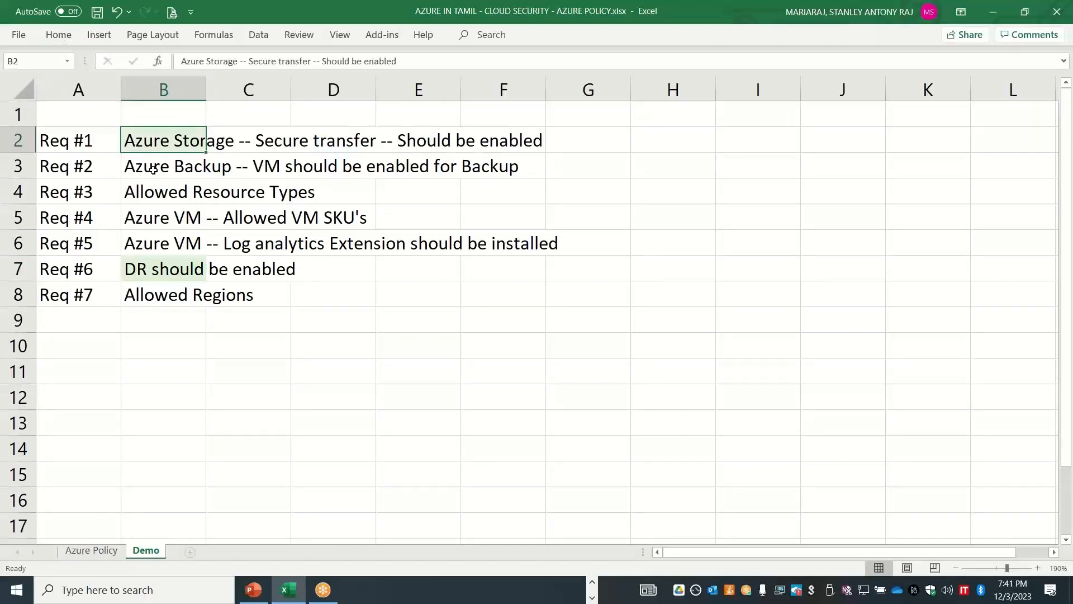
left_click(153, 170)
key("alt+Tab")
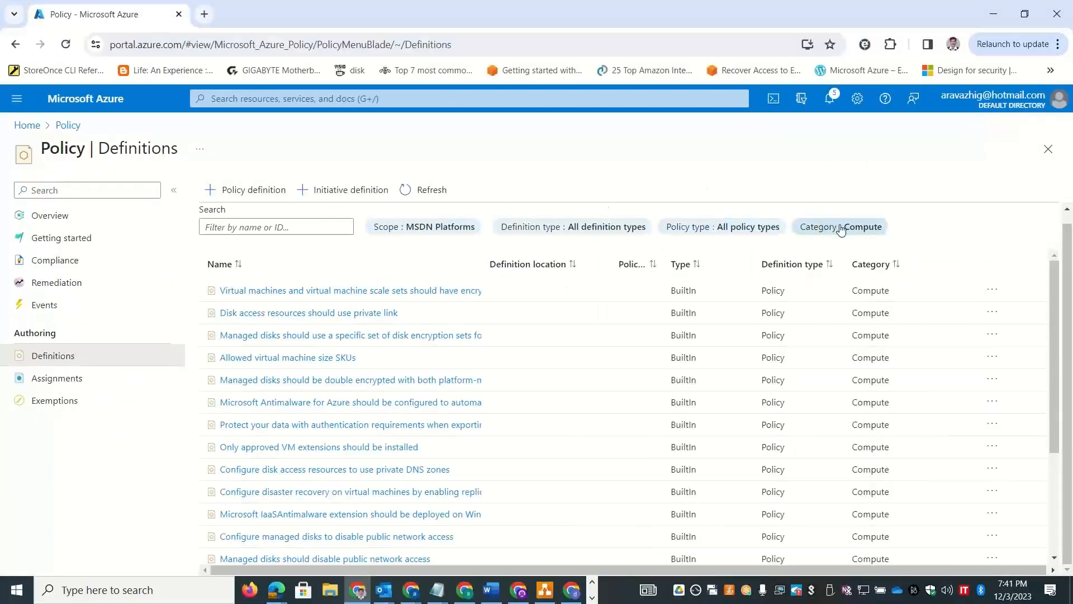
key("ctrl+f")
type("ba")
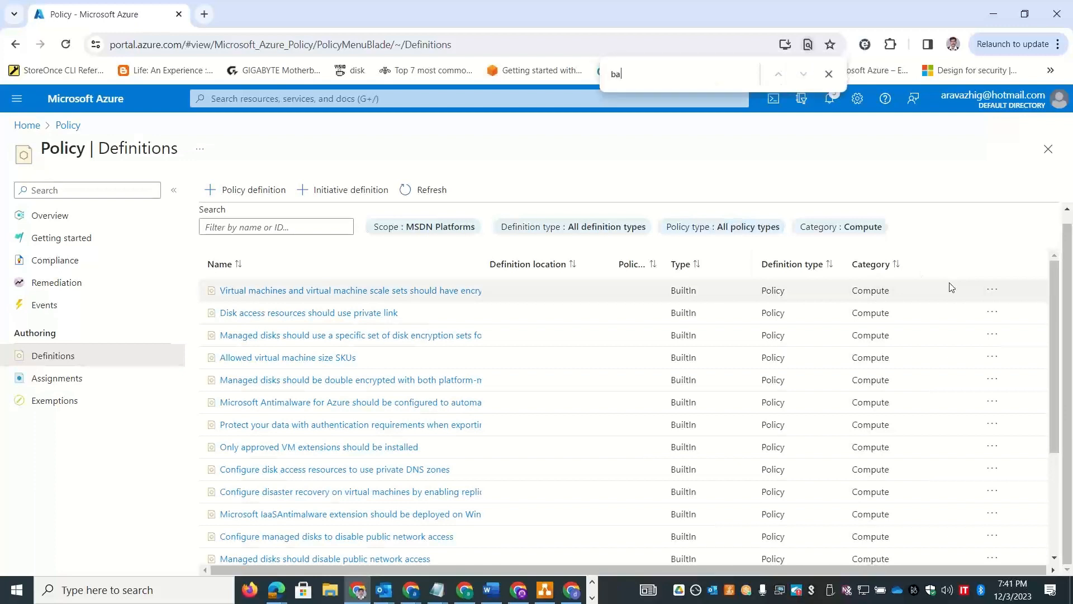
type("ckup")
key("BackSpace")
key("BackSpace")
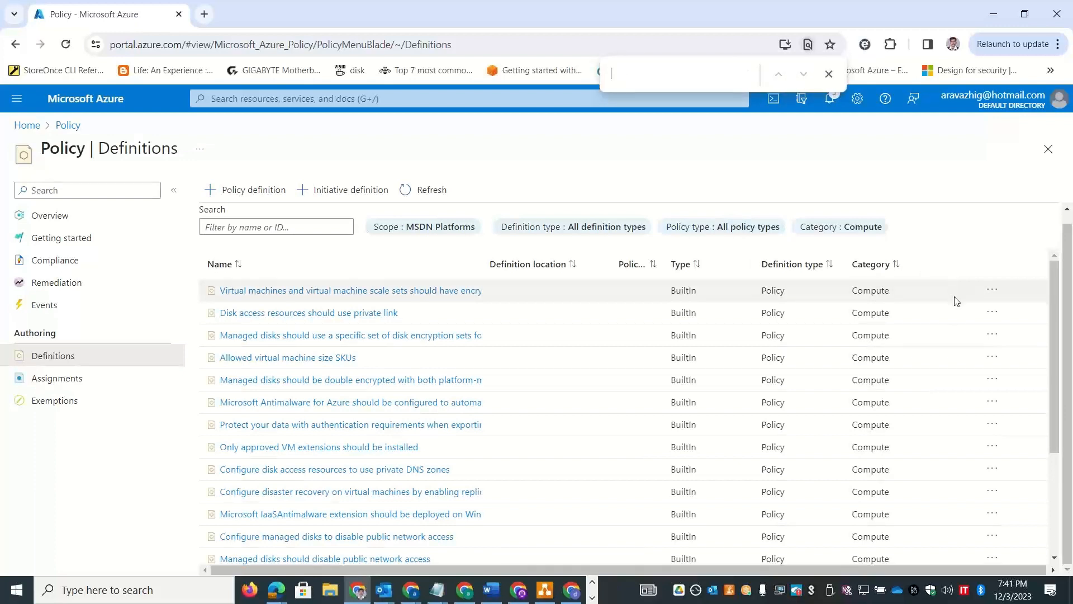
Add the Backup category to the policy definitions filter alongside Compute
left_click(863, 227)
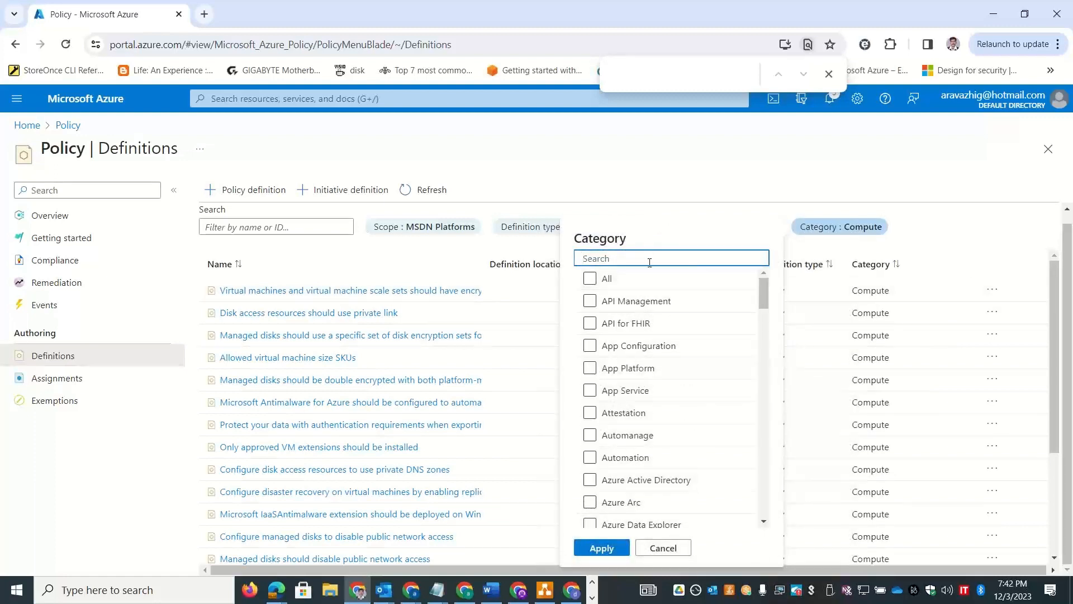
type("Backup")
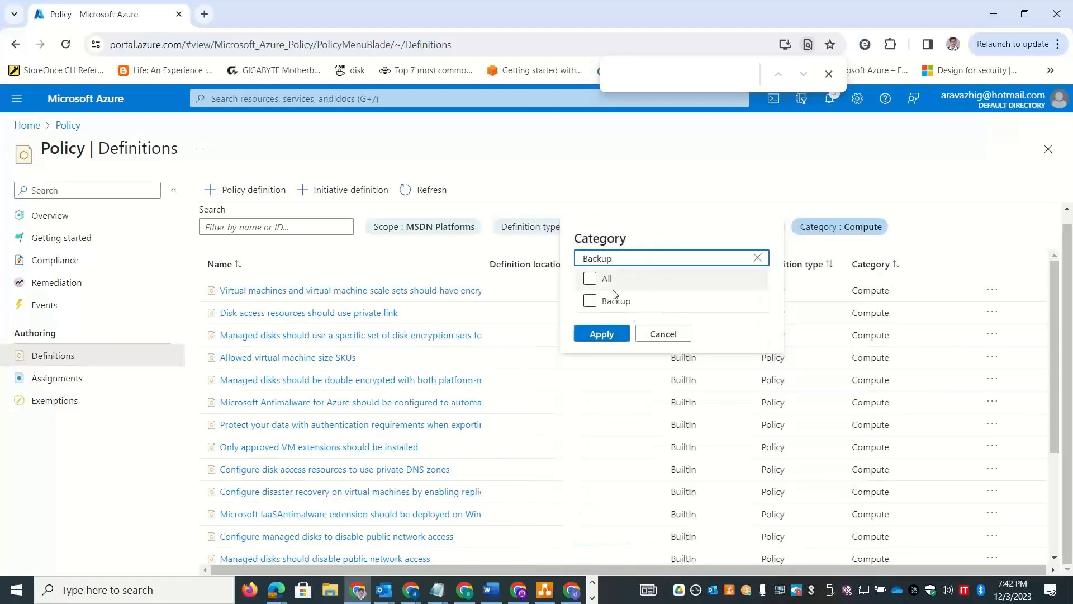
left_click(590, 301)
left_click(600, 334)
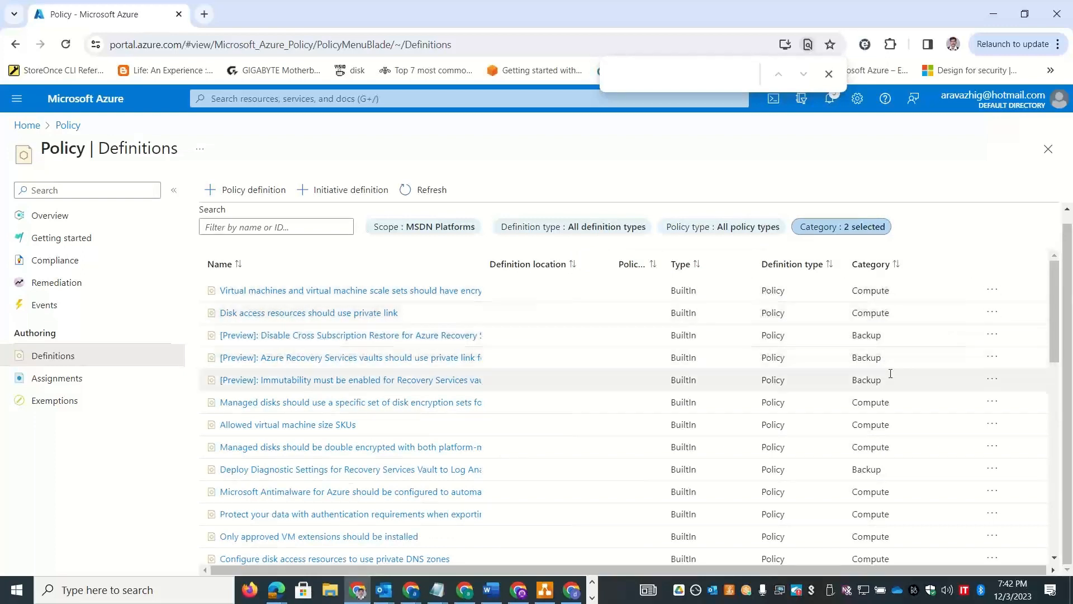
Sort the policy definitions by category and start an assignment of "Azure Backup should be enabled for Virtual Machines"
left_click_drag(871, 379, 932, 380)
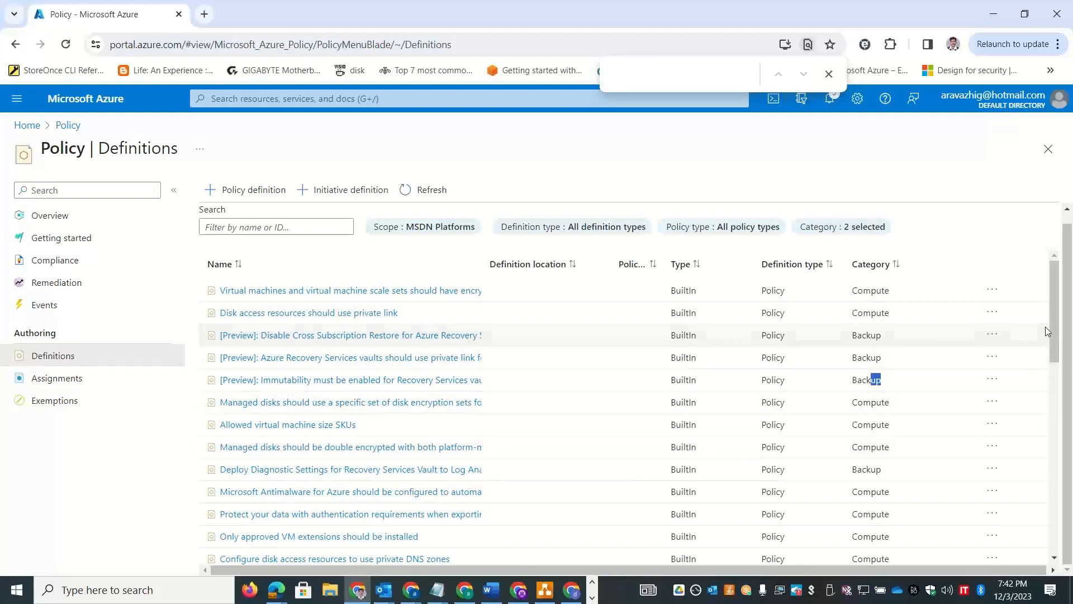
left_click(869, 267)
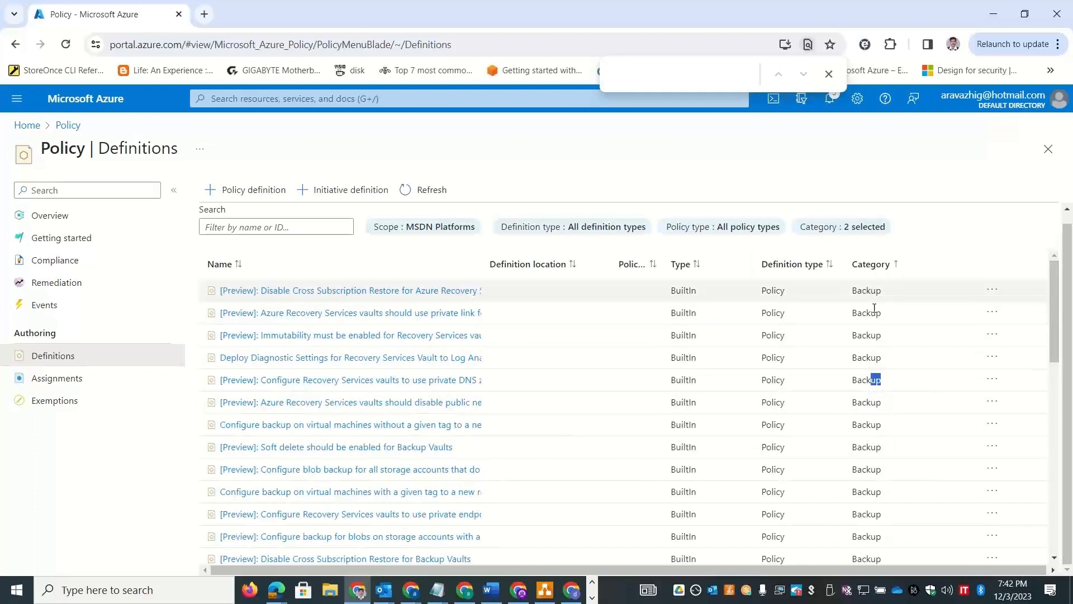
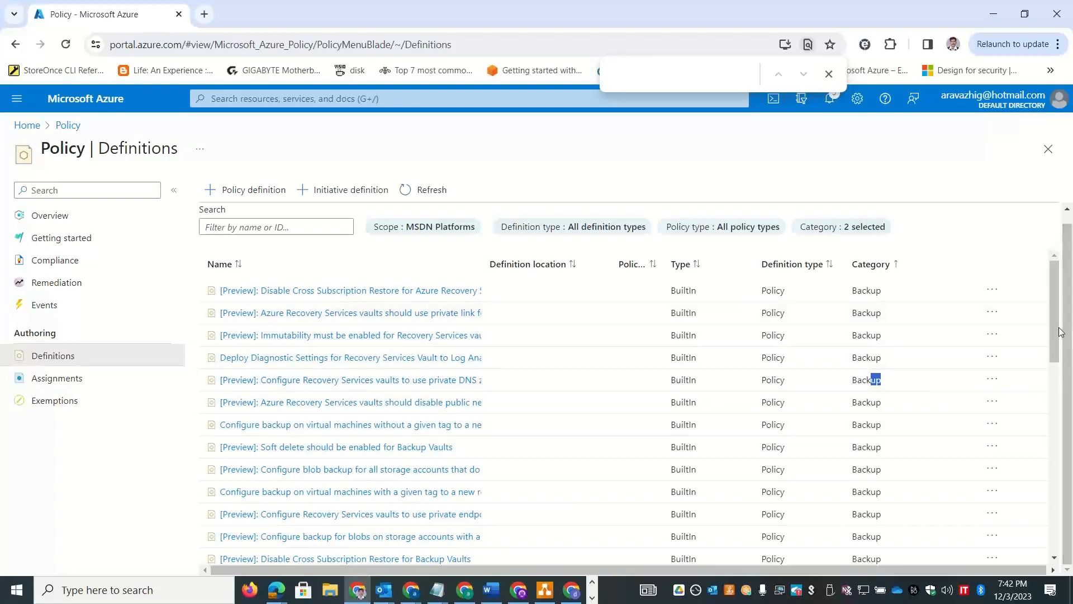
left_click_drag(1060, 331, 1068, 416)
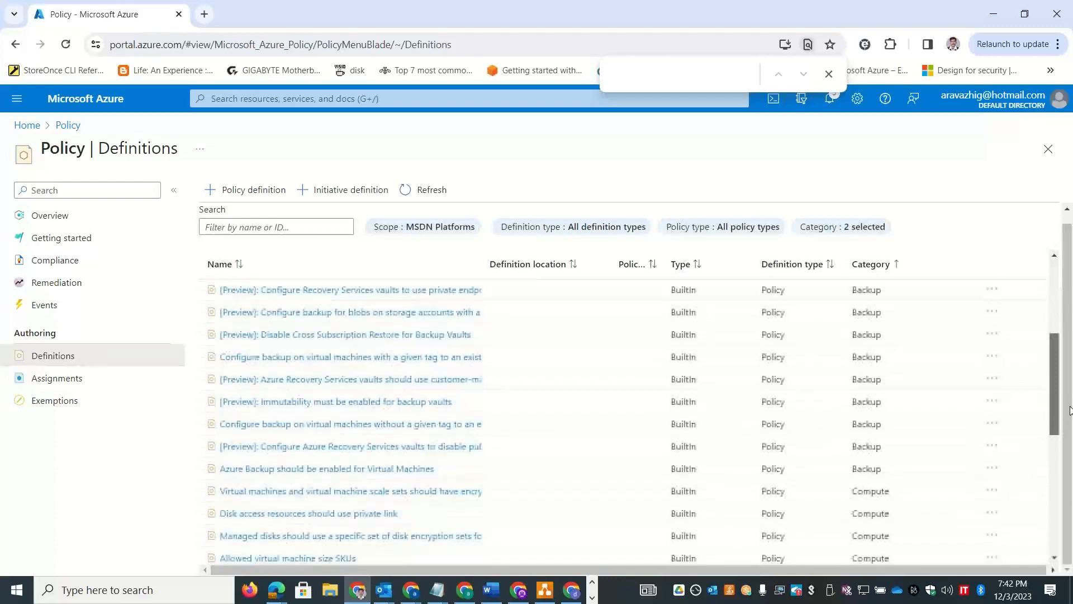
left_click(386, 469)
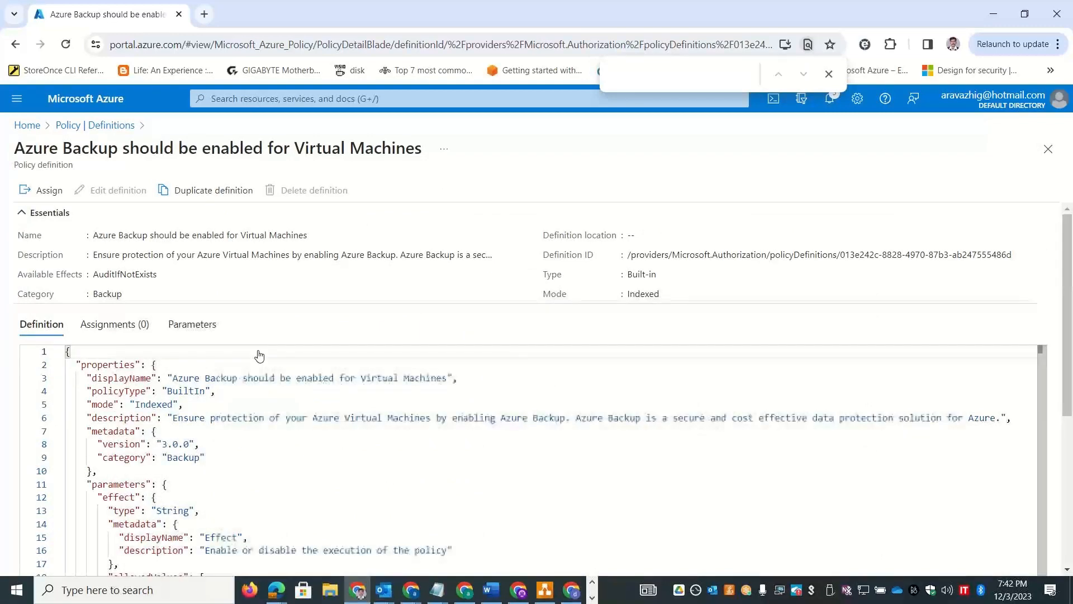
left_click(45, 191)
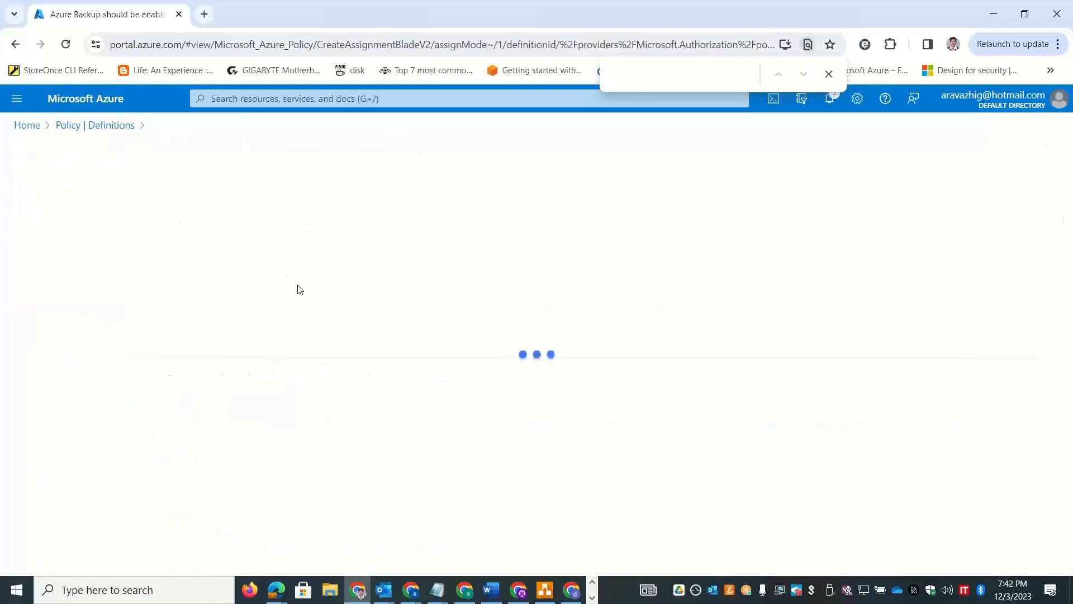
Check the requirement number in Excel, return to the Azure portal, and prefix the assignment name with the author's first name and "Req #2 -"
key("alt+Tab")
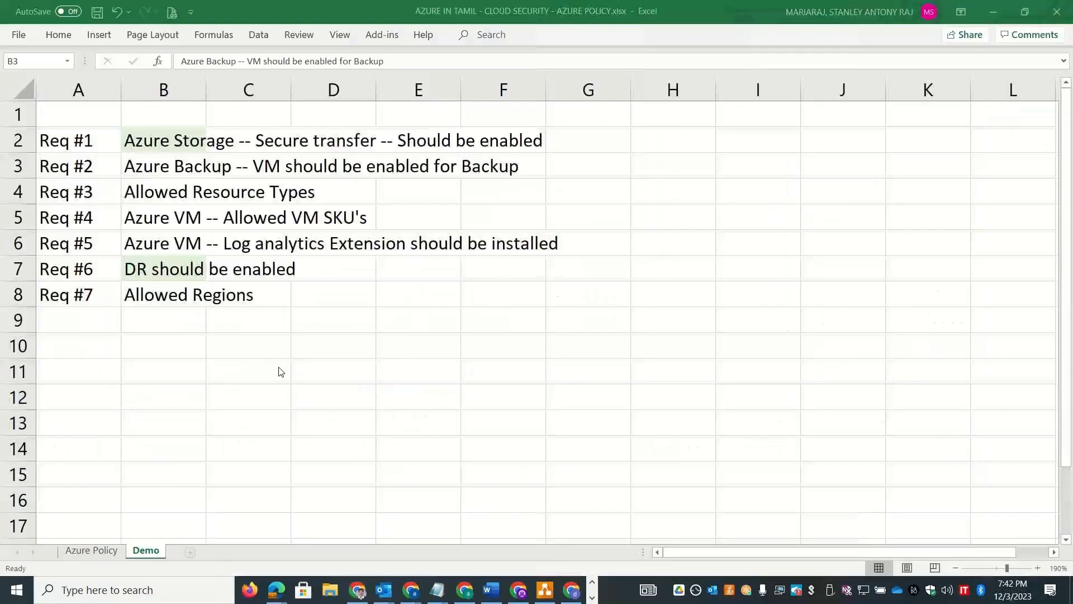
double_click(98, 165)
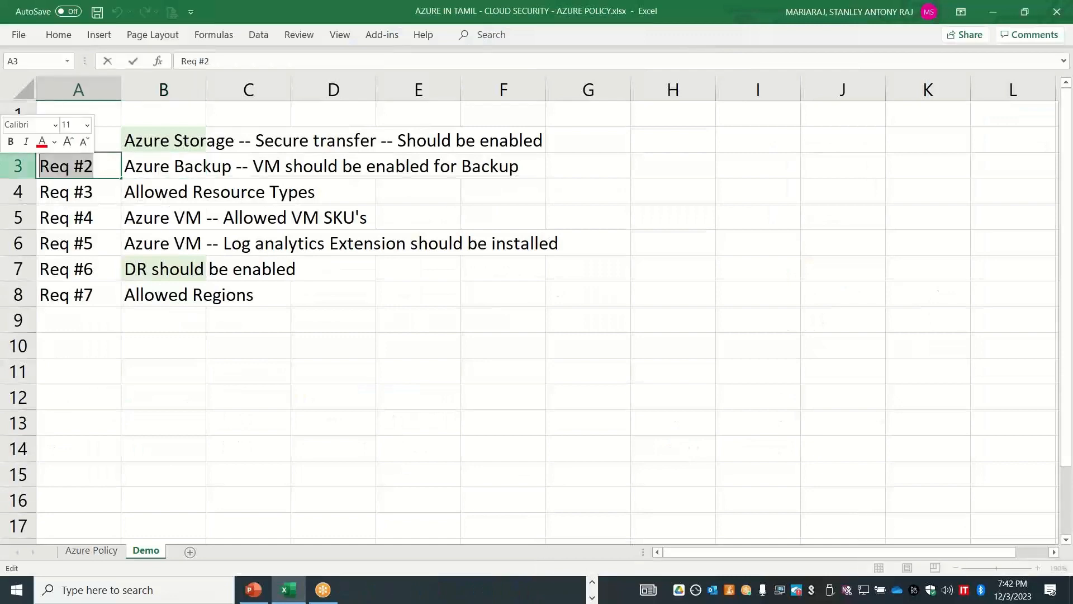
key("alt+Tab")
left_click(27, 421)
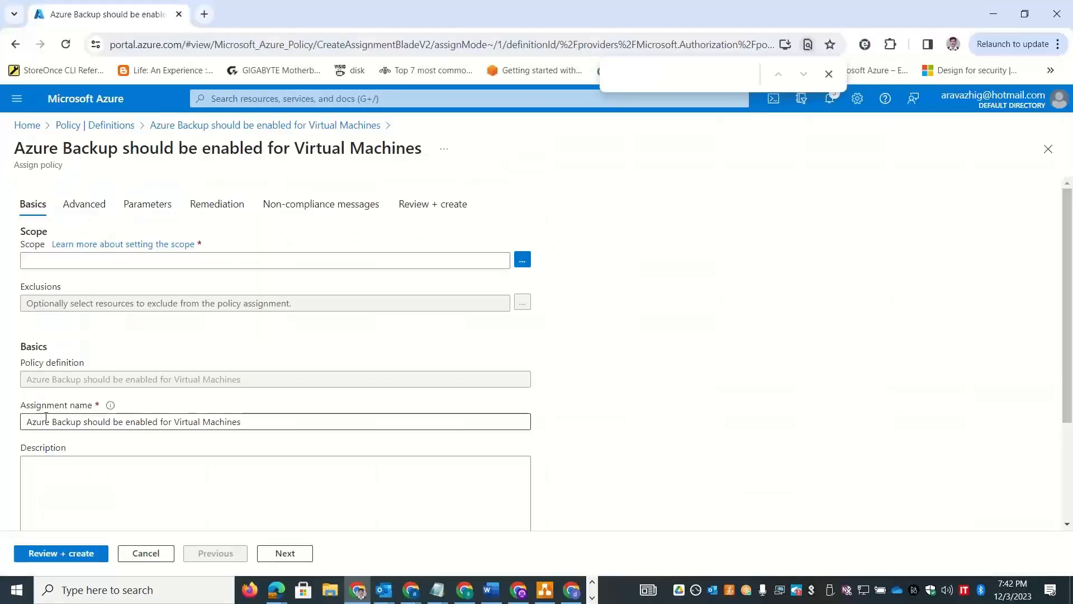
type("Stan - R")
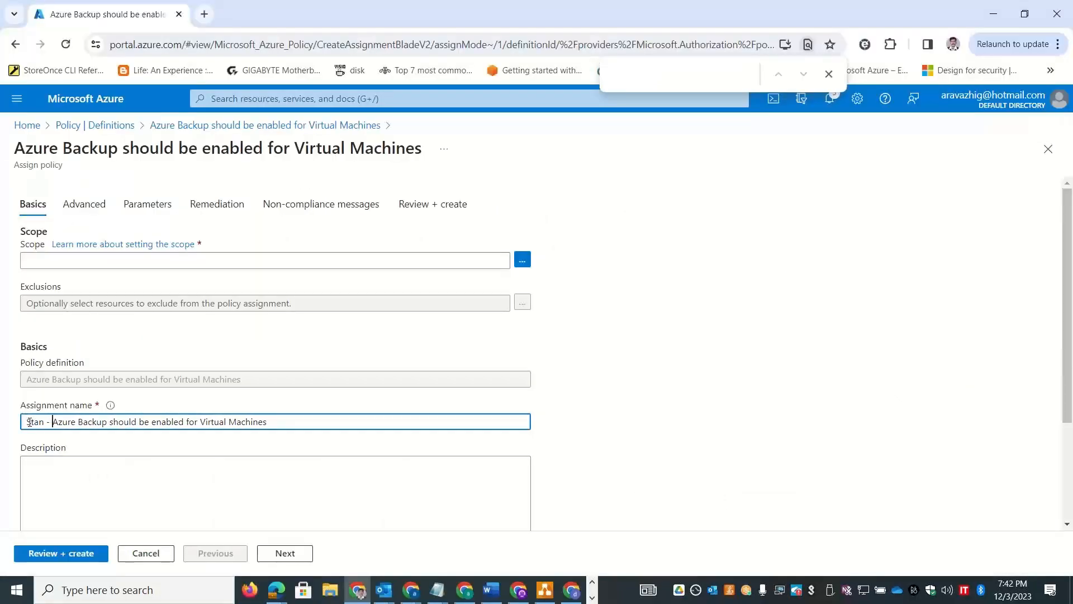
type("eq #2")
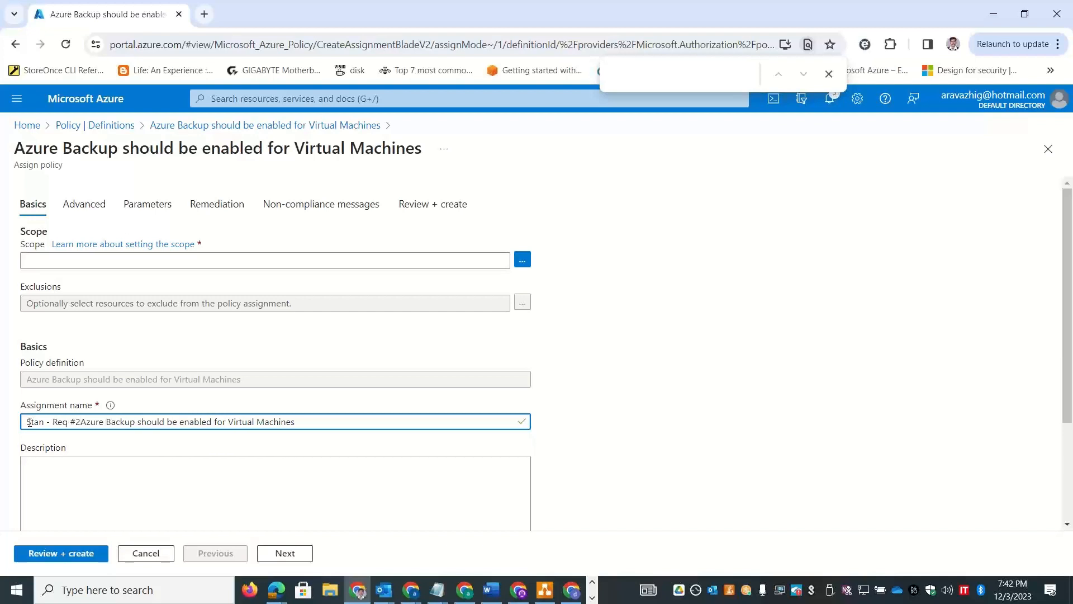
type(" -")
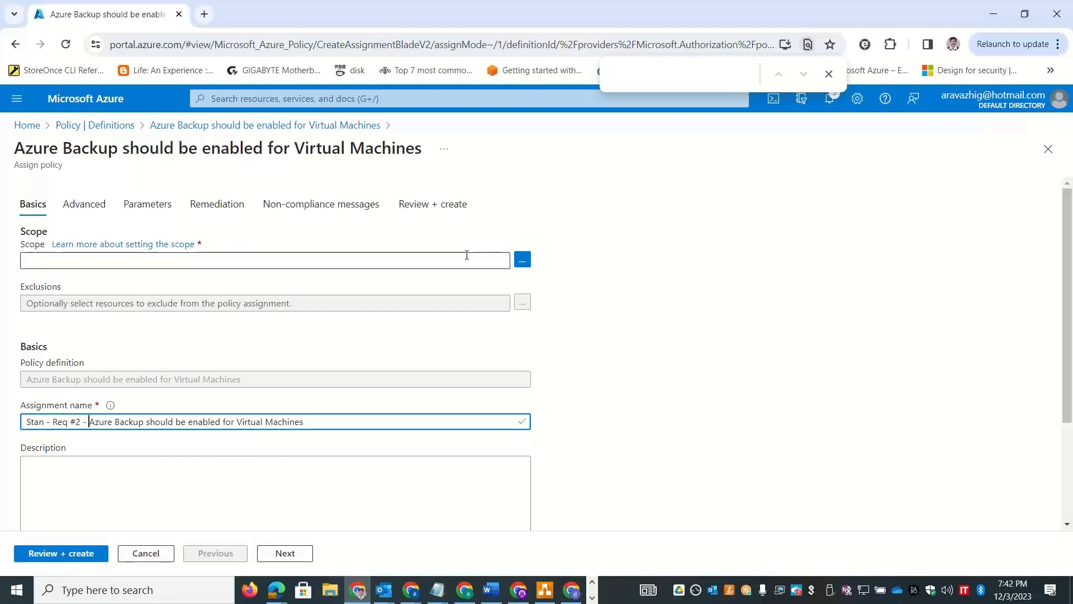
Set the backup policy assignment's scope to the MSDN Platforms subscription and review its basic settings
left_click(522, 261)
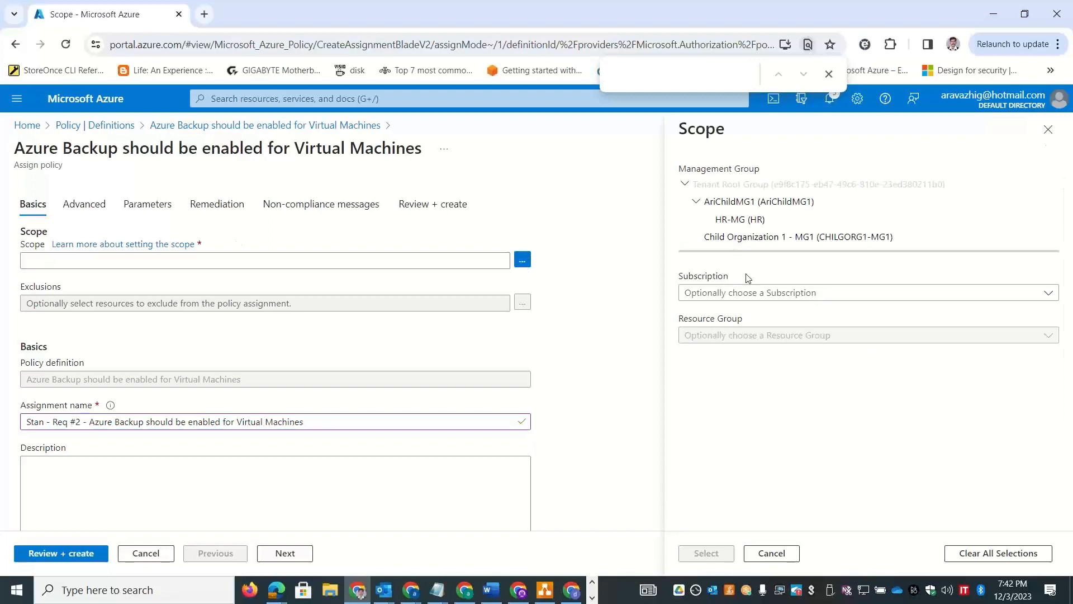
left_click(747, 293)
left_click(724, 341)
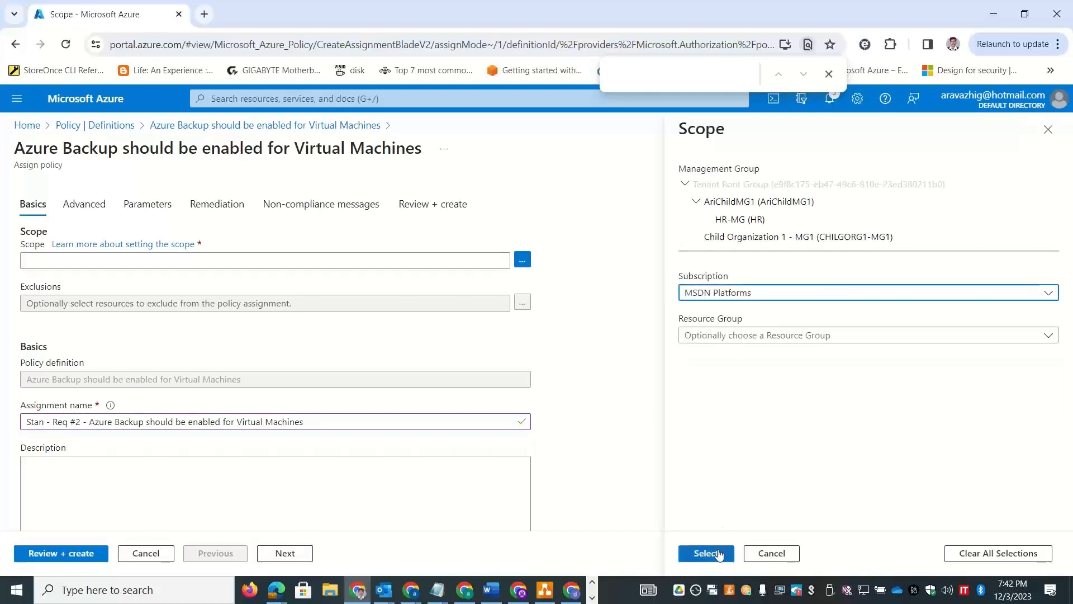
left_click(707, 553)
scroll(1071, 273, "down", 3)
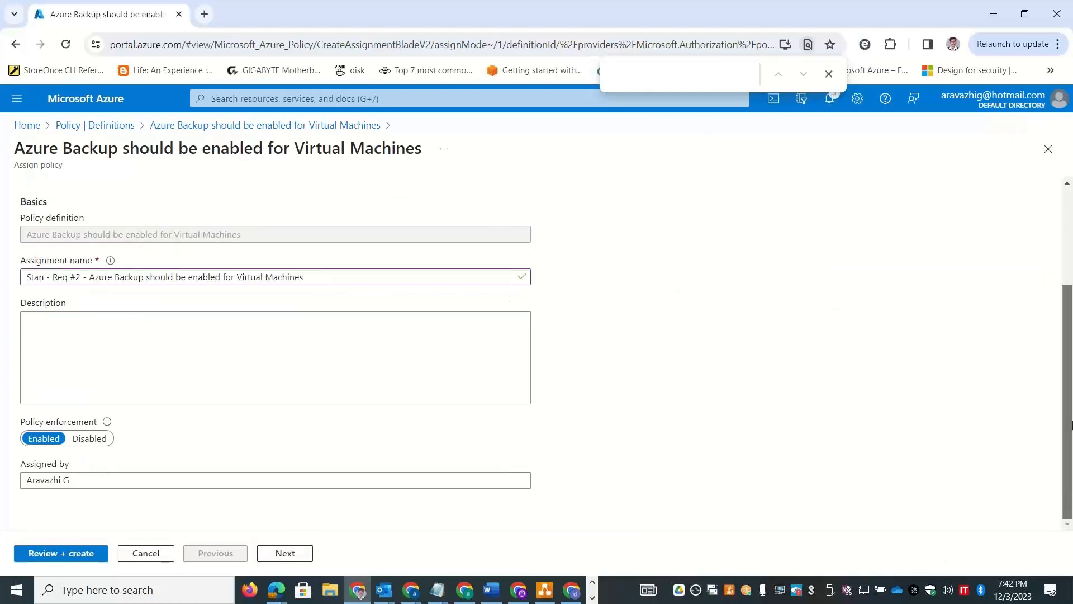
scroll(1071, 272, "up", 3)
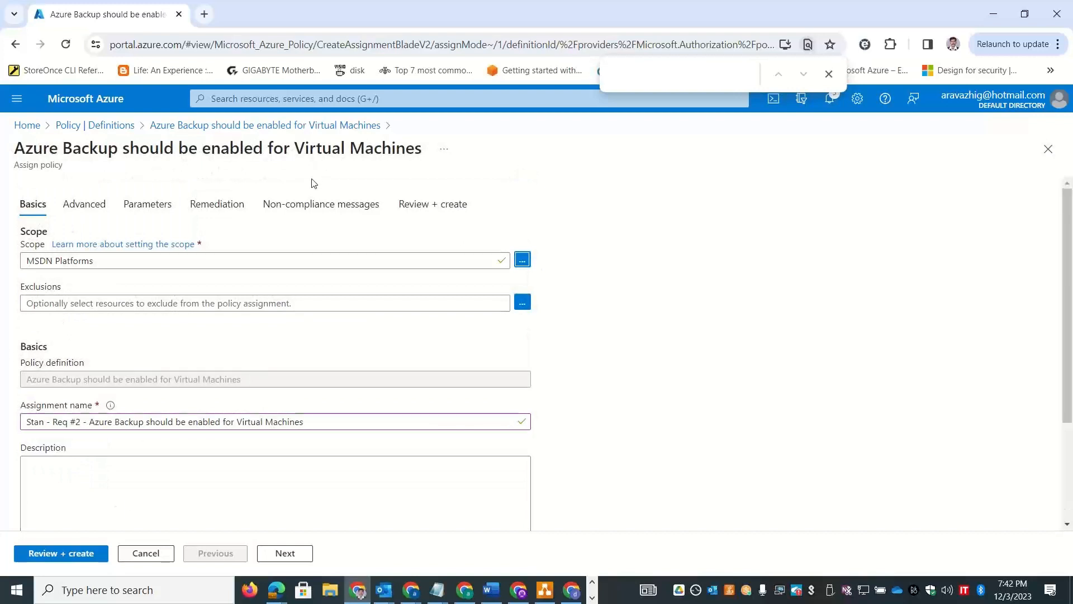
Add the non-compliance message "Backup should be enabled on All Azure VM" and create the policy assignment
left_click(311, 207)
left_click(169, 289)
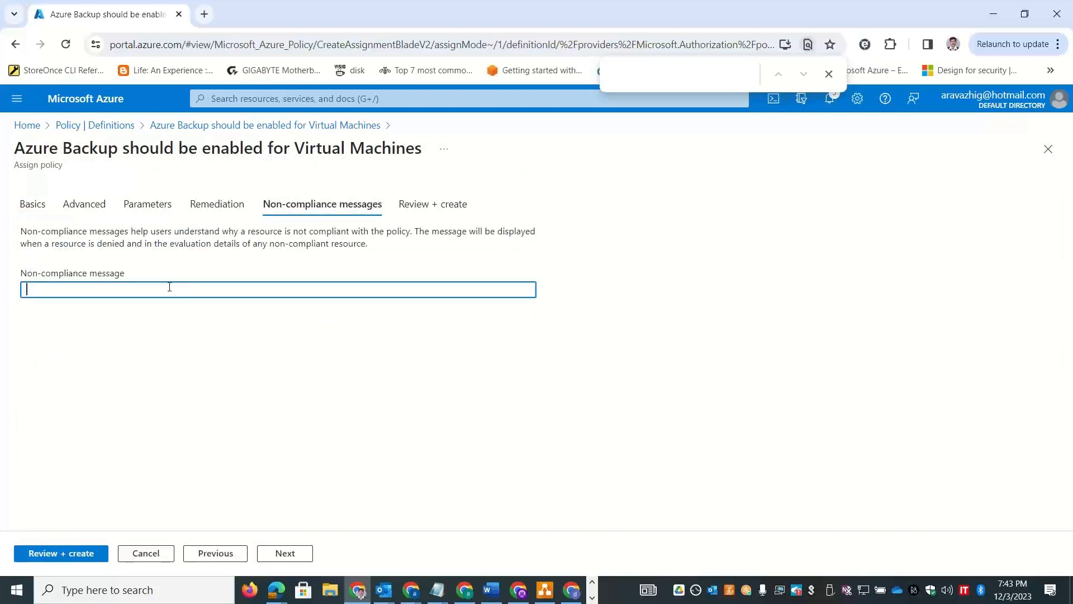
type("Backup should be enabled on All Azure VM")
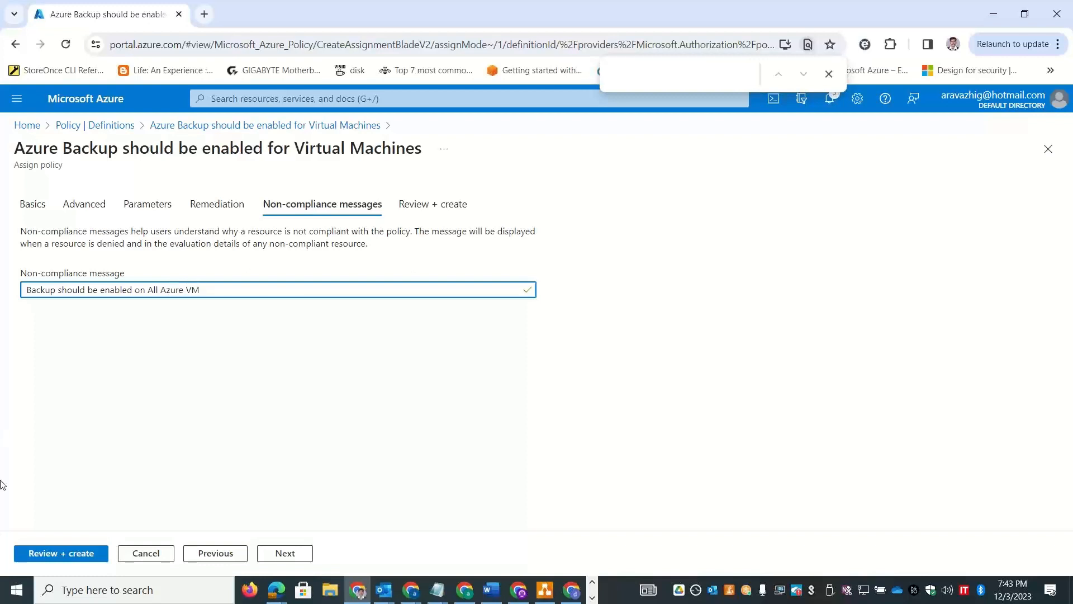
left_click(78, 553)
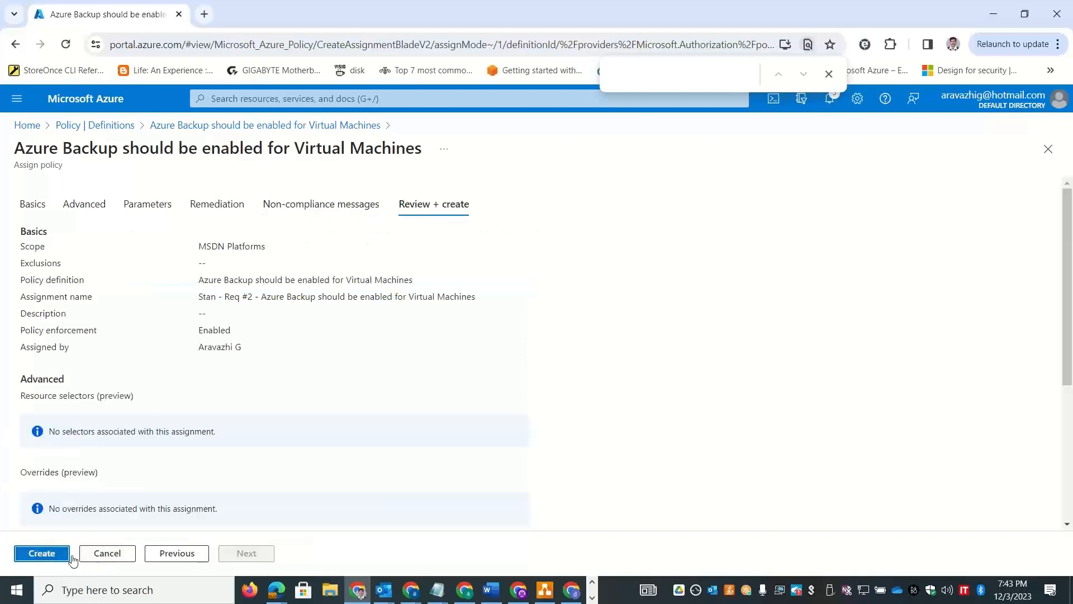
left_click(62, 554)
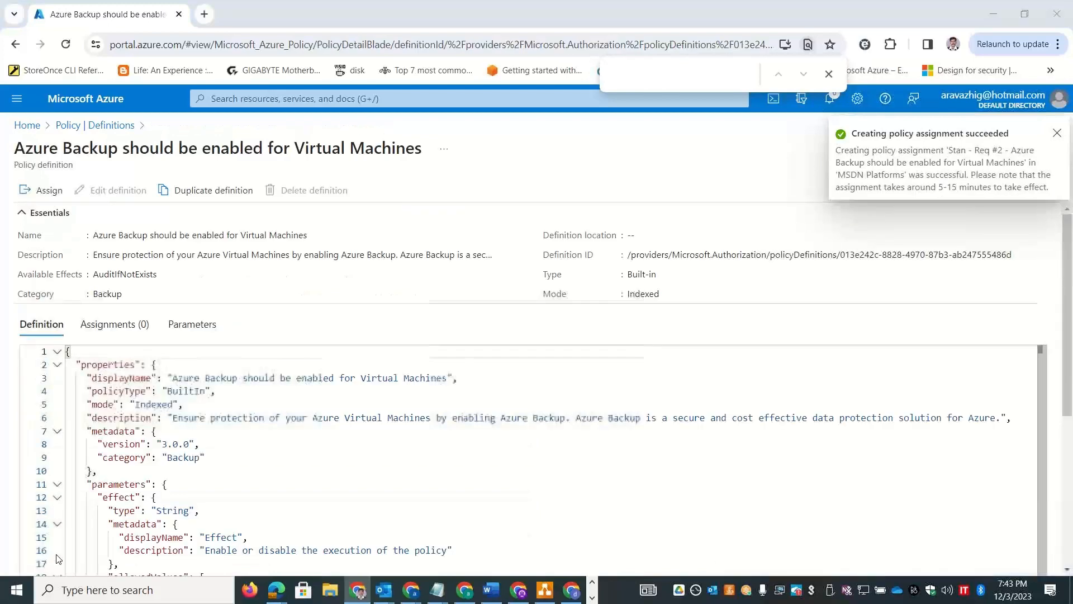
Switch to Excel and fill the Req #2 cell B3 with light green
key("alt+Tab")
left_click(158, 174)
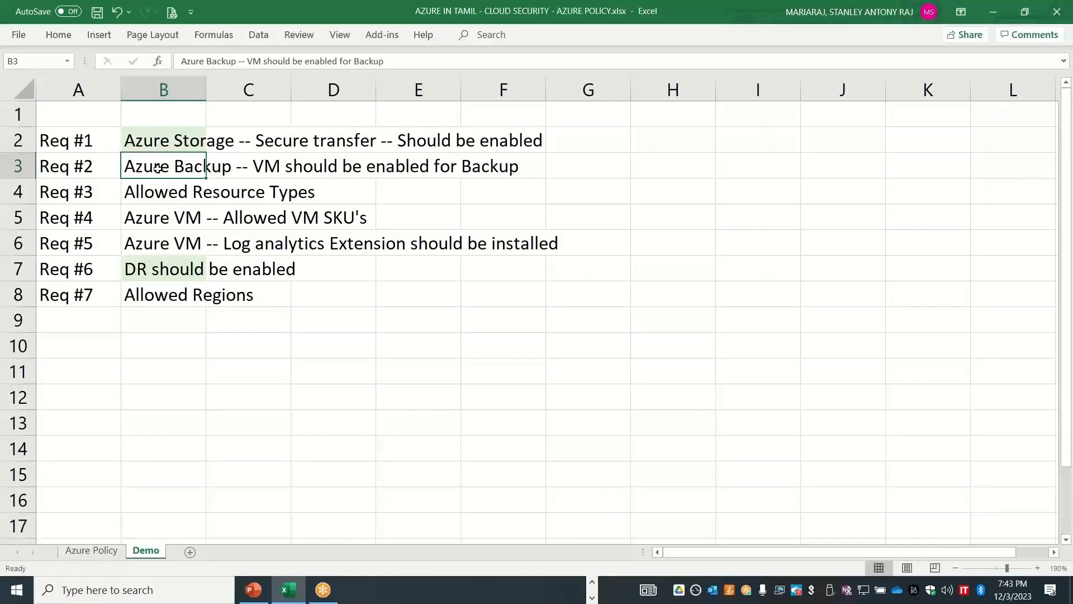
left_click(58, 34)
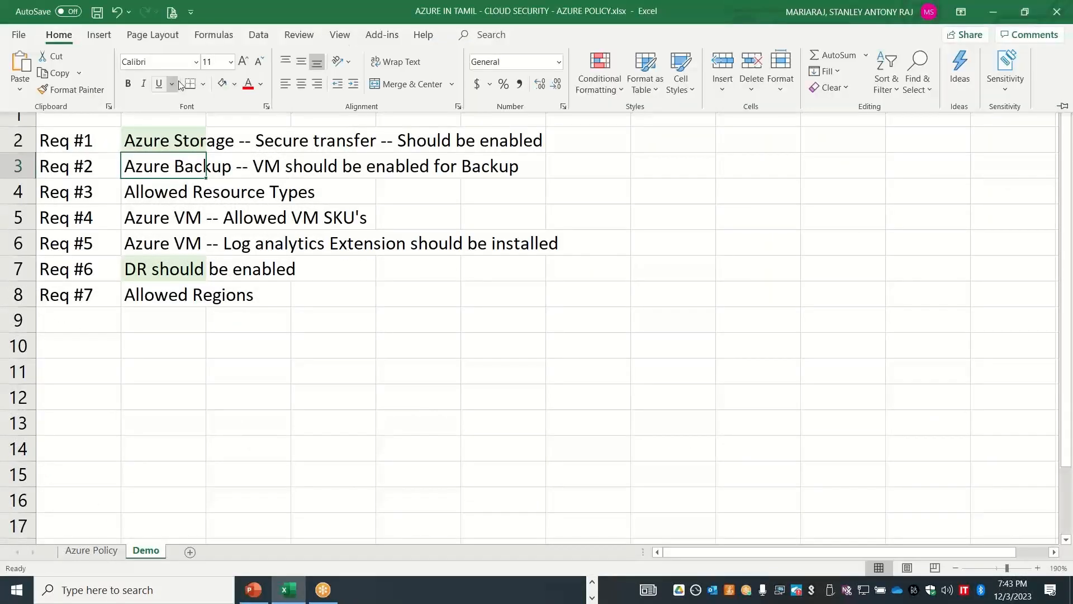
left_click(221, 84)
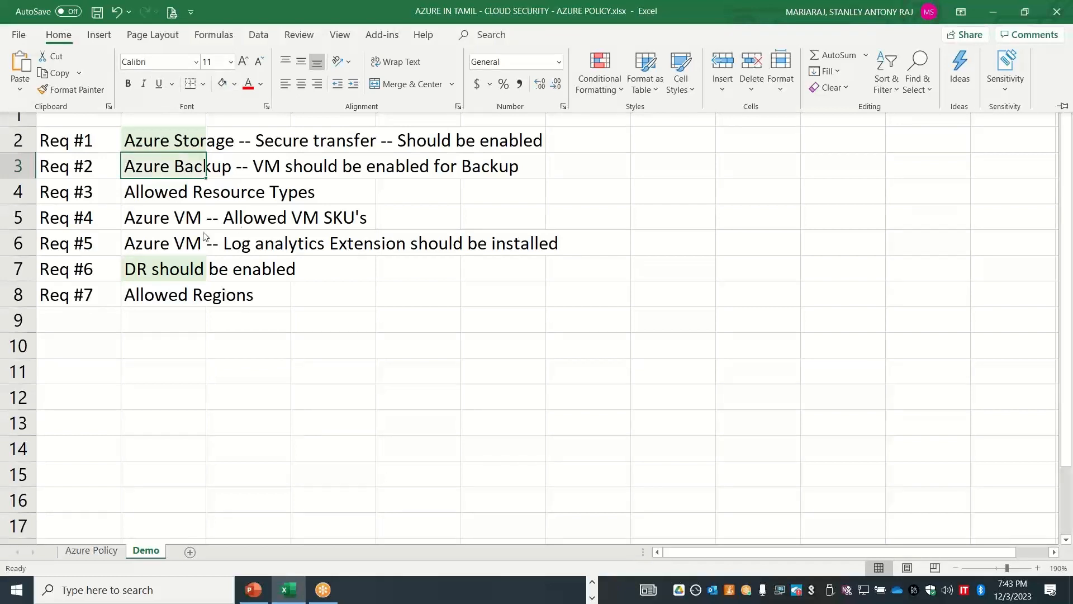
Enter the note "Multiple subscriptions" in cell I8 of the Demo sheet
left_click(171, 192)
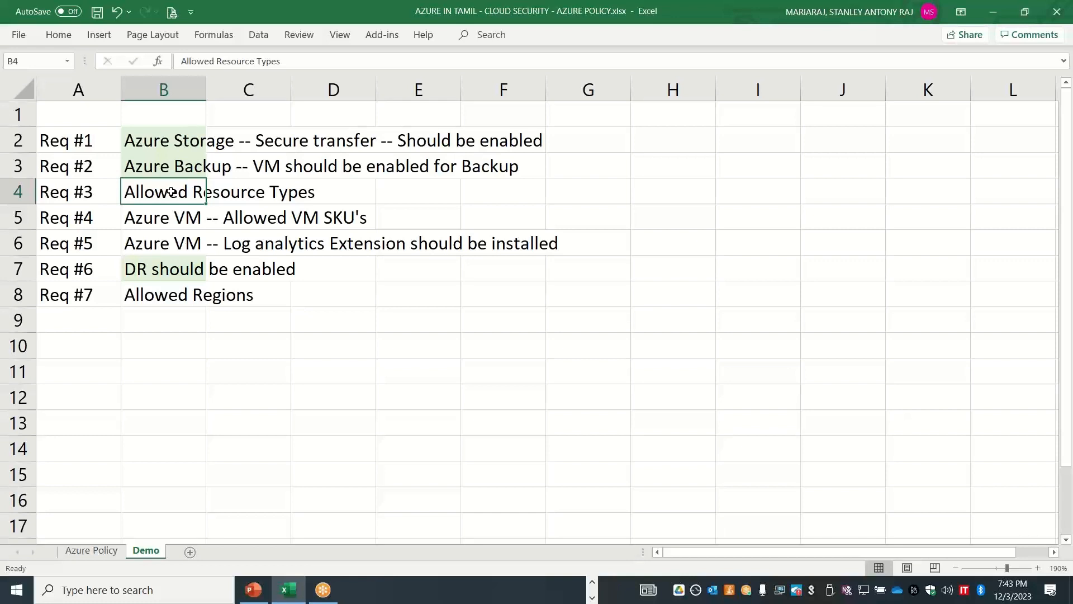
left_click(738, 291)
type("M")
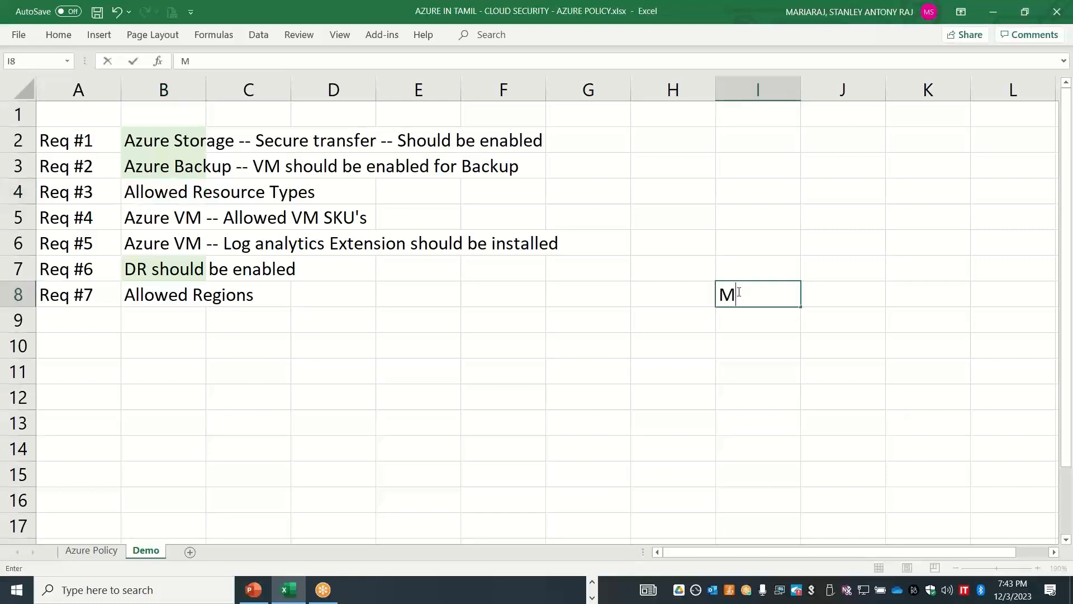
type("ultiple subscriptions")
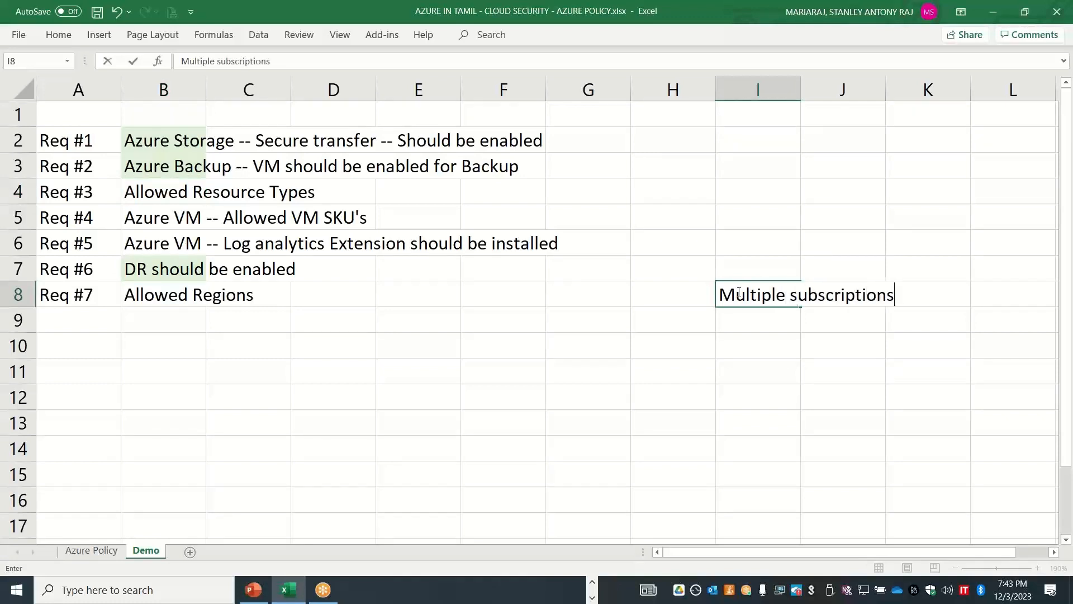
key("ctrl+Return")
key("Down")
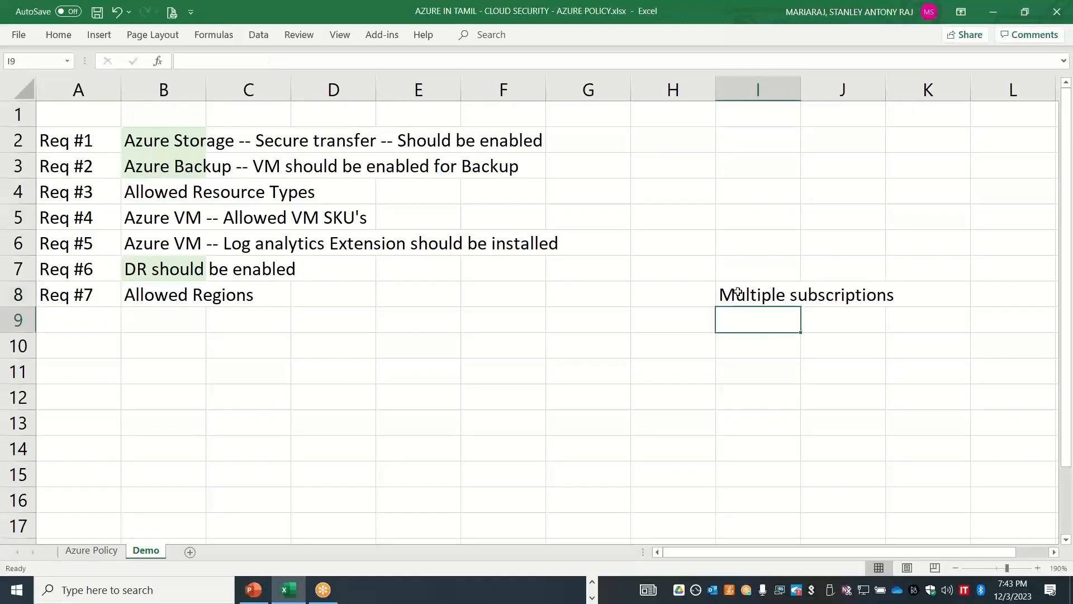
List "Logging" in J9 and "Shared services" in J10 beneath the Multiple subscriptions note
key("Right")
type("Logging")
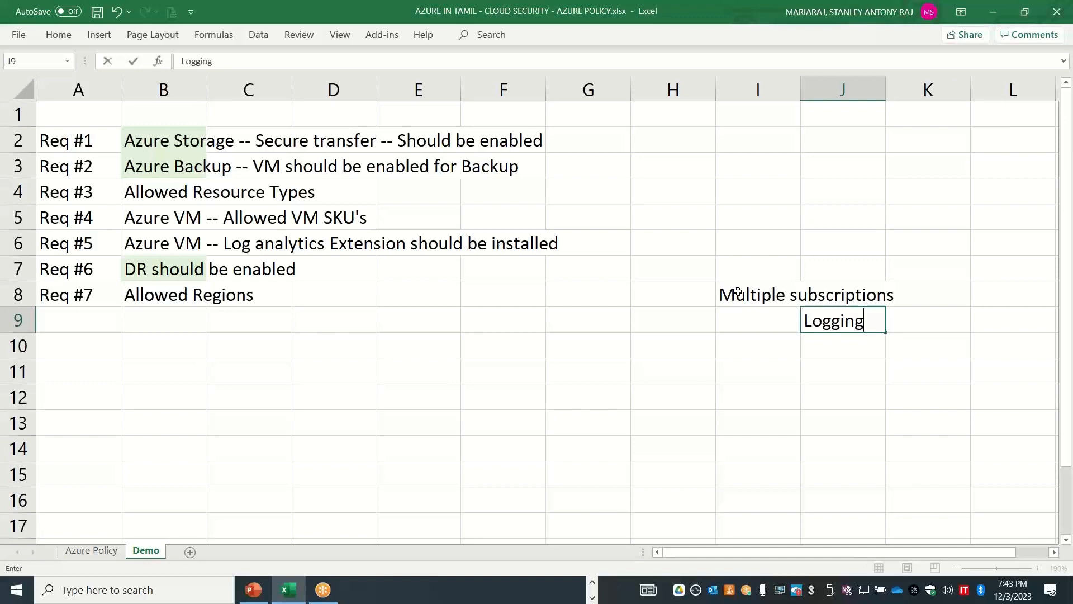
key("Return")
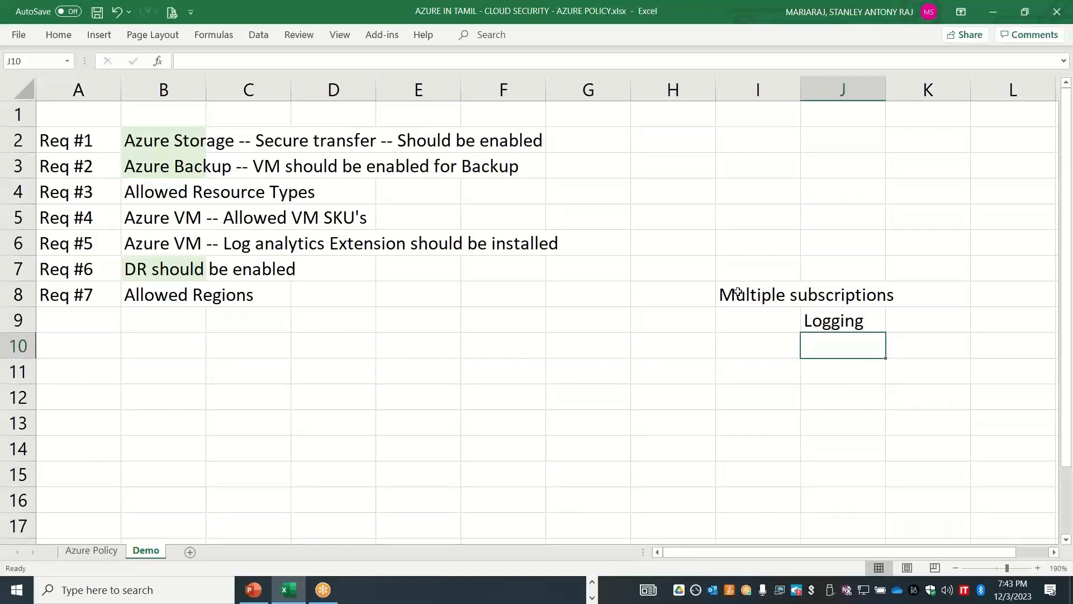
type("Shared services")
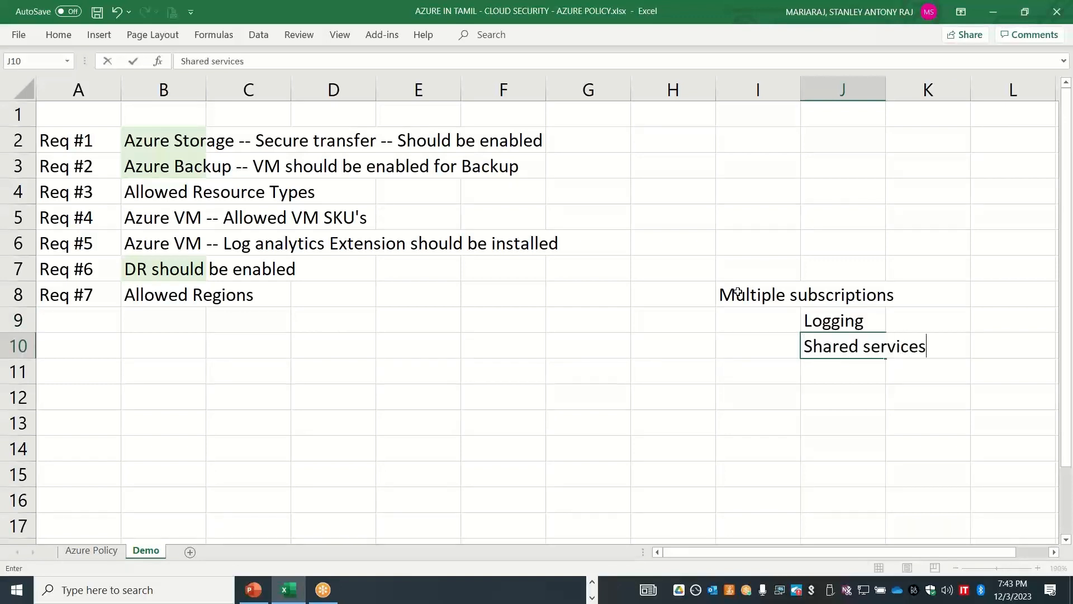
key("Up")
key("Down")
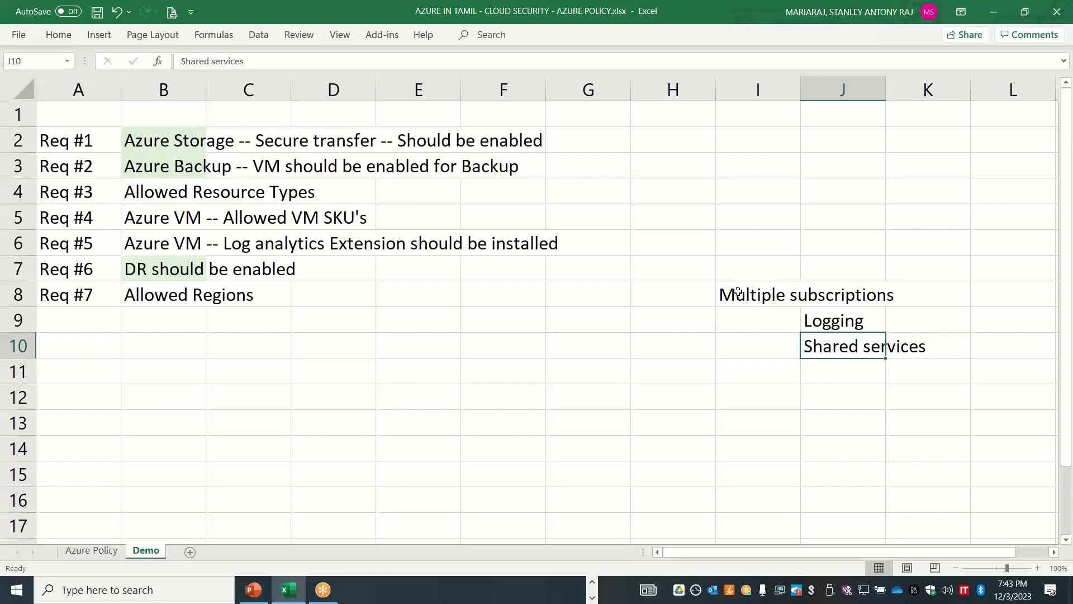
Check Req #3 in Excel, return to the Azure Policy definitions page, and set the Category filter to All
left_click(149, 191)
key("alt+Tab")
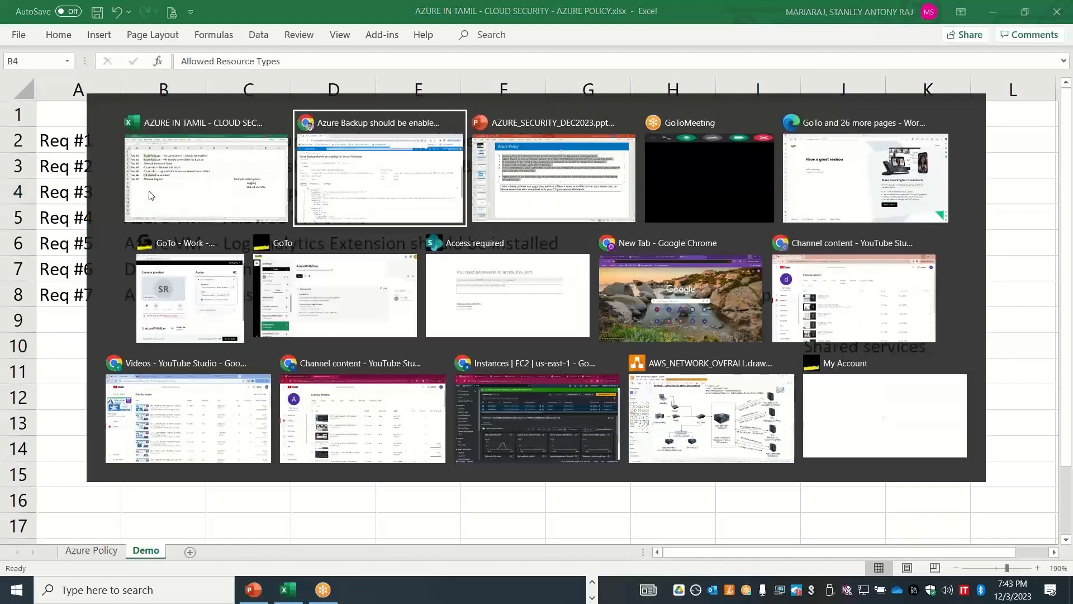
left_click(92, 125)
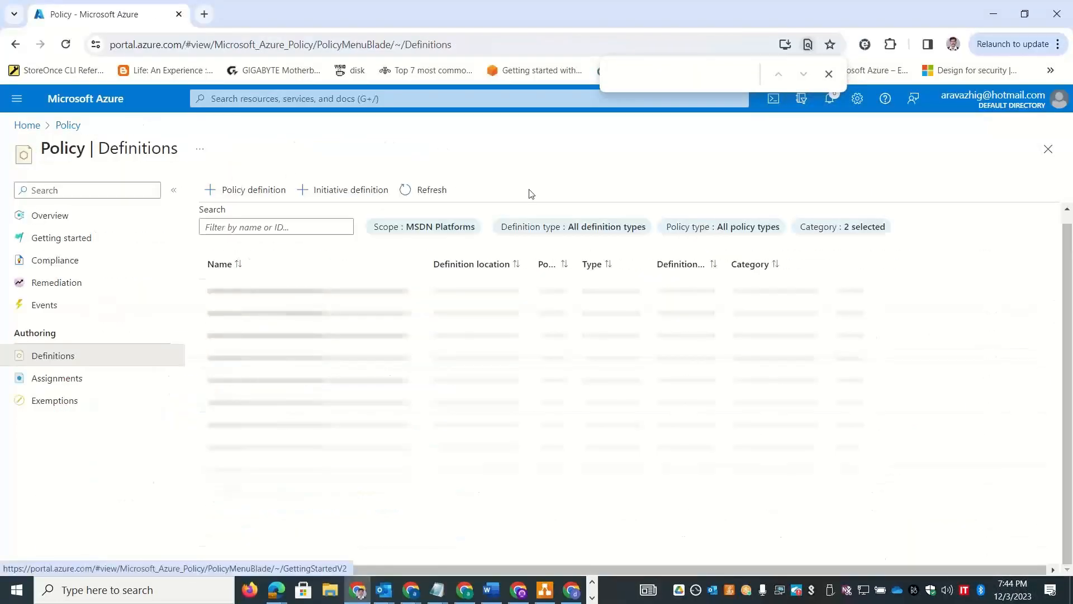
left_click(867, 233)
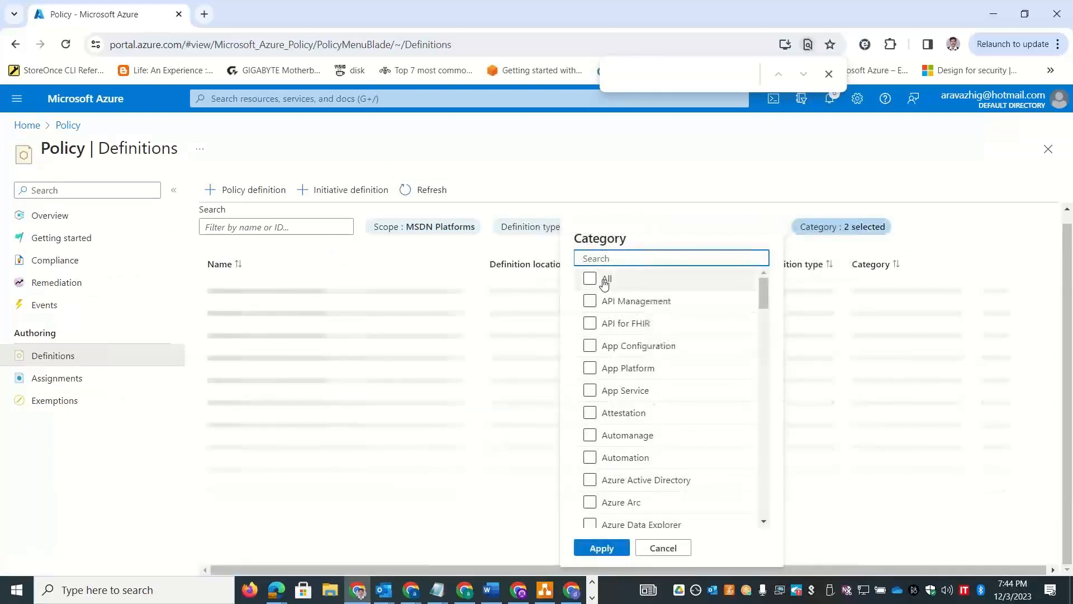
left_click(602, 548)
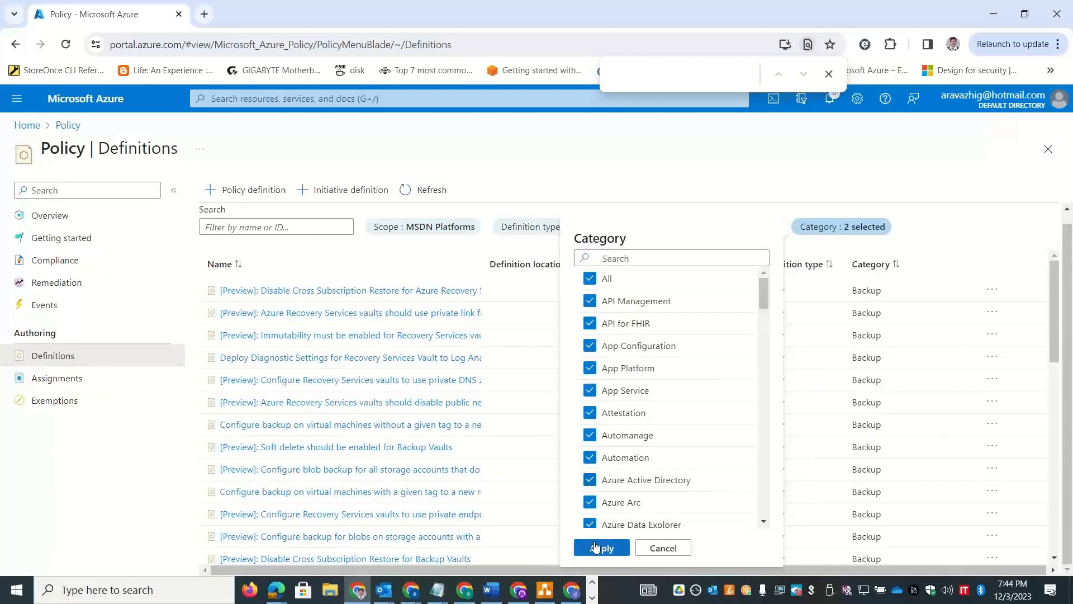
Search the policy definitions for "Allowed Resource" and start an assignment of the built-in "Not allowed resource types" policy
left_click(240, 228)
type("Allowed Resource")
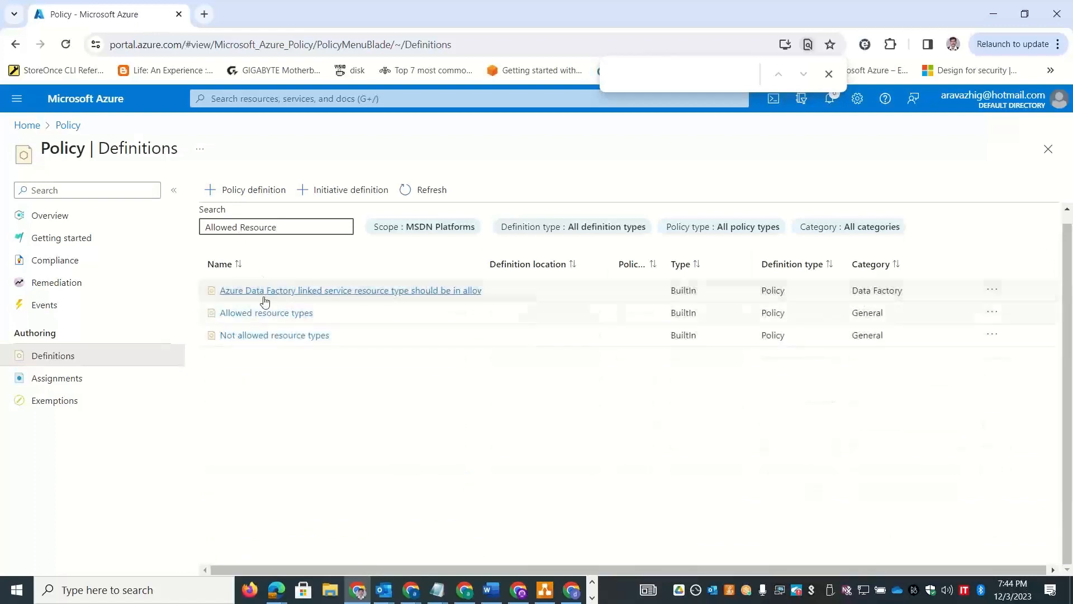
left_click(276, 335)
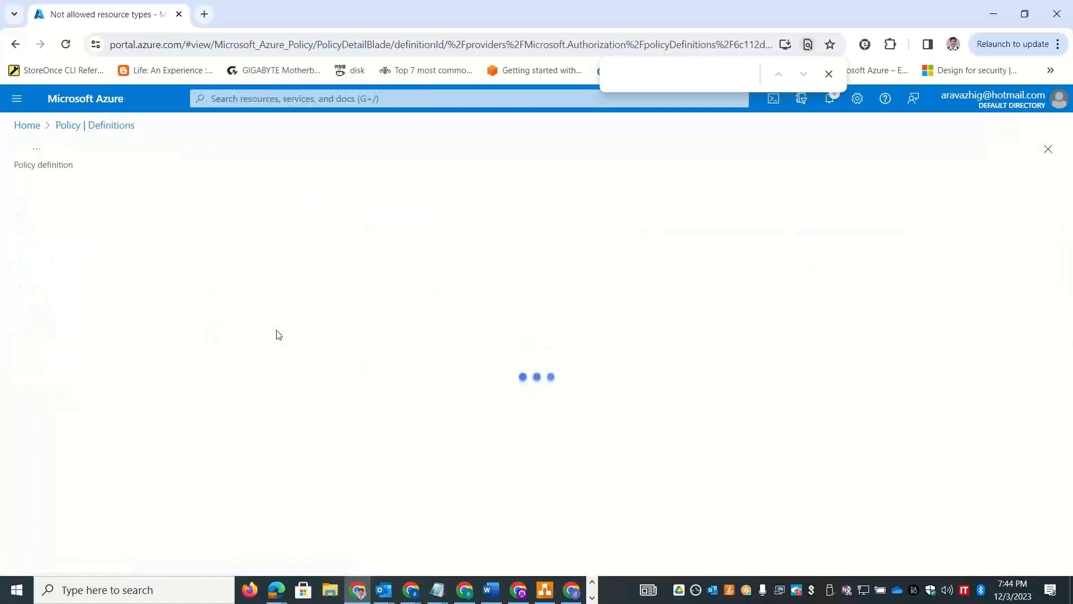
left_click(25, 191)
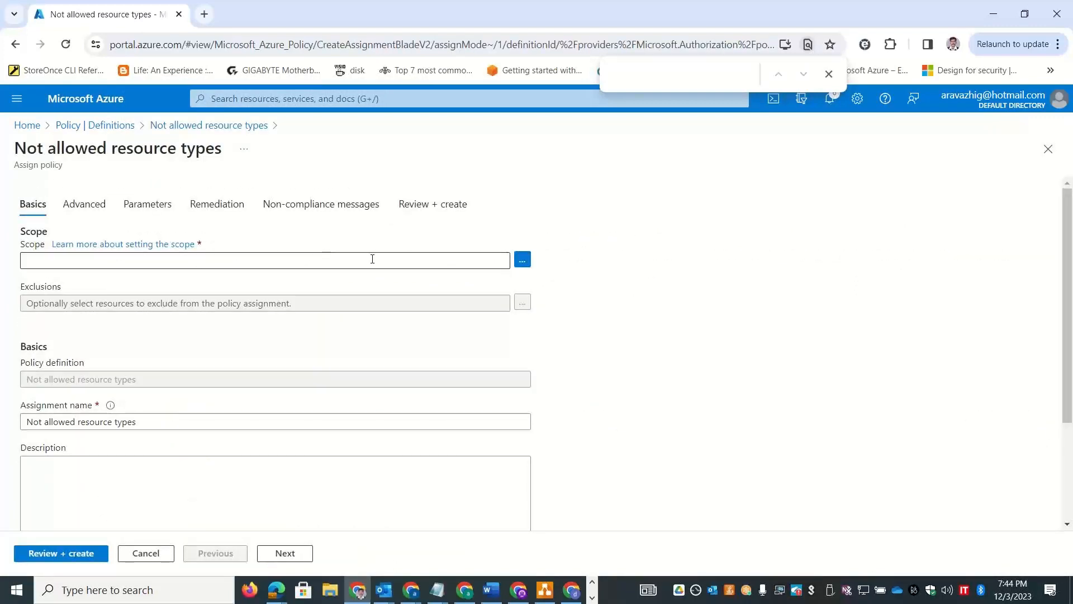
Set the scope of the policy assignment to the MSDN Platforms subscription
left_click(522, 260)
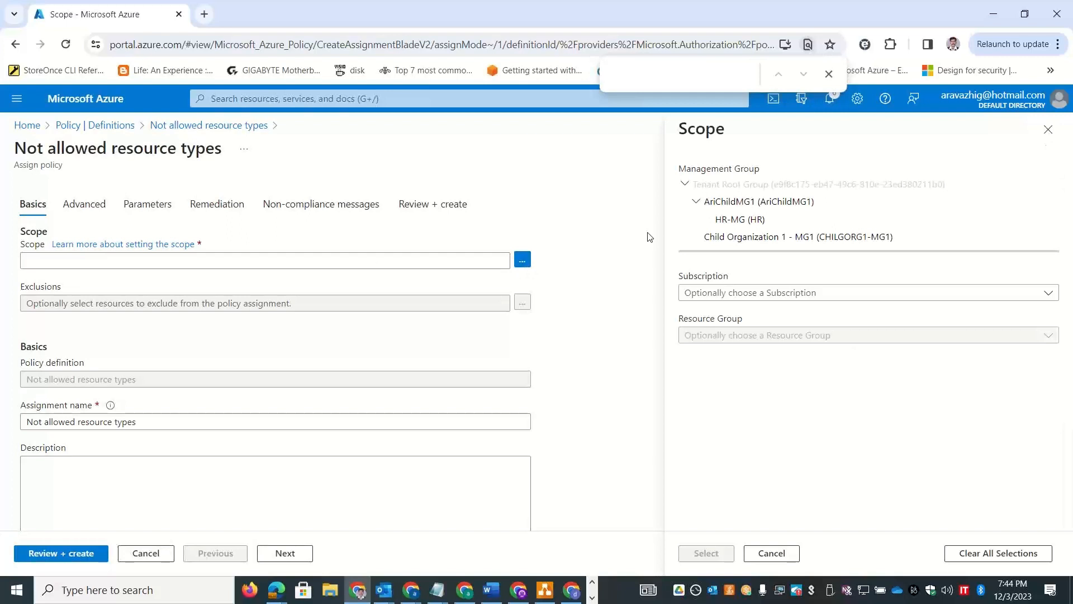
left_click(716, 291)
left_click(699, 338)
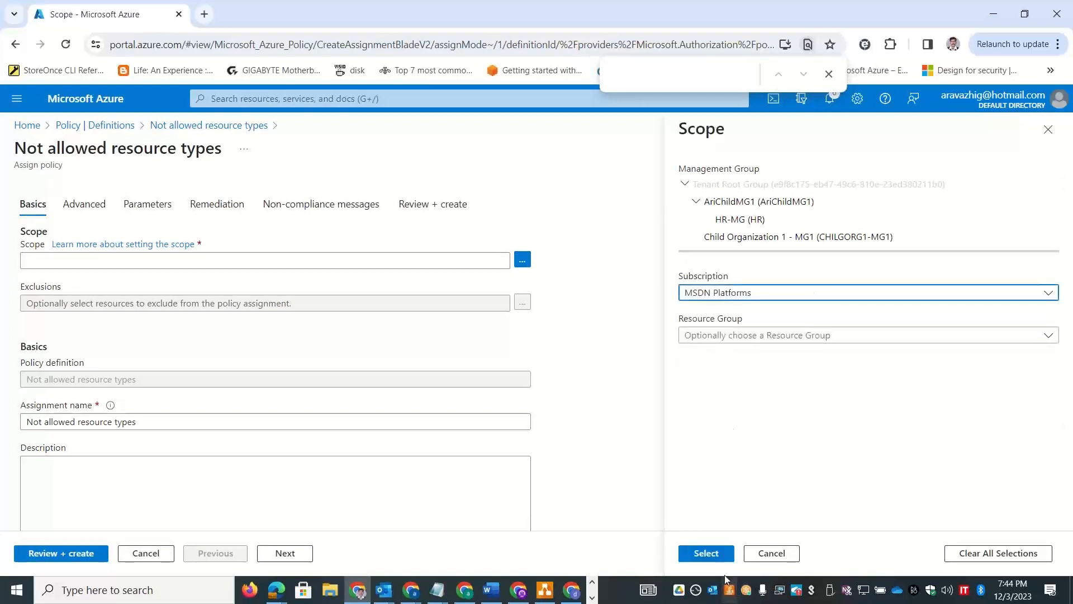
left_click(714, 560)
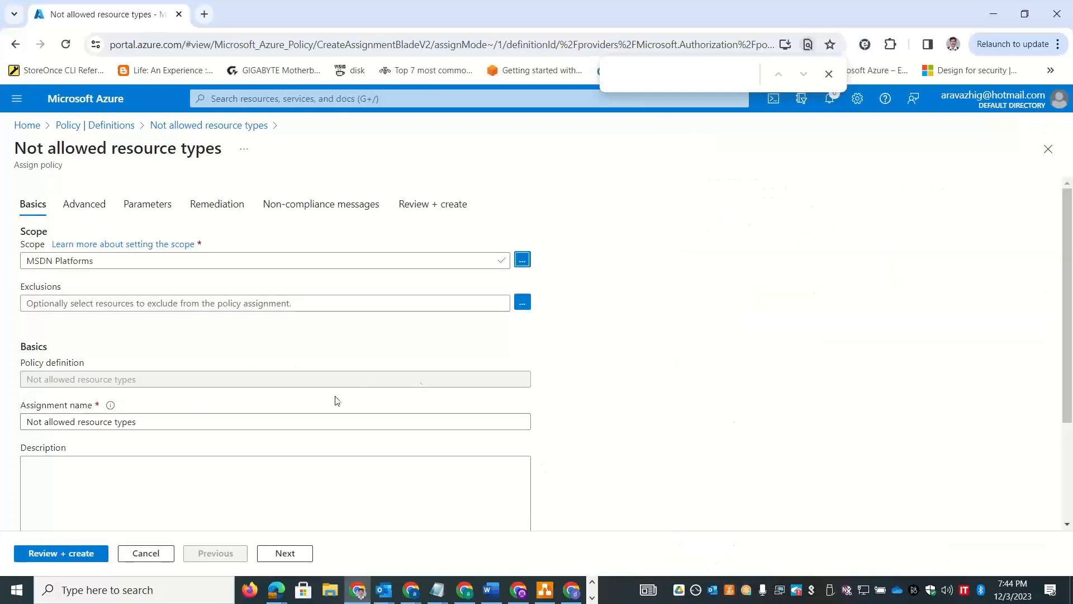
Prefix the policy assignment name so it reads "Stan - Req #3 - Not allowed resource types"
left_click(24, 421)
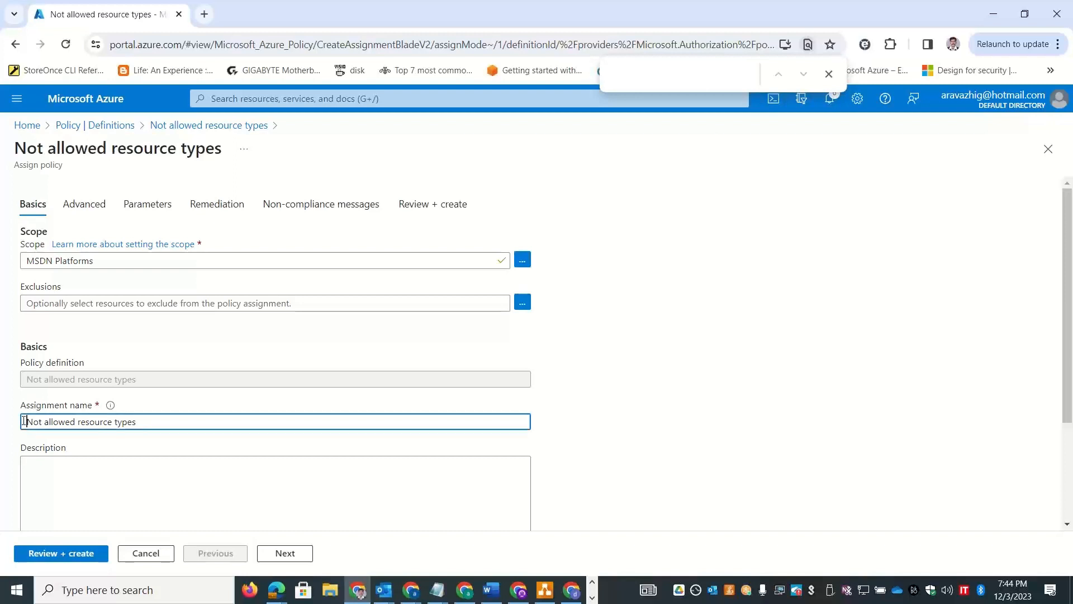
type("Stan - Re")
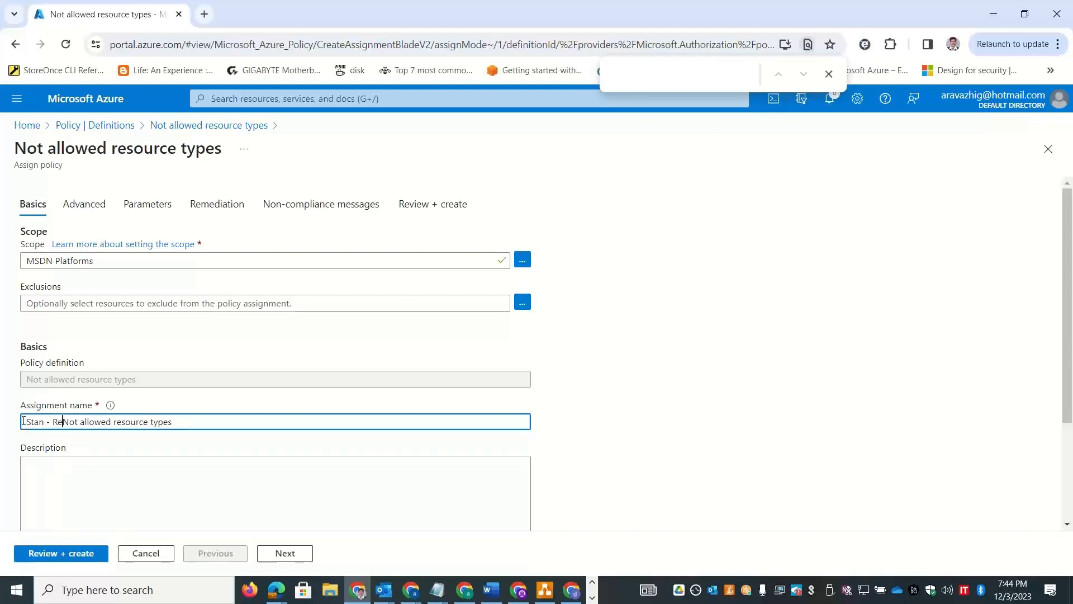
type("q #")
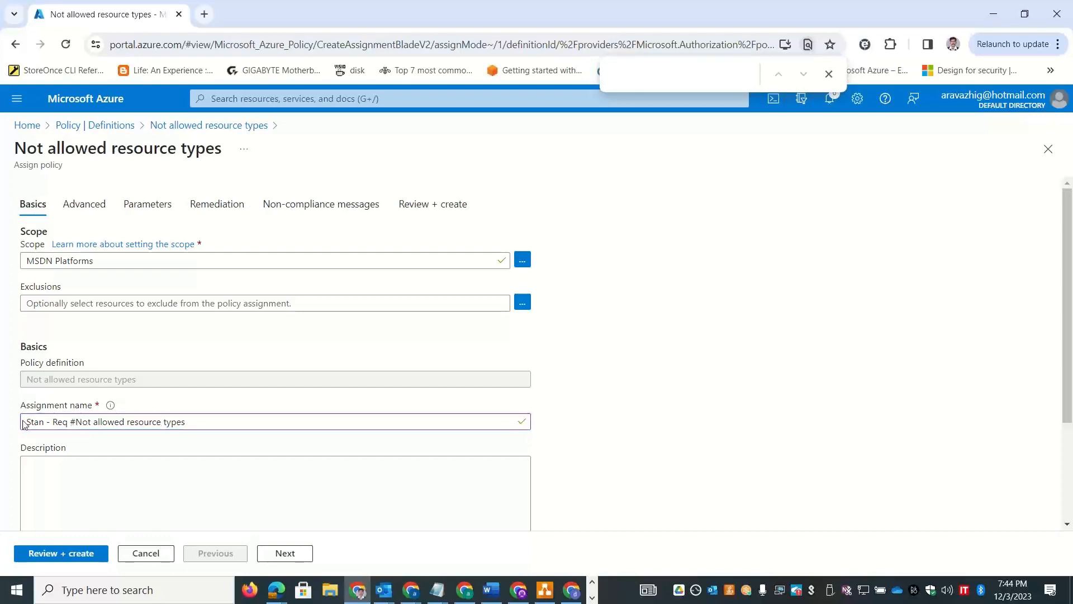
key("ctrl+super+Right")
key("ctrl+super+Left")
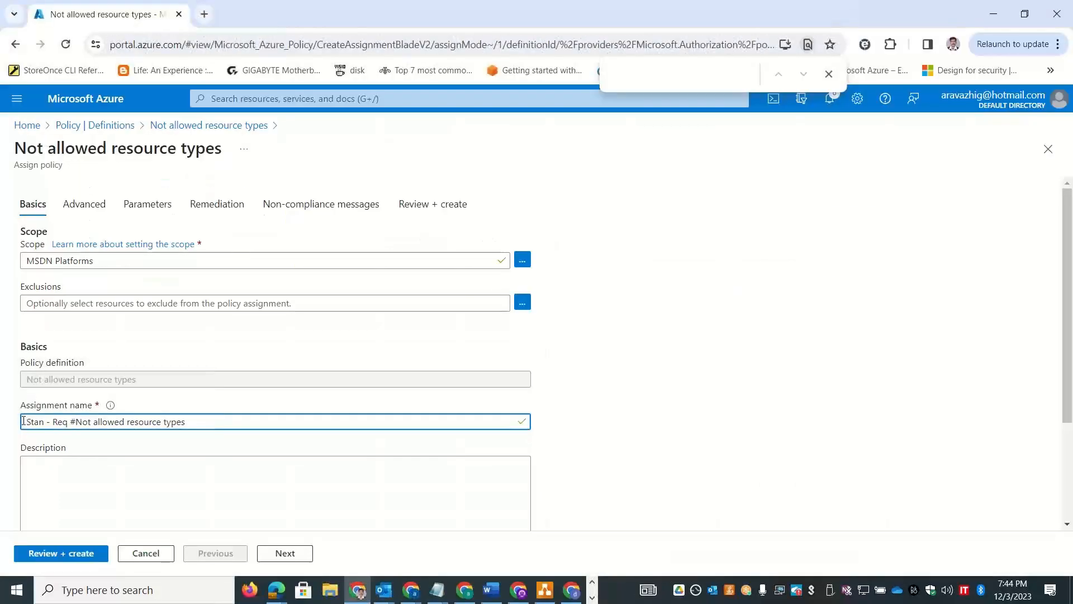
type("3 (")
key("BackSpace")
type("-")
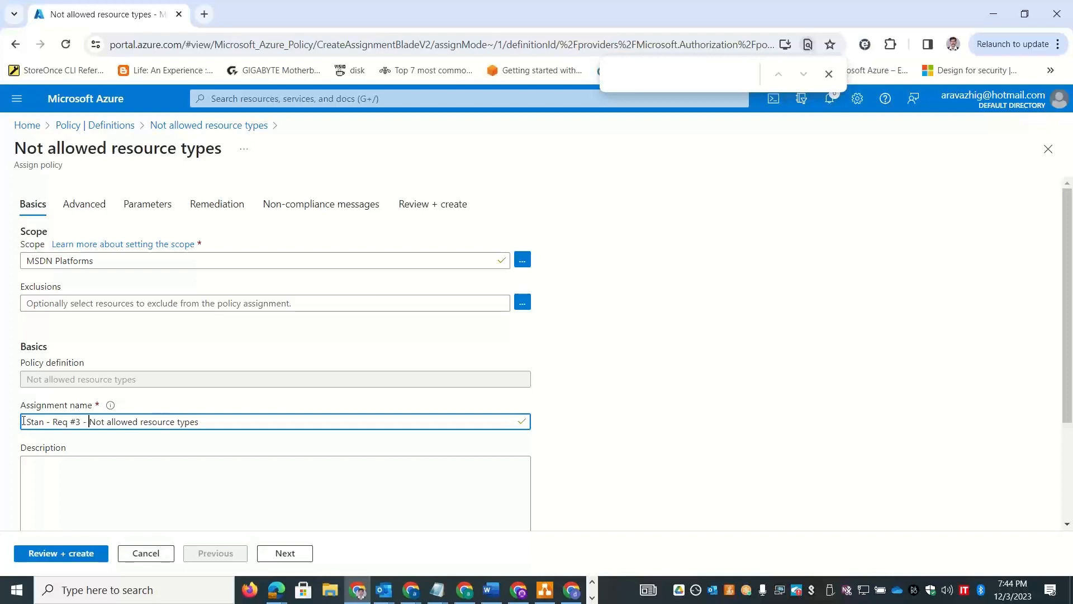
scroll(1068, 280, "down", 3)
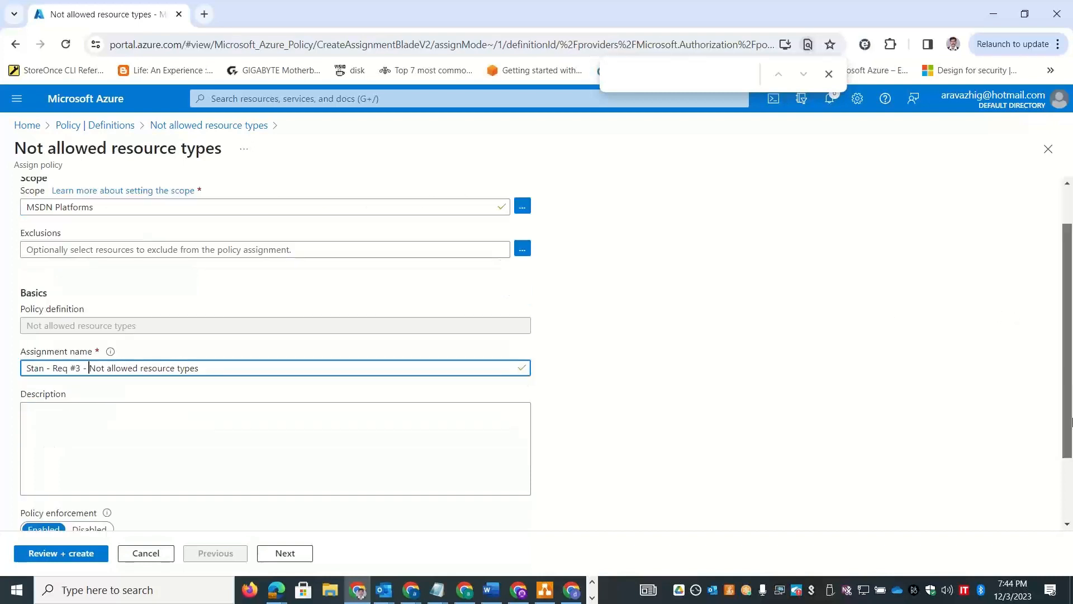
scroll(1068, 280, "up", 3)
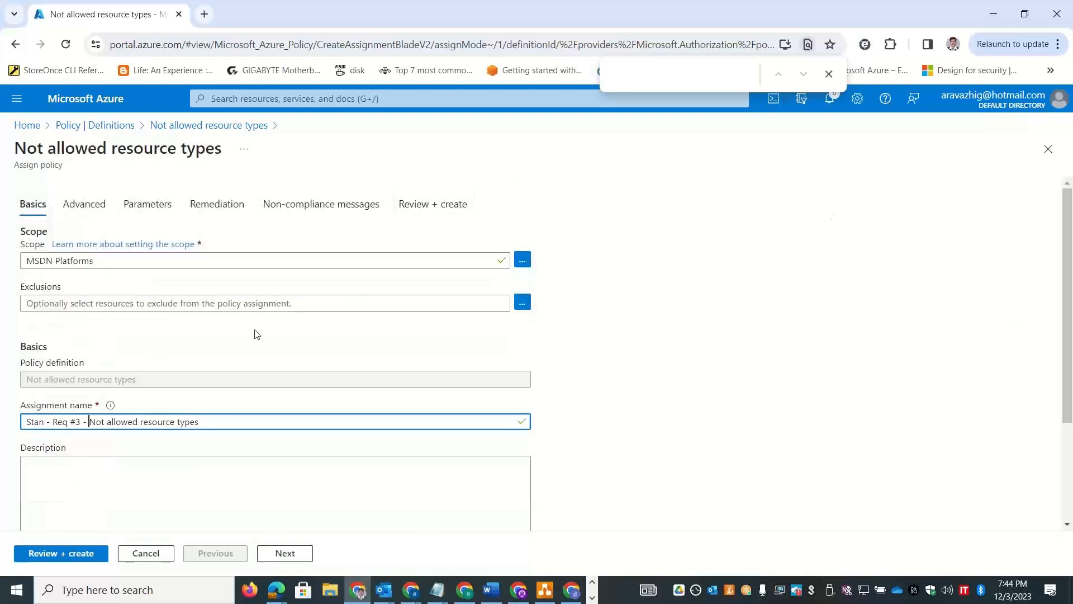
Open the list of resource types for the assignment's "Not allowed resource types" parameter
left_click(87, 207)
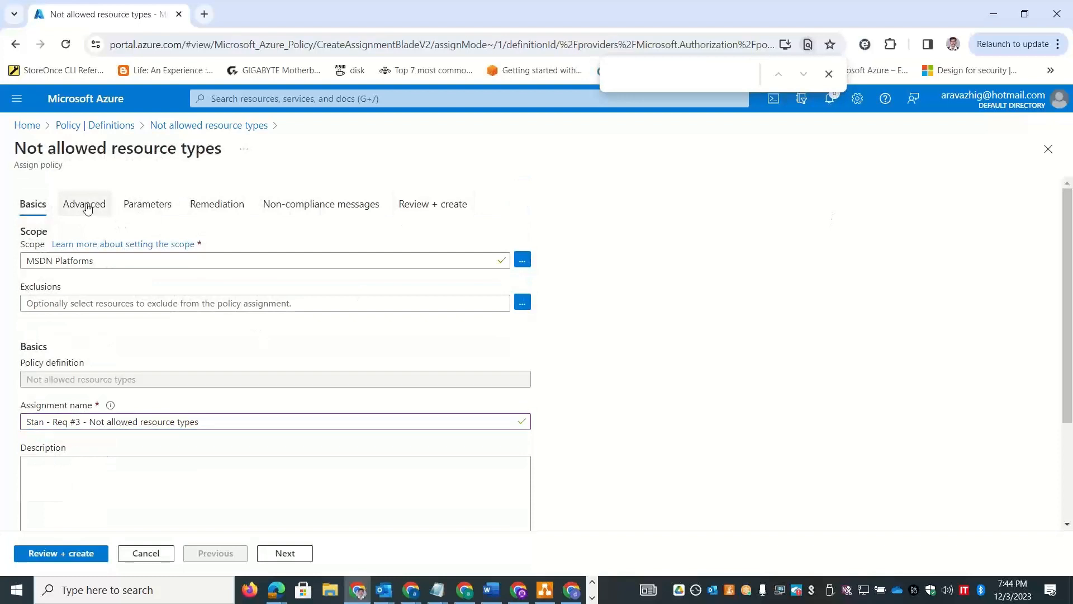
left_click(140, 206)
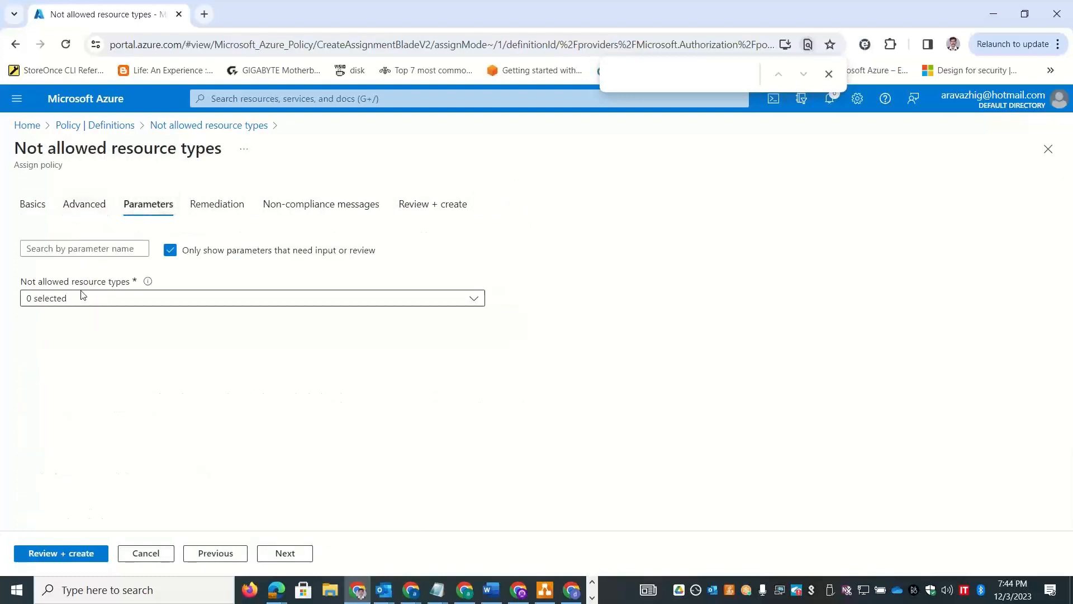
left_click_drag(19, 147, 229, 147)
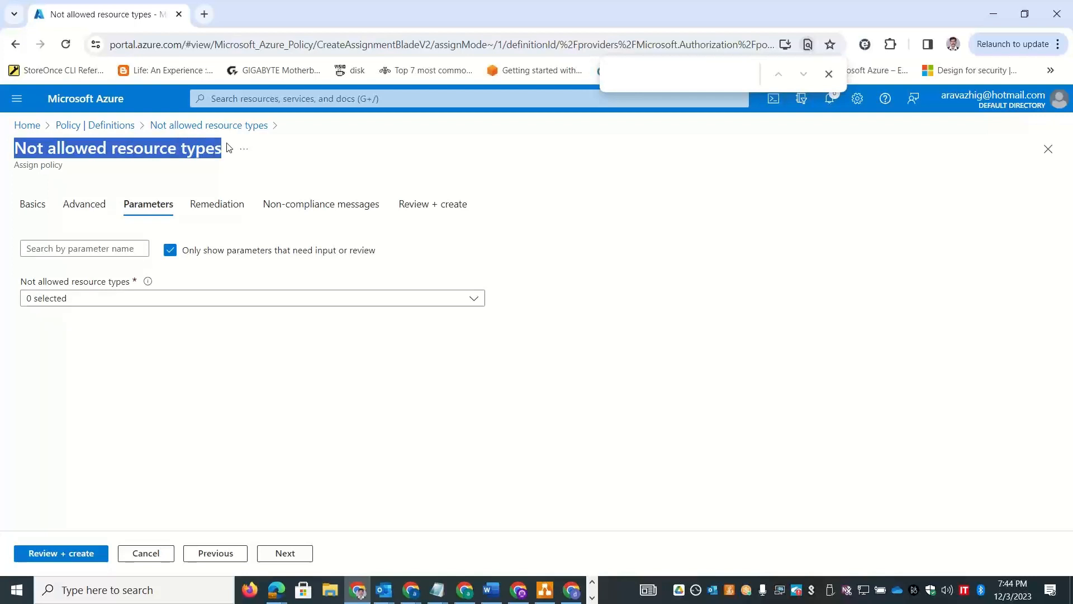
left_click(119, 299)
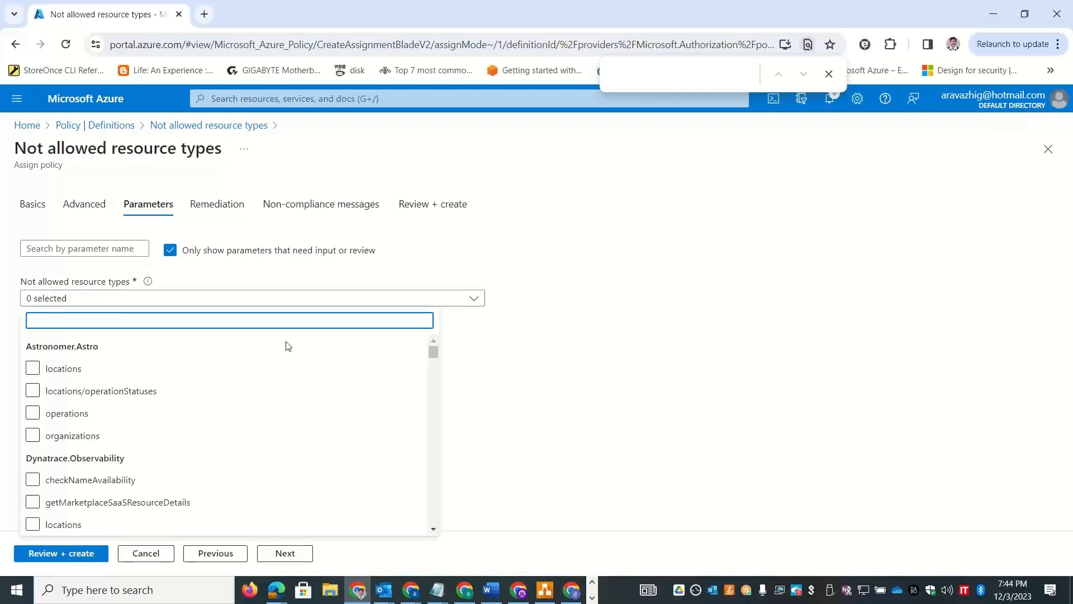
left_click_drag(432, 359, 433, 316)
left_click(84, 320)
type("Microsof.sto")
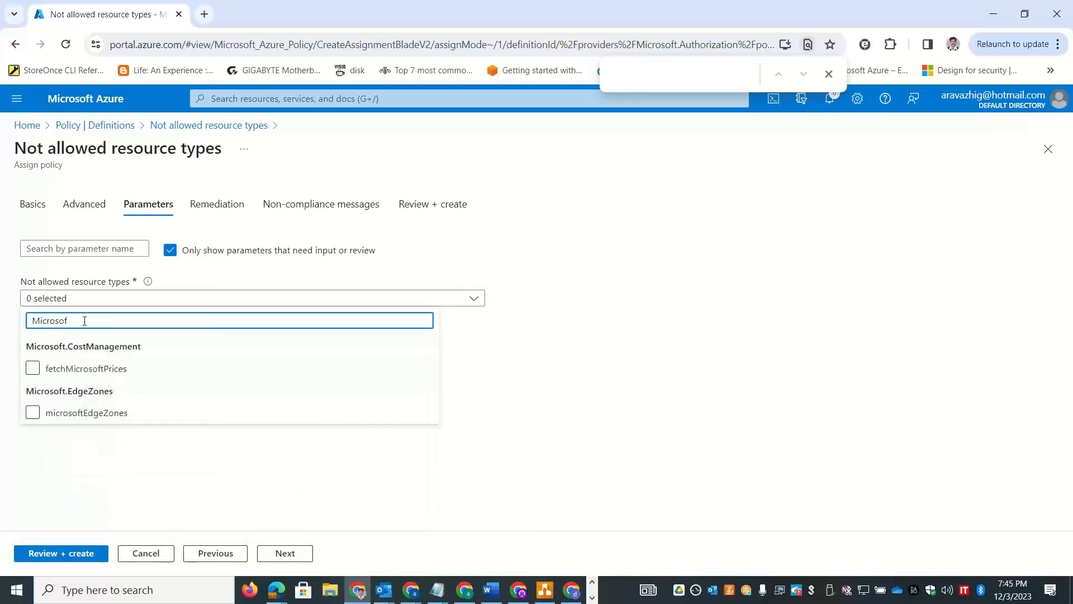
key("BackSpace")
key("BackSpace")
type("t.st")
key("BackSpace")
key("BackSpace")
key("BackSpace")
key("BackSpace")
key("BackSpace")
key("BackSpace")
key("BackSpace")
key("BackSpace")
Filter the resource types by "Storageaccou" and select storageAccounts under Microsoft.Storage as a type that is not allowed
type("Storage")
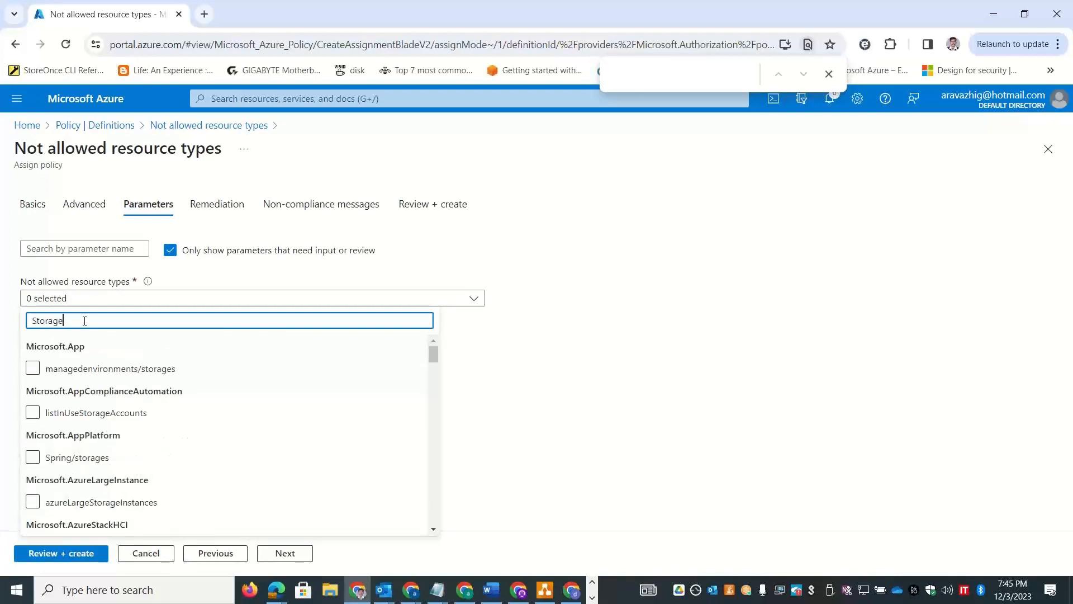
type("accou")
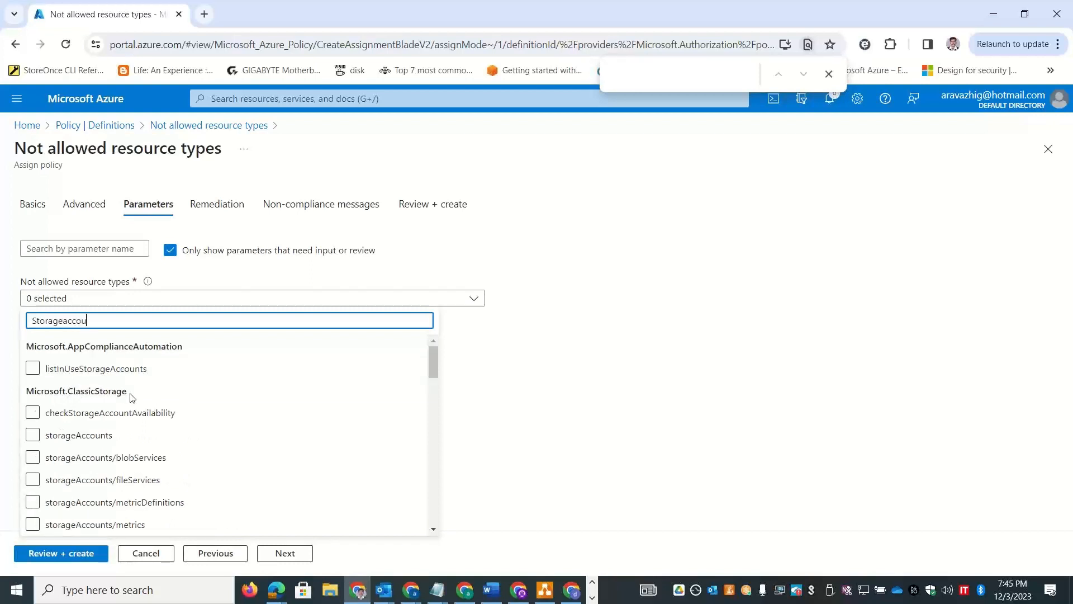
left_click(300, 364)
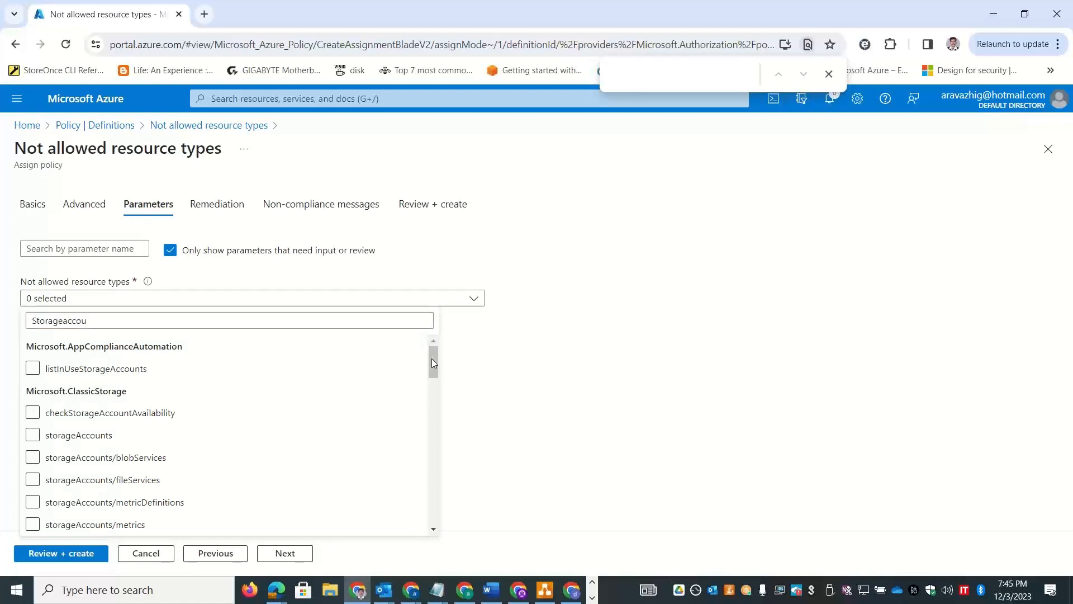
left_click_drag(432, 362, 437, 421)
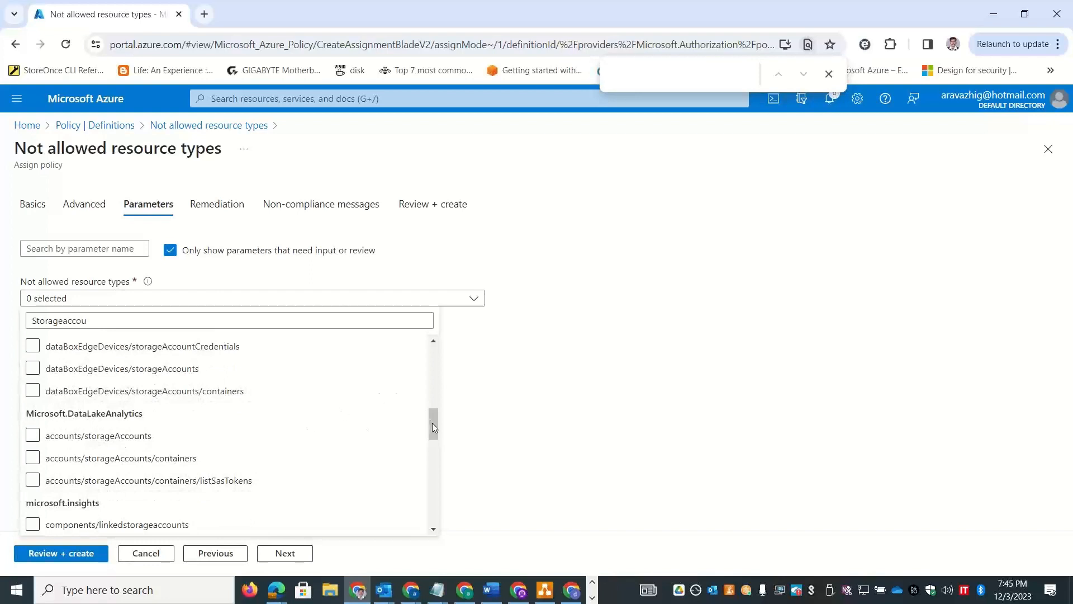
left_click_drag(432, 423, 434, 448)
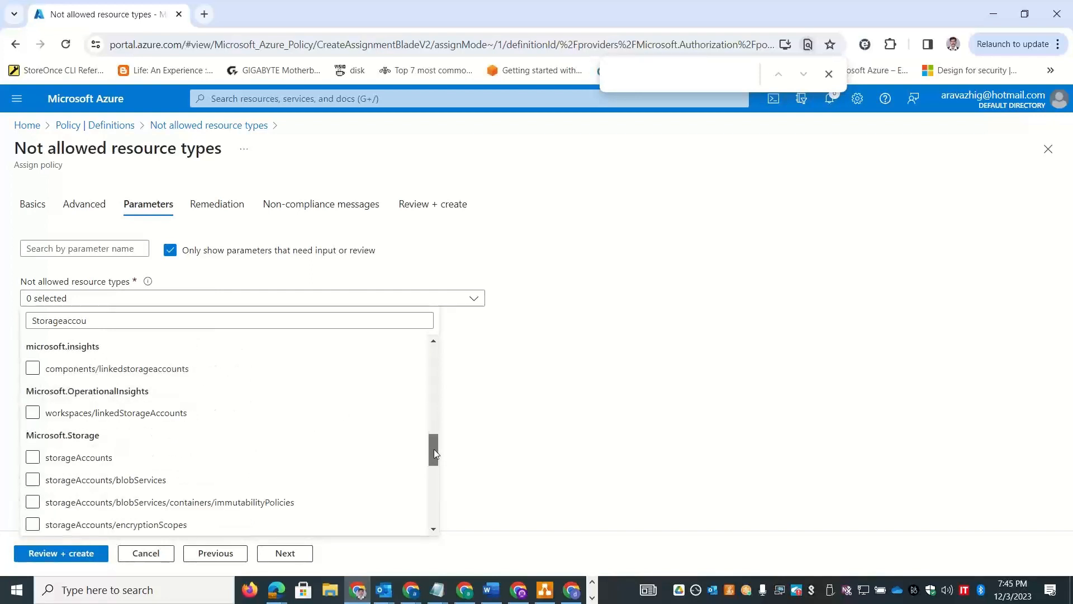
left_click(33, 457)
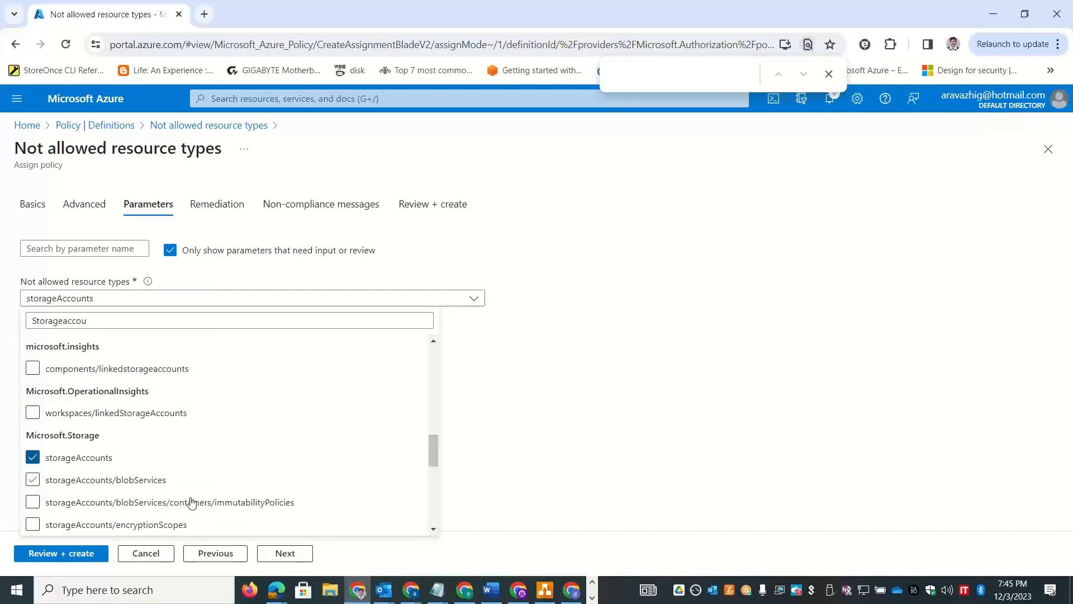
left_click(511, 480)
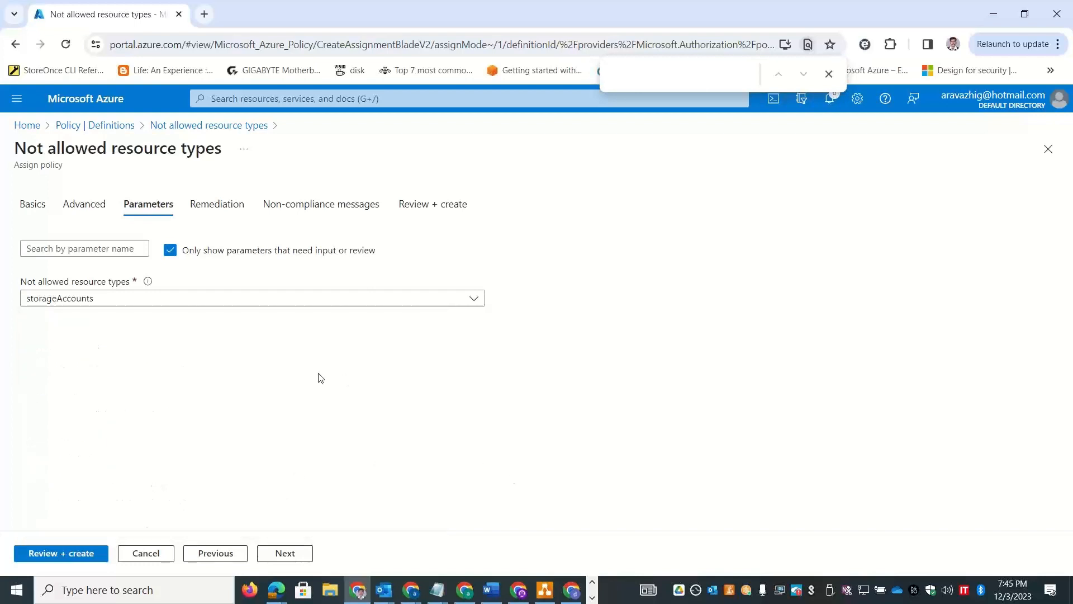
Set the non-compliance message to "As per stan org practice -- you should not create Storage in this Subscription" and create the assignment
left_click(216, 212)
left_click(291, 211)
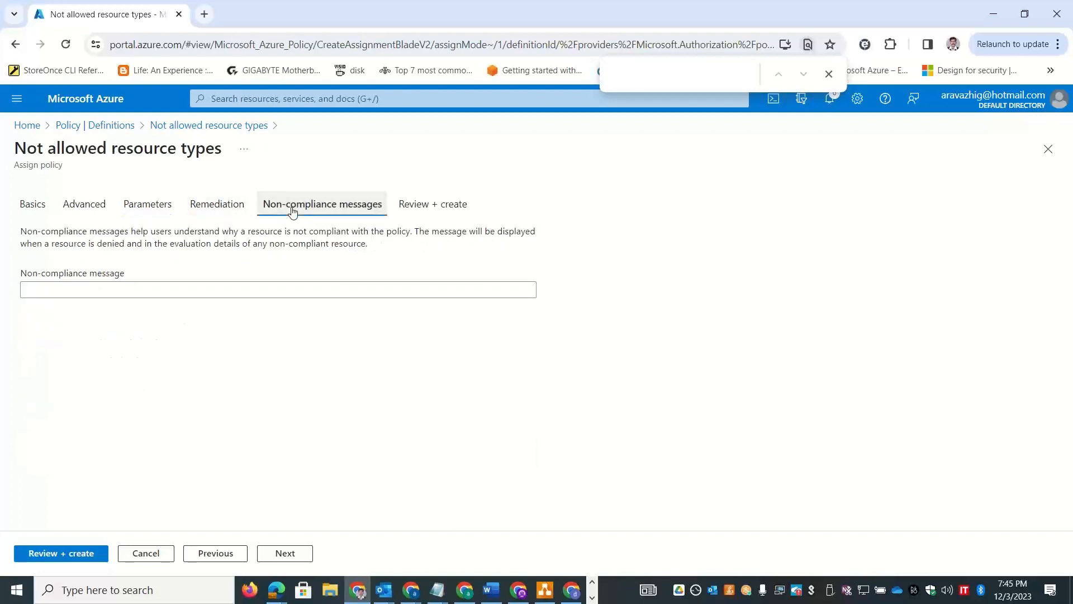
left_click(182, 289)
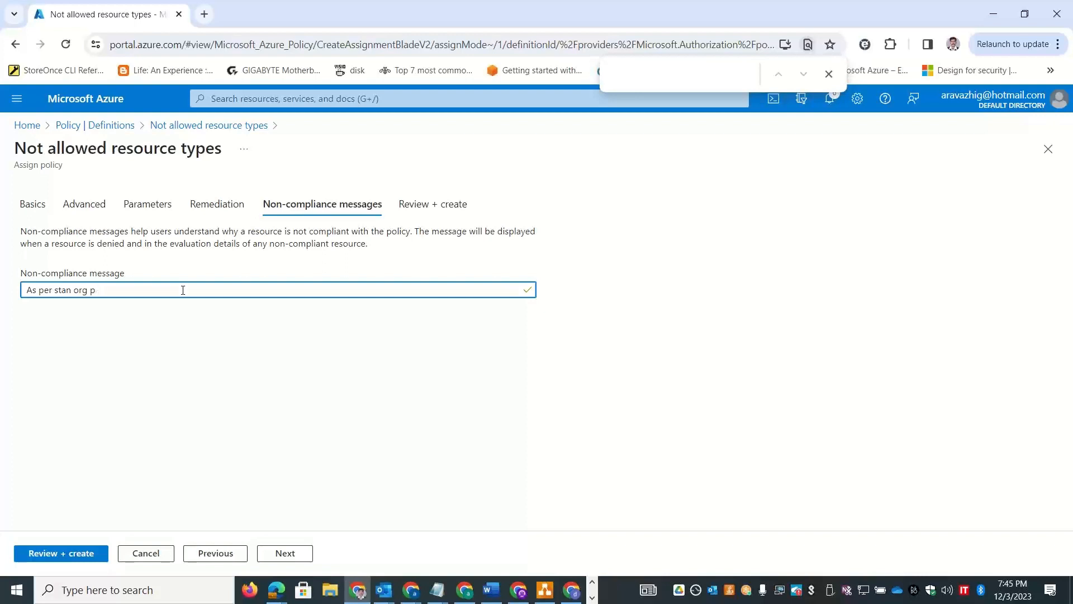
type("As per stan org practice -- you should not create Storage in ")
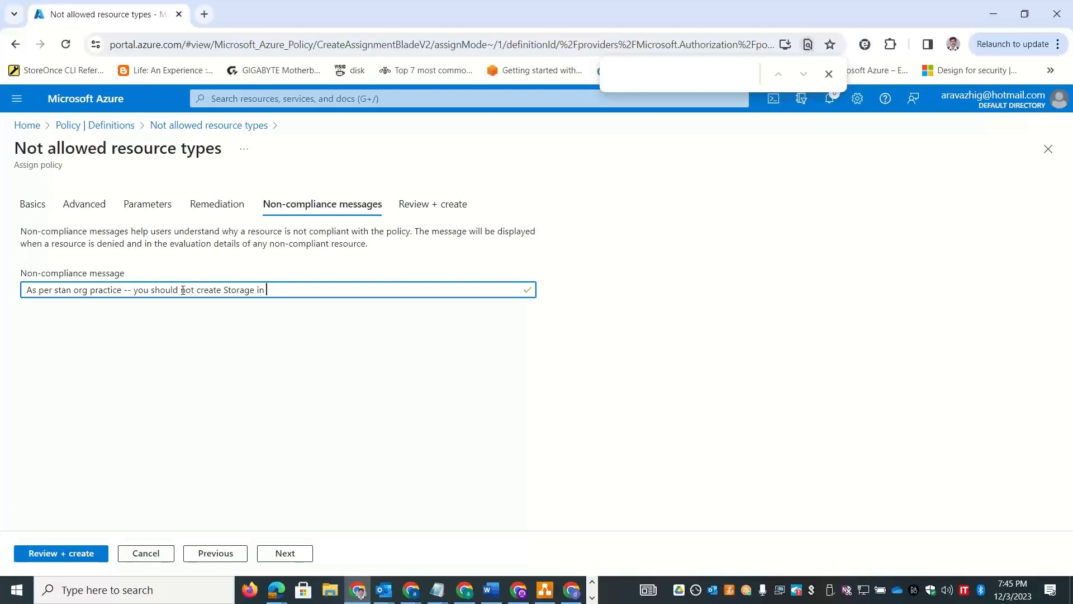
type("this Subscription")
left_click(87, 554)
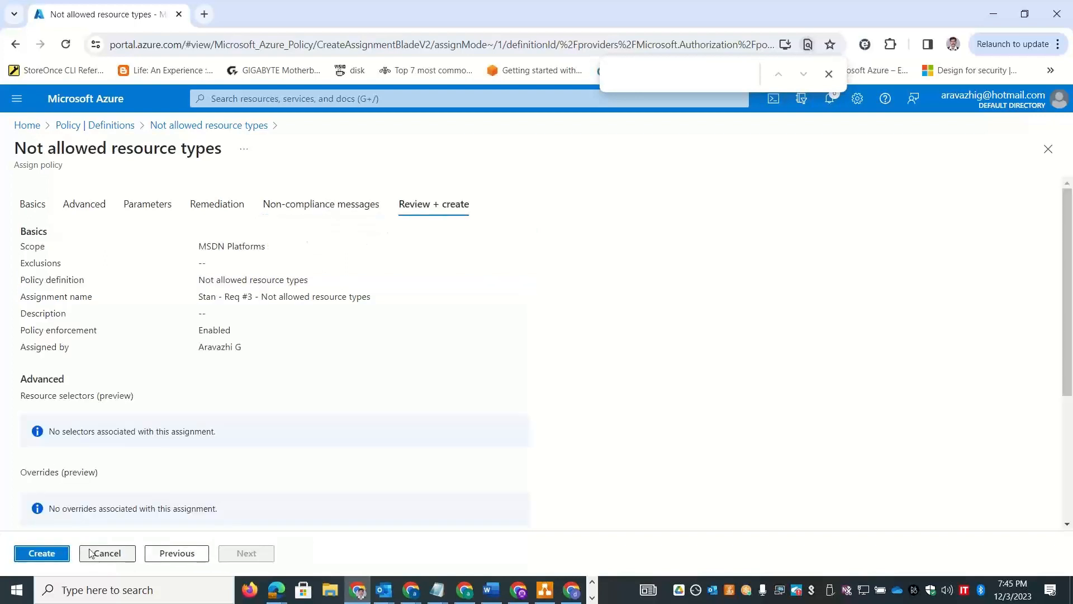
left_click(42, 553)
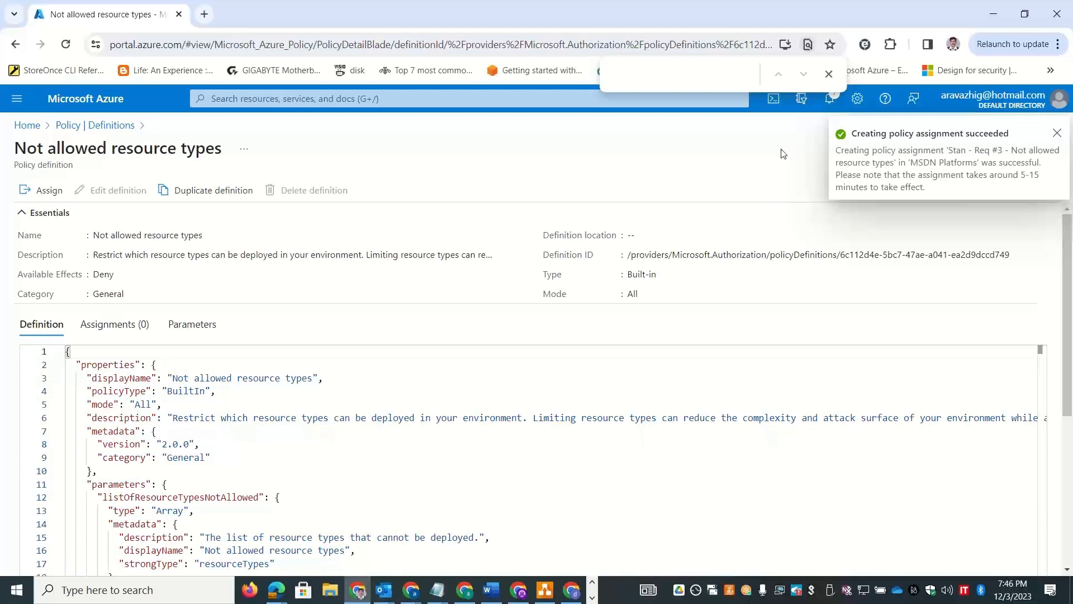
Switch to the requirements workbook in Excel and go to the Req #4 entry on allowed VM SKUs
key("alt+Tab")
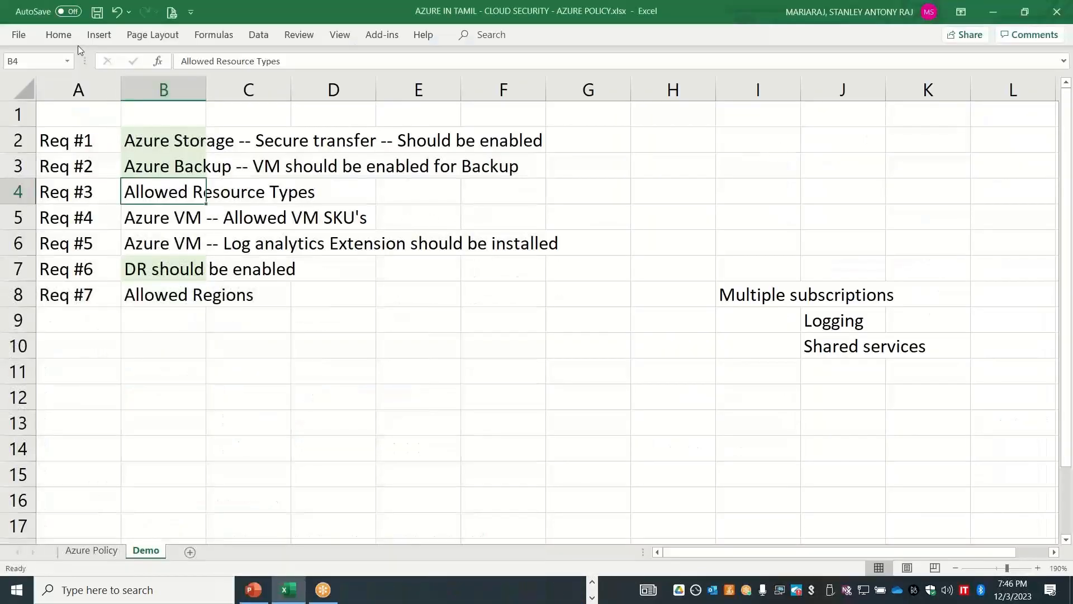
left_click(58, 35)
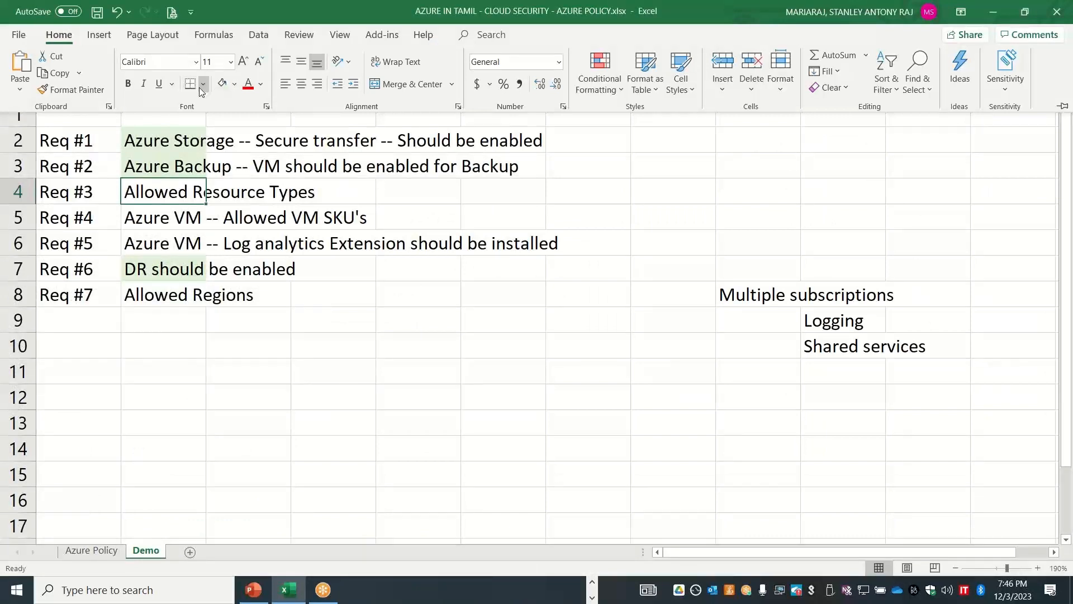
left_click(178, 226)
left_click(176, 223)
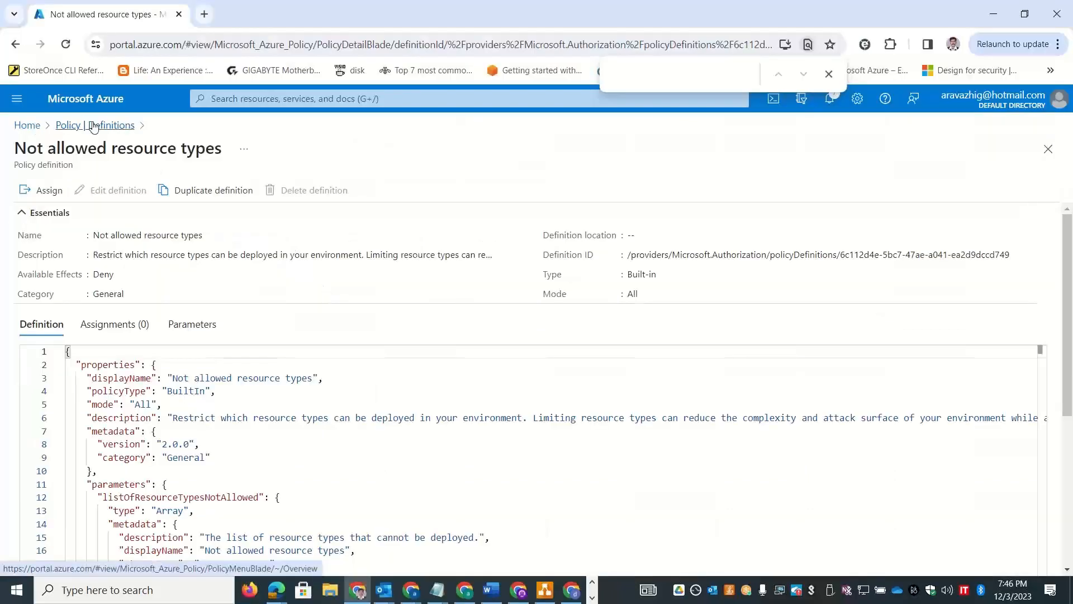
Return to the list of policy definitions in the Azure portal
left_click(93, 125)
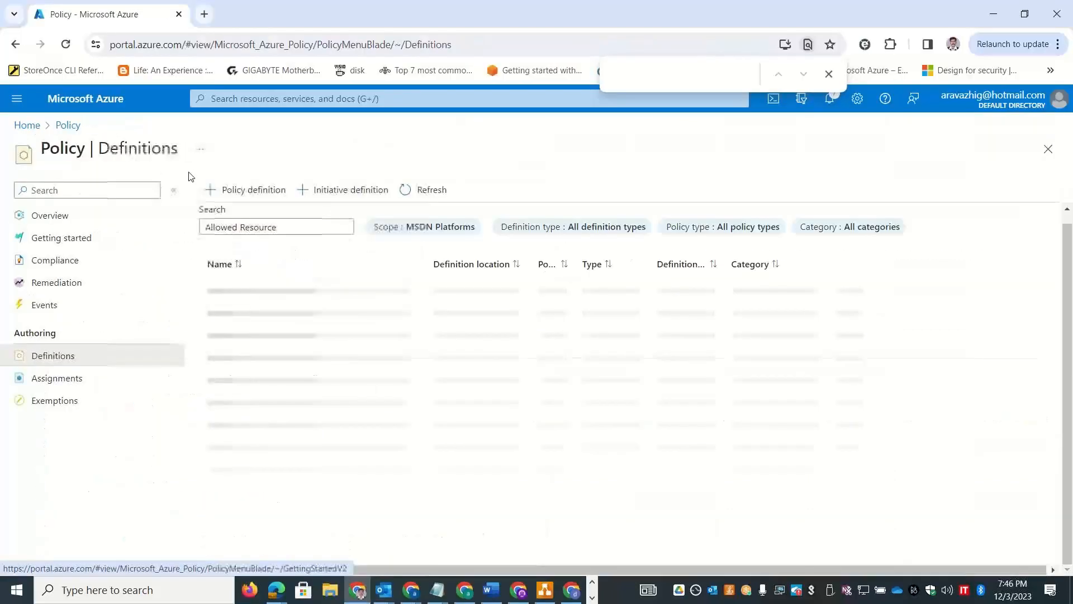
left_click(242, 193)
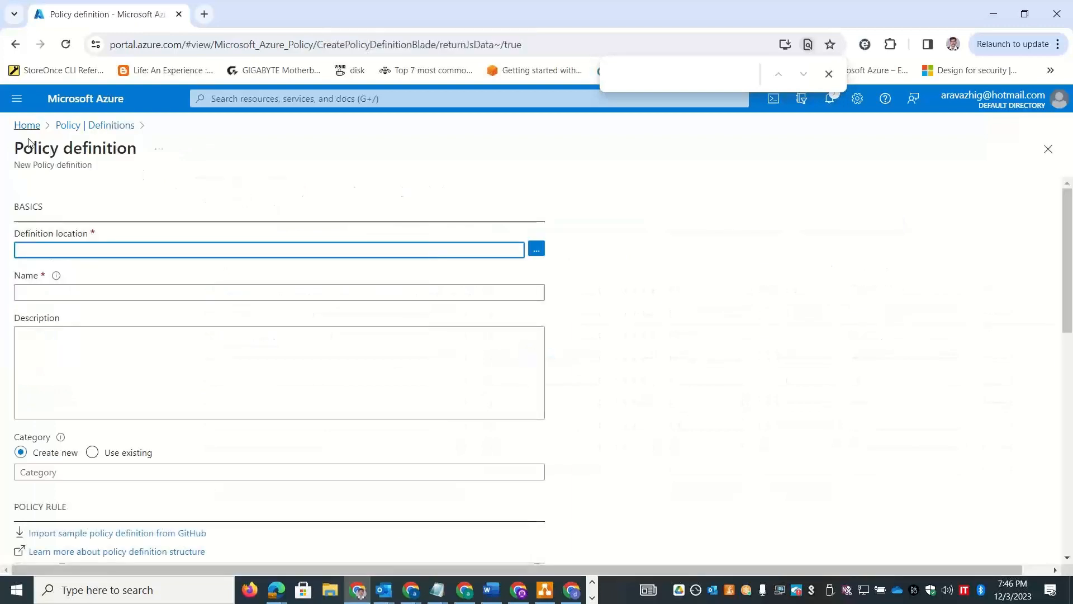
left_click(71, 124)
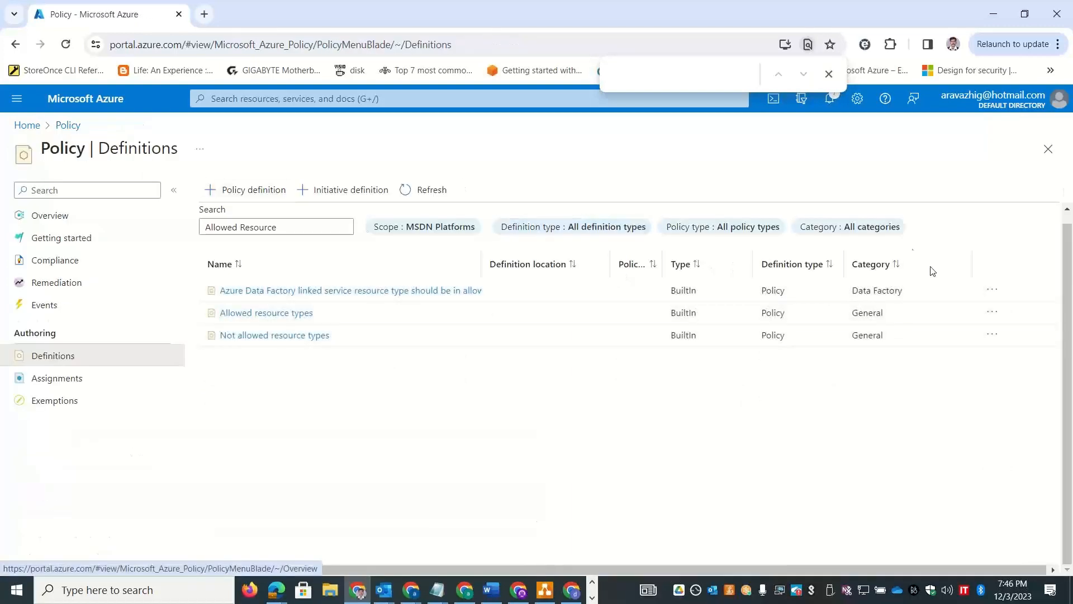
Try to filter the policy definitions by the Compute category
left_click(867, 226)
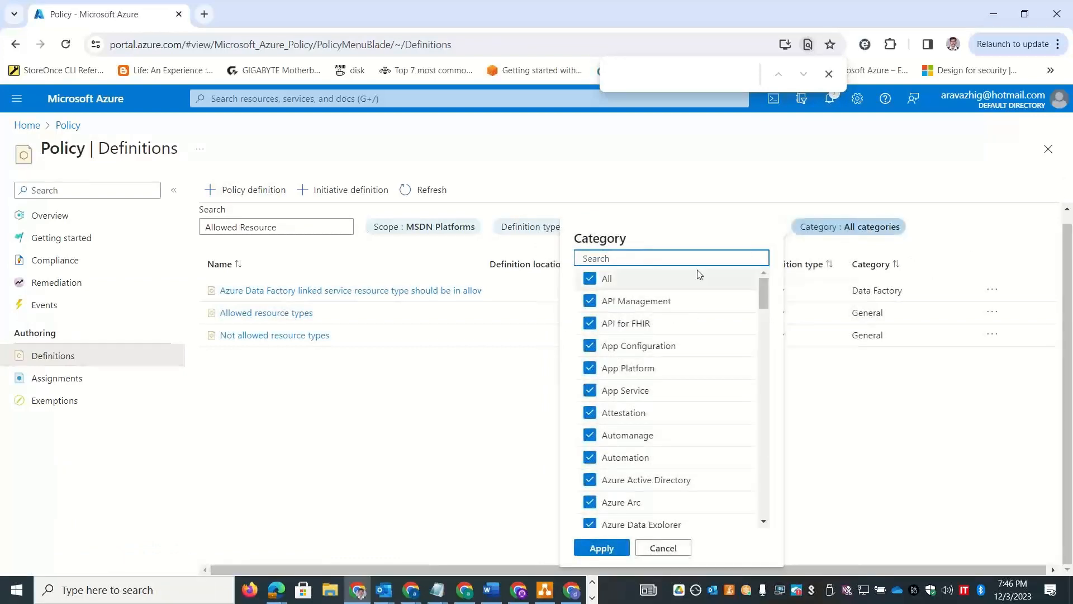
type("Compute")
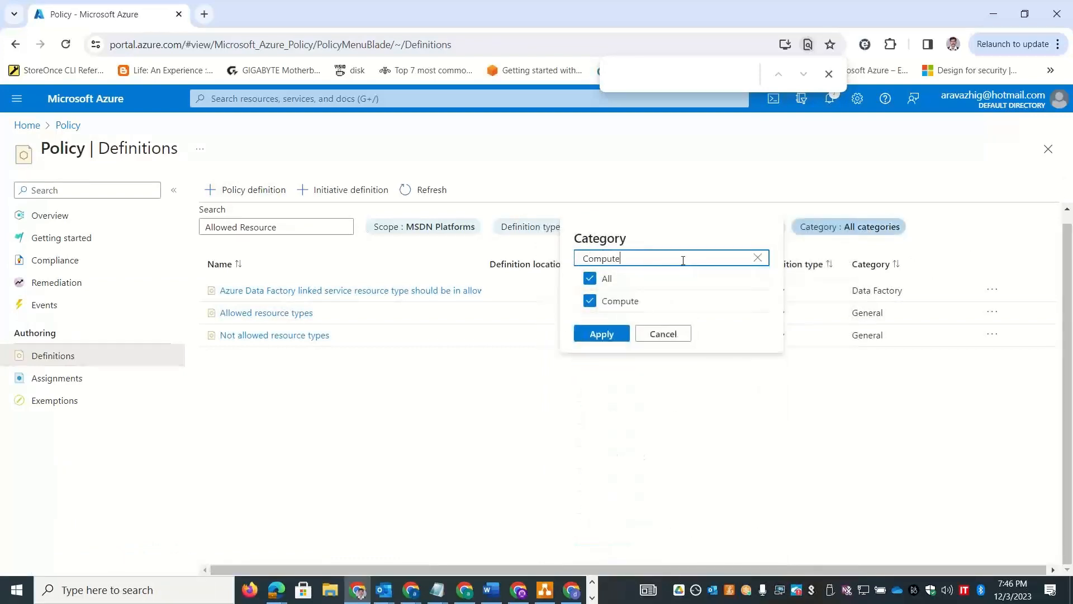
left_click(613, 333)
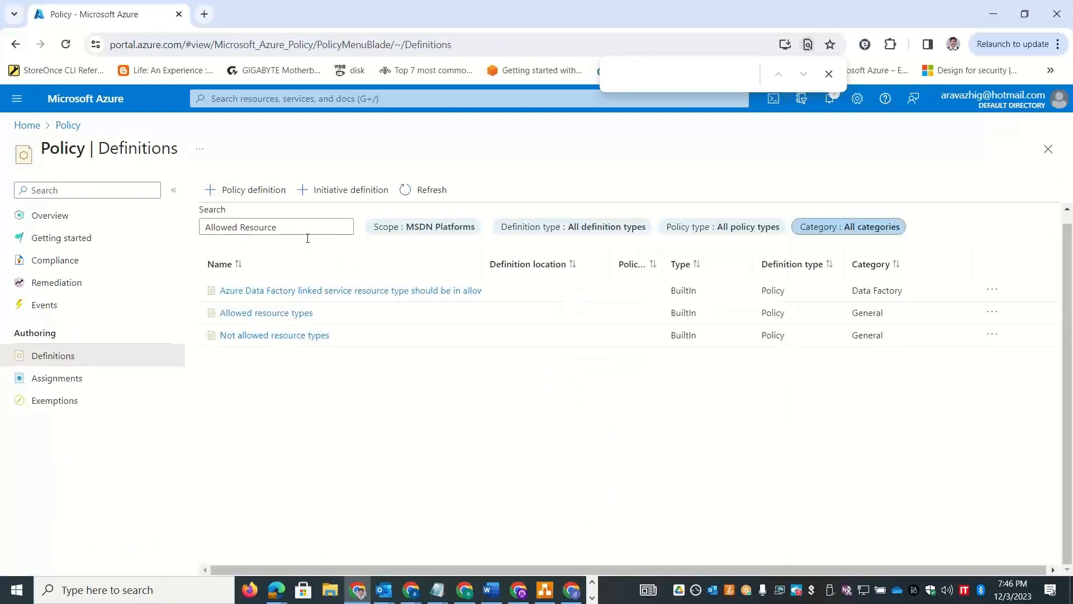
Change the definitions search to "Allowed" and open the "Allowed virtual machine size SKUs" policy definition
left_click_drag(308, 238, 238, 236)
type("SK")
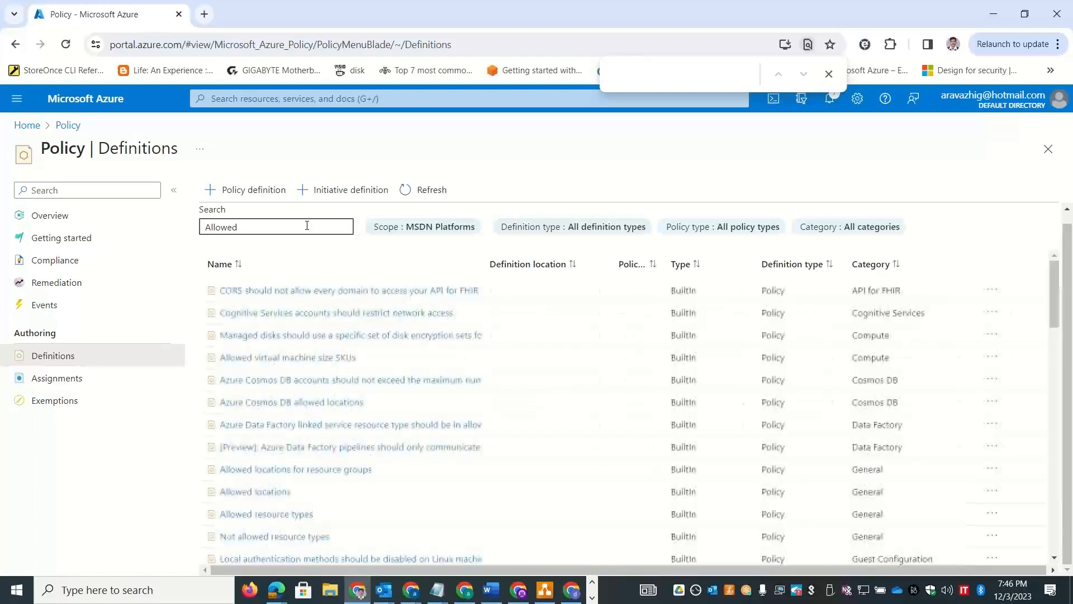
left_click(302, 359)
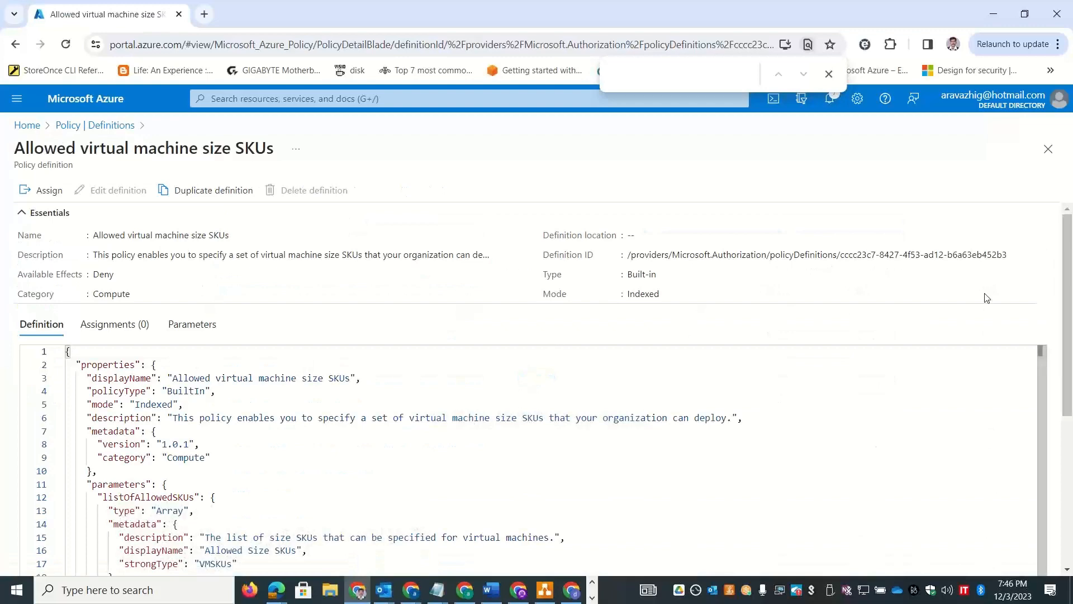
Start assigning the policy and set its scope to the MSDN Platforms subscription and the RG-PRD-STAN-001 resource group
left_click_drag(1069, 287, 1071, 208)
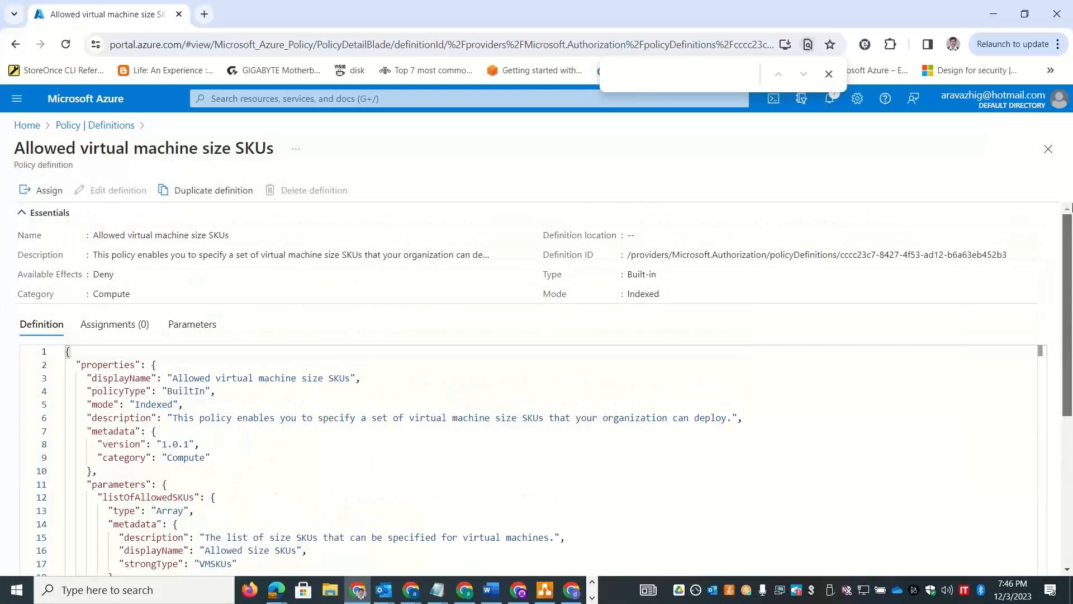
left_click(48, 191)
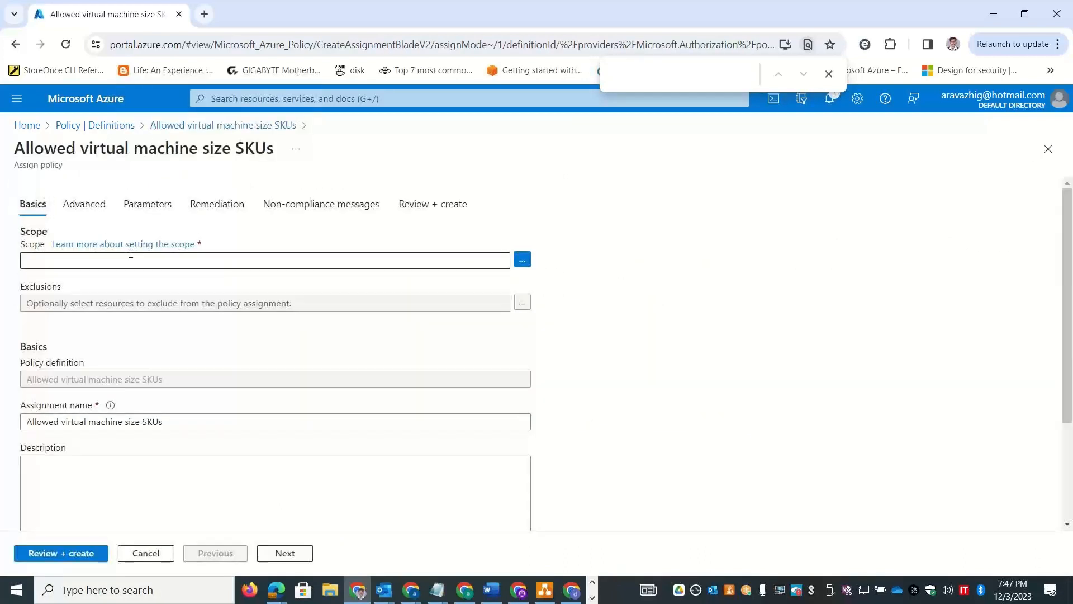
left_click(523, 260)
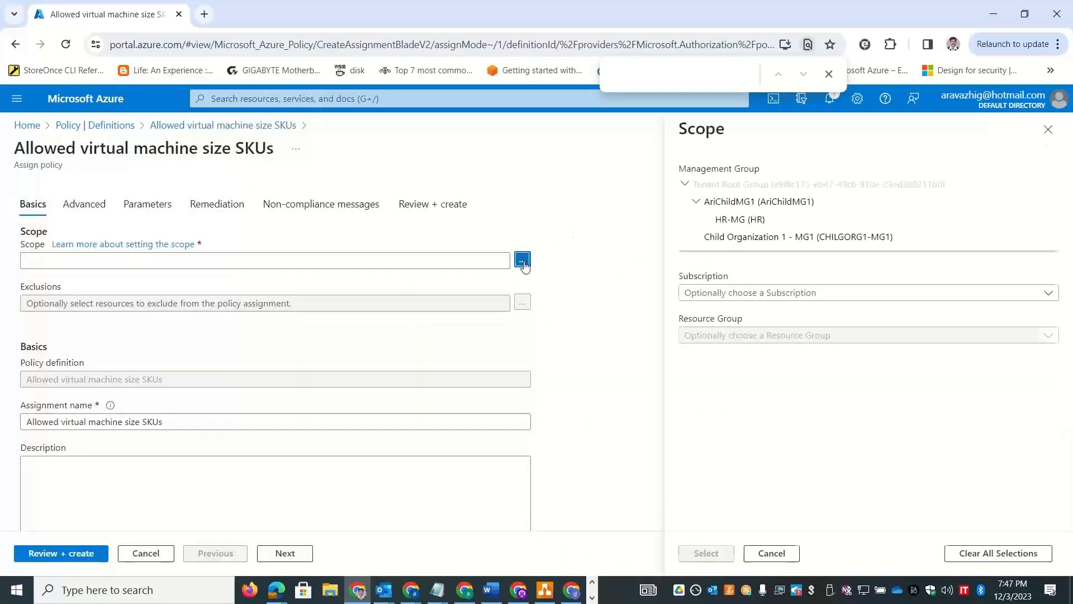
left_click(726, 294)
left_click(718, 341)
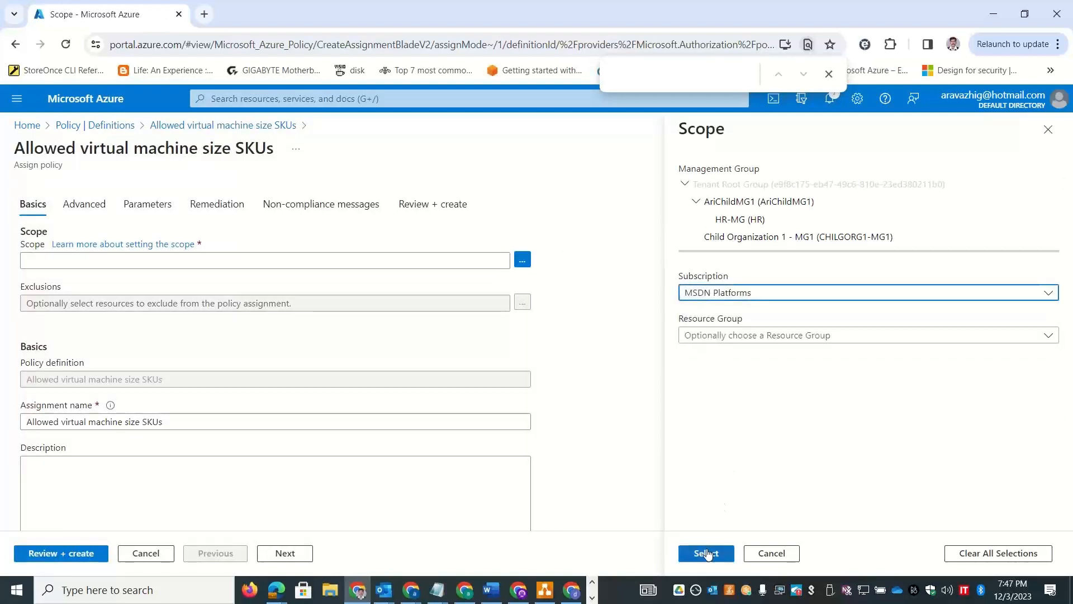
left_click(743, 335)
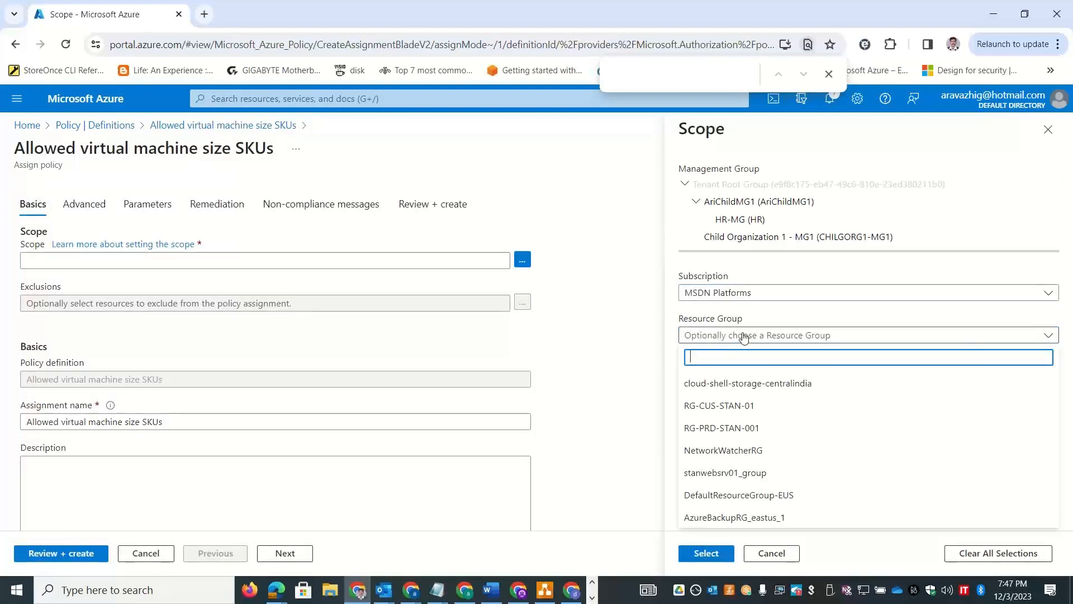
left_click(765, 428)
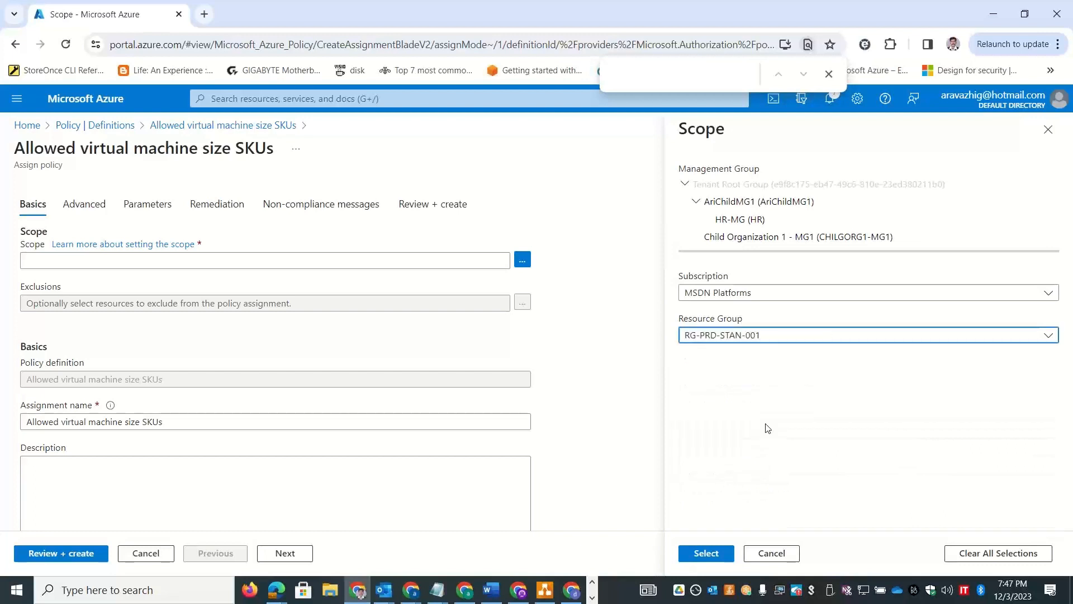
left_click(706, 553)
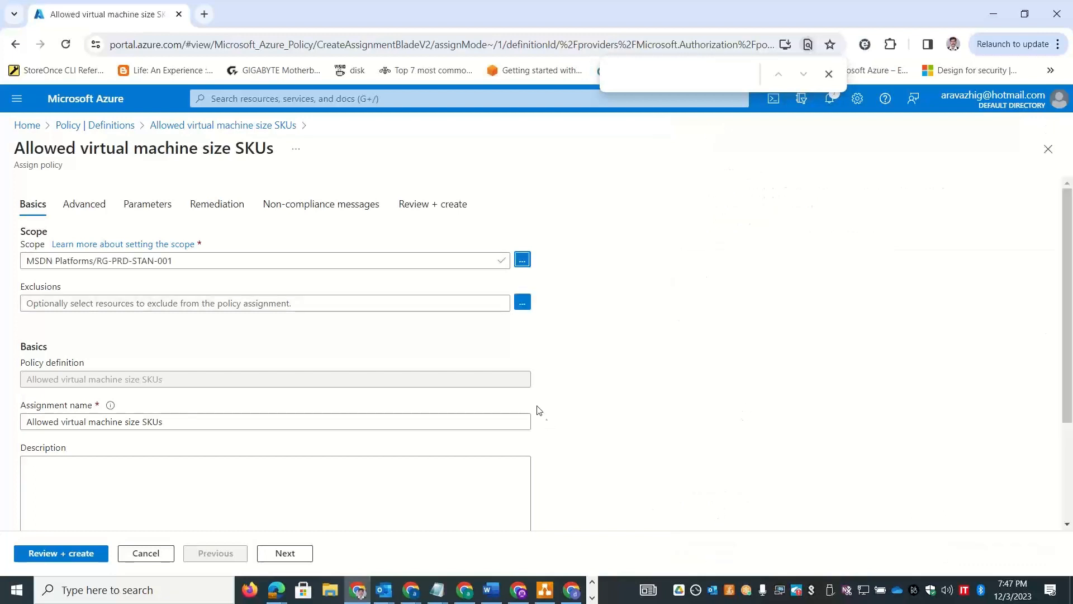
Prefix the assignment name so that it reads "Stan - Req #4 - Allowed virtual machine size SKUs"
left_click(26, 420)
type("Stan - Re")
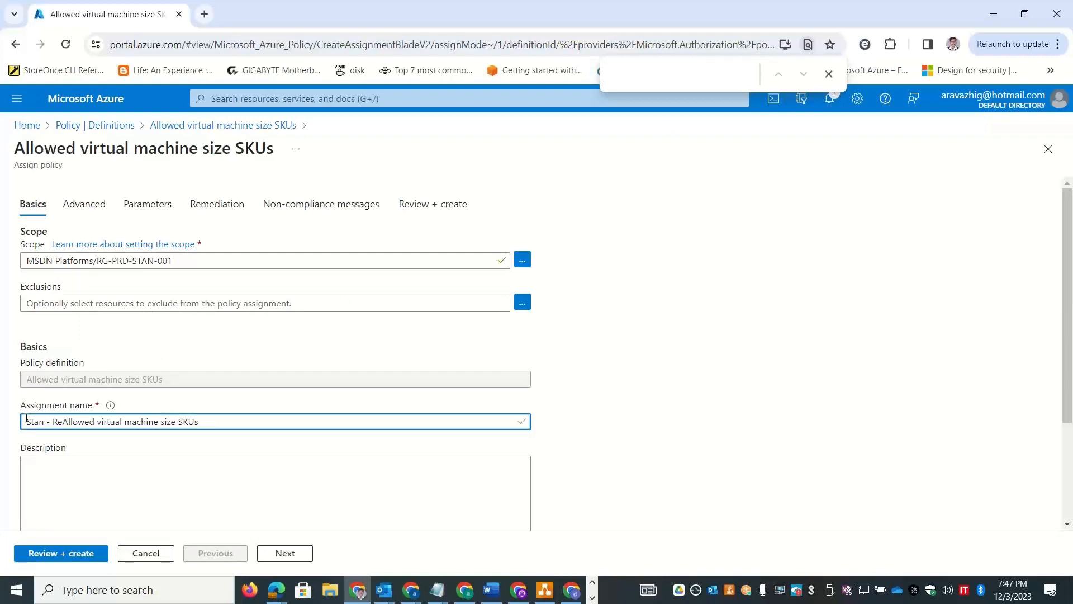
type("q3")
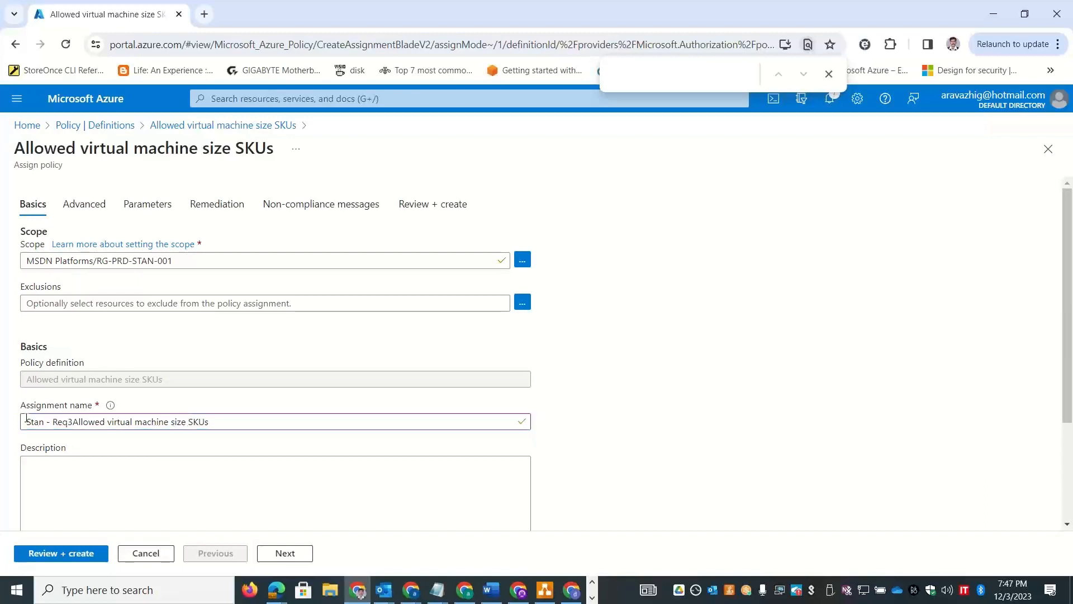
key("ctrl+super+Right")
key("ctrl+super+Left")
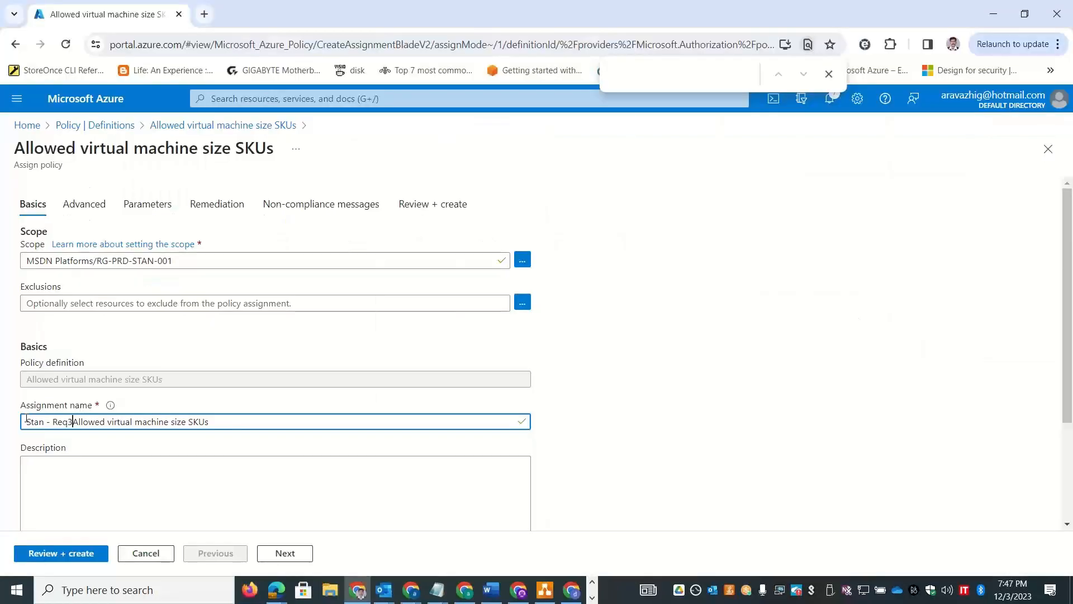
key("BackSpace")
type("#4 -")
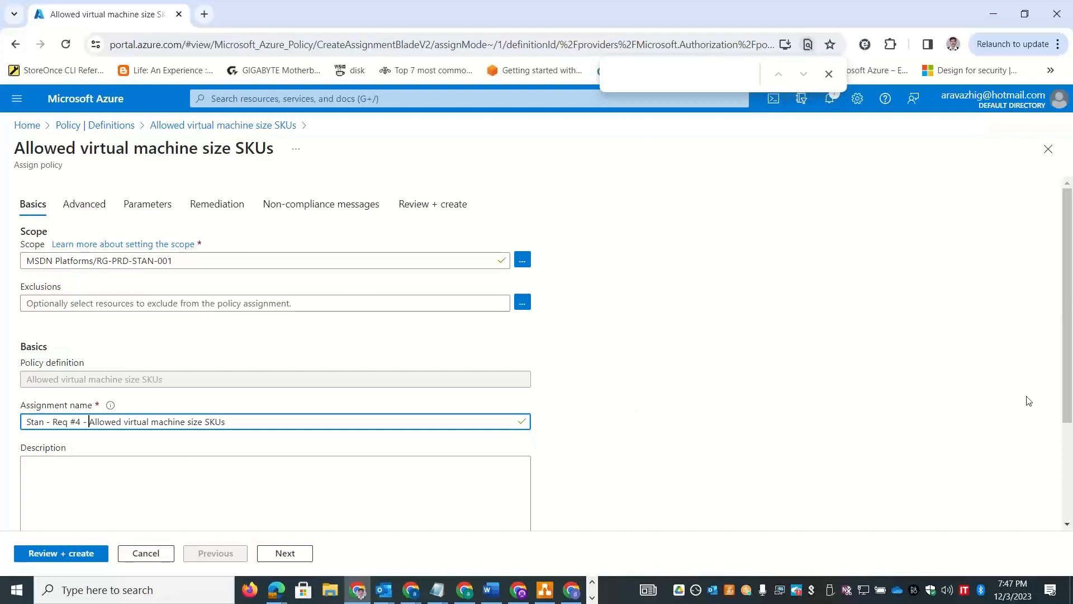
In the policy parameters, select Basic_A0, Standard_A0 and Standard_B2ms as the allowed size SKUs
scroll(1070, 339, "down", 3)
scroll(1070, 339, "up", 3)
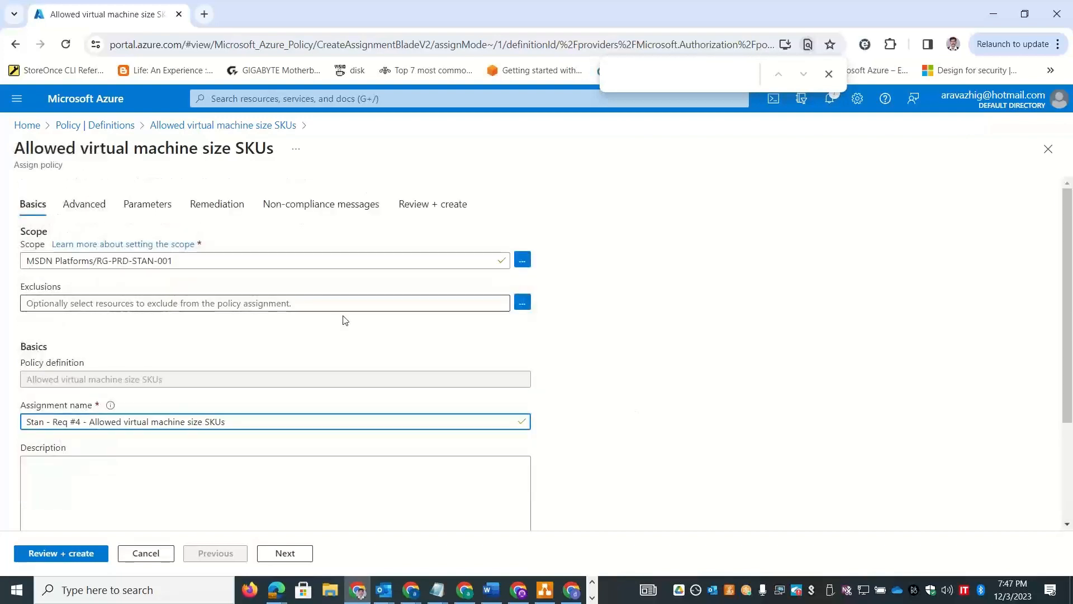
left_click(147, 206)
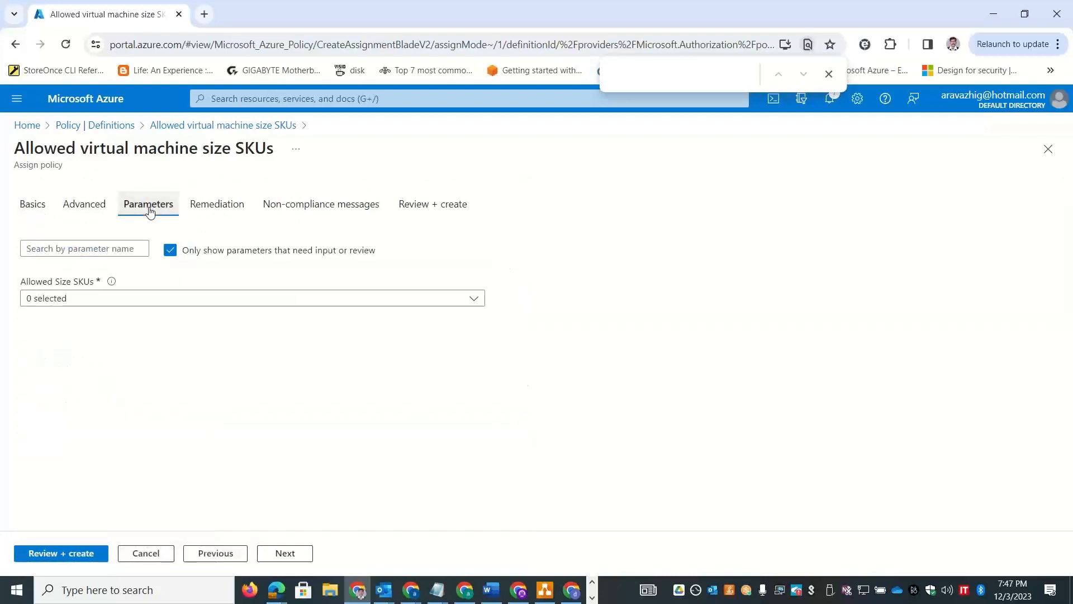
left_click(131, 298)
left_click(223, 368)
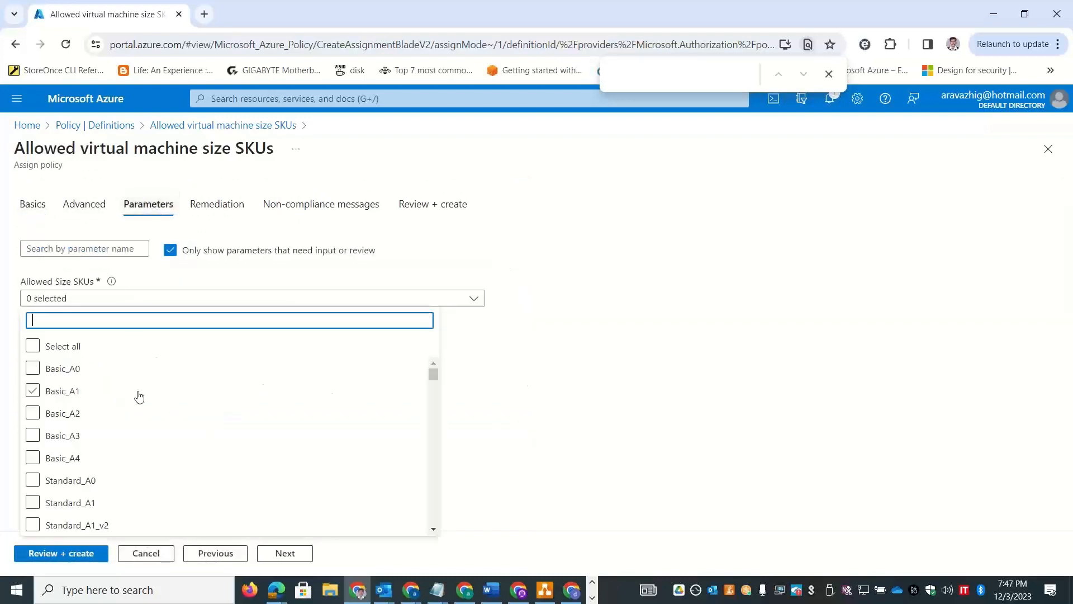
left_click(33, 370)
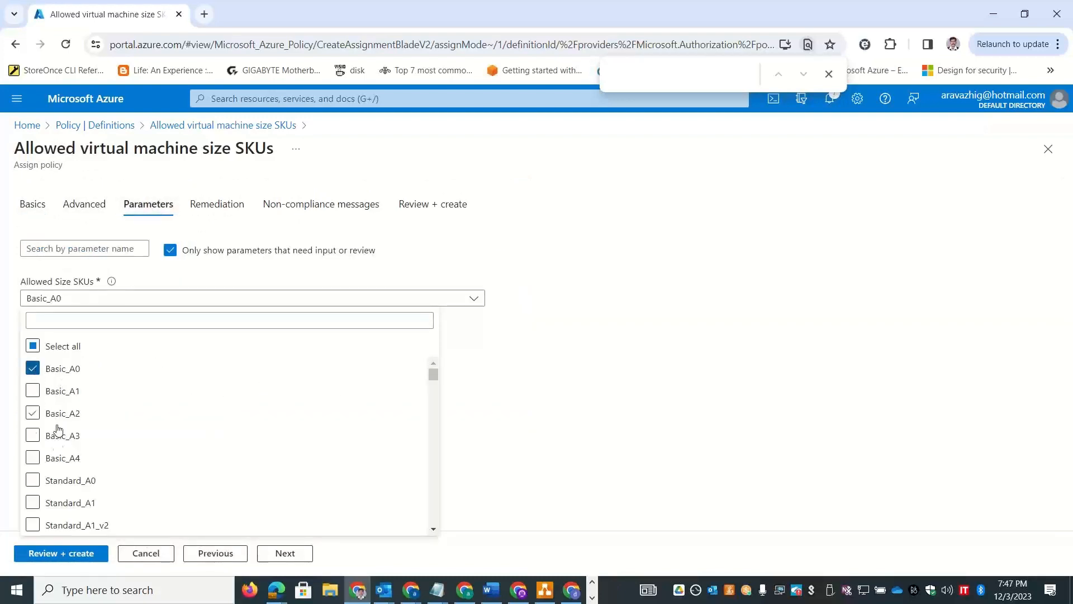
left_click(43, 481)
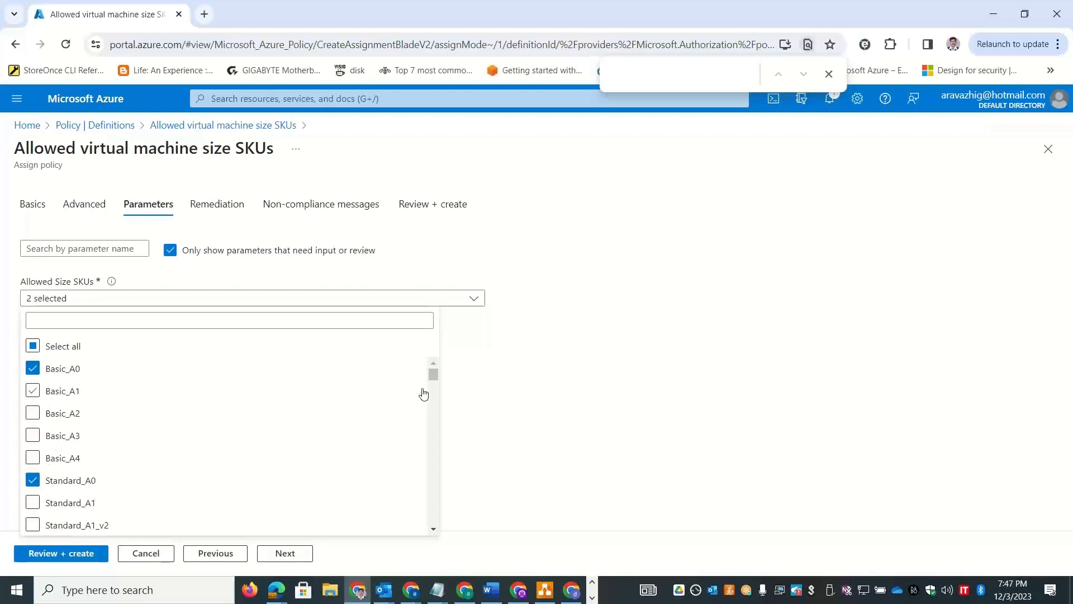
left_click_drag(437, 379, 435, 384)
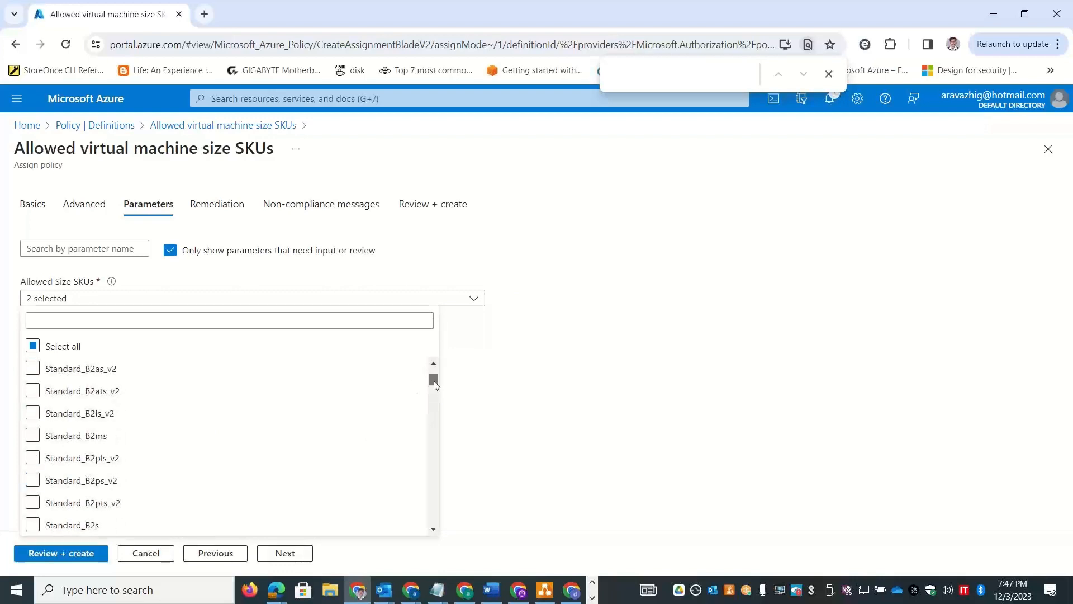
left_click(37, 437)
left_click(547, 430)
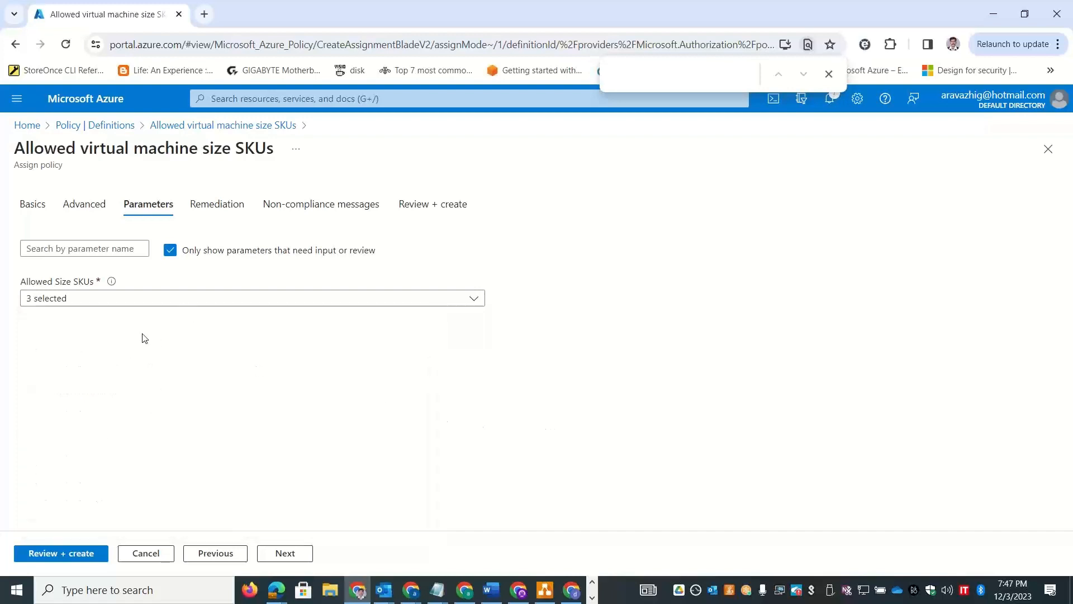
Set the non-compliance message to "Stan Org Policy - restricts you to create non A and B series VM's" and create the assignment
left_click(224, 206)
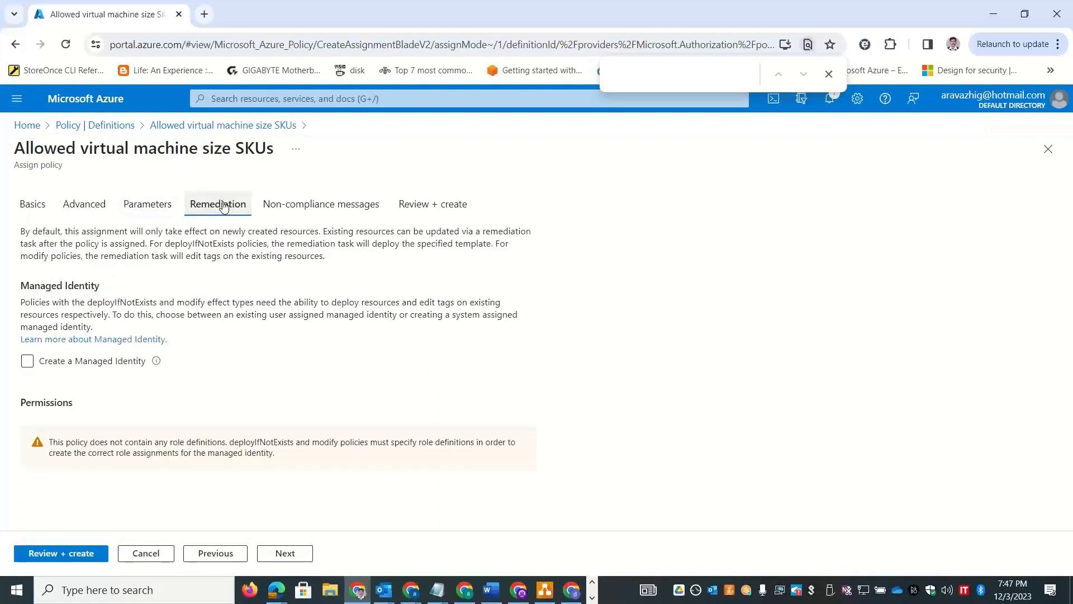
left_click(322, 204)
left_click(31, 206)
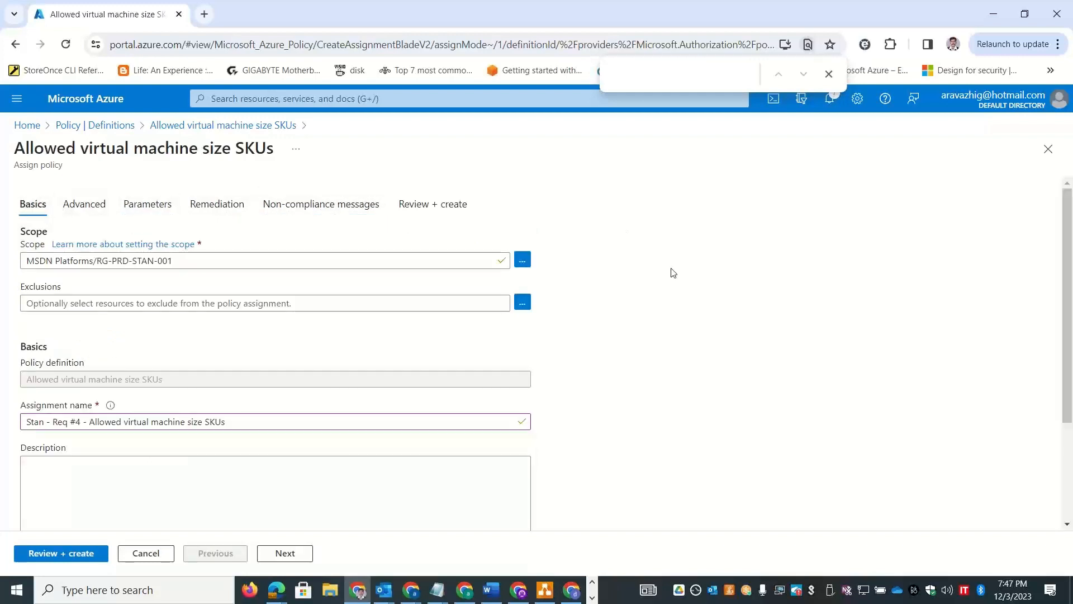
left_click_drag(1071, 251, 1071, 437)
scroll(1071, 343, "up", 3)
left_click(322, 216)
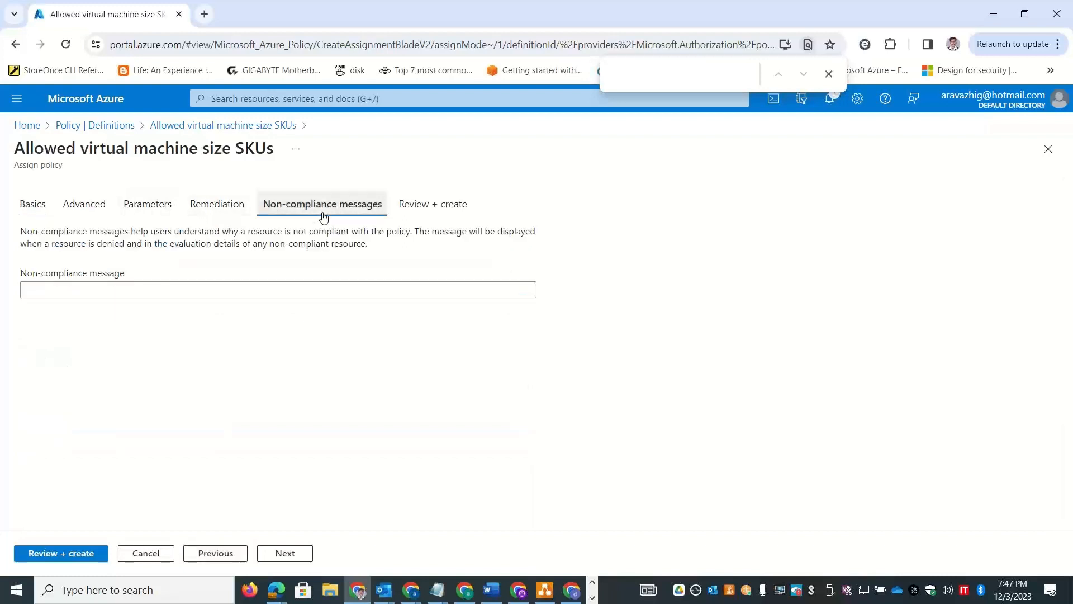
left_click(123, 292)
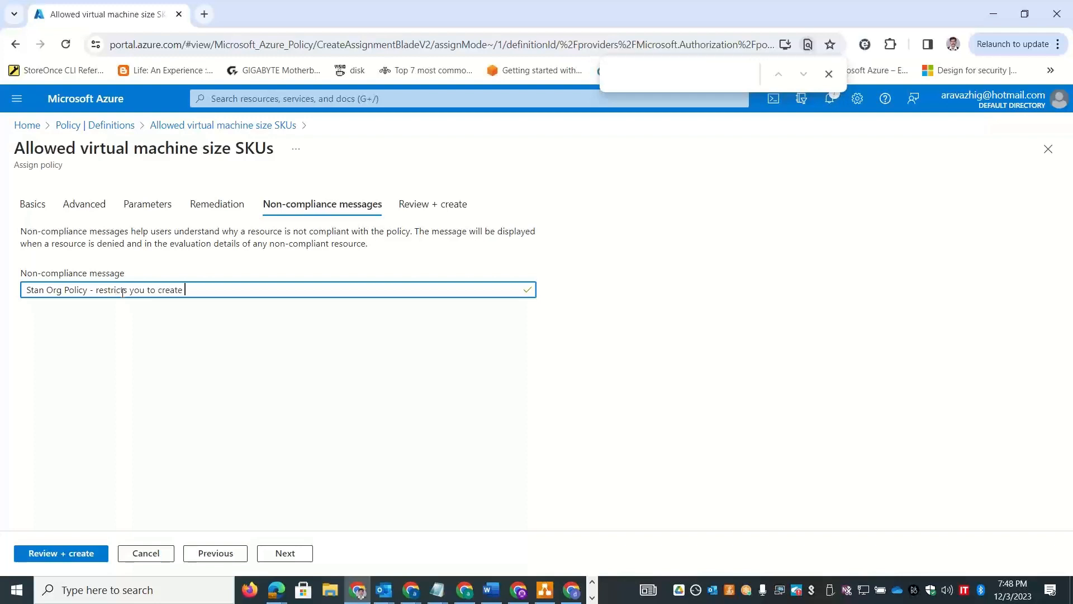
type("non A and B series VM's")
left_click(72, 551)
left_click(50, 554)
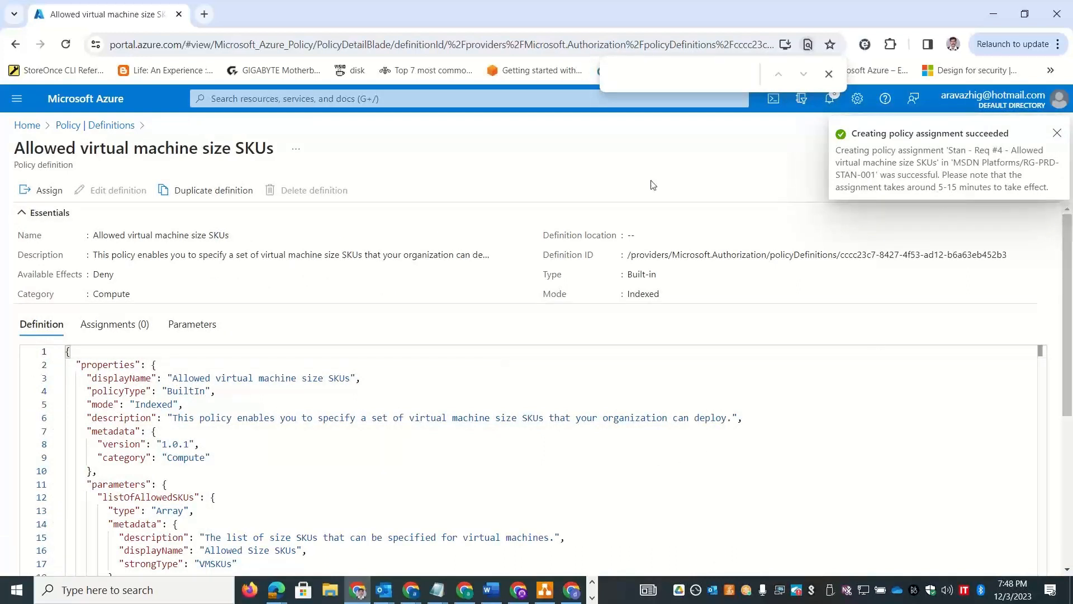
Reopen the Policy service from the portal home and look through its assignments and definitions lists
left_click(101, 126)
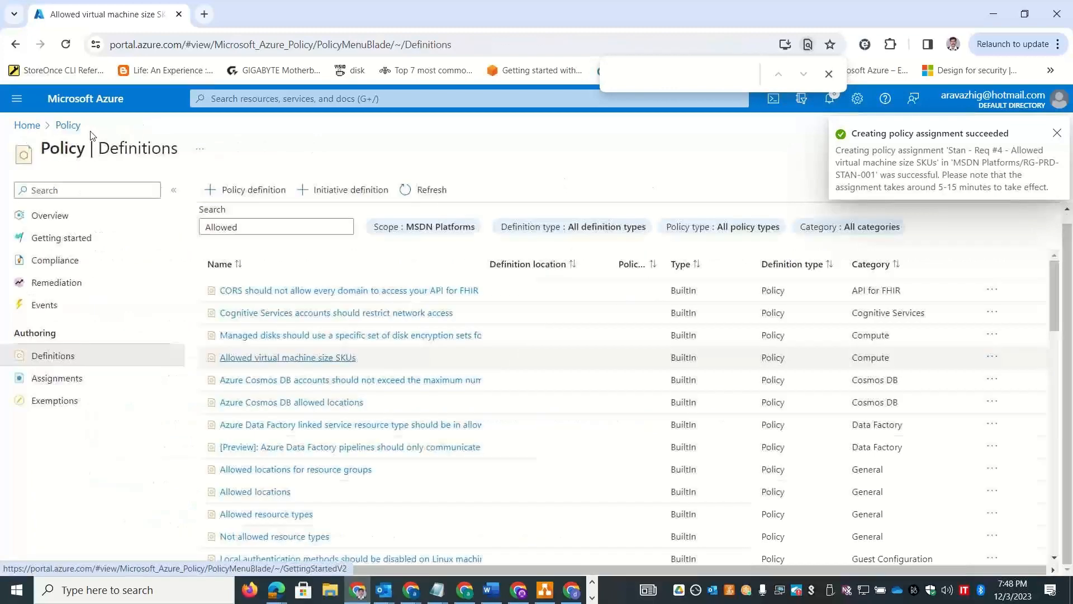
left_click(26, 126)
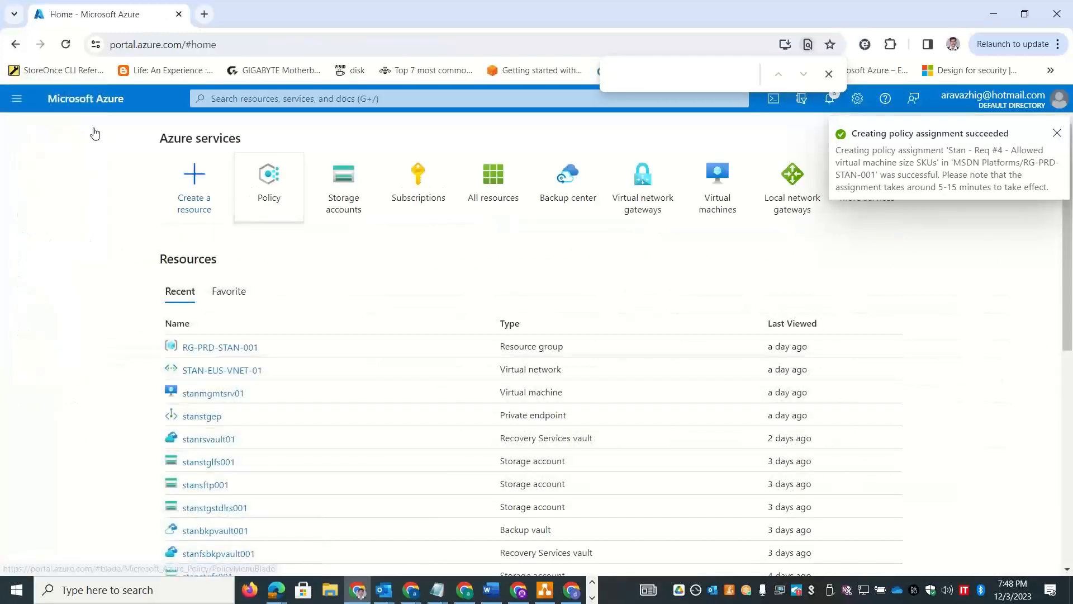
left_click(267, 184)
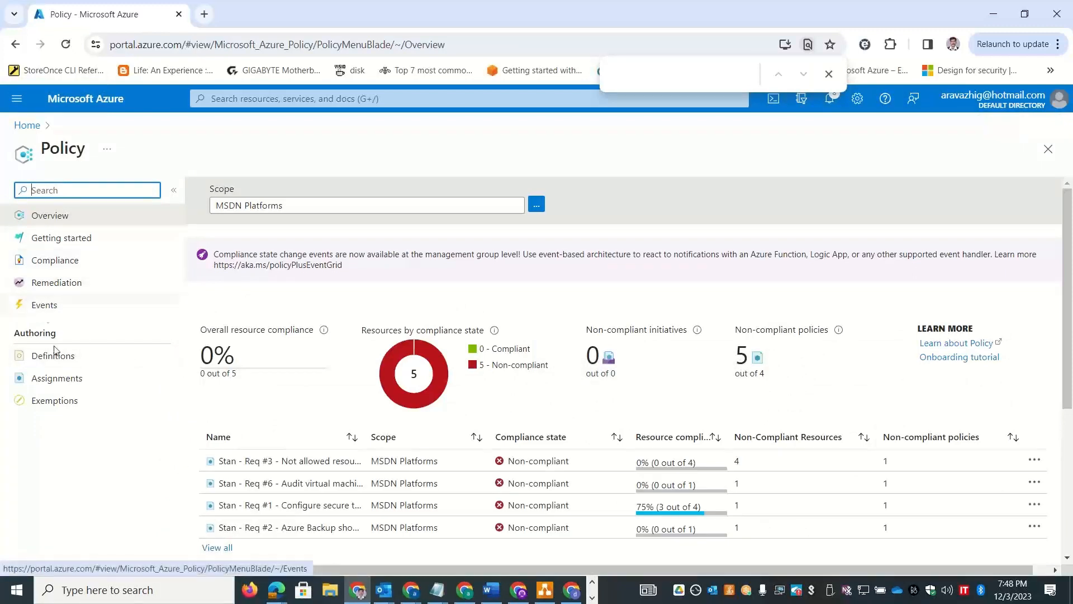
left_click(77, 380)
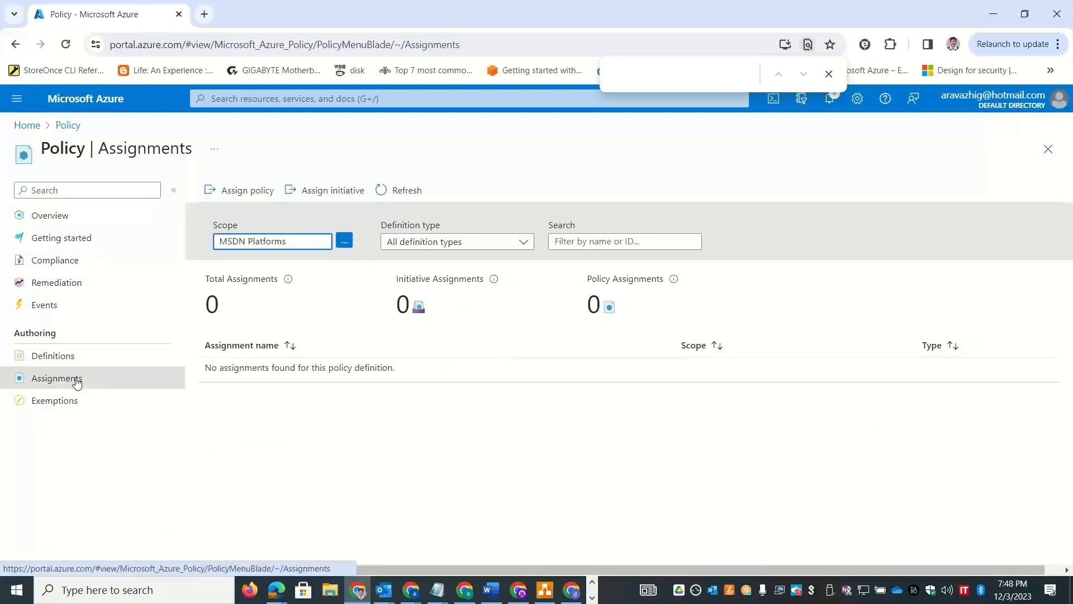
left_click(68, 361)
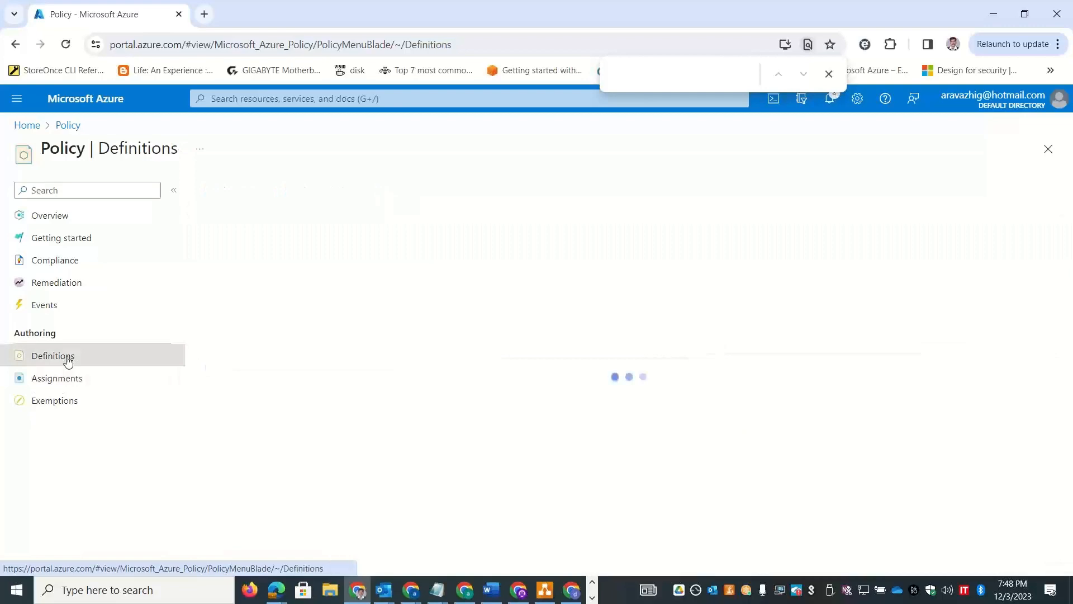
left_click(71, 377)
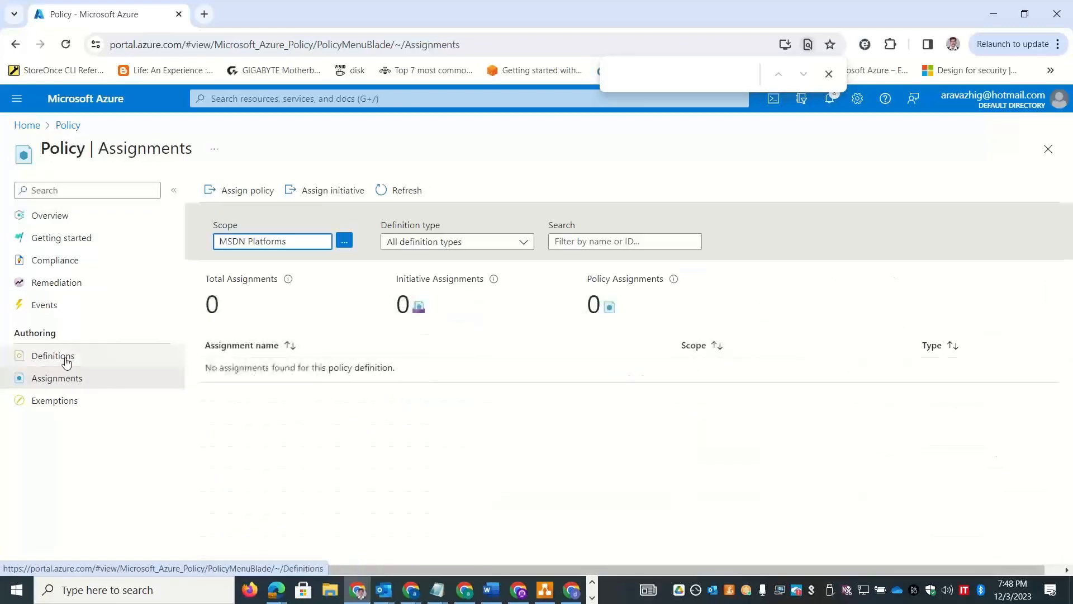
left_click(66, 358)
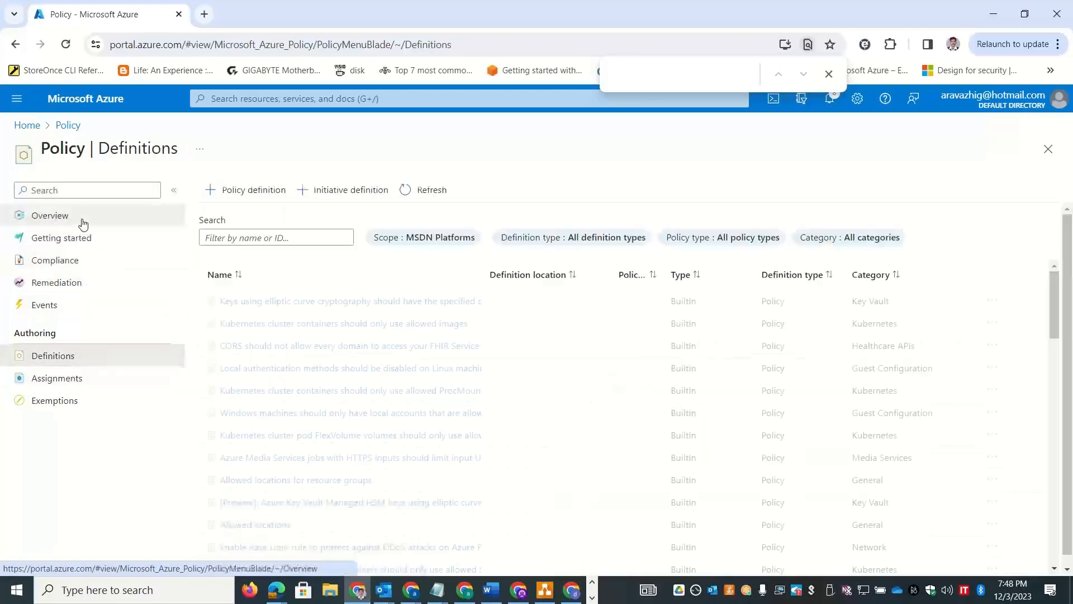
Widen the policy name column in the overview and examine the compliance of the assigned policies, including the full compliance list
left_click(83, 223)
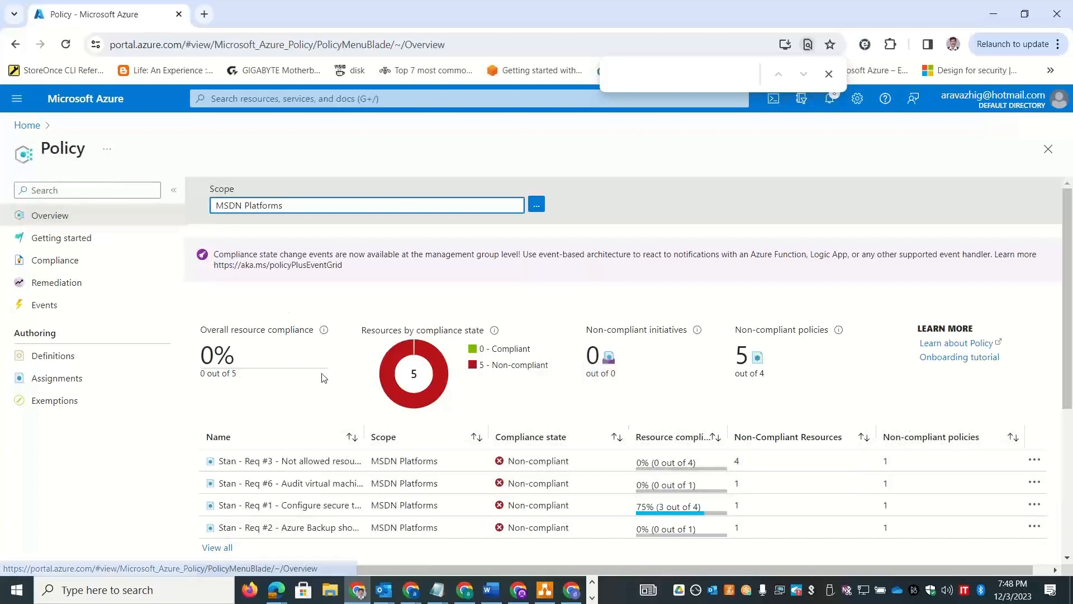
left_click_drag(431, 437, 450, 436)
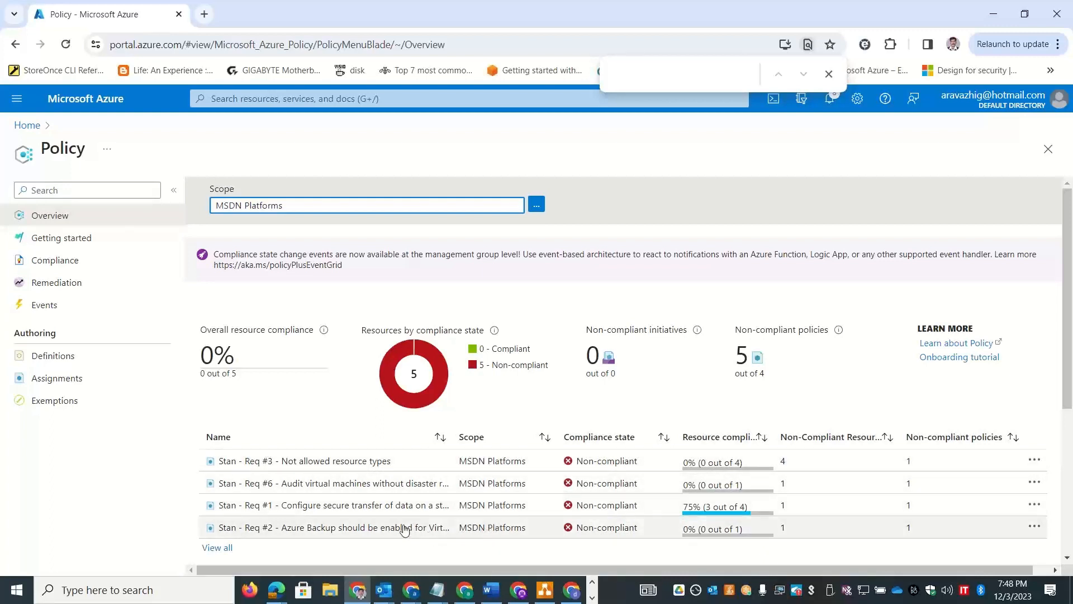
left_click(219, 547)
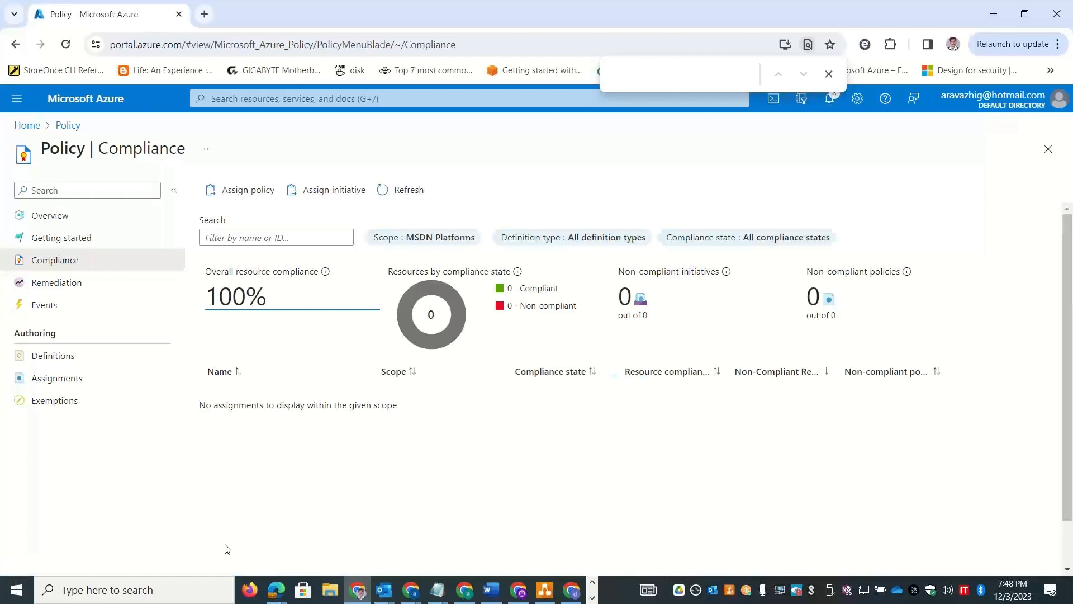
left_click(81, 217)
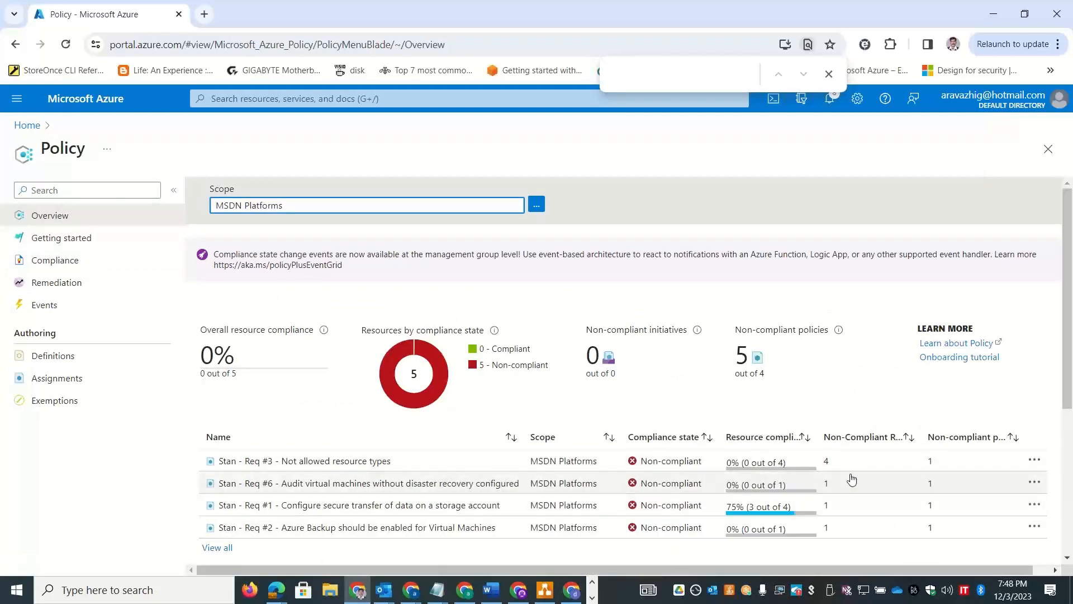
left_click_drag(837, 487, 819, 490)
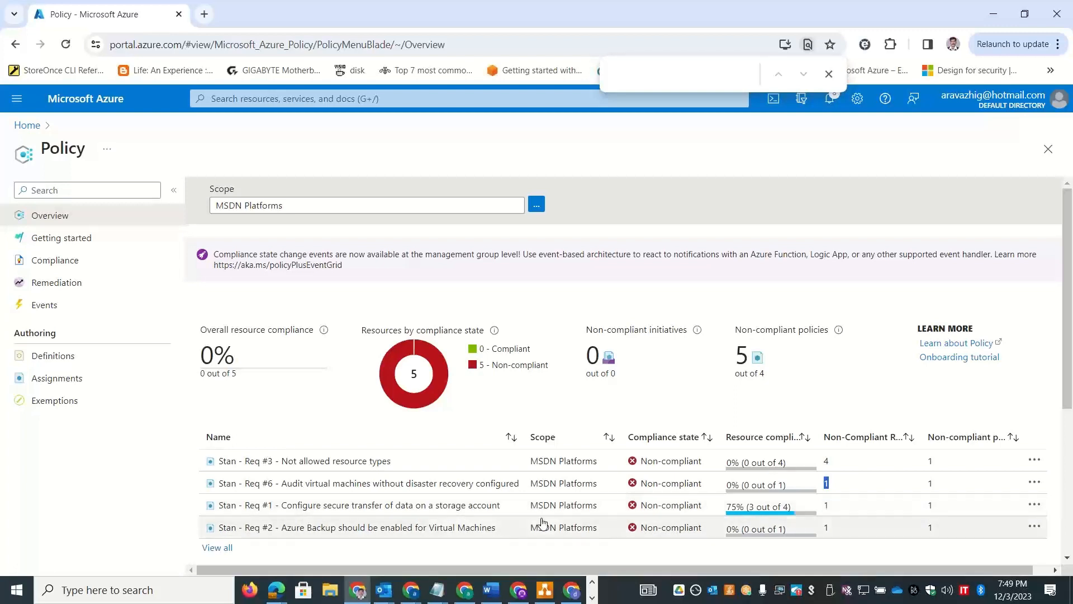
Open the compliance of the Req #1 secure transfer policy and examine the compliance details and non-compliance message for stanstgfs001
left_click(335, 506)
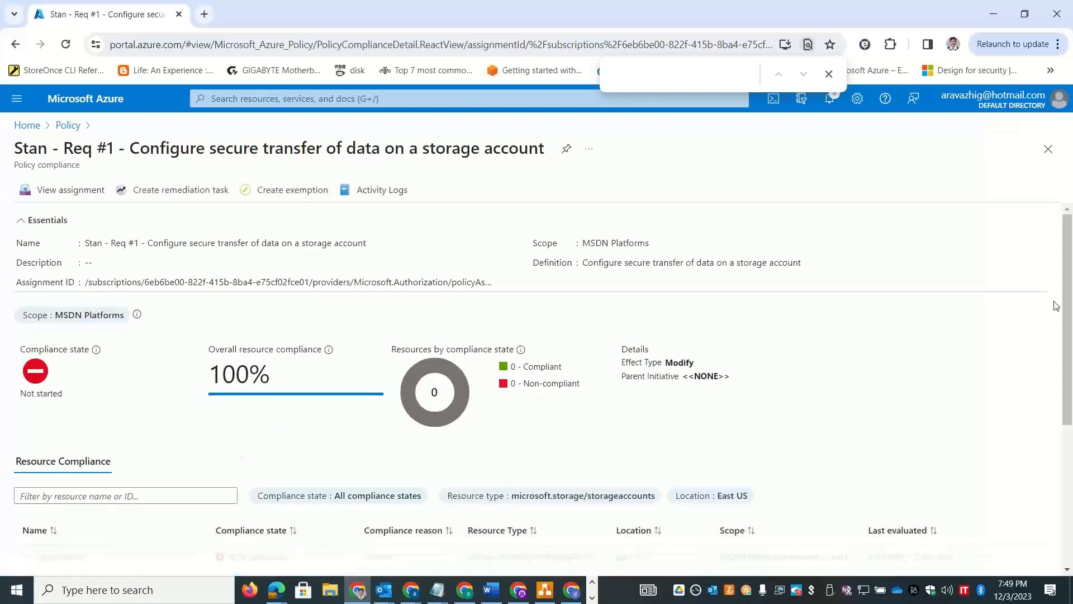
scroll(343, 366, "down", 4)
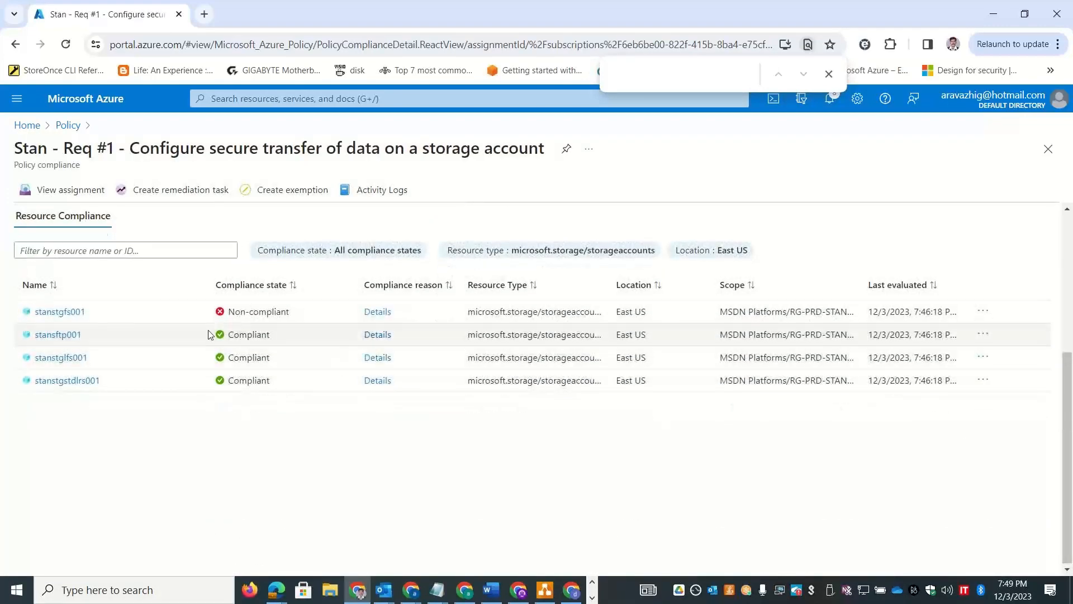
double_click(59, 312)
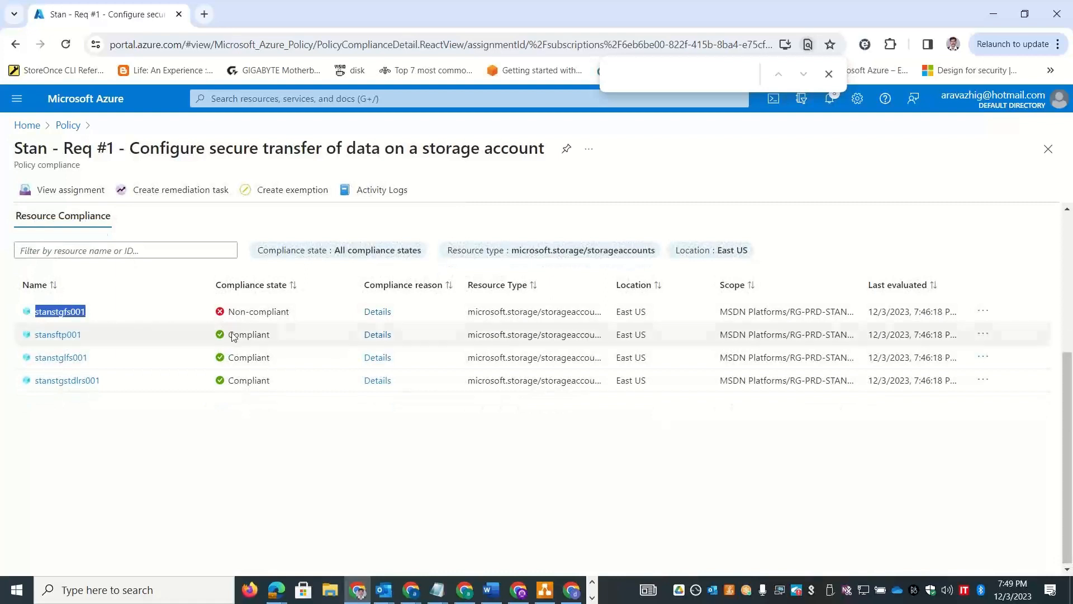
left_click_drag(299, 317, 209, 311)
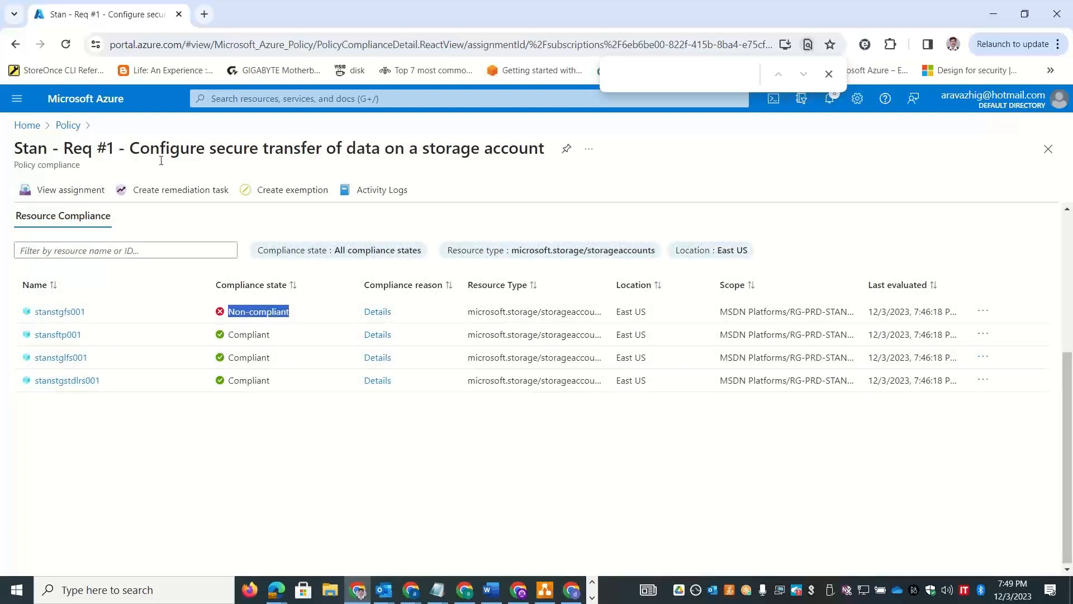
left_click(378, 311)
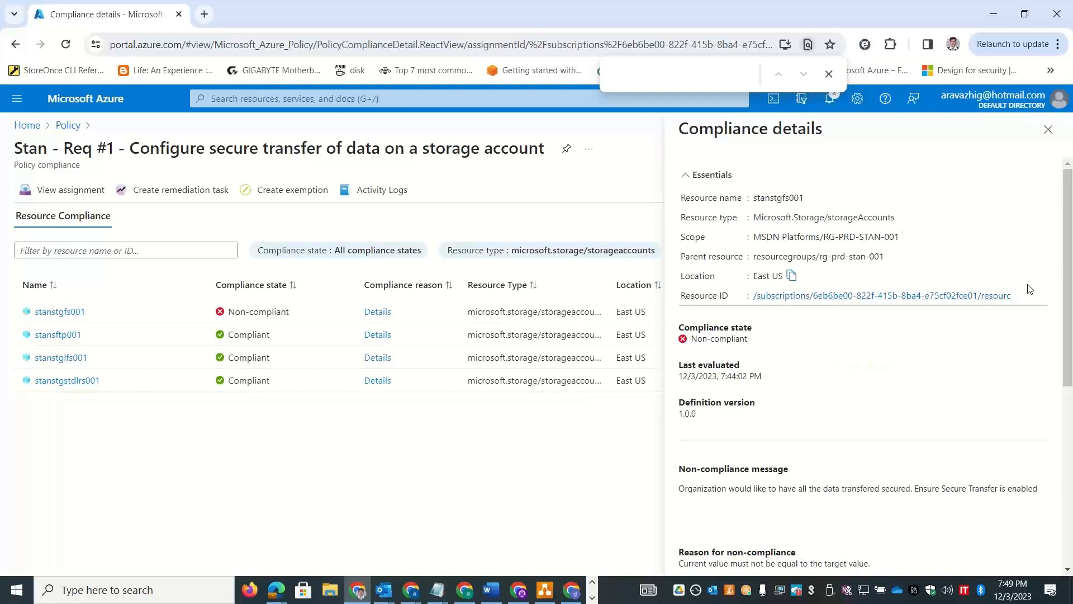
scroll(861, 302, "down", 3)
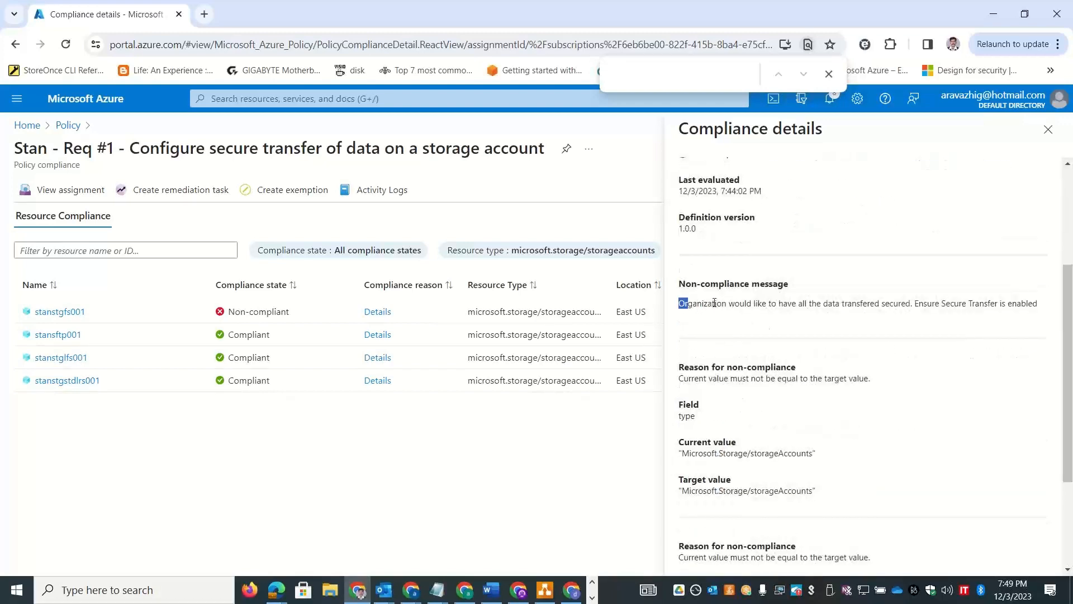
left_click_drag(714, 303, 1027, 303)
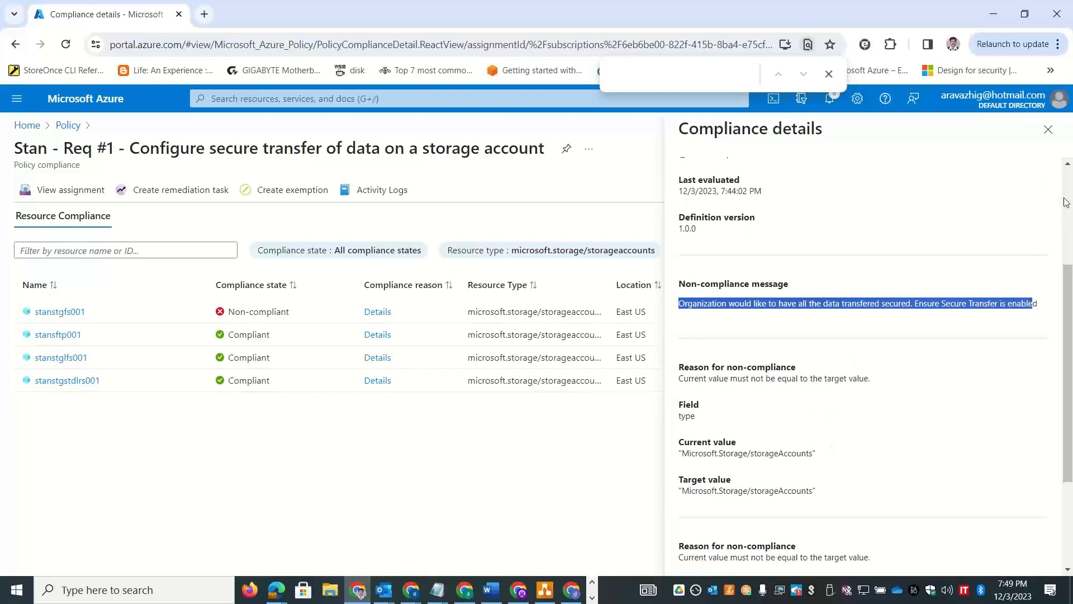
left_click(1047, 130)
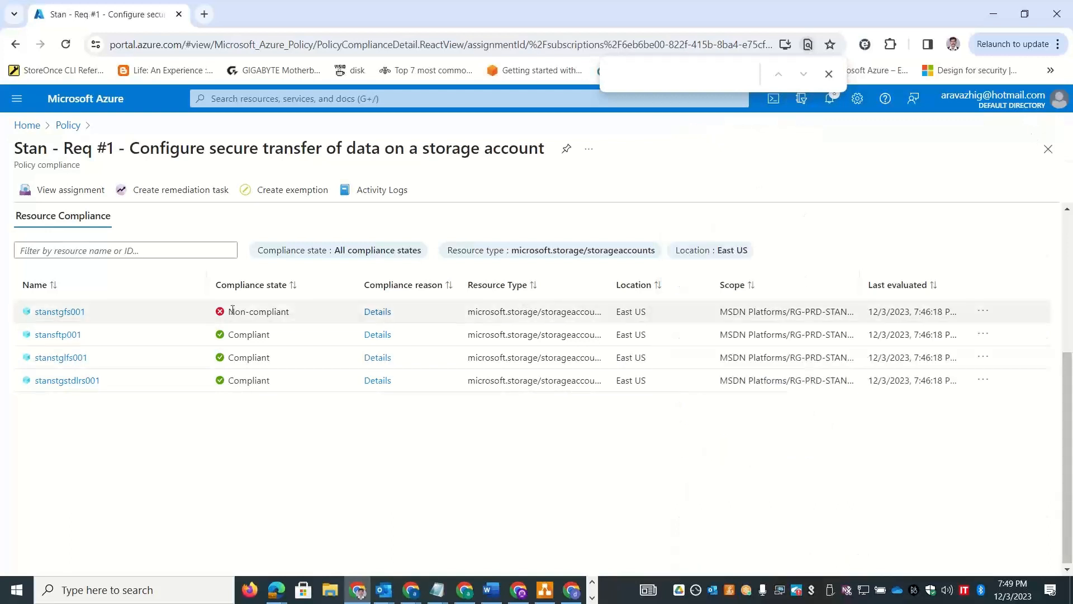
Open the stanstgfs001 storage account from its compliance record, enable "Secure transfer required" in its configuration and save
left_click(60, 312)
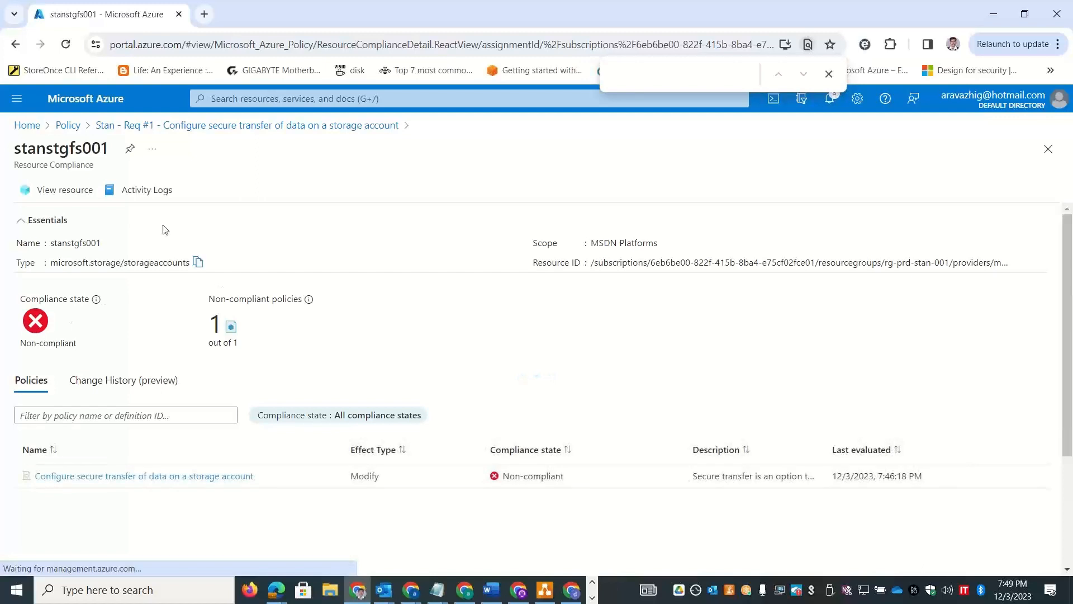
left_click(72, 198)
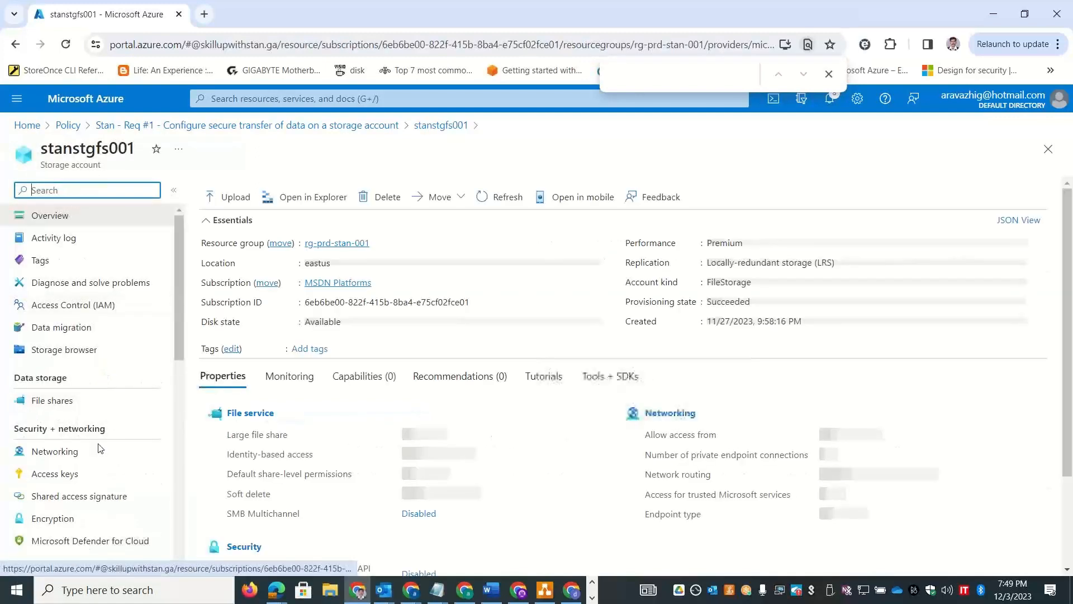
left_click_drag(183, 330, 181, 394)
left_click(71, 481)
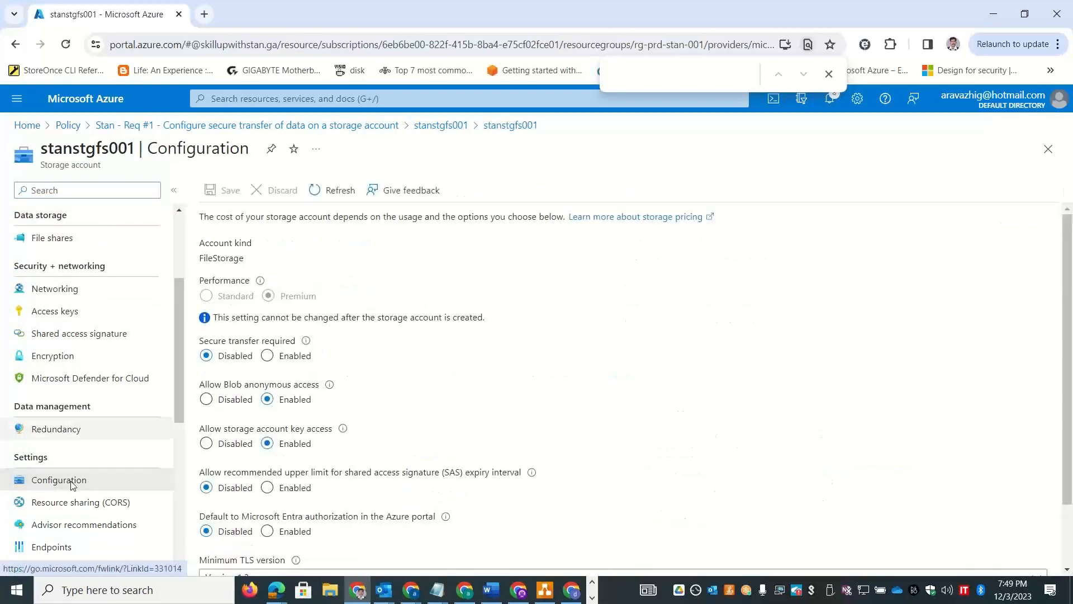
left_click_drag(202, 343, 285, 343)
left_click(266, 356)
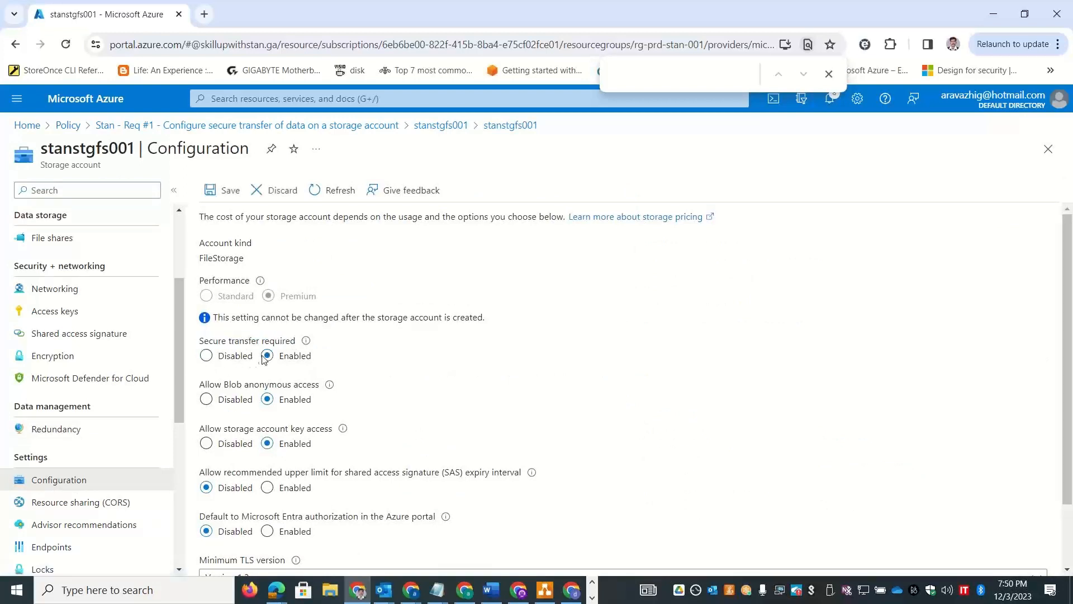
left_click(217, 191)
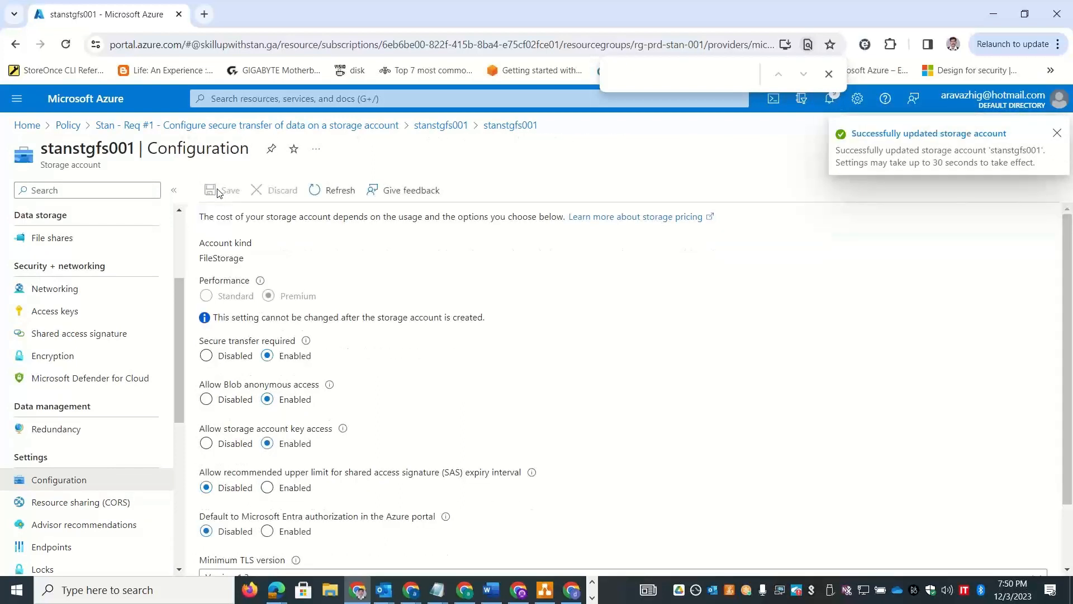
Return to the Req #1 policy compliance and the Policy overview to check the secure transfer policy's resource compliance
left_click(178, 125)
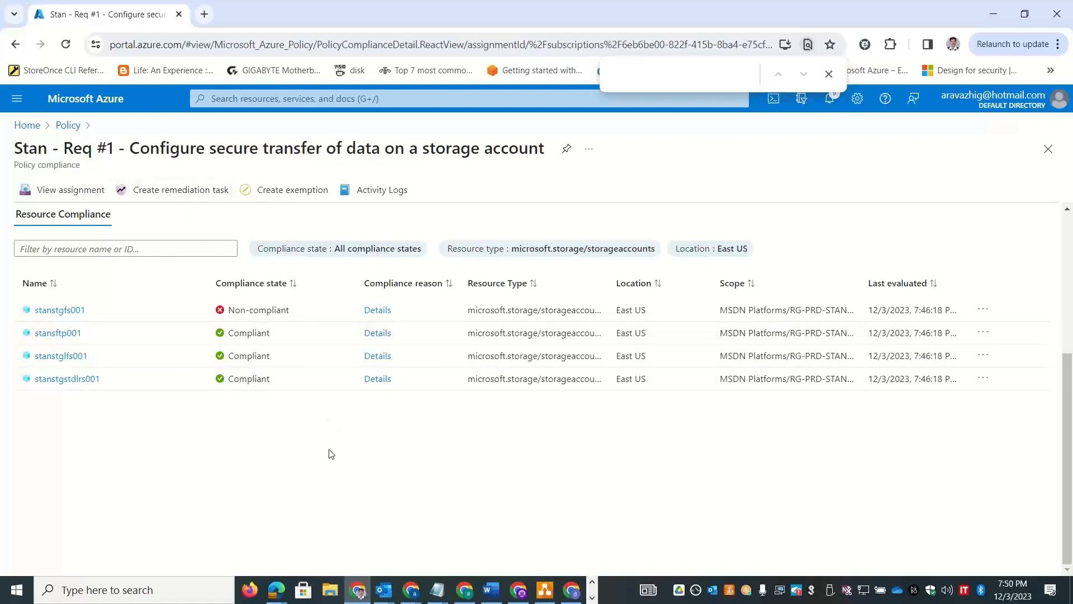
left_click(70, 125)
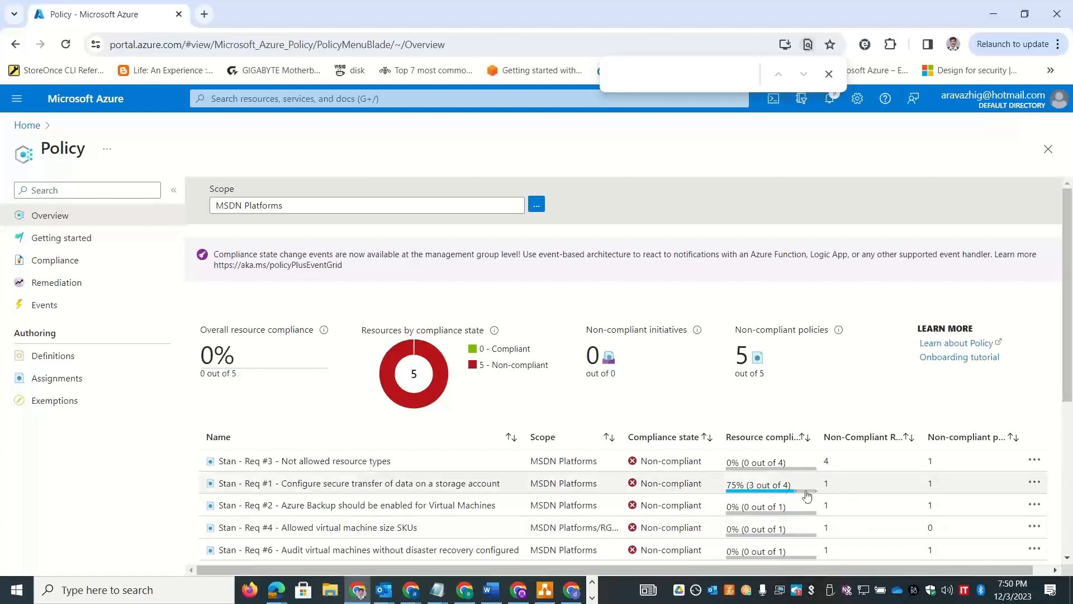
left_click_drag(730, 491, 799, 495)
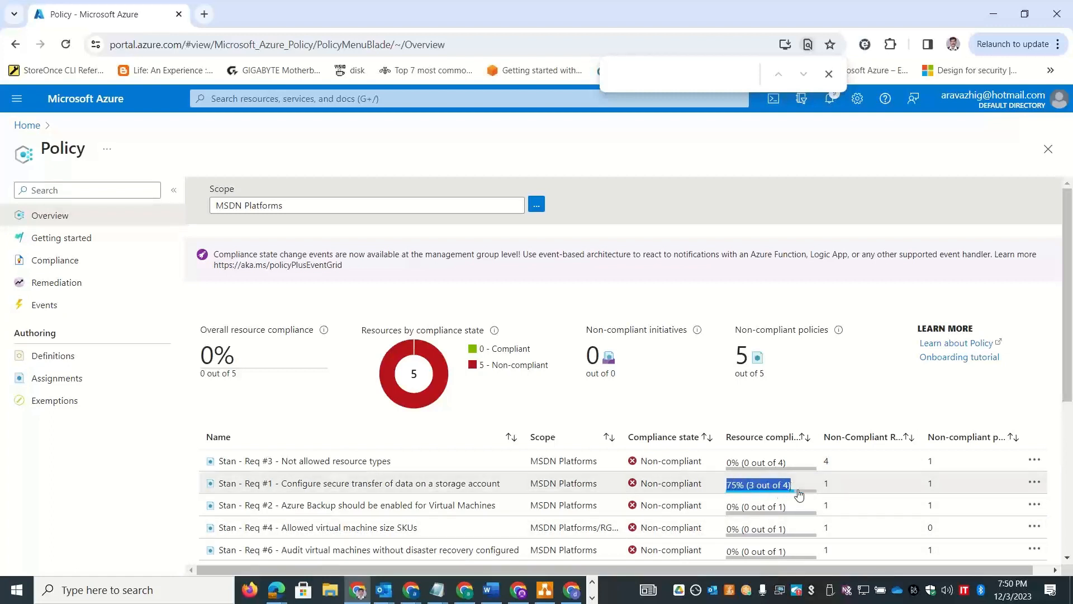
Examine the resource compliance of the Req #3 "Not allowed resource types" policy and its storage accounts
left_click(348, 461)
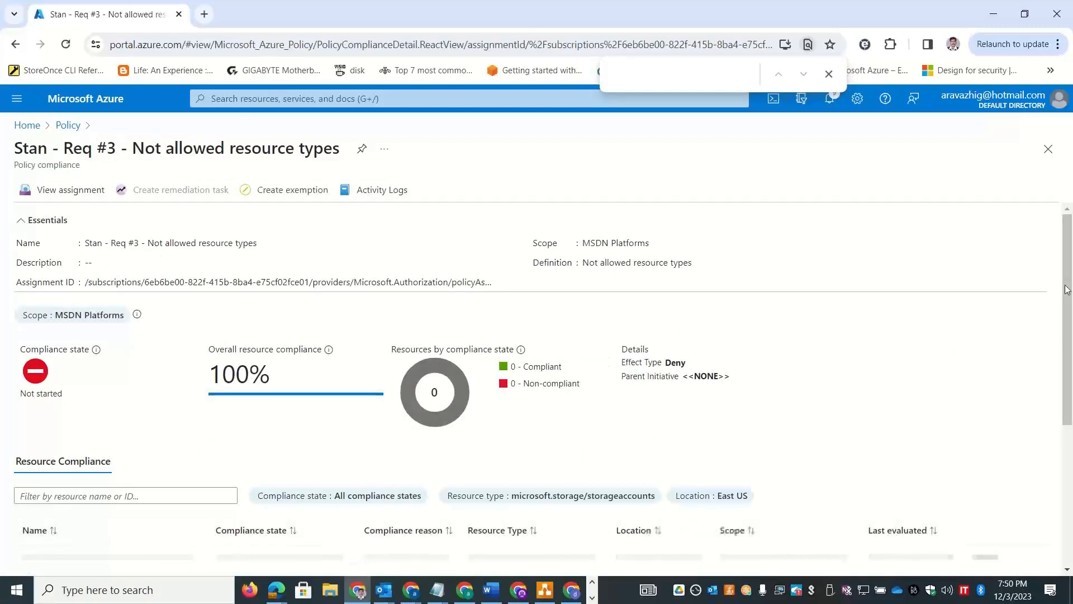
left_click_drag(1071, 402, 1071, 525)
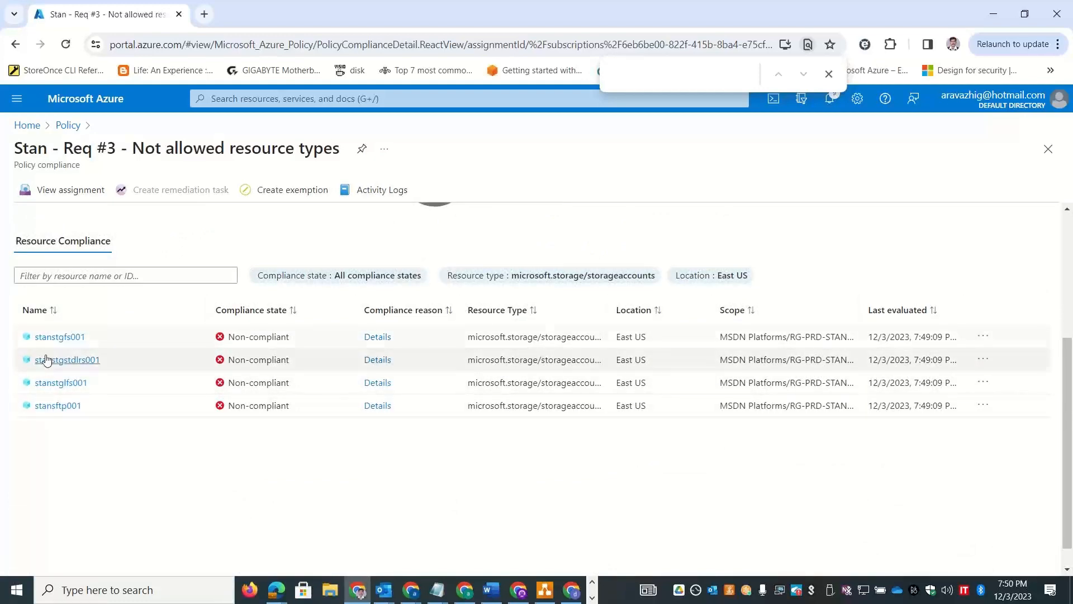
left_click_drag(1069, 492, 1071, 418)
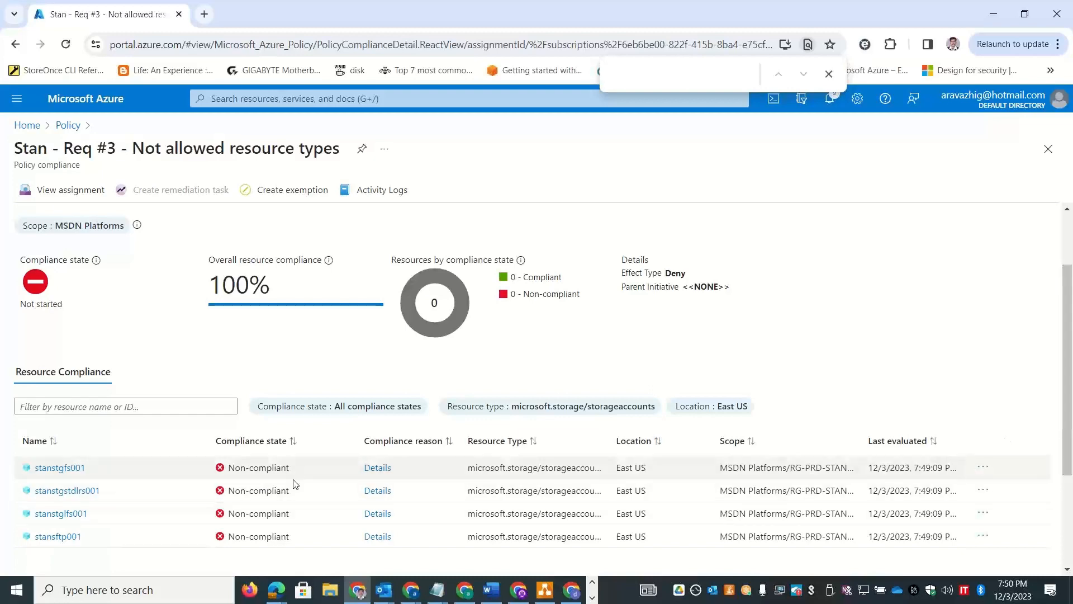
left_click(66, 126)
Start creating a storage account from the portal home and check the policy validation under its resource group
left_click(28, 125)
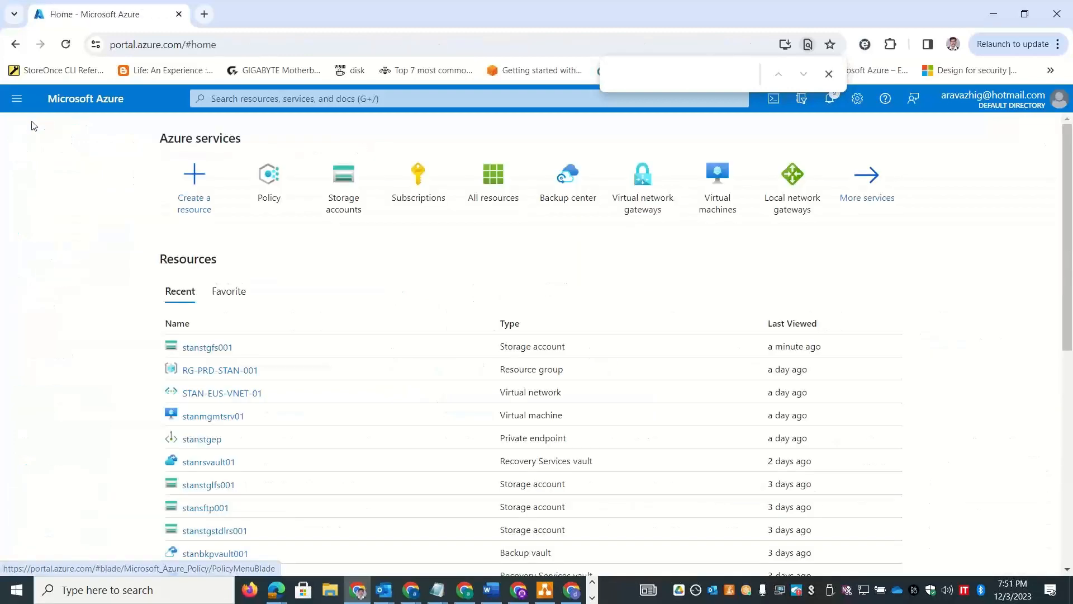
left_click(344, 183)
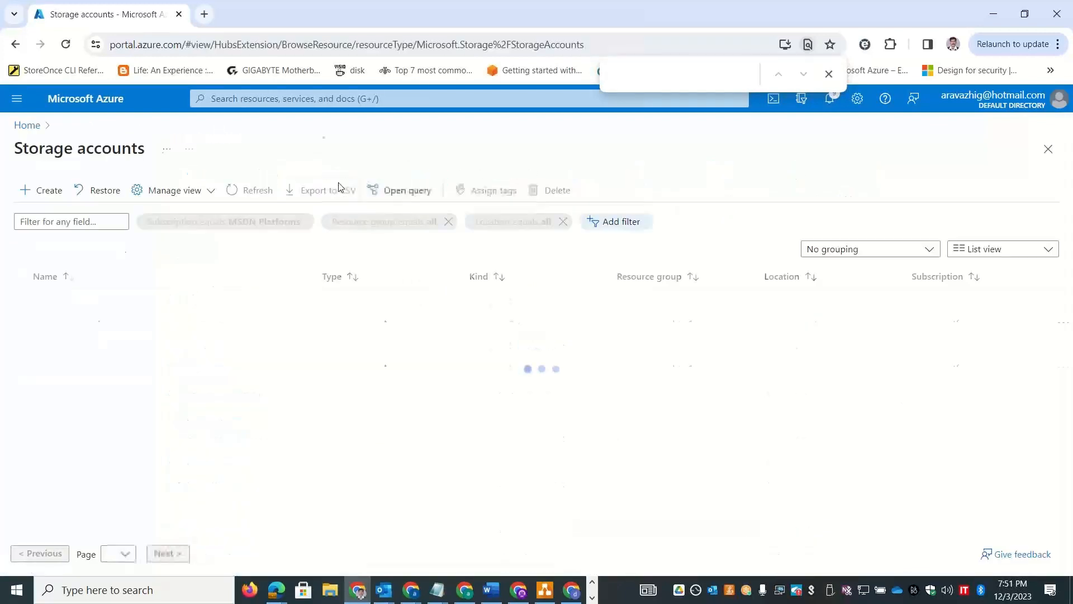
left_click(43, 190)
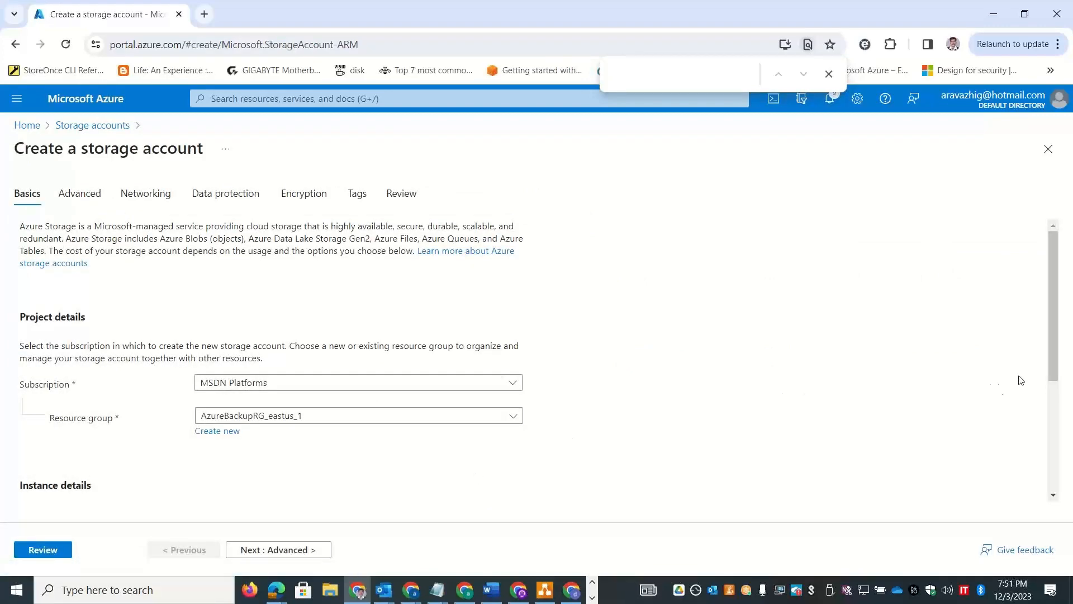
scroll(627, 335, "down", 3)
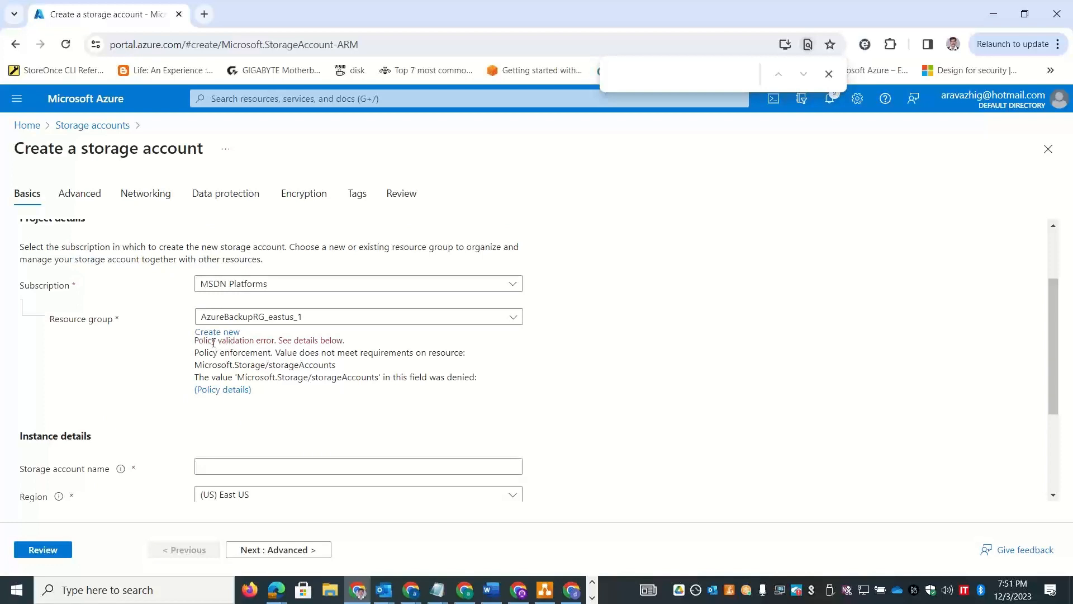
left_click_drag(199, 340, 320, 338)
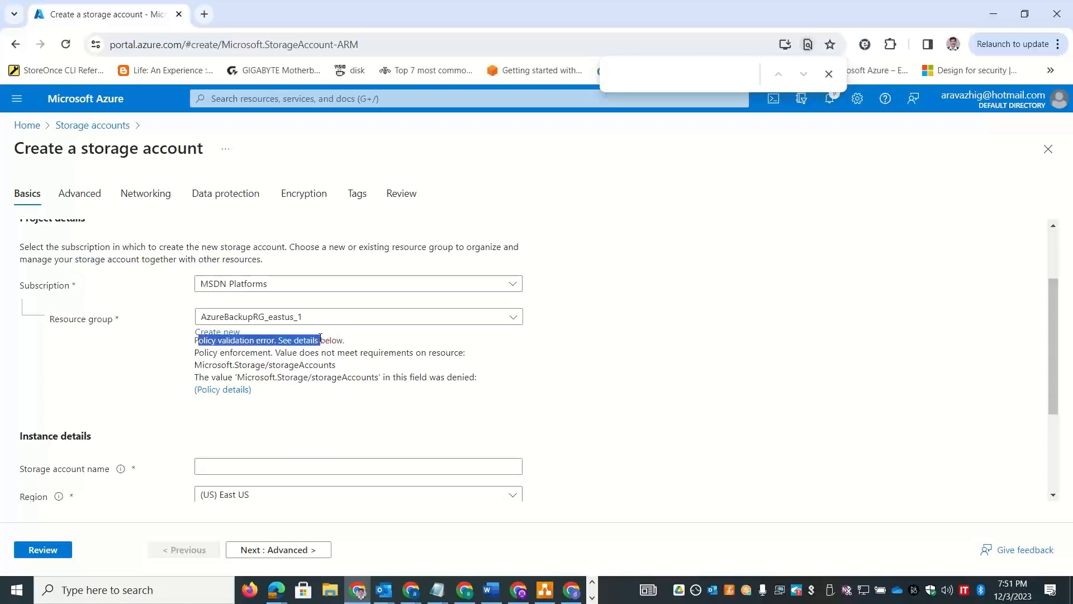
Open the policy details behind the storage account validation, examine the assignment's parameter values and effect, and return to the portal home
left_click(233, 390)
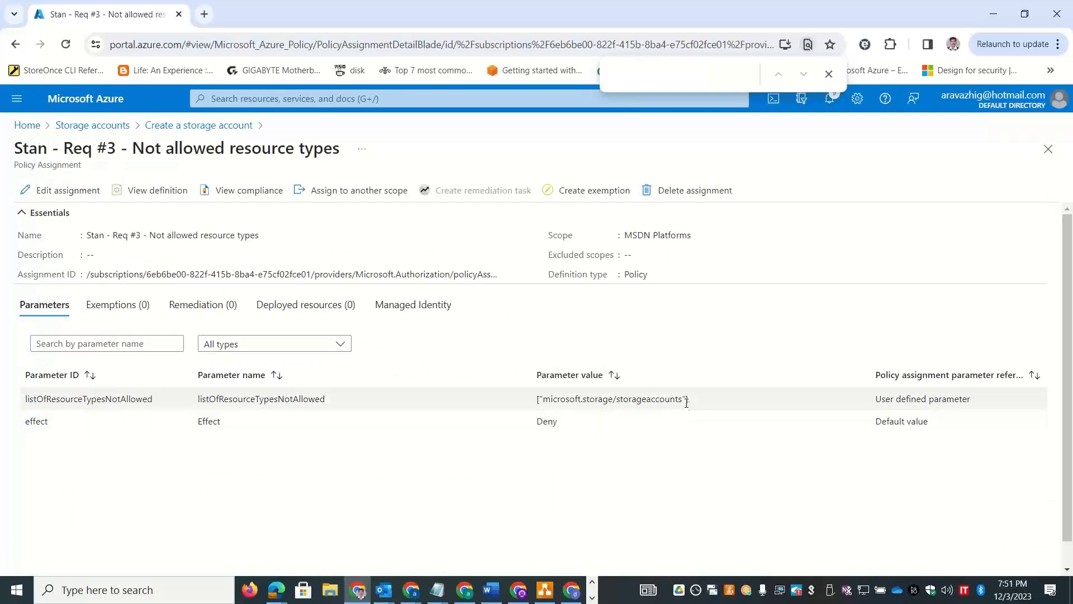
left_click_drag(687, 400, 447, 413)
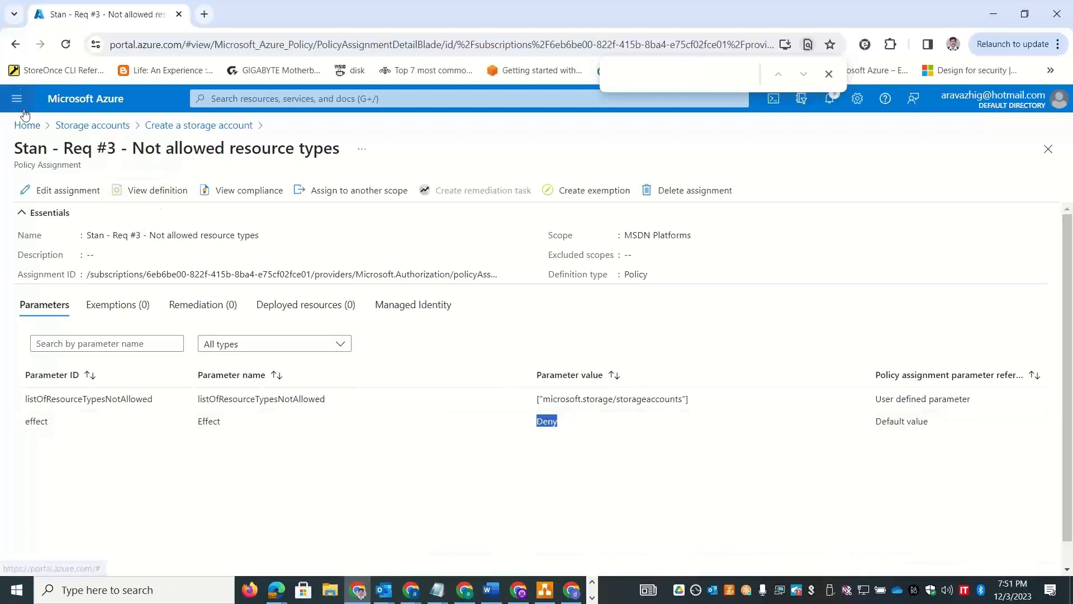
left_click(14, 48)
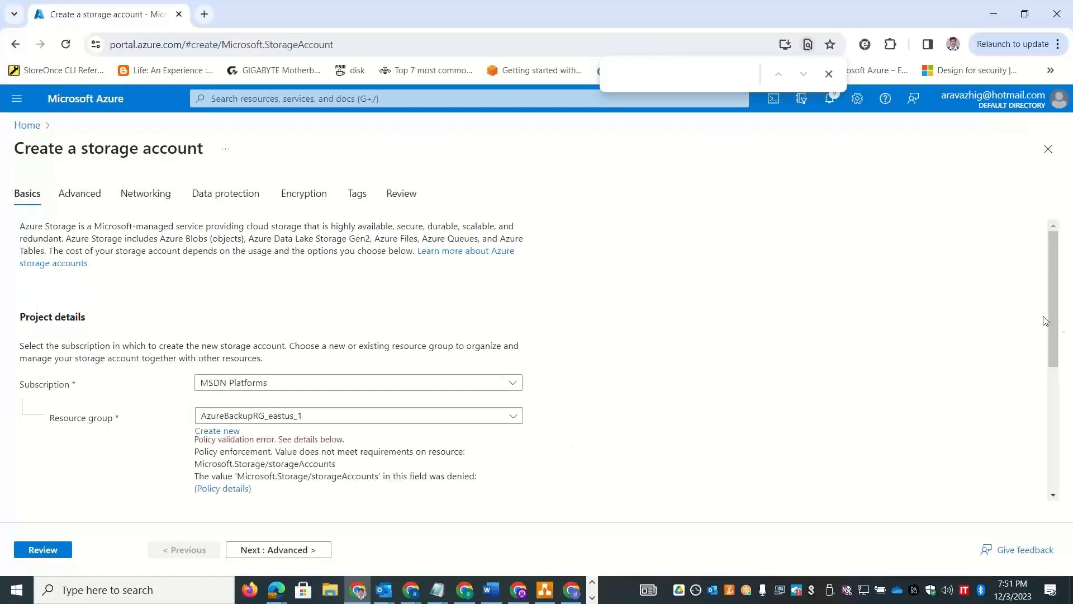
left_click_drag(1064, 316, 1067, 284)
left_click(26, 125)
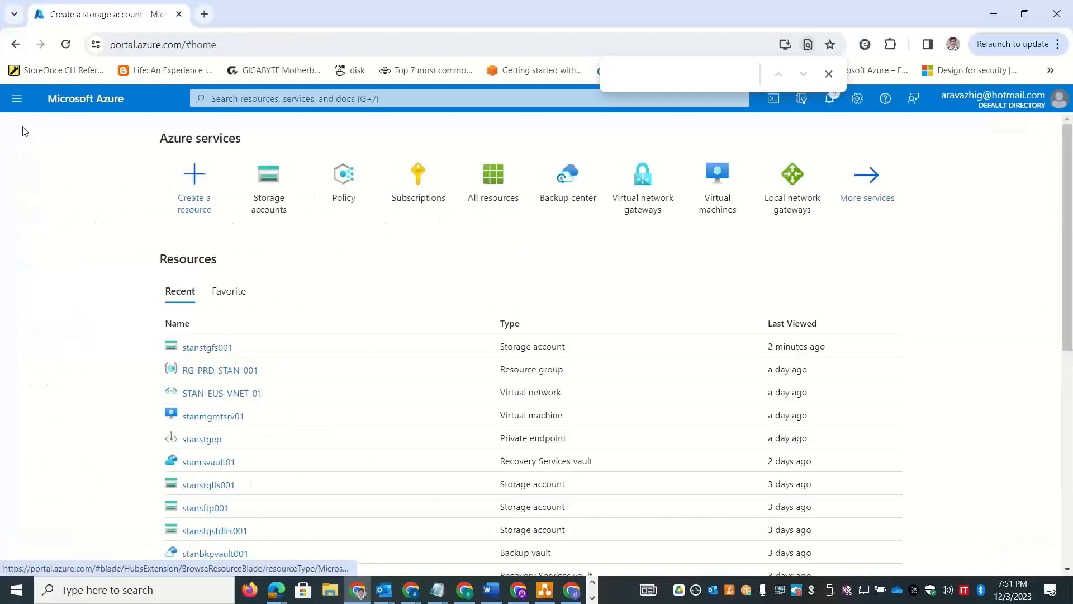
Check the requirements list in the Excel workbook, reopen the Policy service in the Azure portal and widen the policy name column
key("alt+Tab")
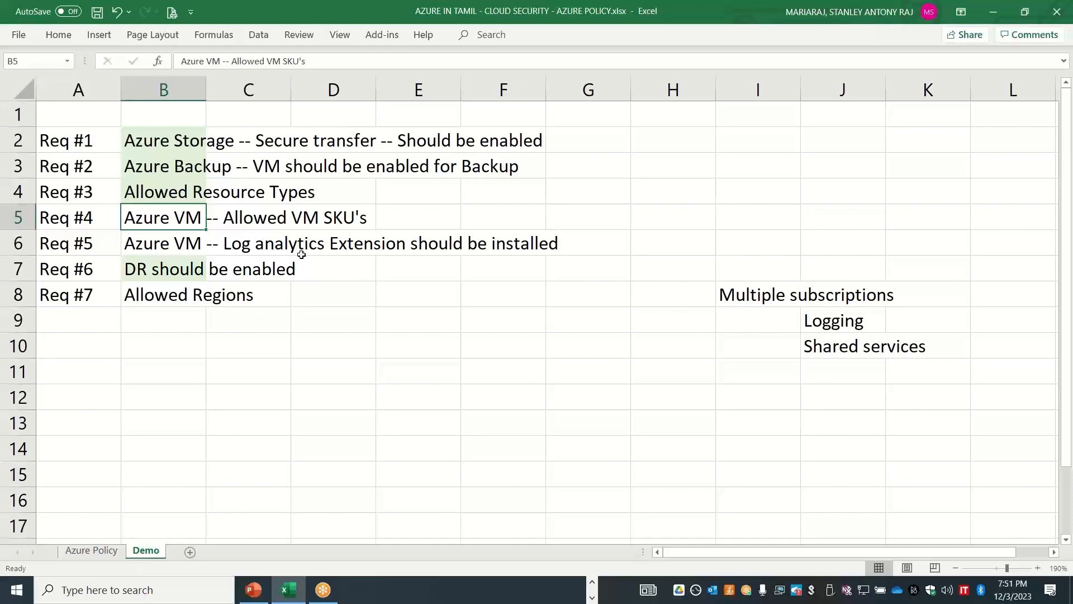
key("alt+Tab")
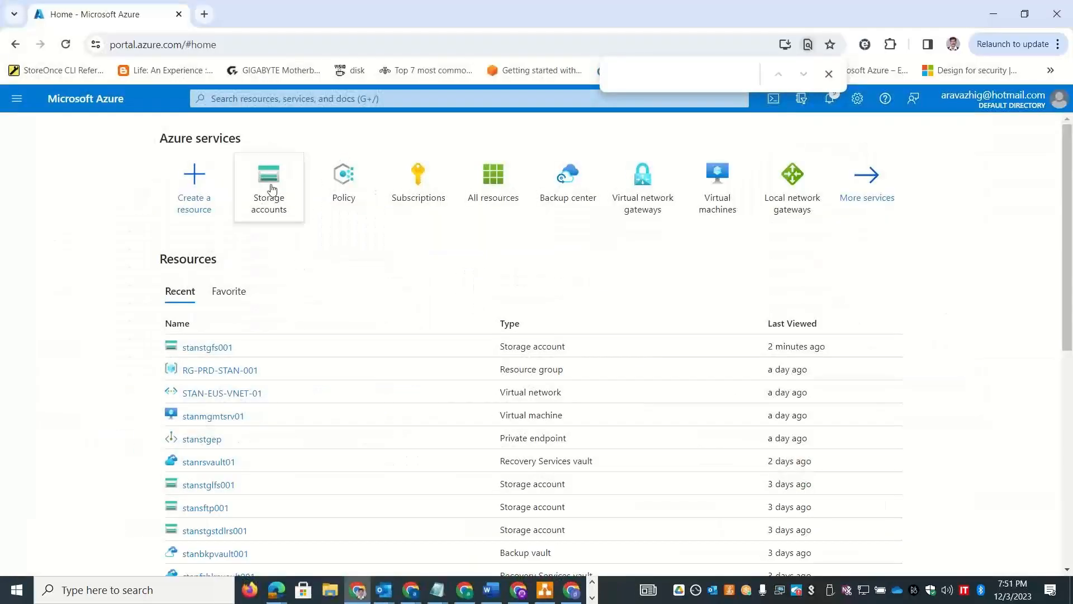
left_click(343, 198)
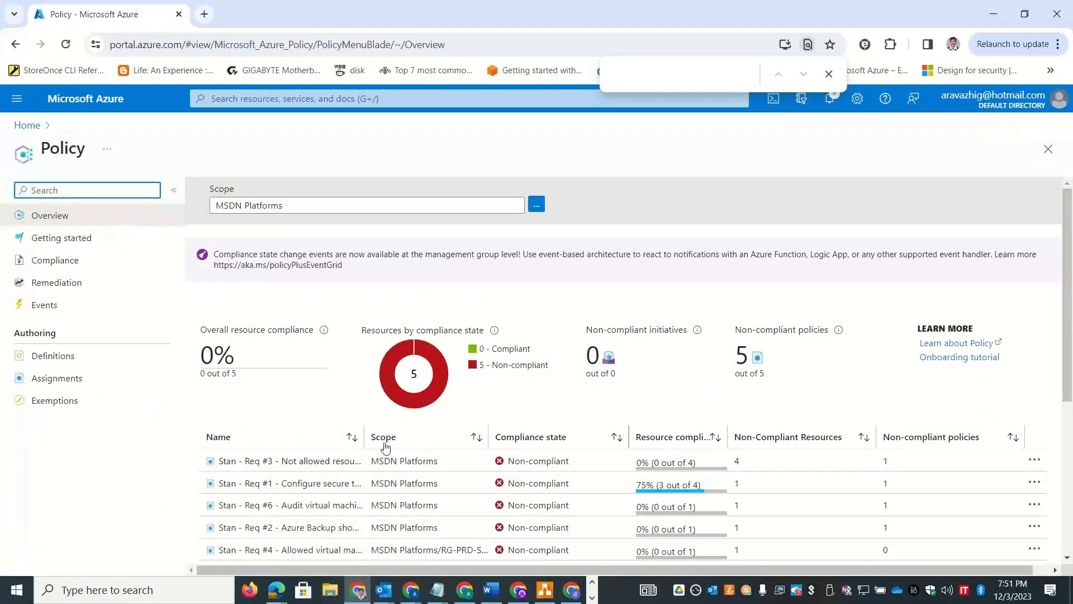
double_click(475, 434)
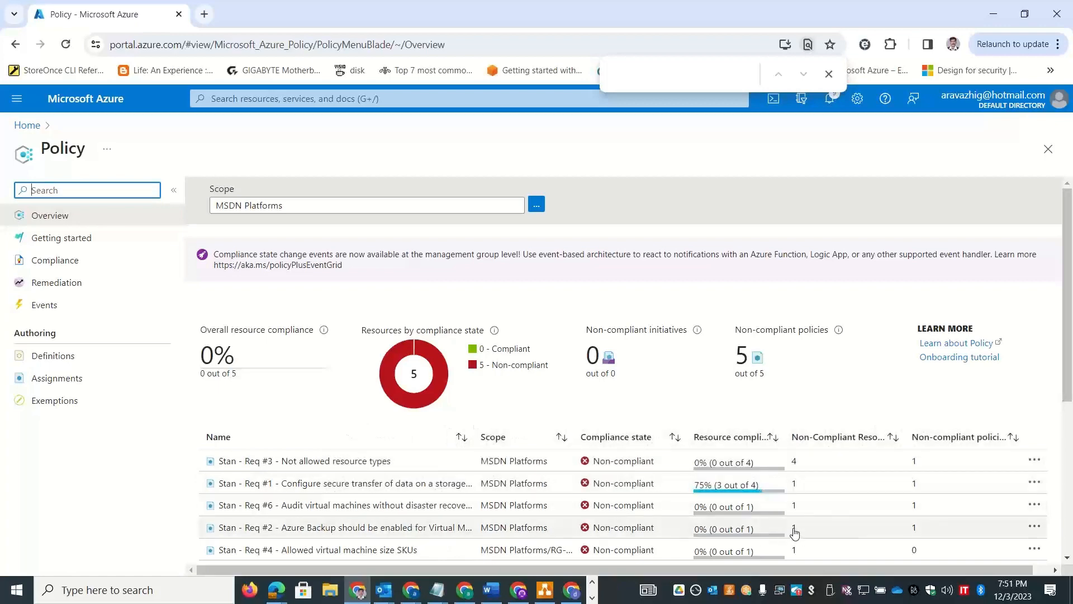
Examine the resource compliance of the Req #2 Azure Backup policy for the stanmgmtsrv01 virtual machine
left_click(388, 531)
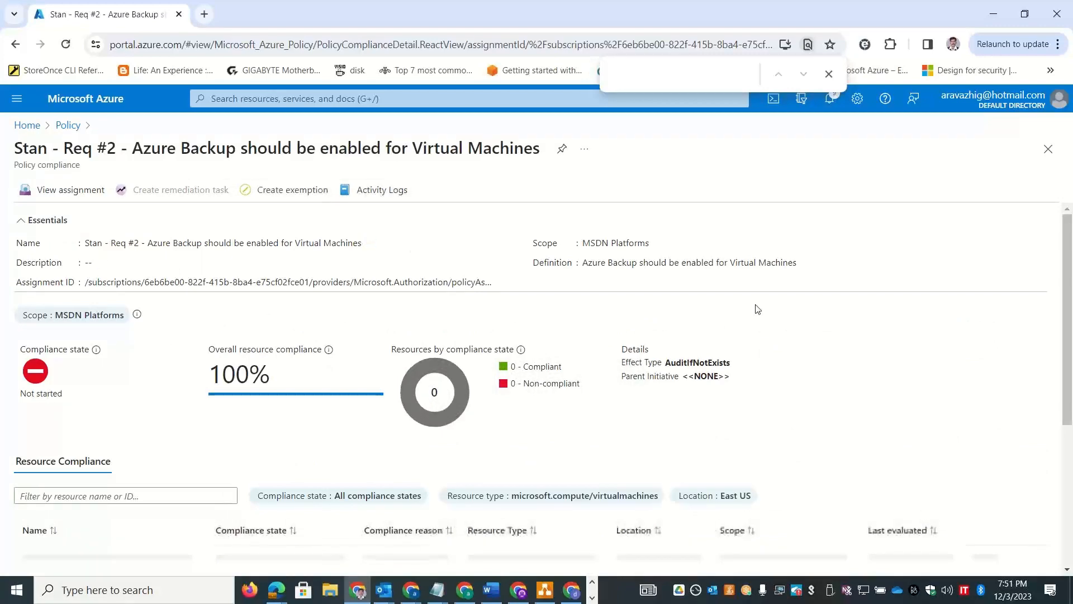
scroll(438, 338, "down", 3)
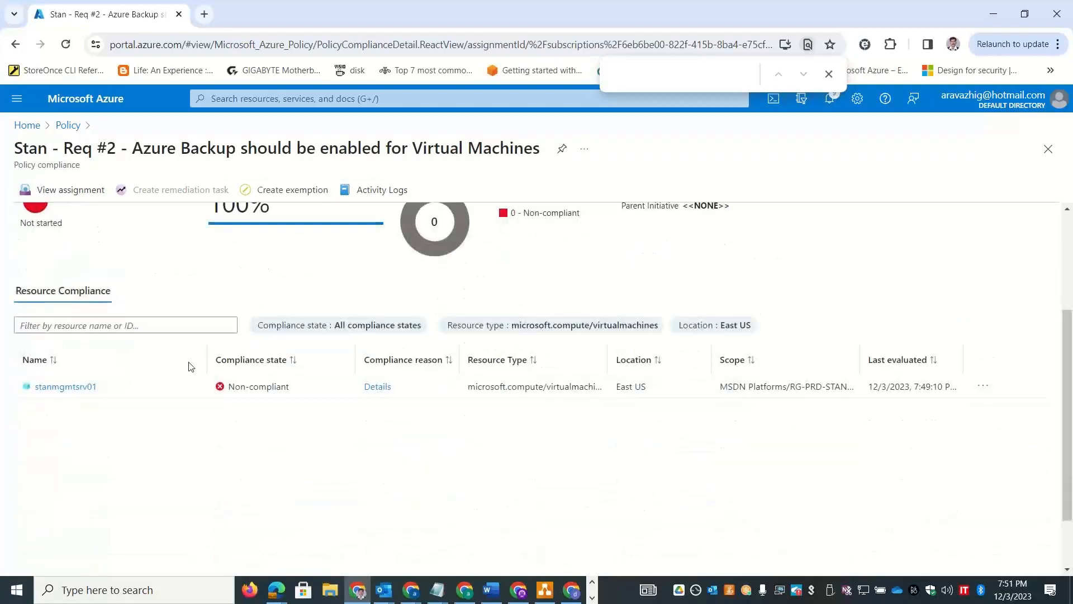
double_click(156, 384)
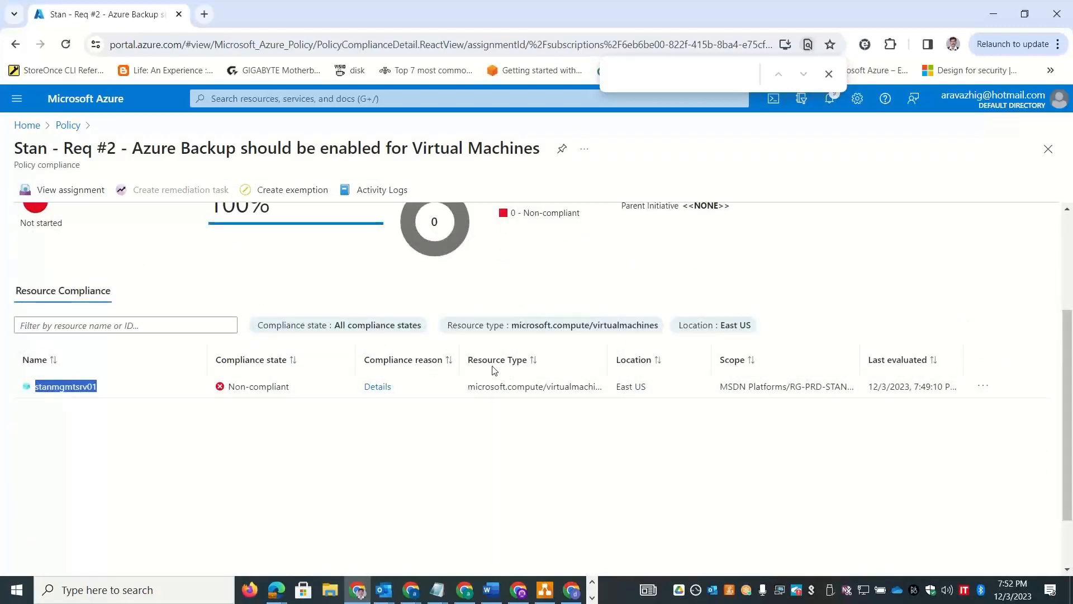
Locate the Req #4 allowed VM size policy in the Policy overview, and start creating an Azure virtual machine from the portal home
left_click(69, 126)
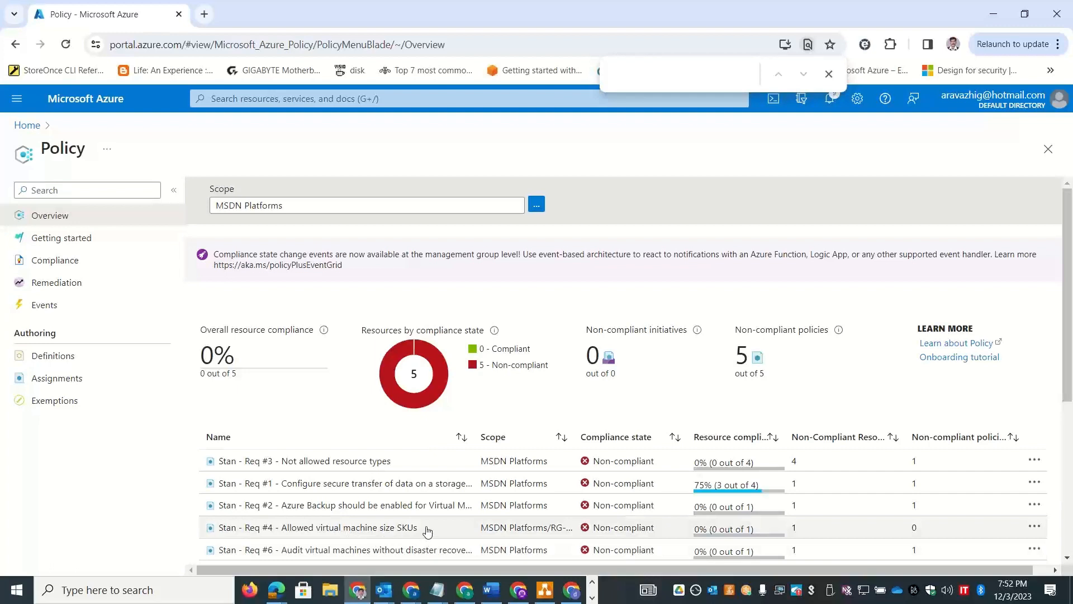
left_click_drag(428, 530, 291, 530)
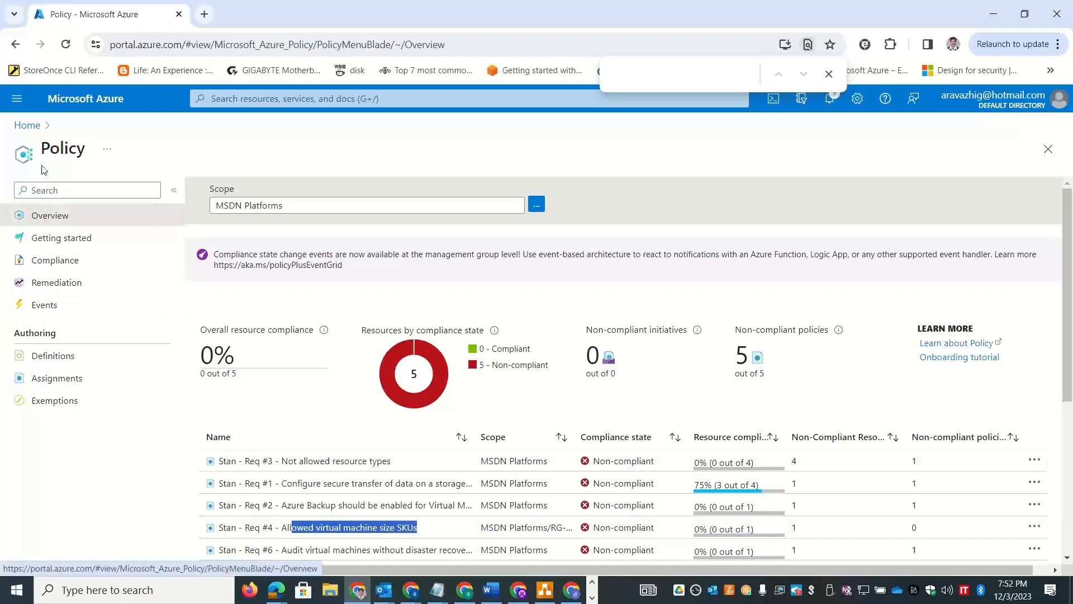
left_click(29, 126)
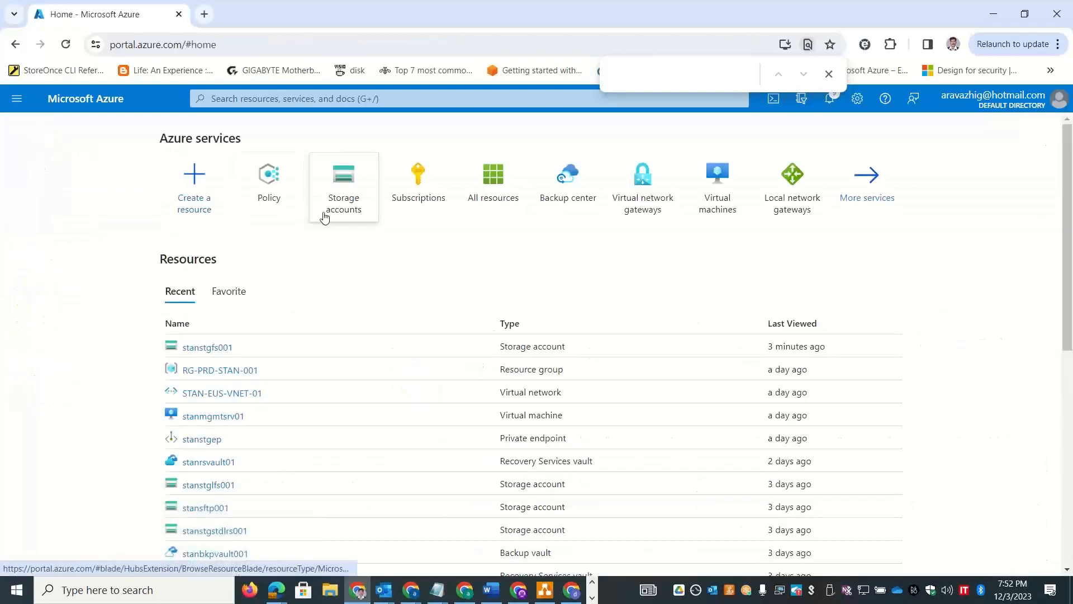
mouse_move(324, 215)
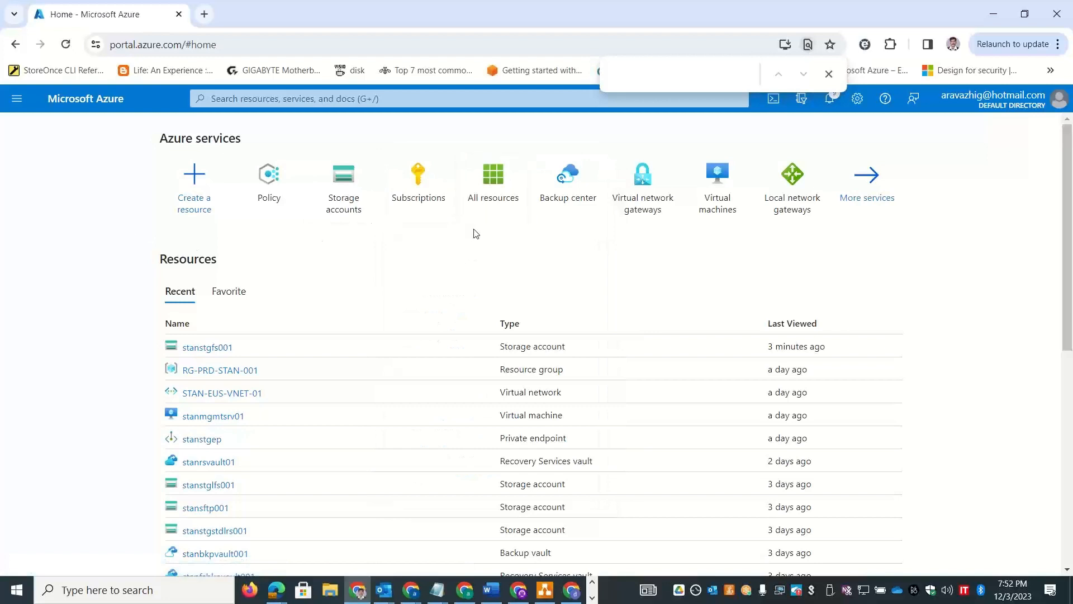
left_click(717, 174)
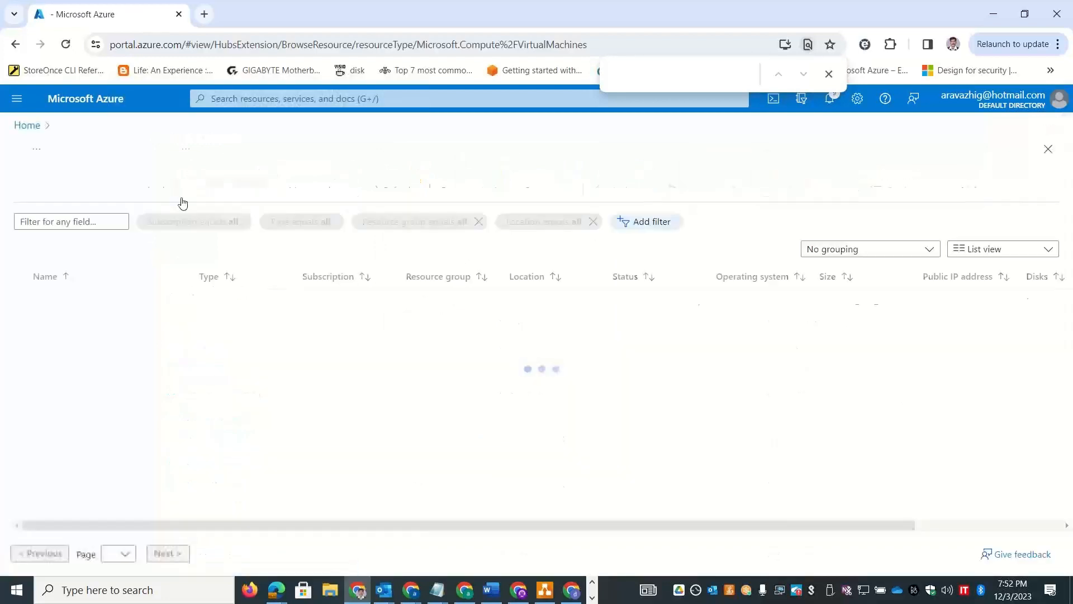
left_click(62, 191)
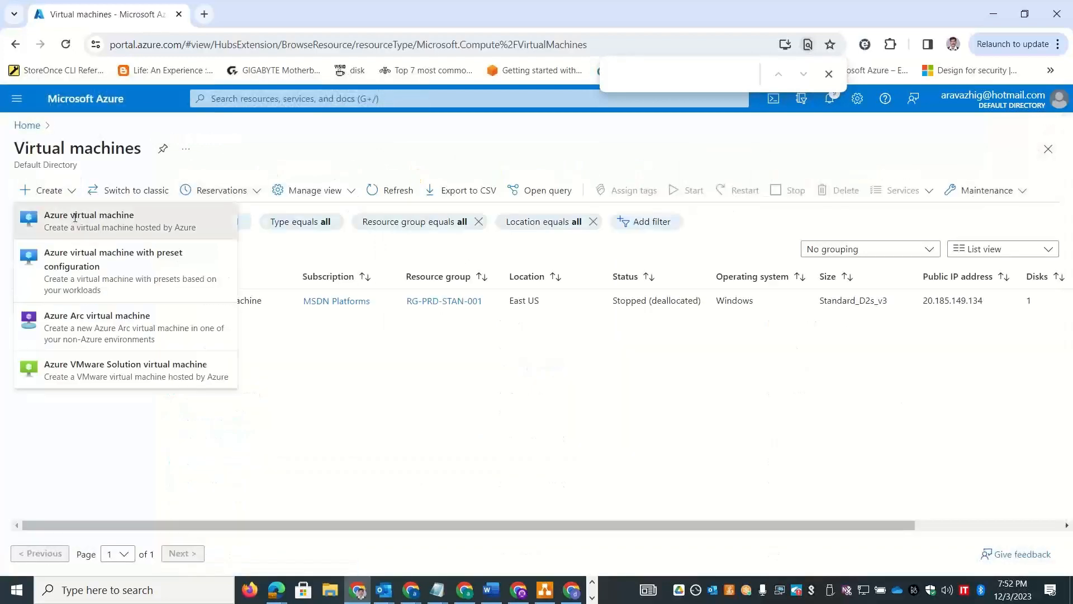
left_click(84, 214)
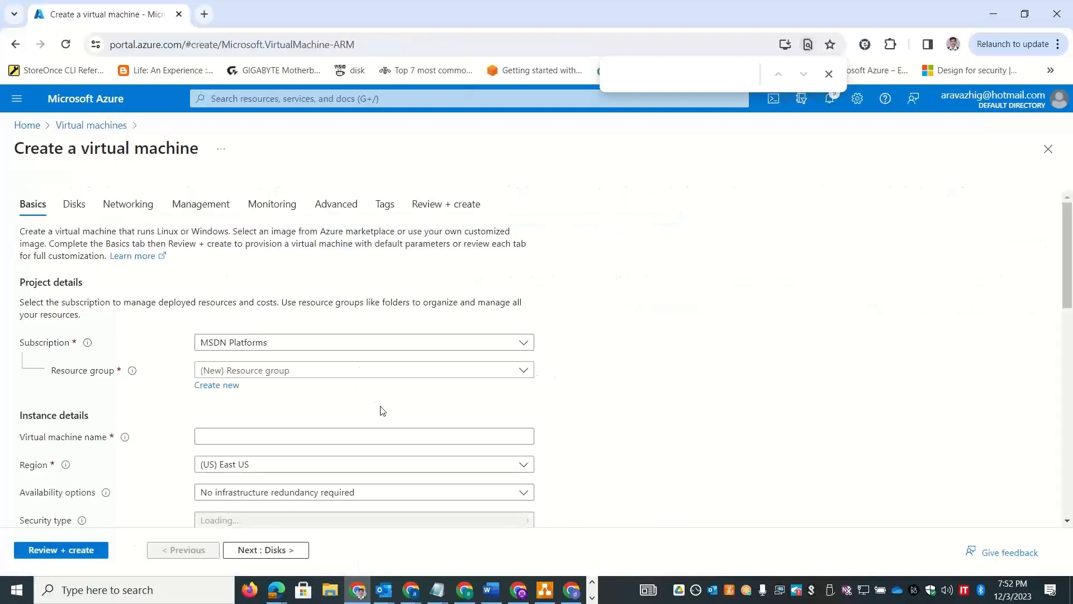
Select resource group RG-PRD-STAN-001 for the virtual machine and check the policy restriction on its size
left_click(319, 374)
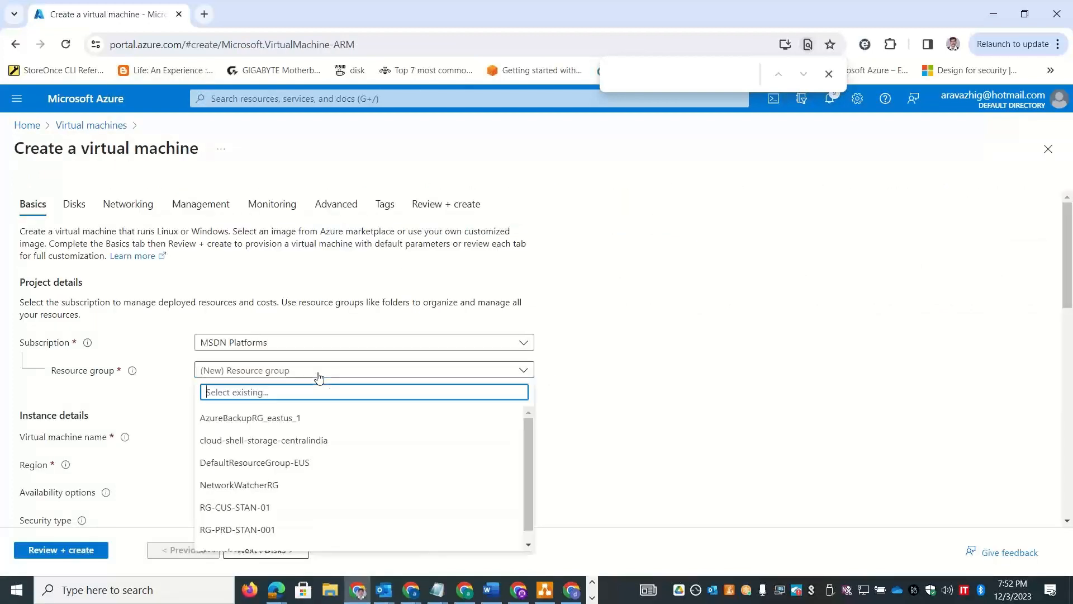
left_click(251, 528)
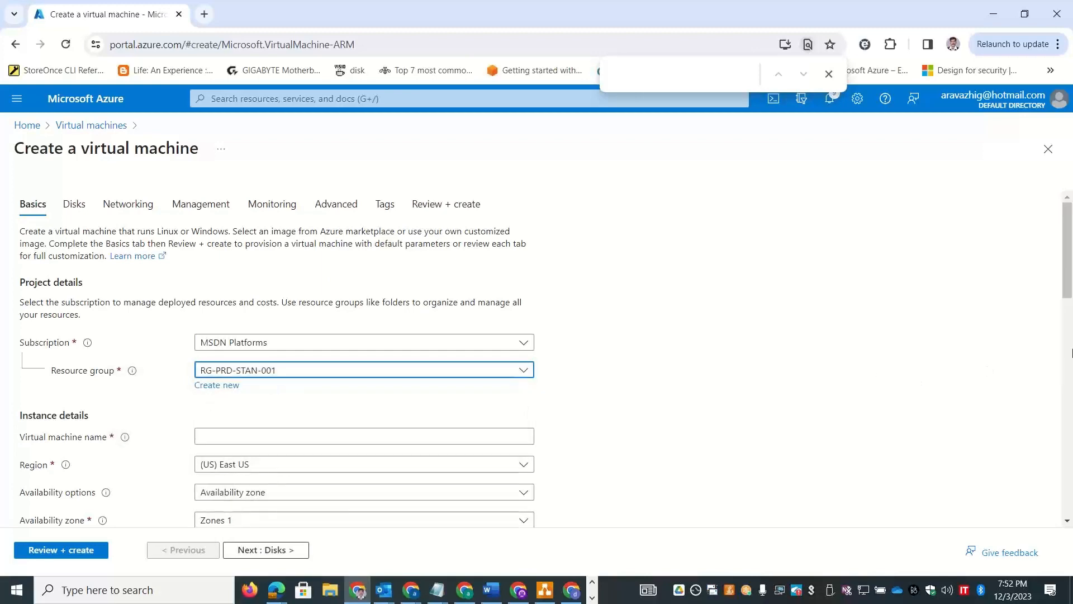
left_click_drag(1069, 279, 1071, 346)
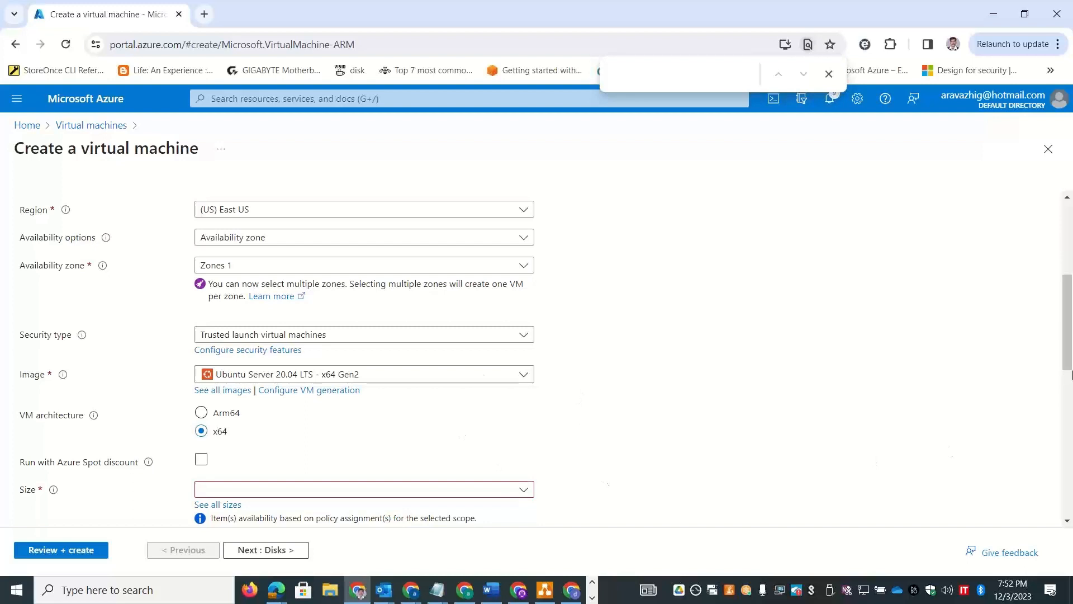
scroll(1070, 375, "down", 2)
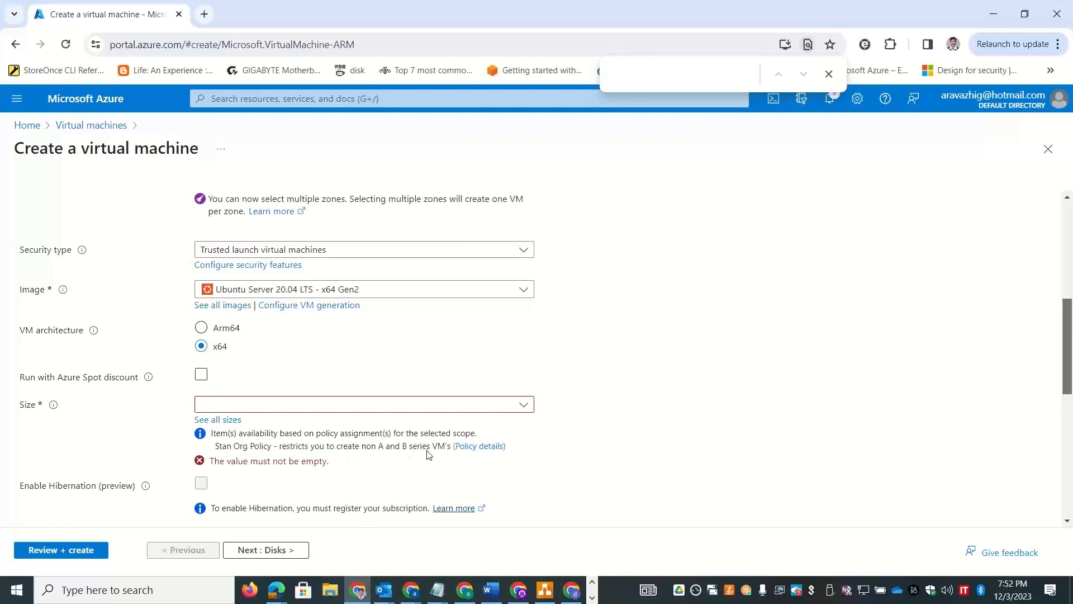
Open the policy details behind the size restriction, examine the allowed SKUs parameter, and return to virtual machine creation, discarding unsaved edits
left_click(478, 446)
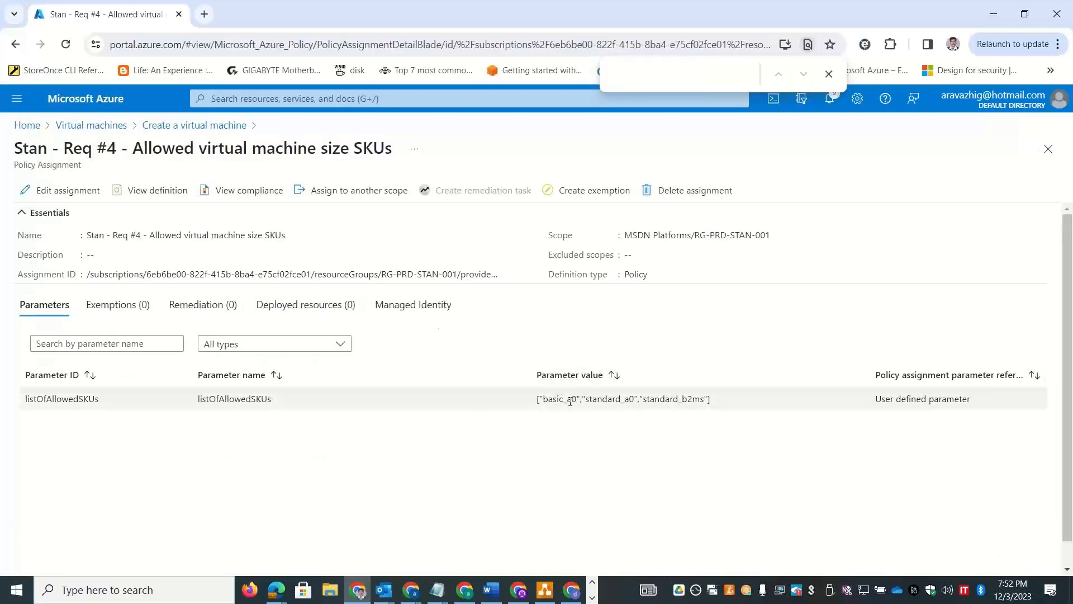
left_click_drag(568, 400, 727, 407)
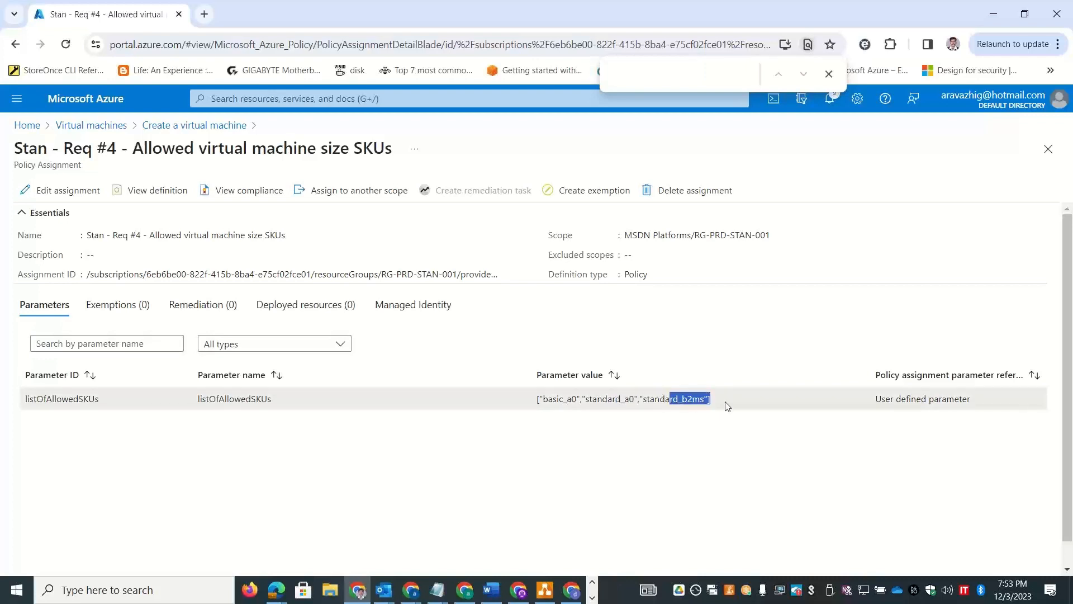
left_click(16, 45)
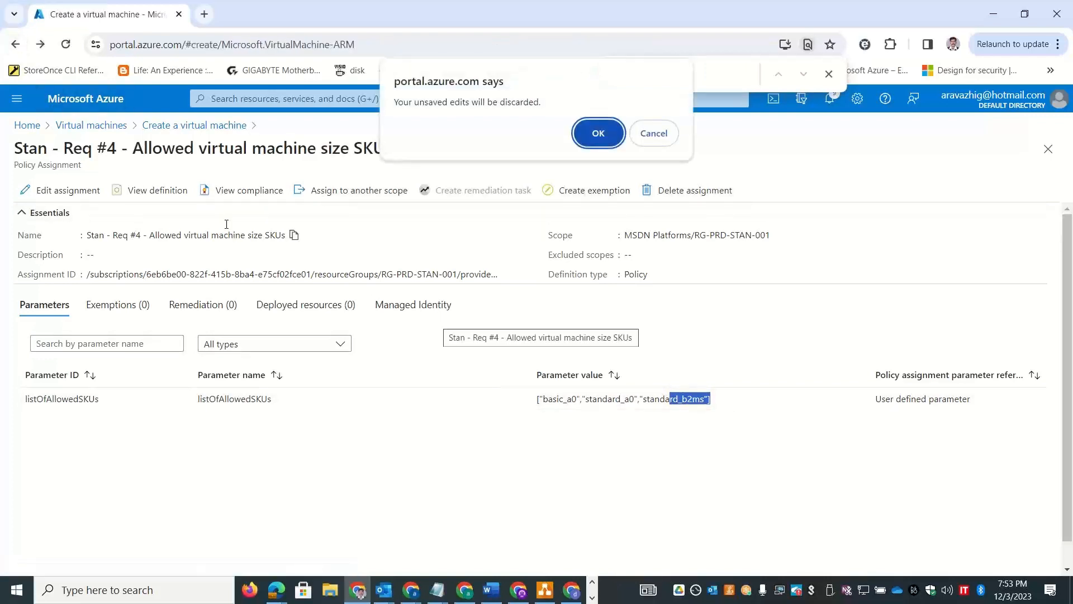
left_click(593, 135)
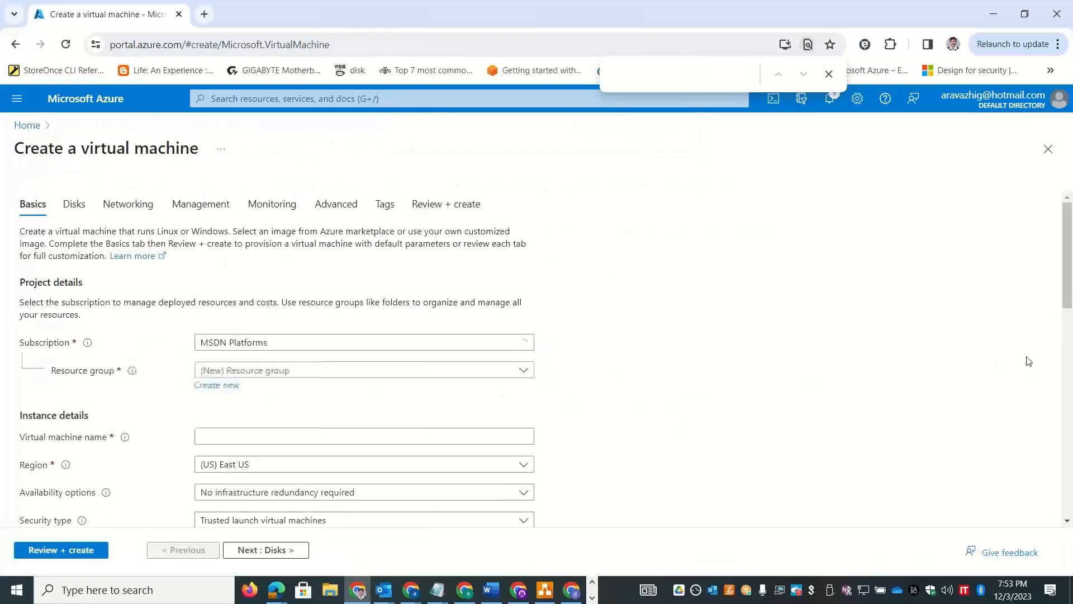
Check the offered VM sizes before choosing a resource group, and compare them after selecting resource group RG-CUS-STAN-01
scroll(639, 354, "down", 7)
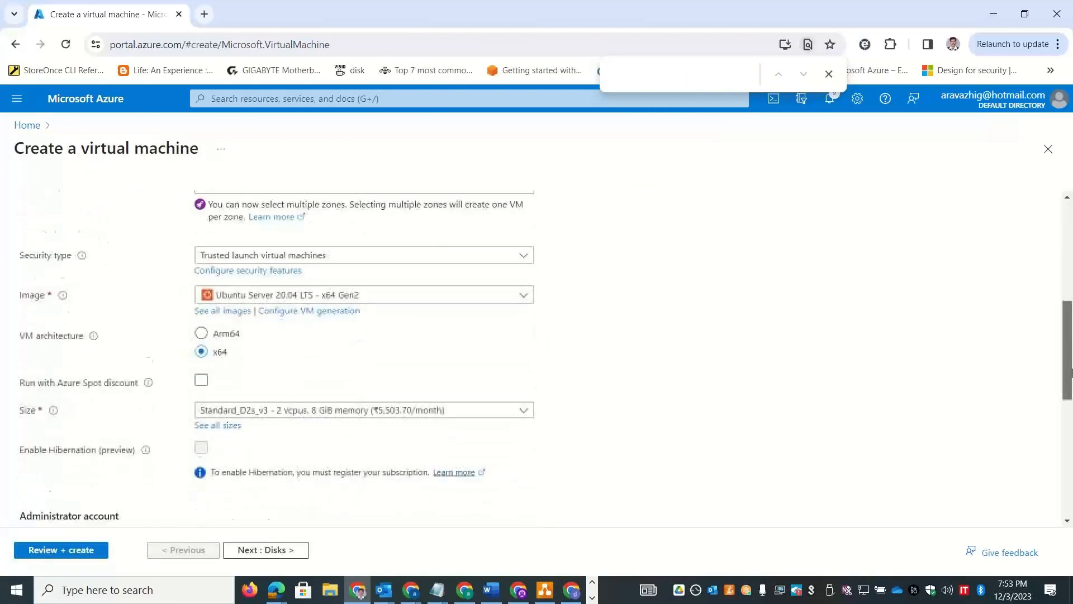
left_click(431, 348)
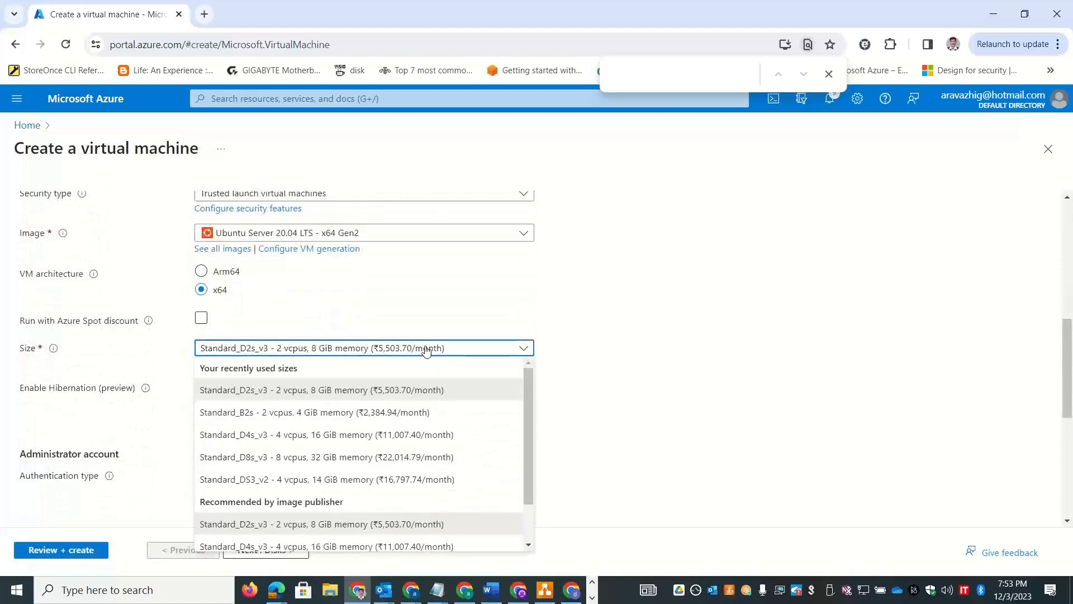
left_click_drag(1061, 326, 1059, 228)
left_click(445, 369)
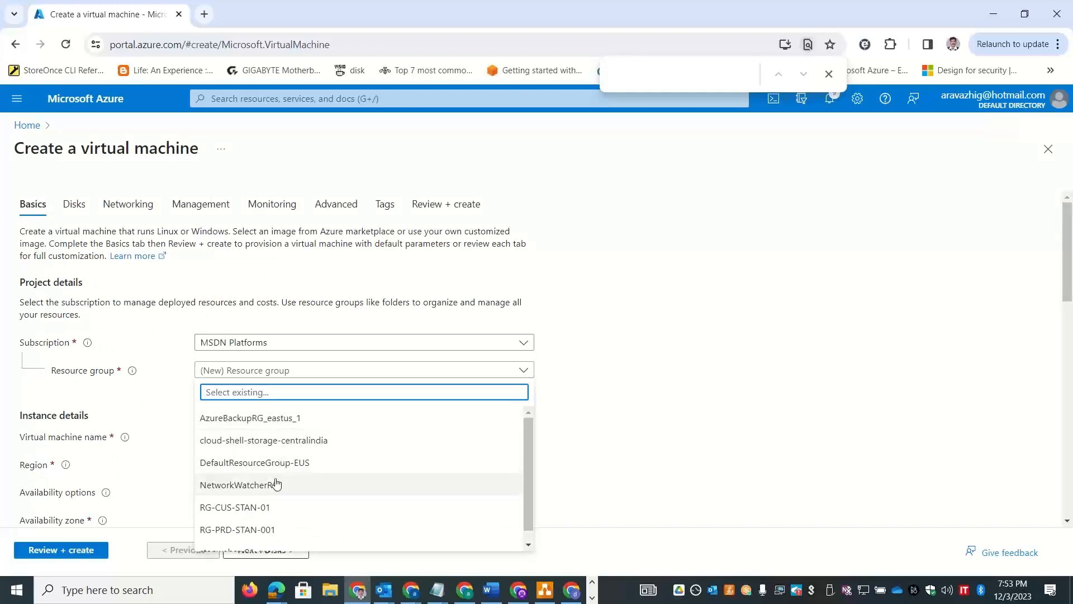
left_click(254, 508)
left_click_drag(1065, 223, 1068, 318)
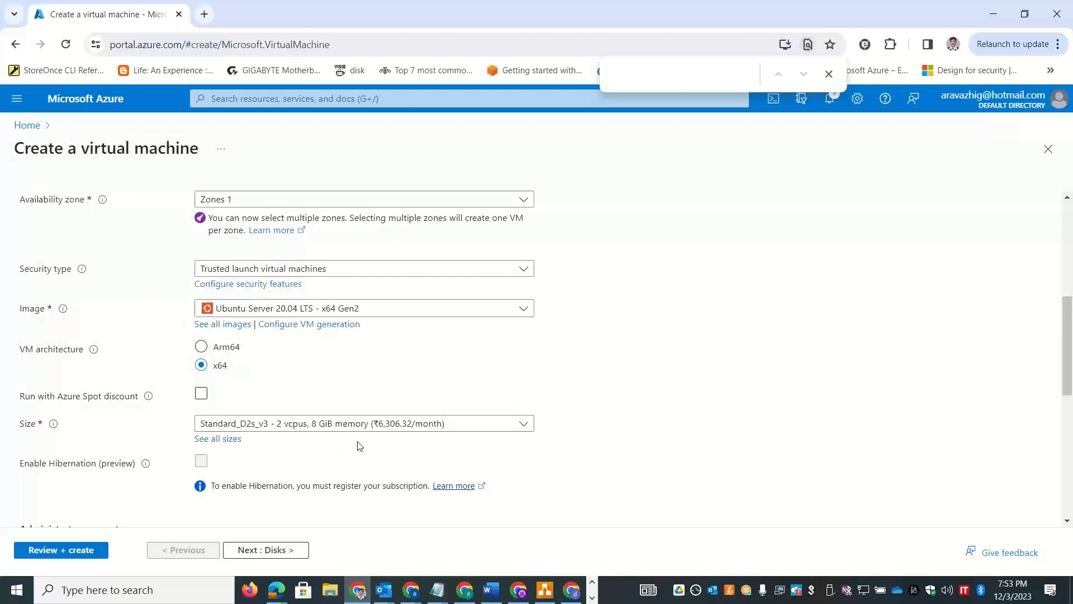
Switch to the Excel workbook and review the requirements Req #1 to Req #7 on the Demo sheet
key("alt+Tab")
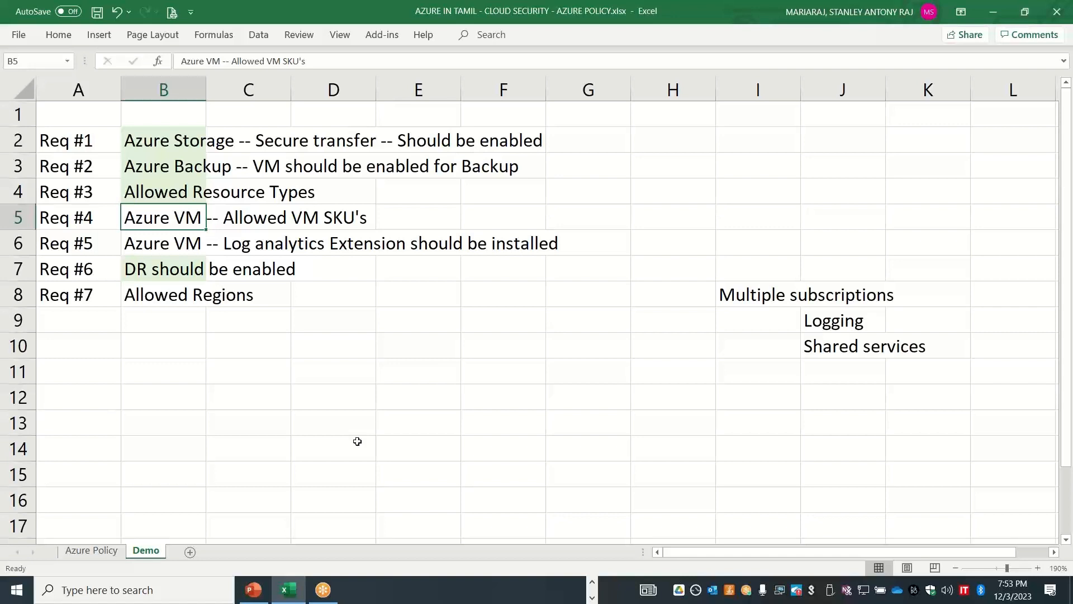
left_click_drag(81, 149, 86, 288)
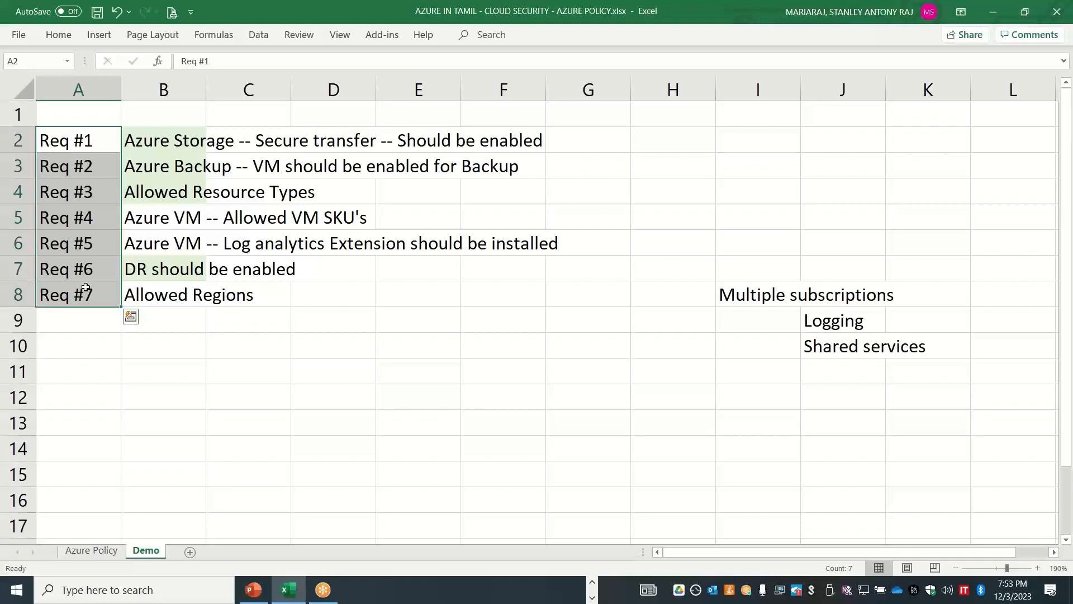
key("alt+Tab")
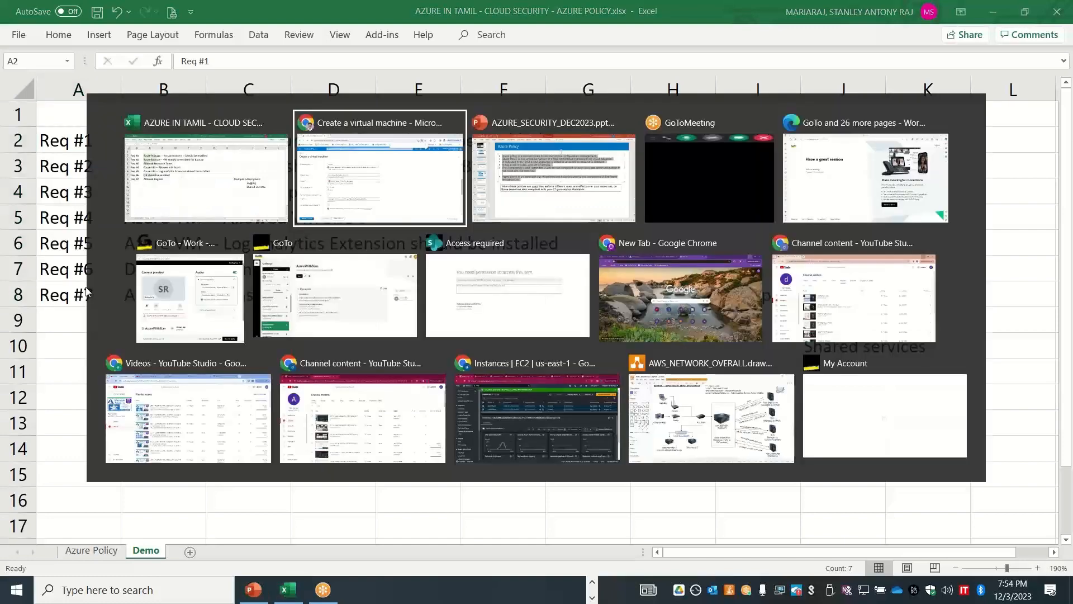
key("Escape")
On the Azure Policy sheet, enter the heading "Azure Policy -- Process" in cell A24
left_click(91, 550)
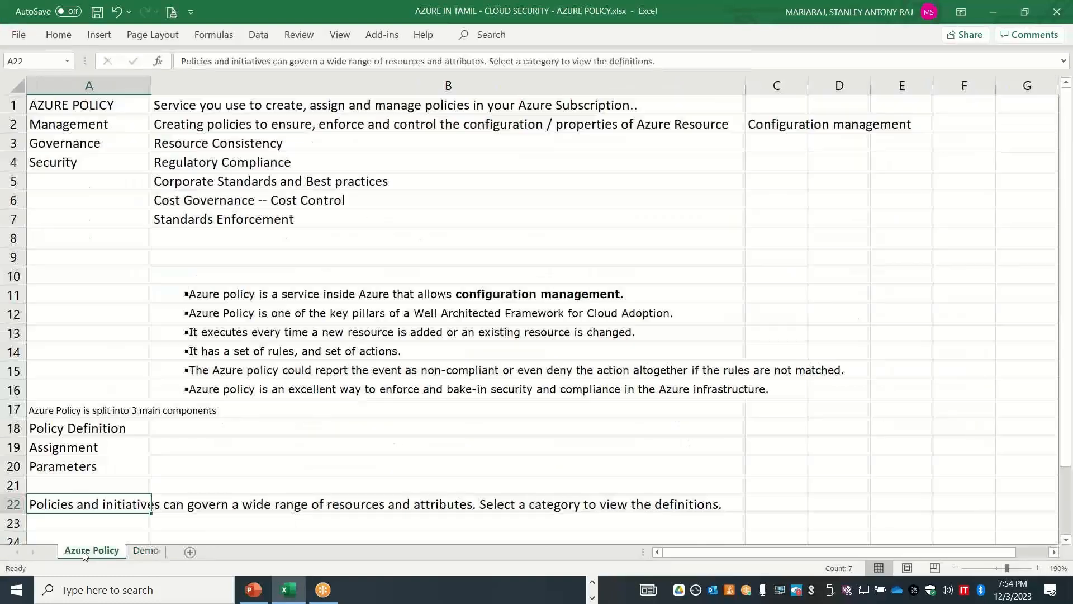
left_click(223, 471)
key("Down")
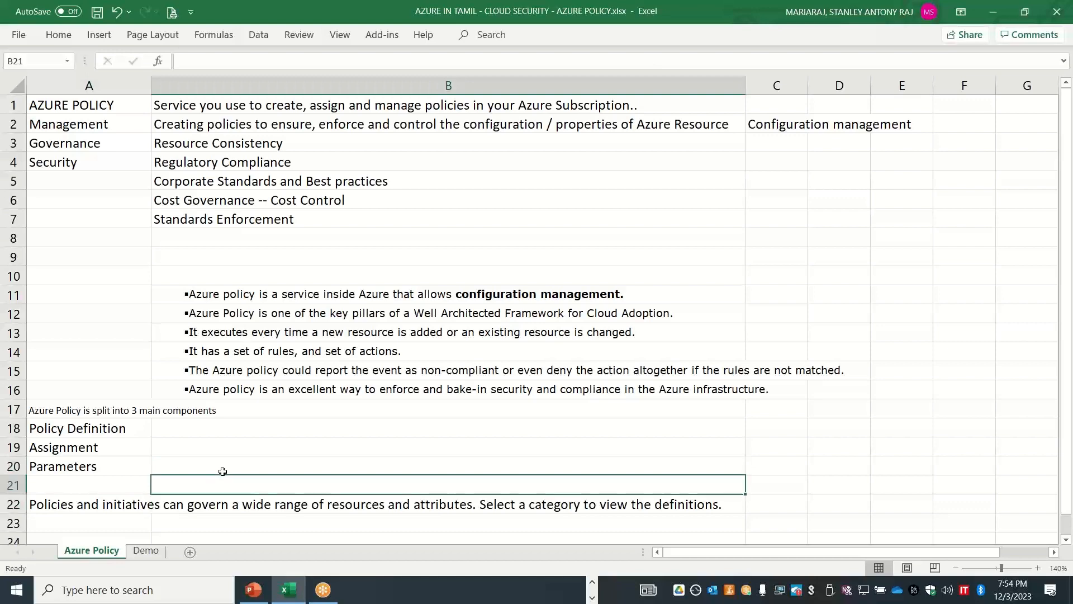
key("Down")
key("Down")
key("Down")
key("Down")
key("Down")
key("Down")
key("Down")
key("Down")
key("Up")
key("Up")
key("Up")
key("Up")
key("Up")
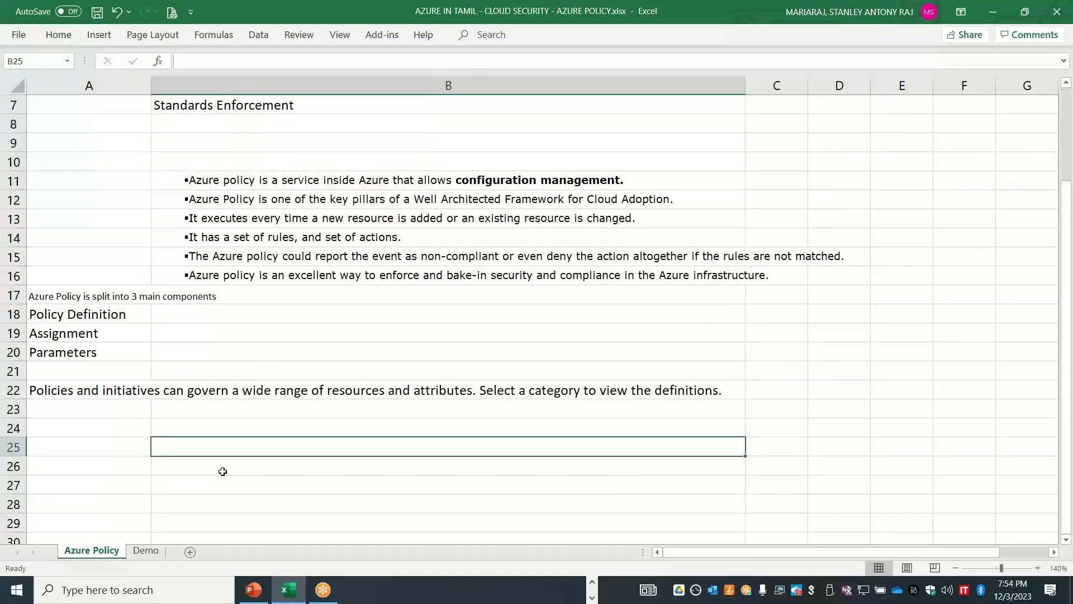
key("Left")
type("Azure Poli")
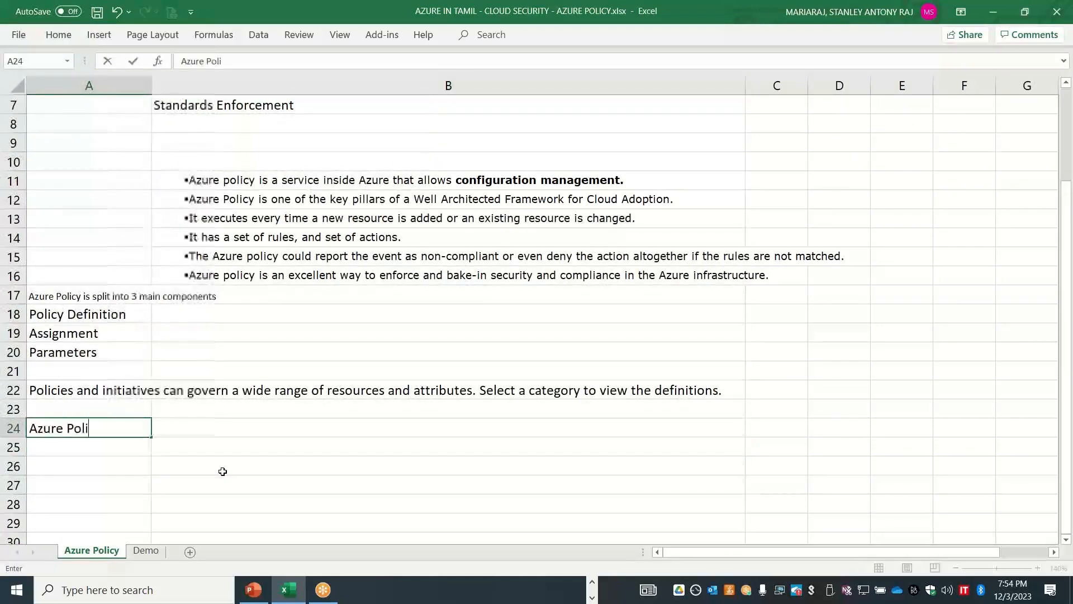
type("cy -- Process")
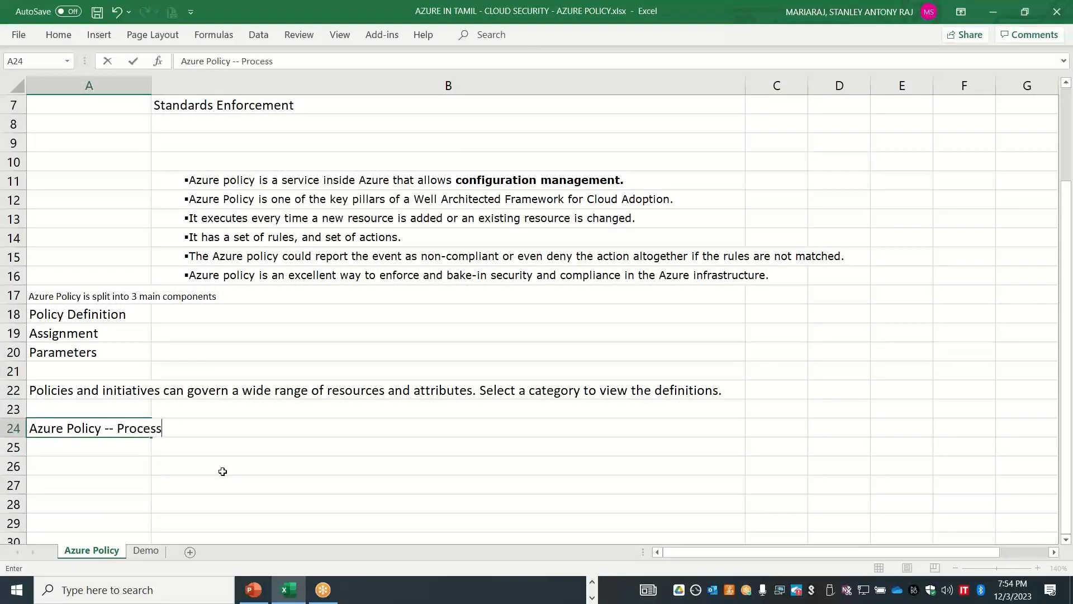
key("Return")
Enter "1. Created a policy definition or use existing built-in policy" in cell B25
key("Right")
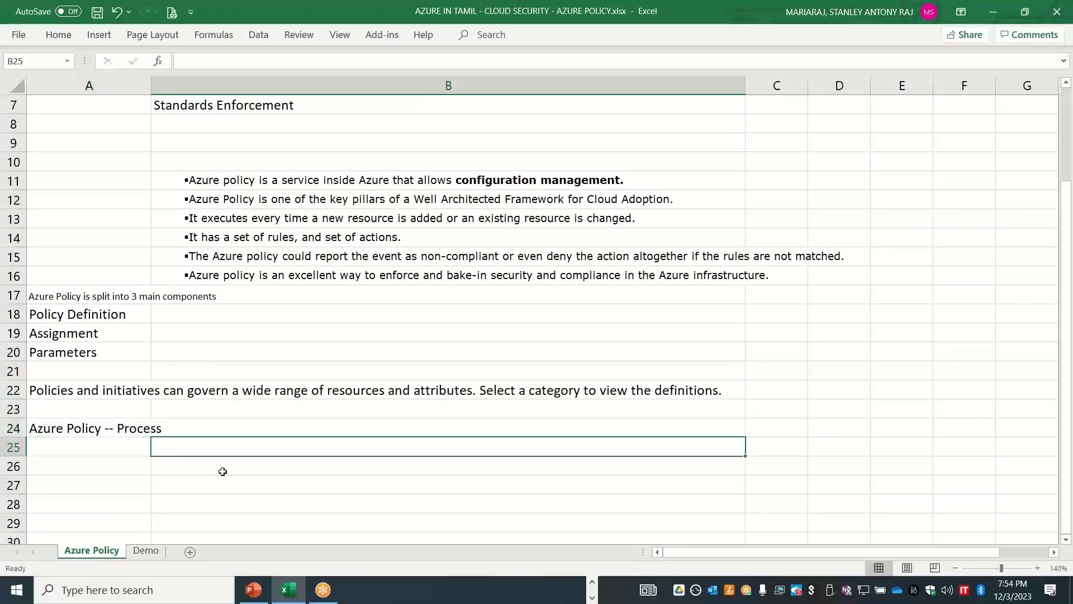
type("1. Created ap")
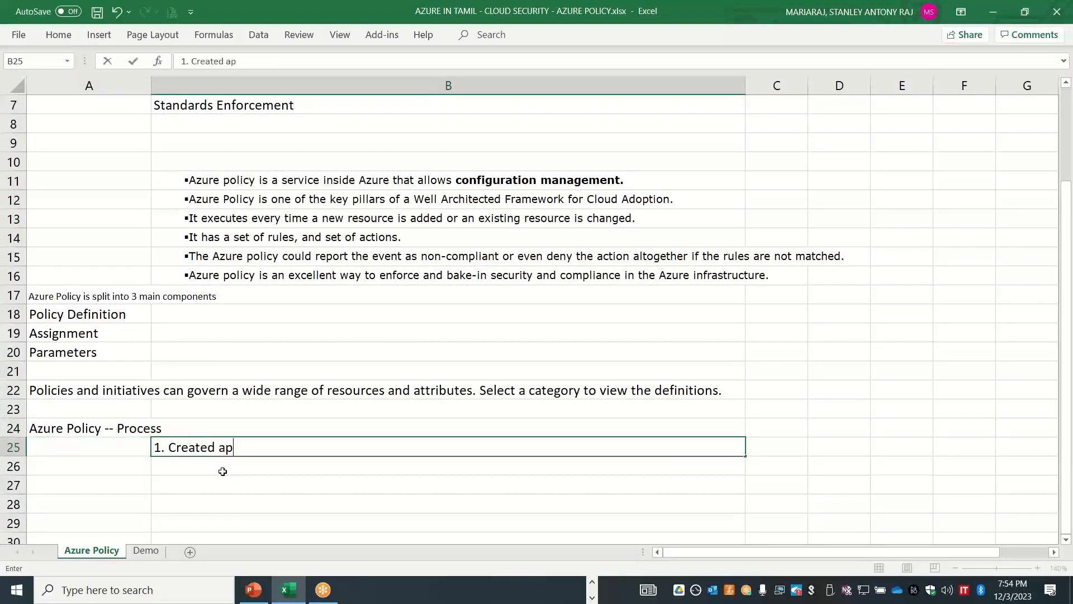
key("BackSpace")
type("policy definition or ")
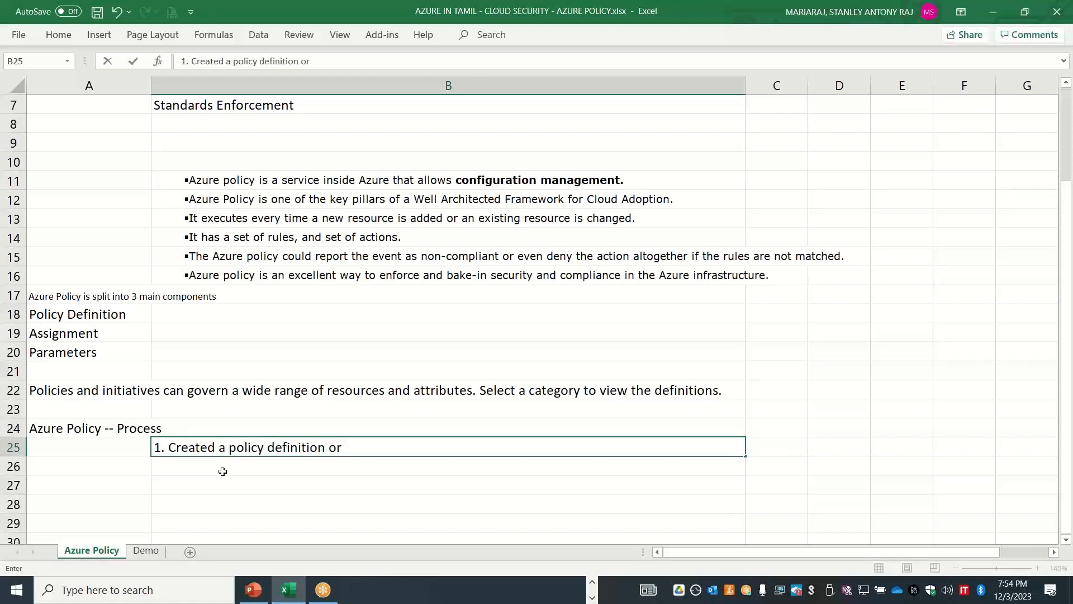
type("use existing bul")
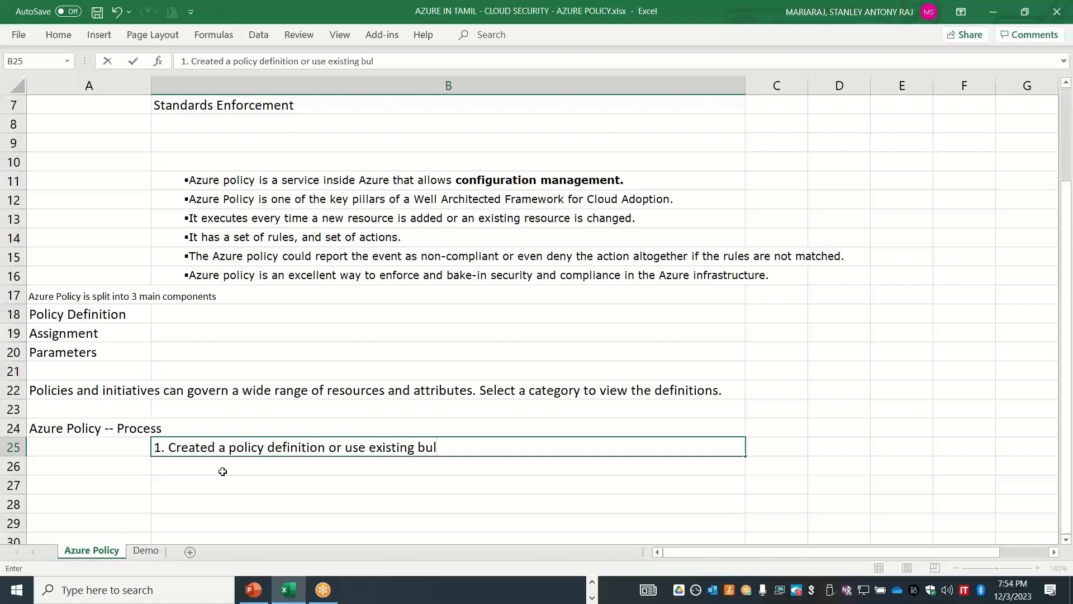
key("BackSpace")
type("ilt-in policy")
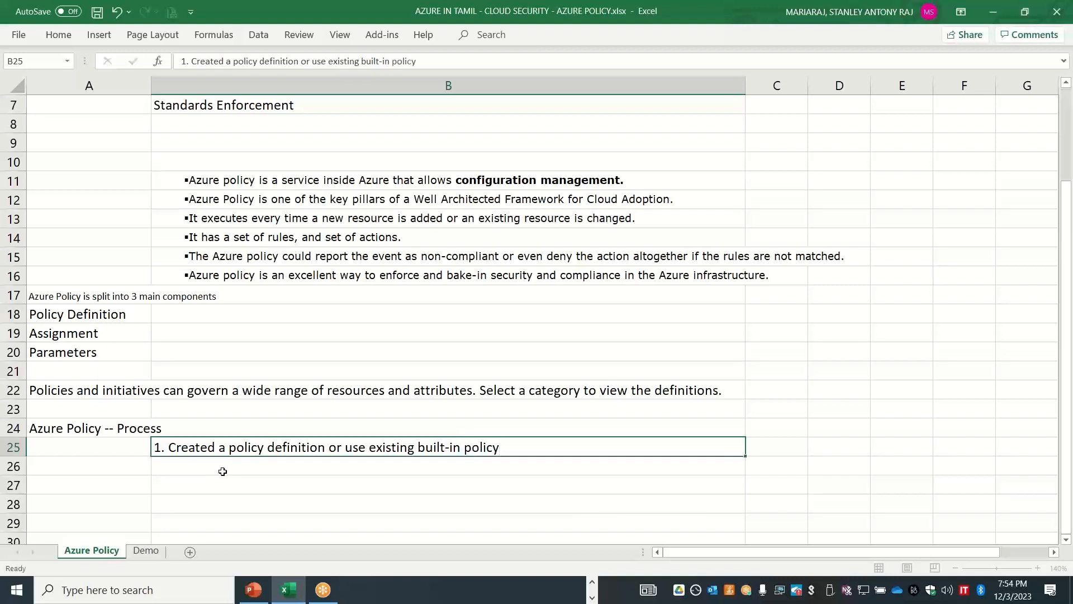
key("Return")
Enter "2. Apply the Policy --- Audit Mode" in cell B26 as the second process step
type("2. ")
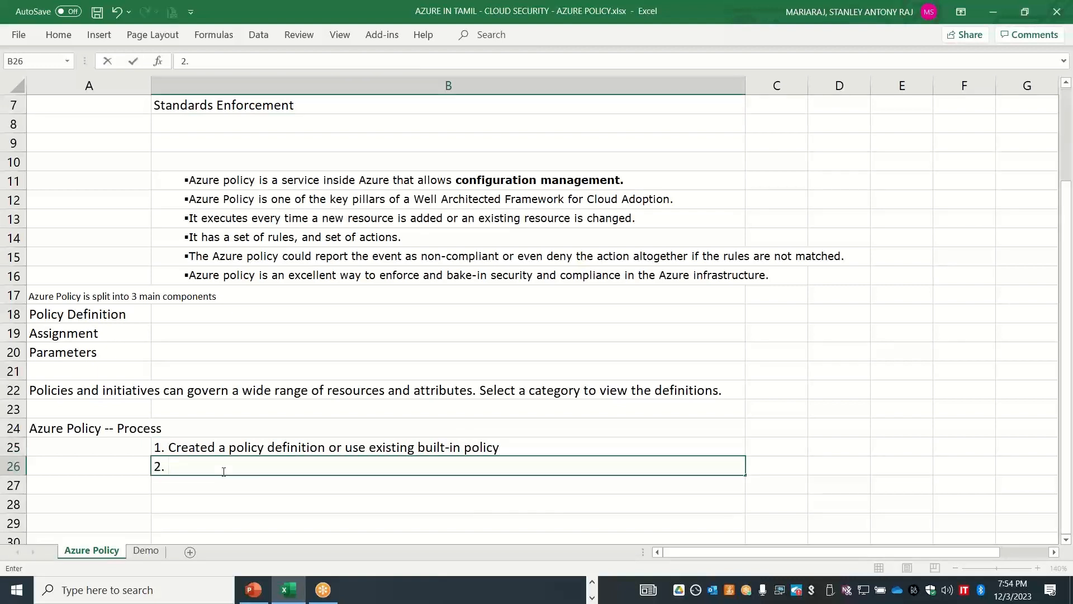
type("Apply the Policy")
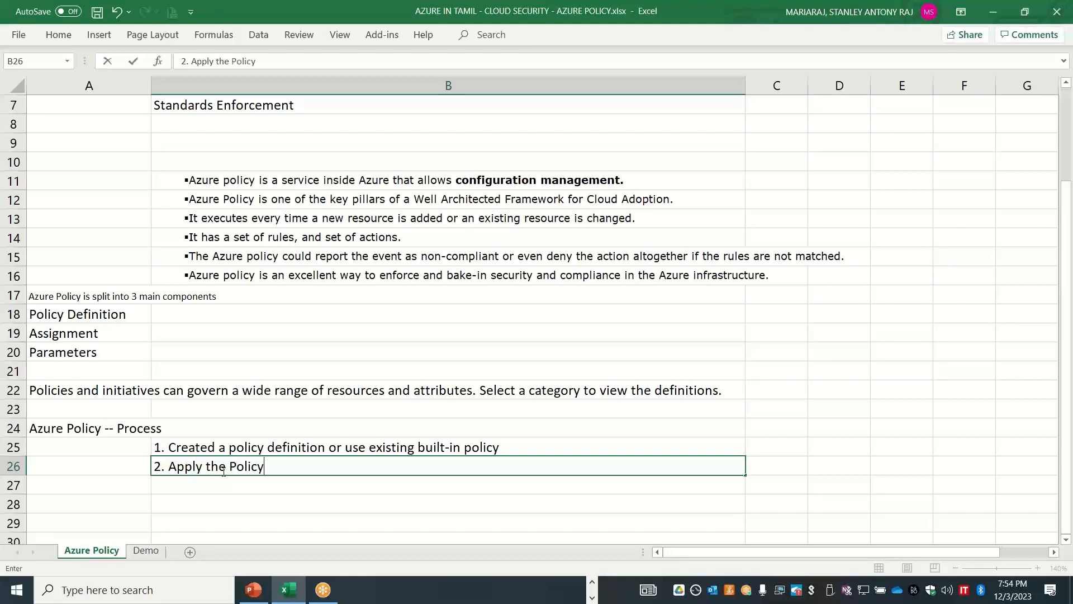
type(" --- Audit Mode")
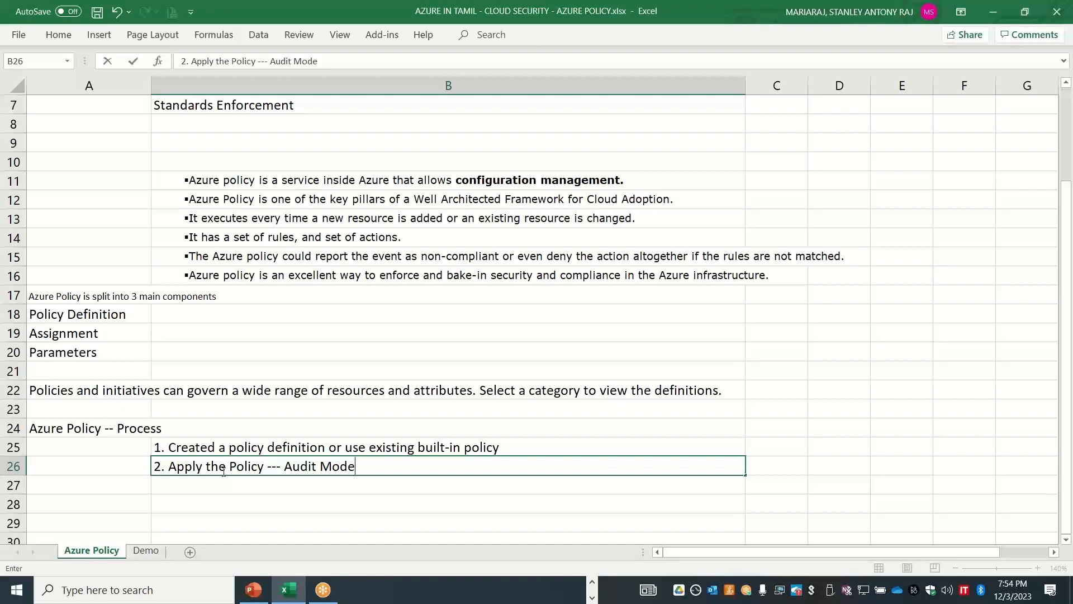
left_click(195, 485)
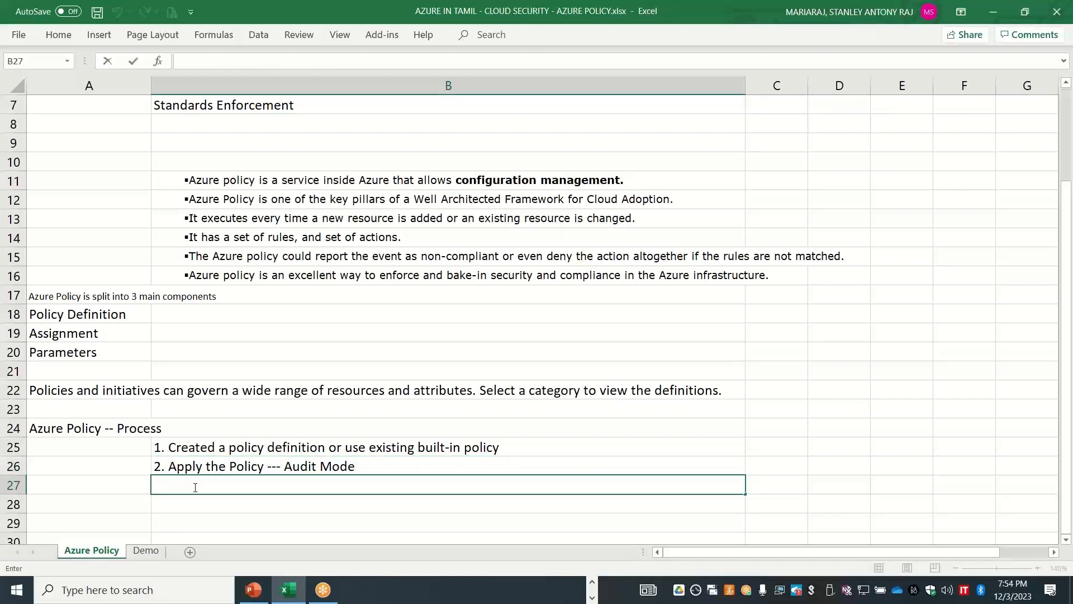
Enter "3. Test and verify the acitvities / Logs" in cell B27
type("3.")
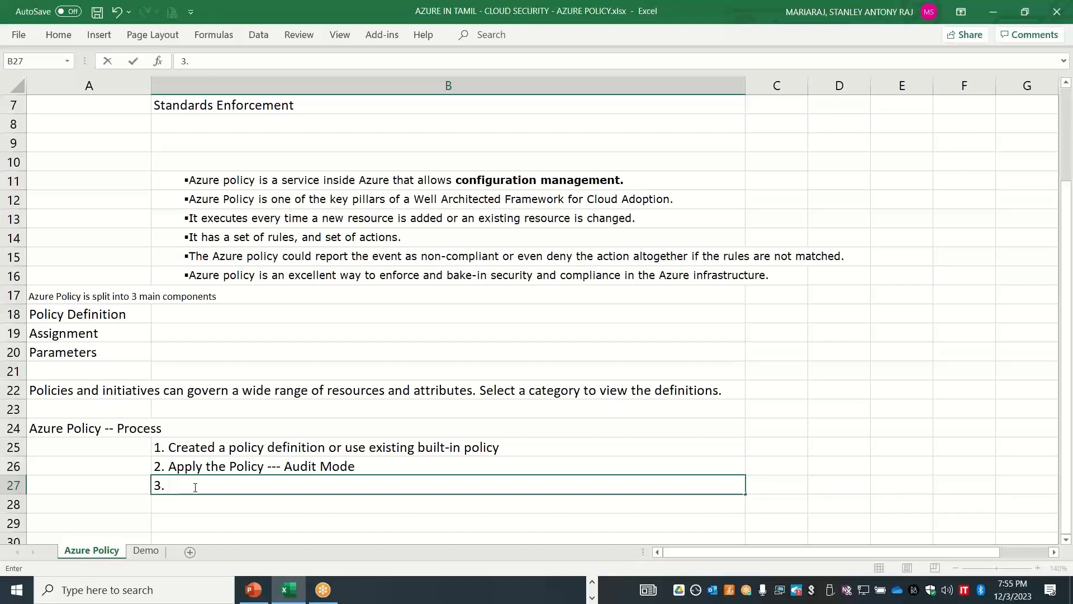
type("Test and verify the aci ")
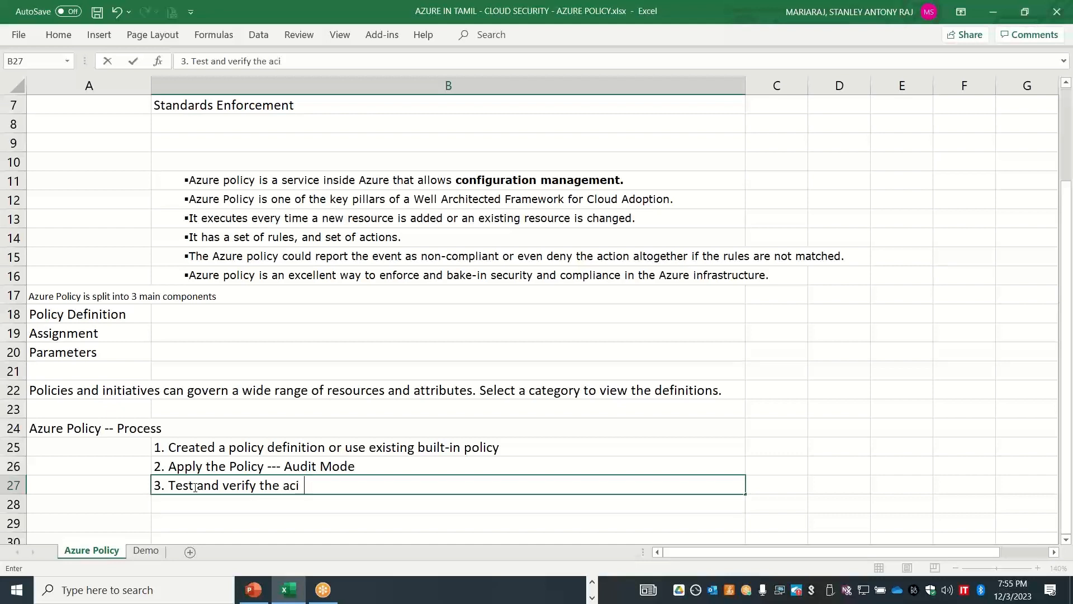
type("tvities")
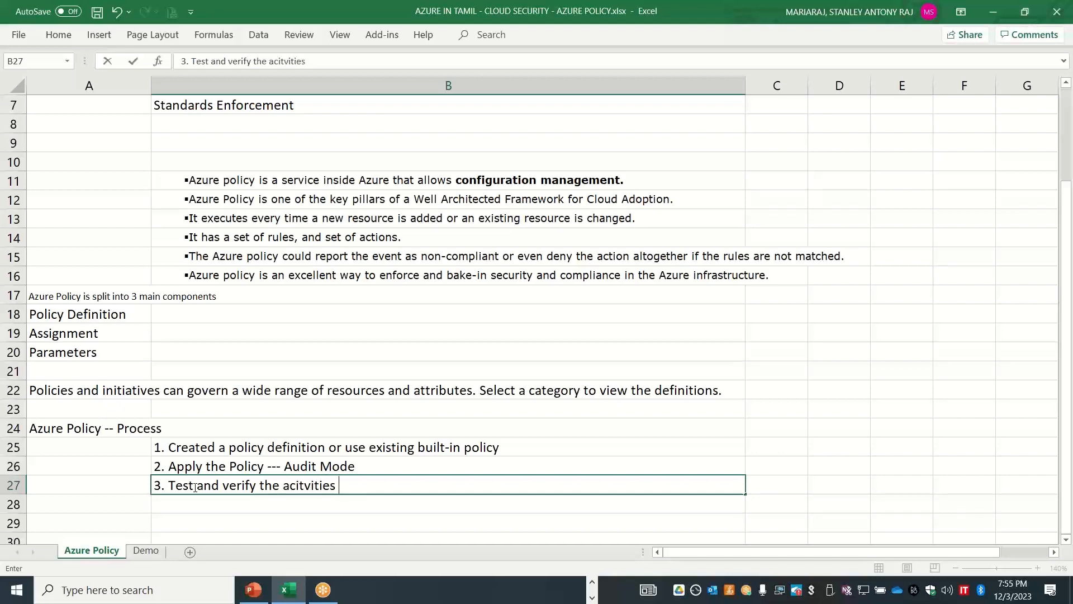
type(" / Logs")
key("Return")
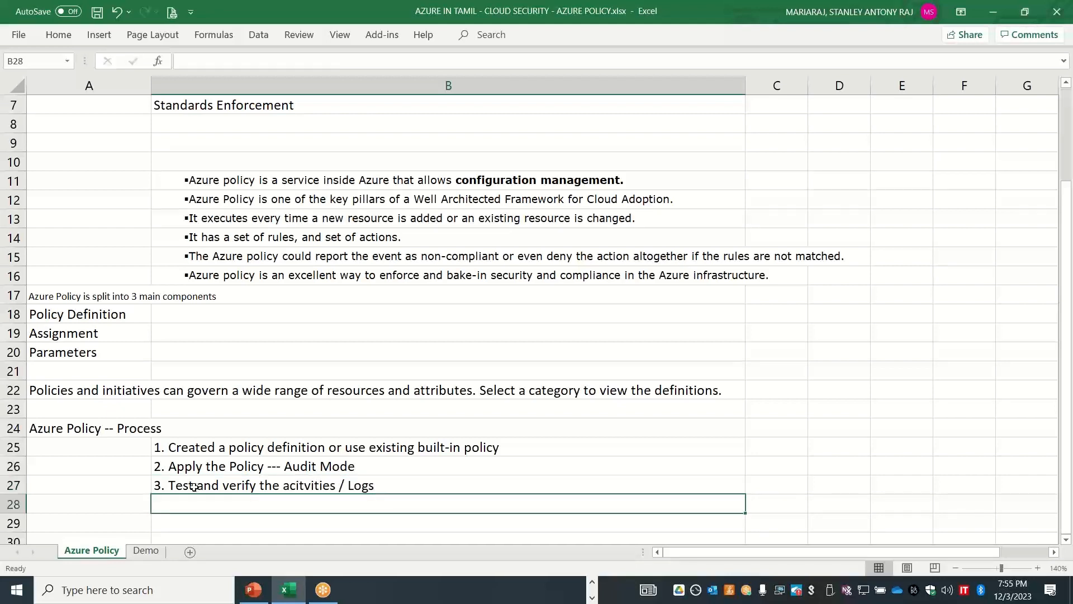
Enter "4. Apply the policy -- Deny Mode" in cell B28
type("4. A")
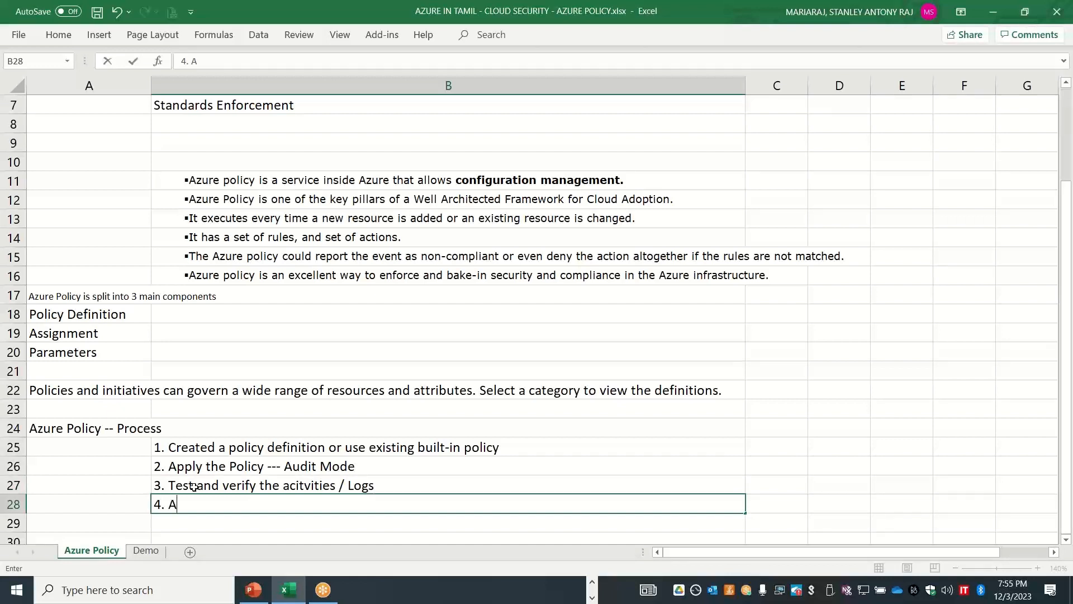
type("pply the policy -- ")
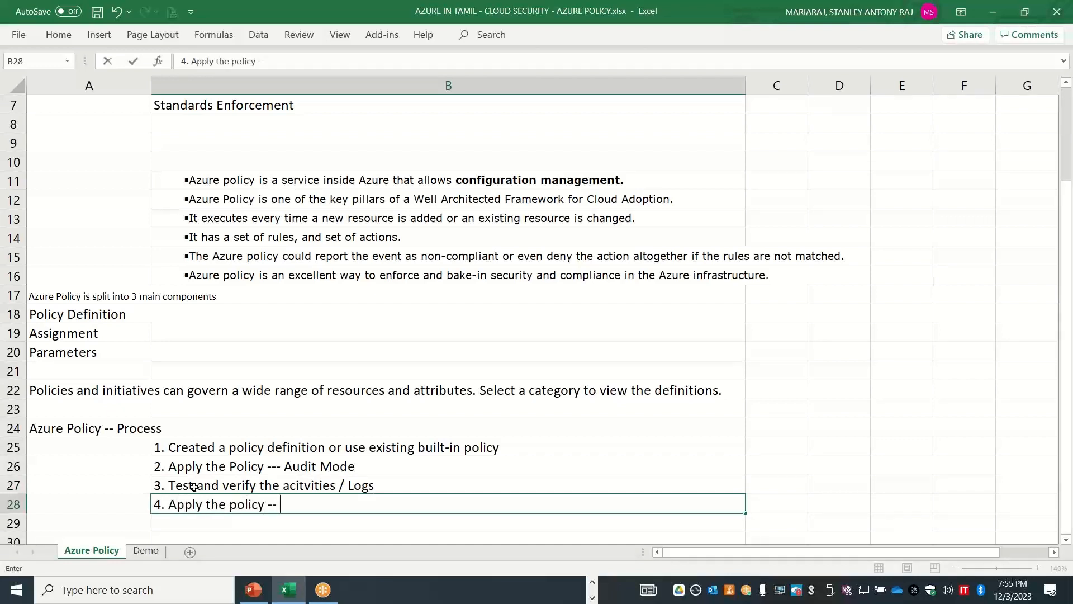
type("Deny Mode")
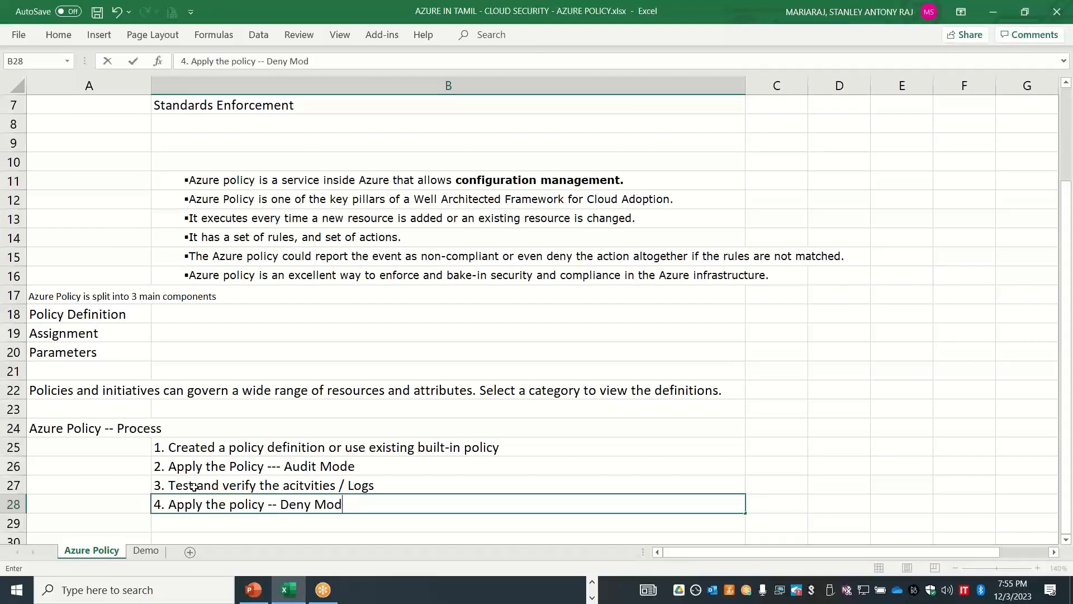
key("Return")
Enter "5. Test and verify the activities / Logs" in cell B29
type("5. ")
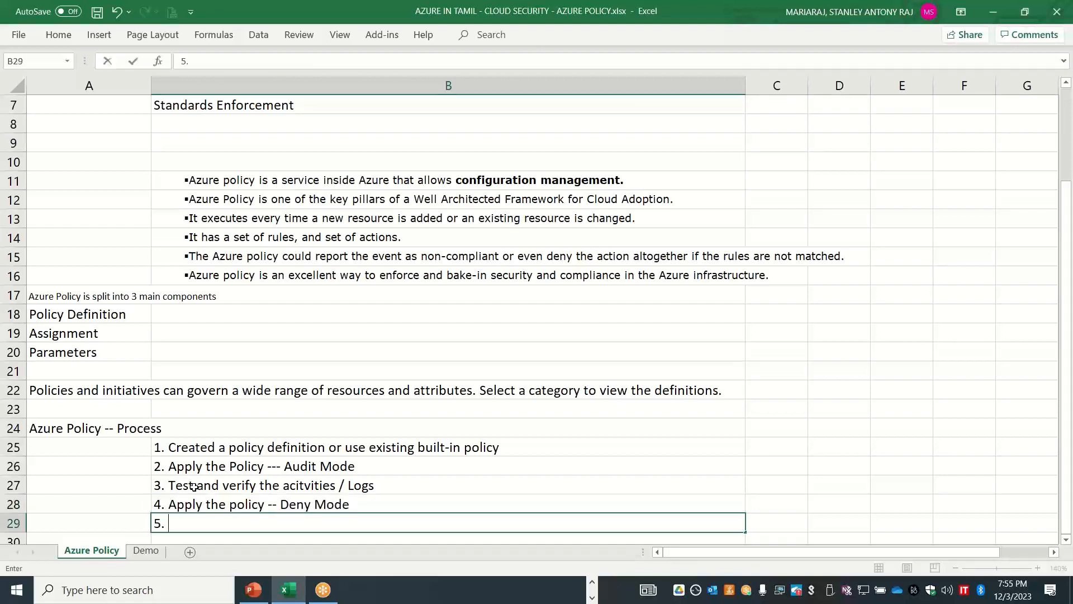
type("Test and verify the activi")
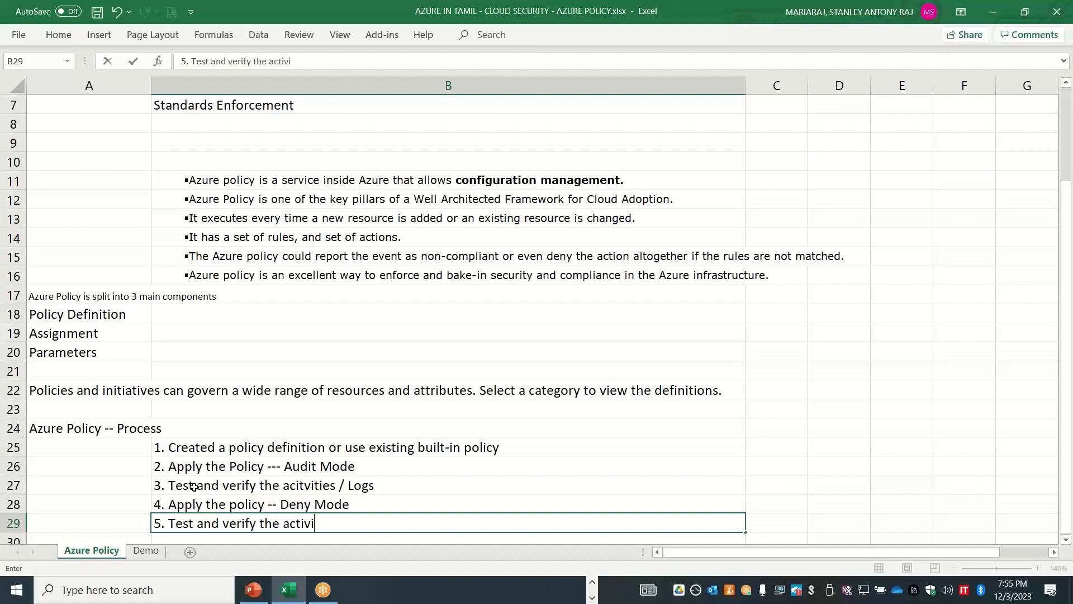
type("ties / Logs")
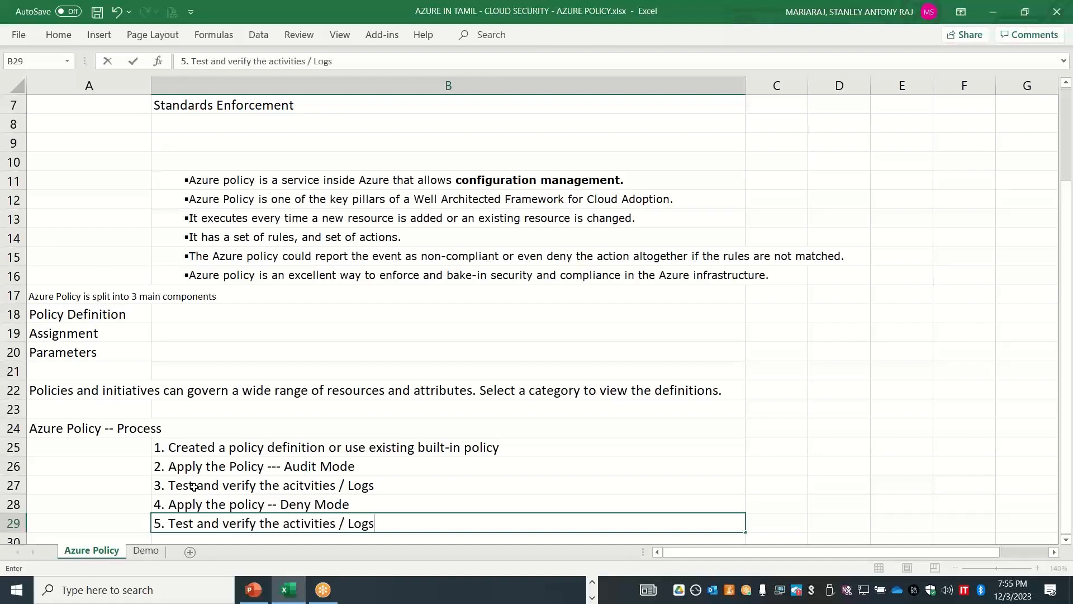
Correct the misspelled word in cell B27 to "activities"
double_click(295, 490)
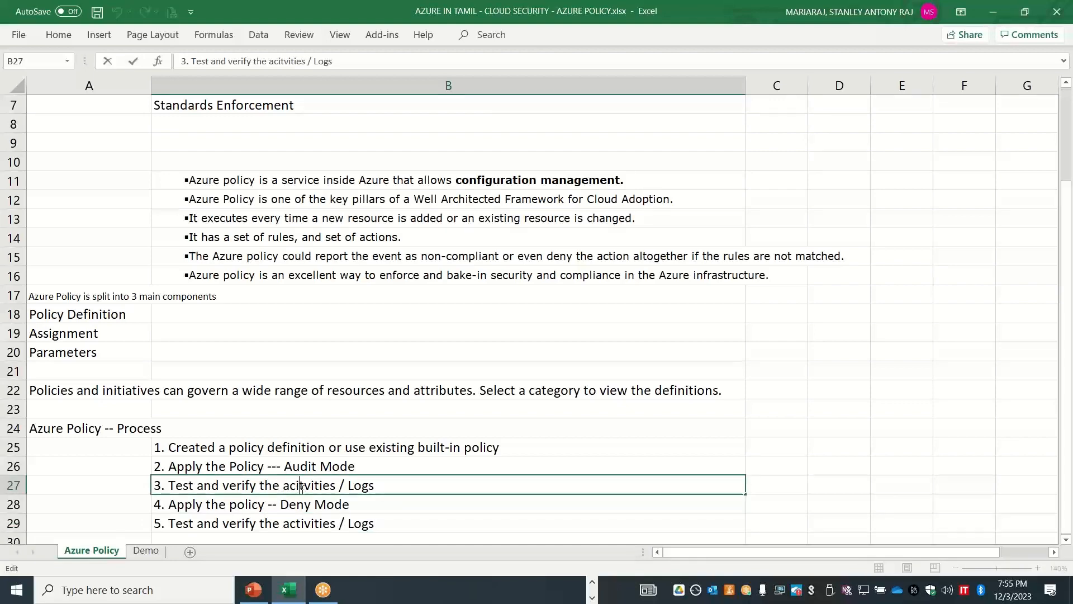
key("BackSpace")
left_click(302, 489)
type("i")
left_click(85, 508)
key("Down")
key("Down")
key("Down")
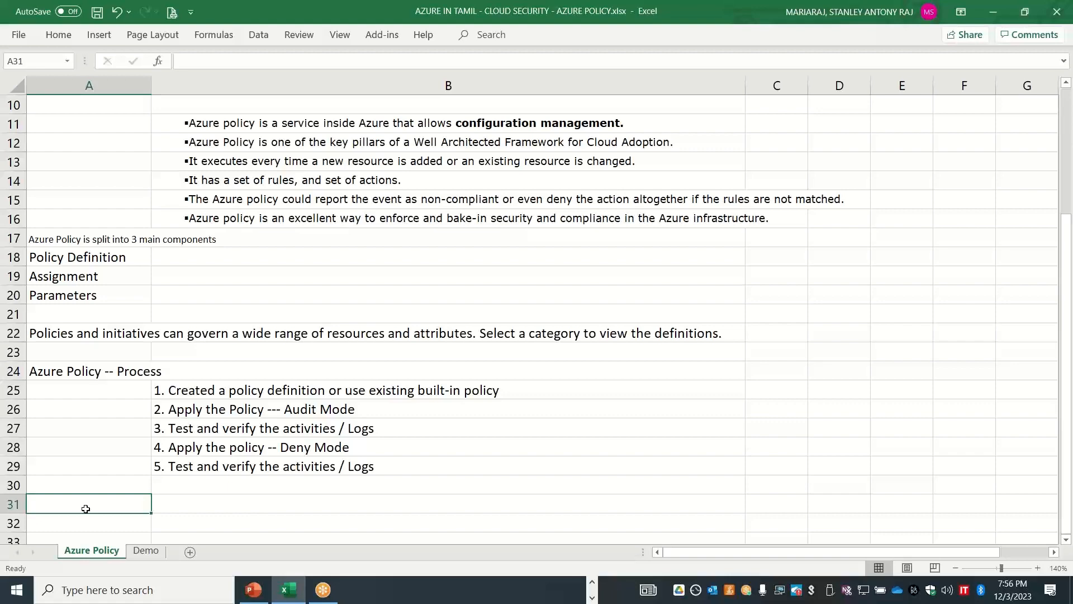
Enter "Find out the existing resources that are non compliant" in cell B8, below Standards Enforcement
key("Up")
key("Up")
key("Up")
key("Up")
key("Up")
key("Up")
key("Up")
key("Up")
key("Up")
key("Up")
key("Up")
key("Up")
key("Up")
key("Up")
key("Up")
key("Up")
key("Up")
key("Up")
key("Up")
key("Up")
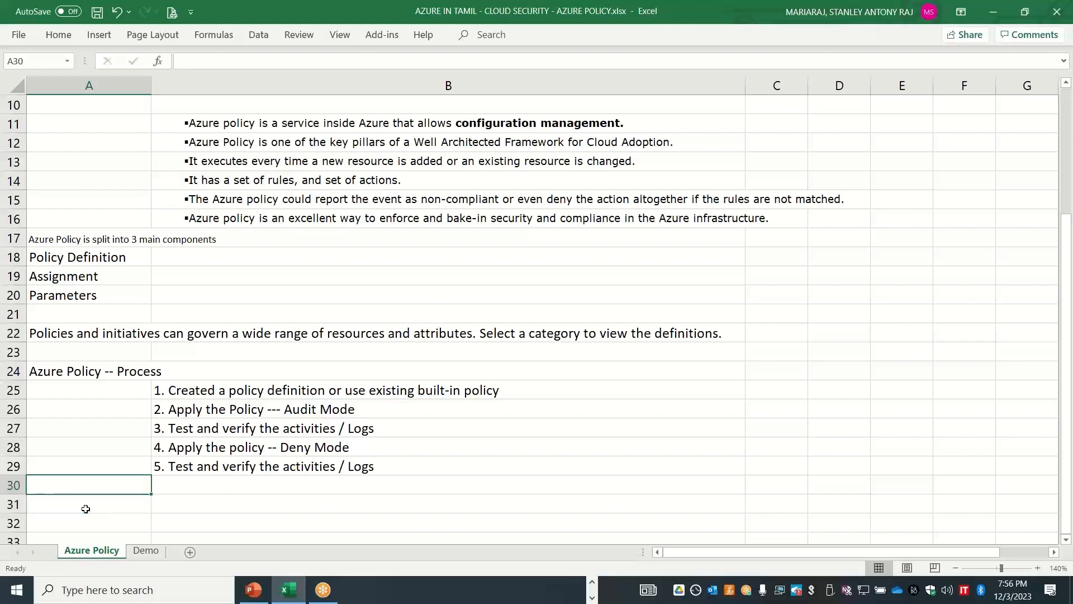
key("Up")
key("Up")
key("Up")
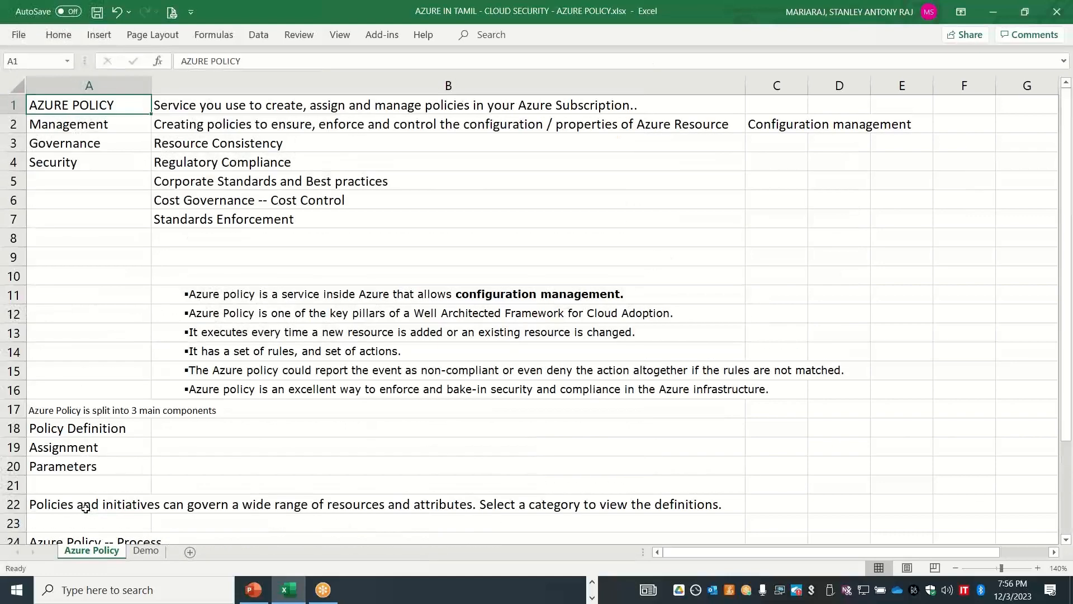
key("Down")
key("Down")
key("Down")
key("Down")
key("Down")
key("Down")
key("Down")
key("Right")
type("Find out the x")
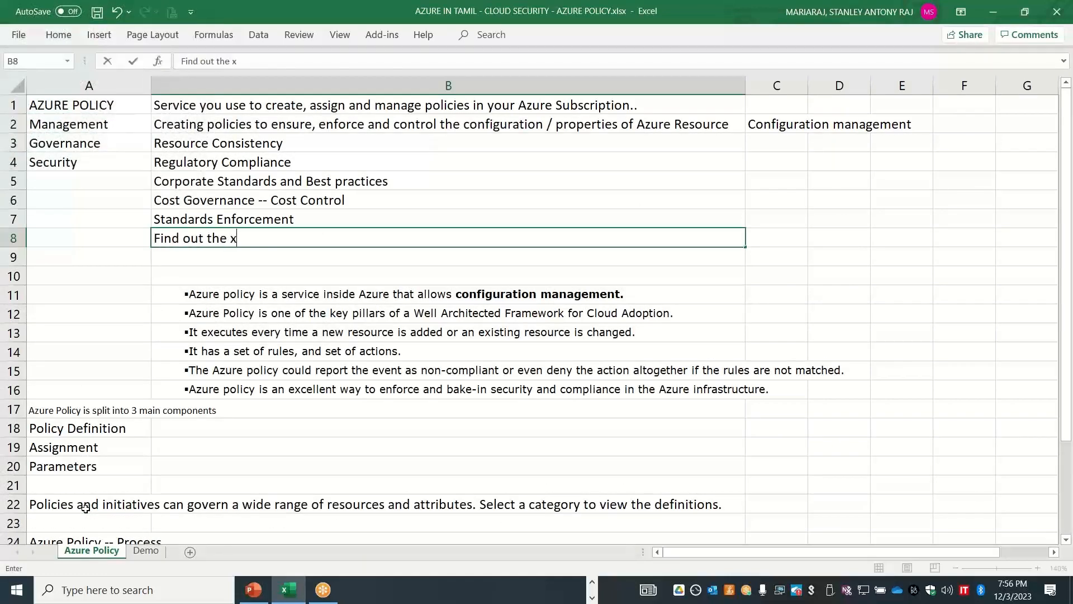
key("BackSpace")
type("existing reousr")
key("BackSpace")
key("BackSpace")
key("BackSpace")
key("BackSpace")
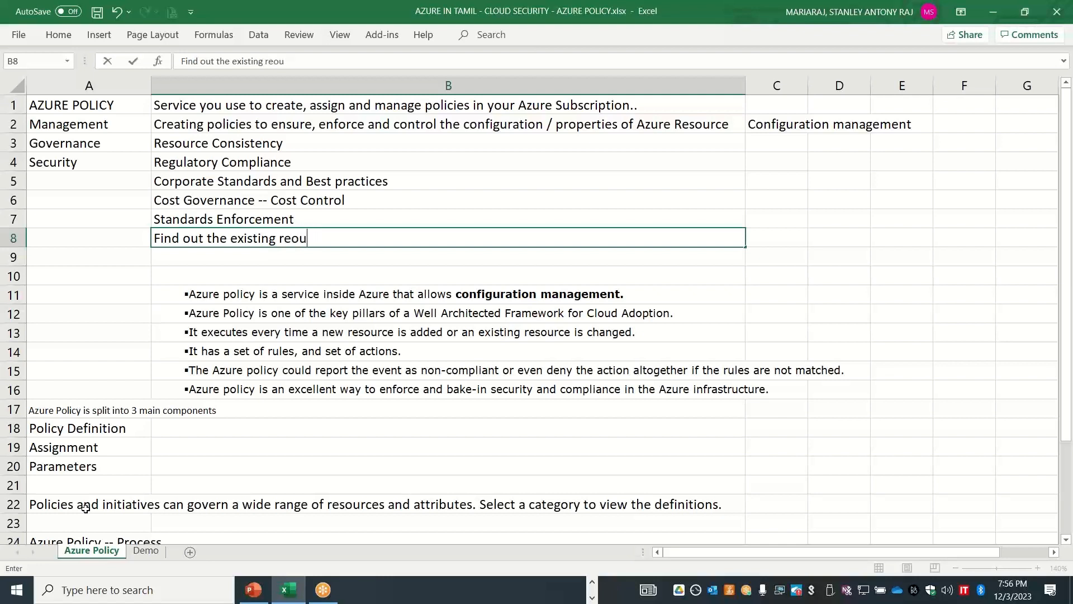
type("sources that are non compliant")
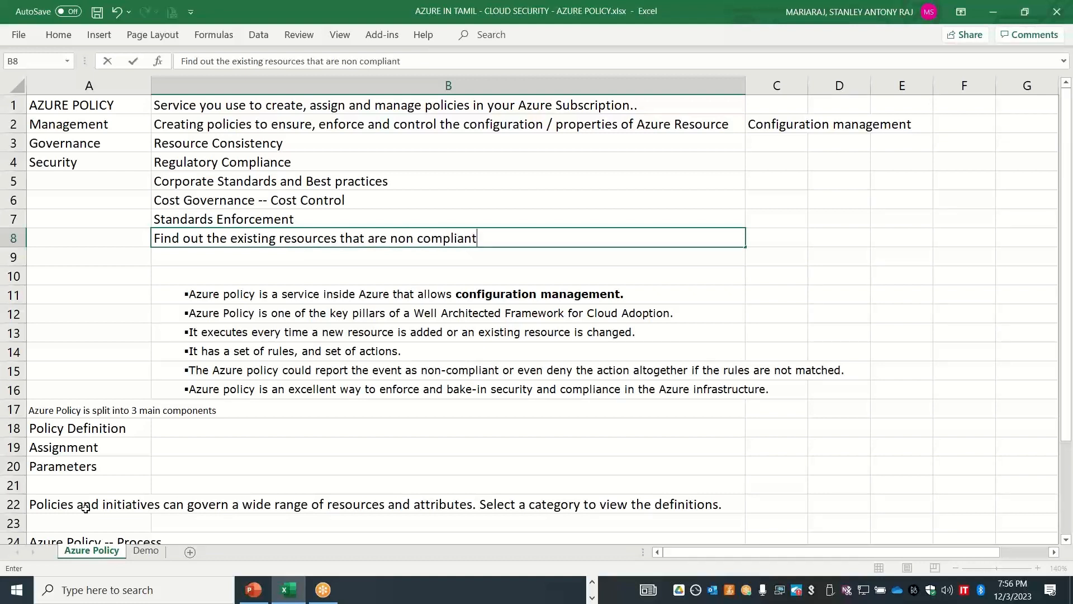
key("Return")
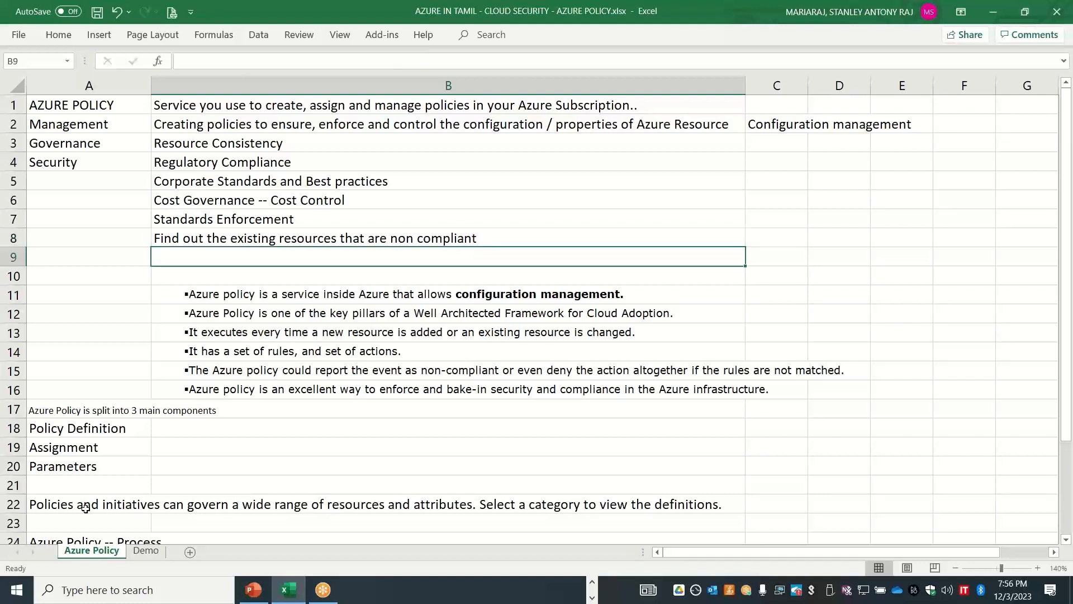
Enter "We can deny resouces from getting created as a non-compliant" in cell B9
type("We can de")
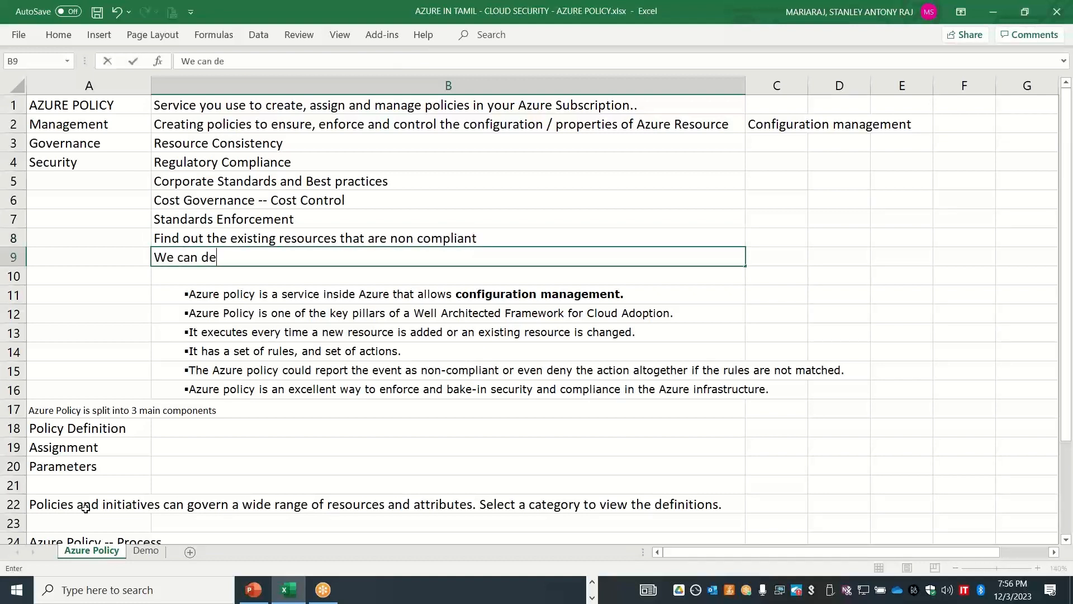
type("ny resouces from getting r")
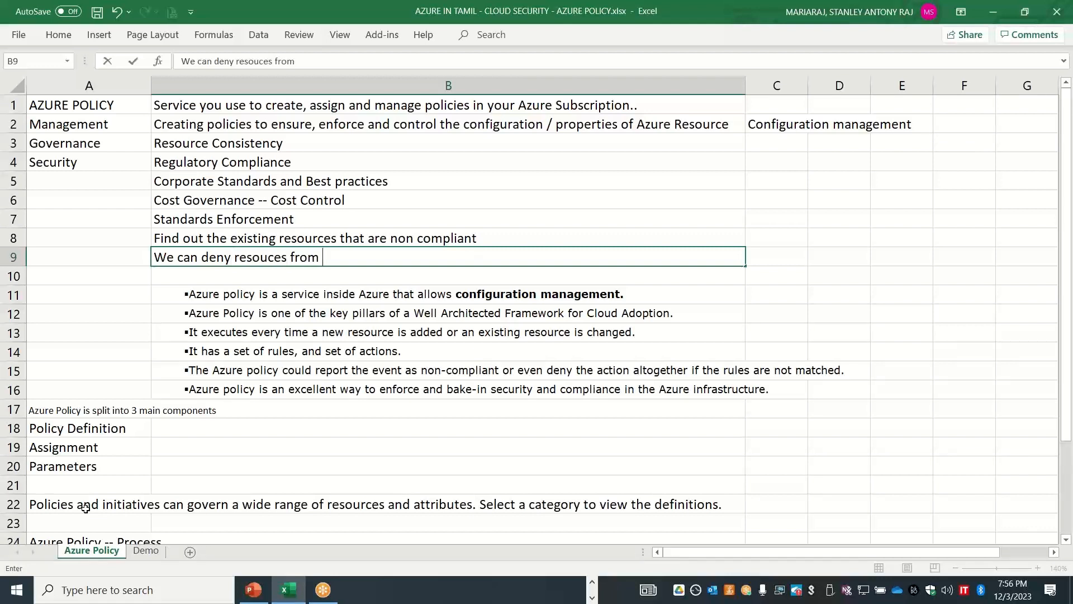
key("BackSpace")
type("created ")
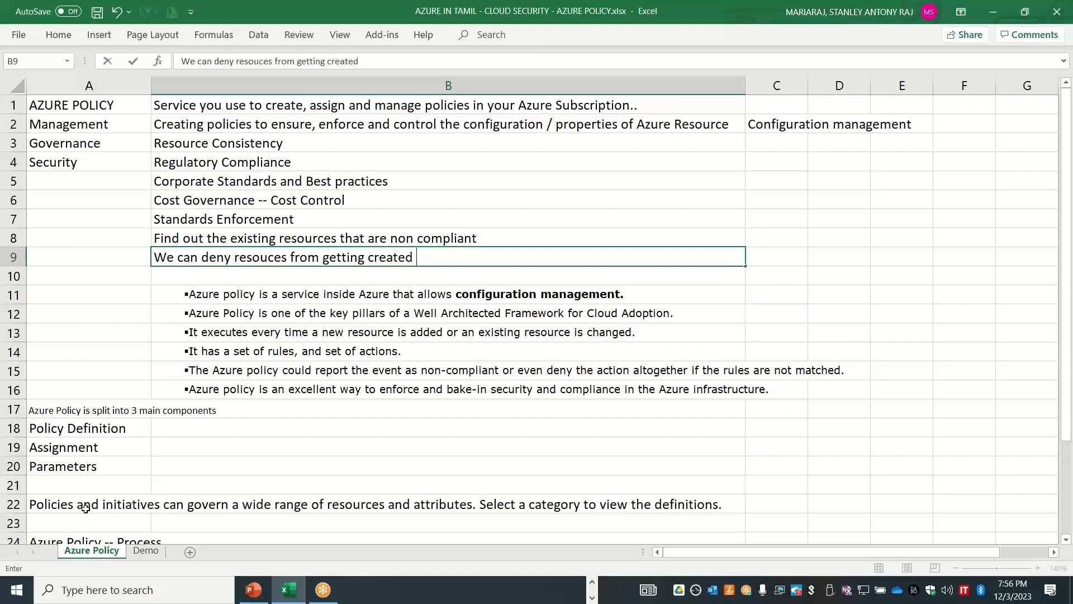
type("as a non-compliant")
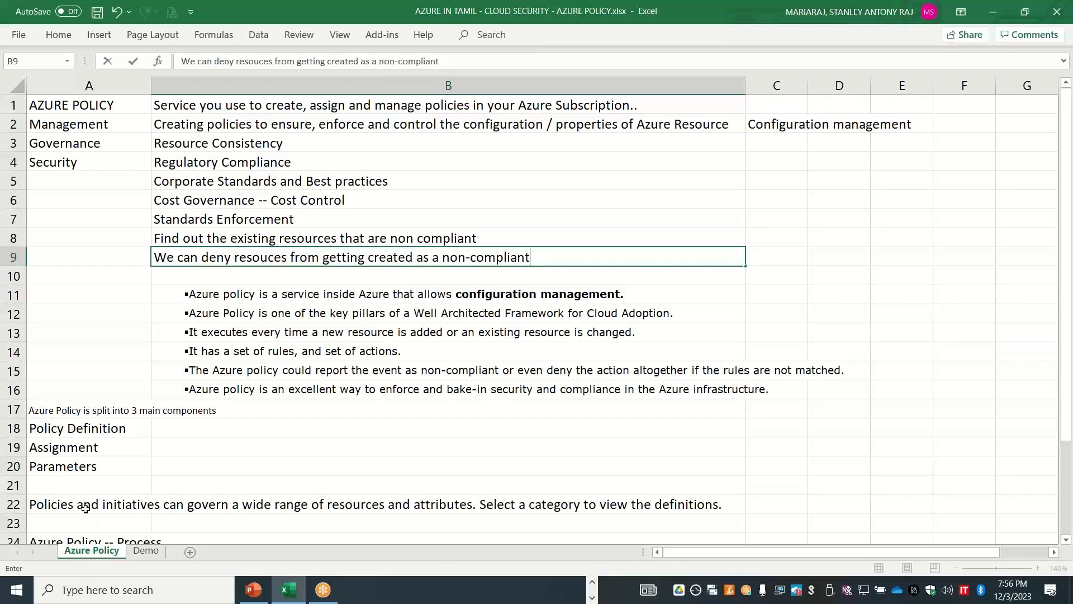
key("Return")
Enter "We can also integrate the azure policy with Azure Devops" in cell B10
type("We can ")
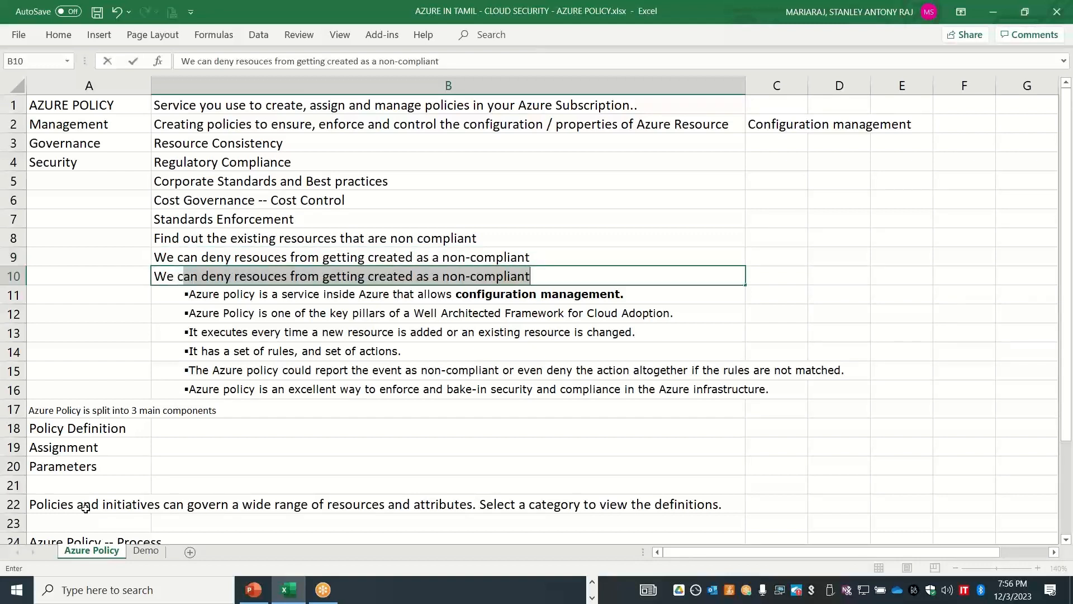
type("also in")
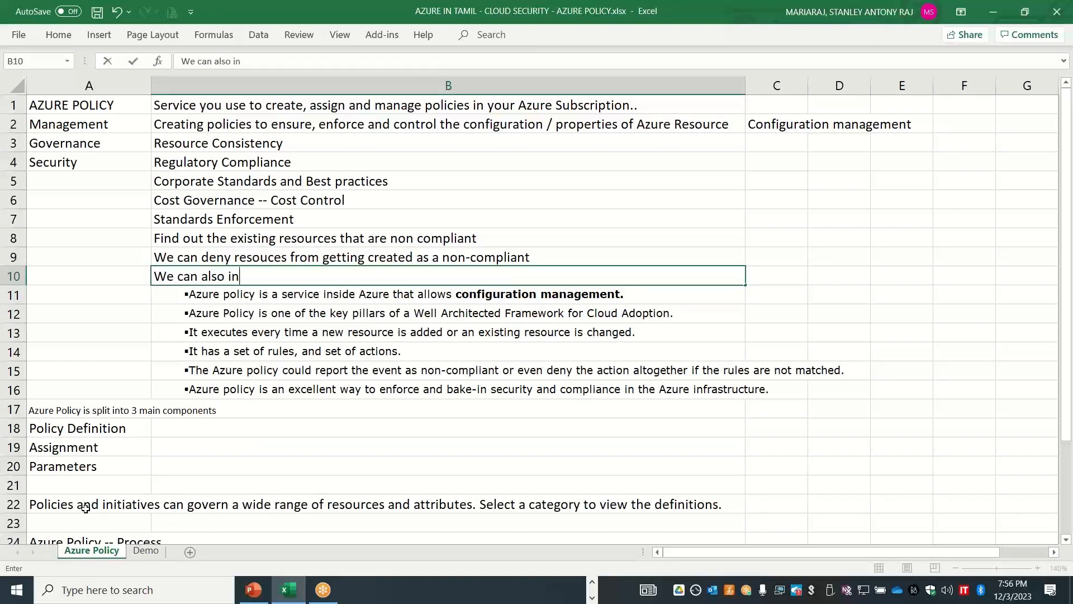
type("tegrate the az")
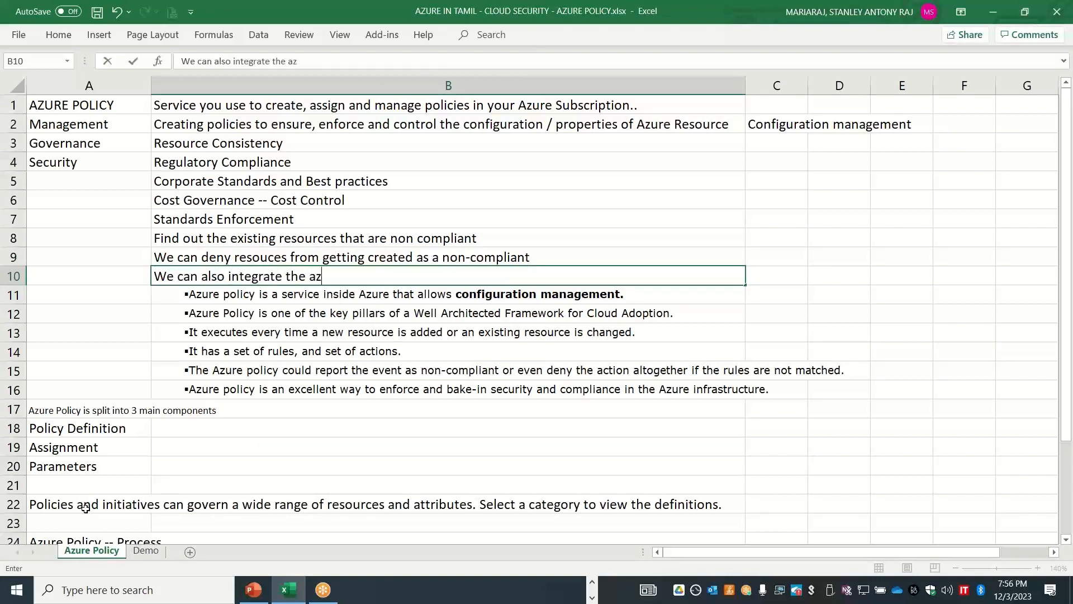
type("ure policy with")
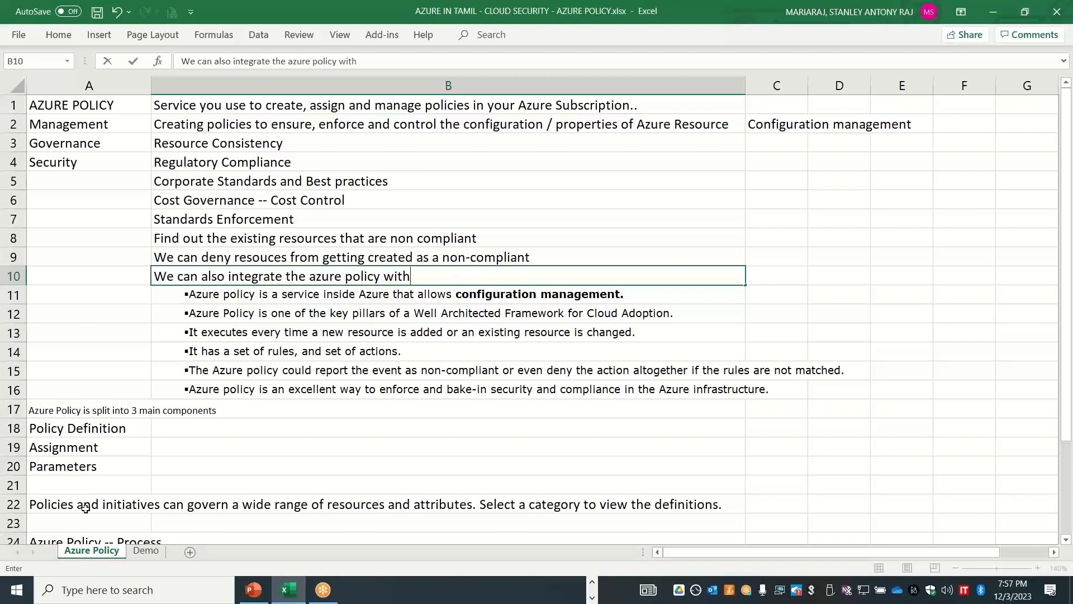
type(" Azure Devops")
key("Tab")
Enter "ARM" in cell D10, beside the Azure Devops integration note
key("Tab")
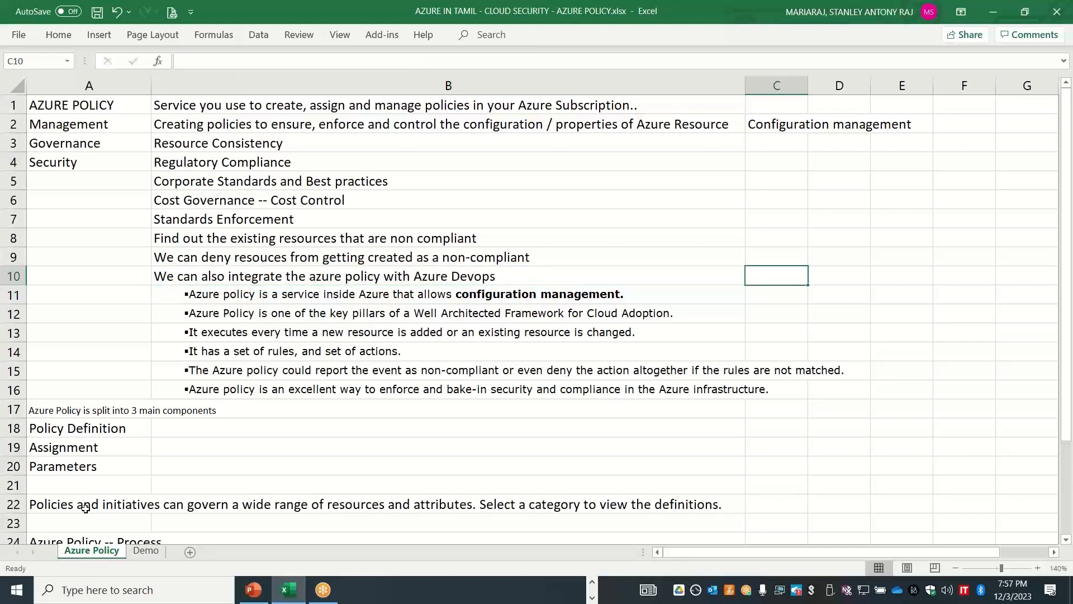
type("ARM")
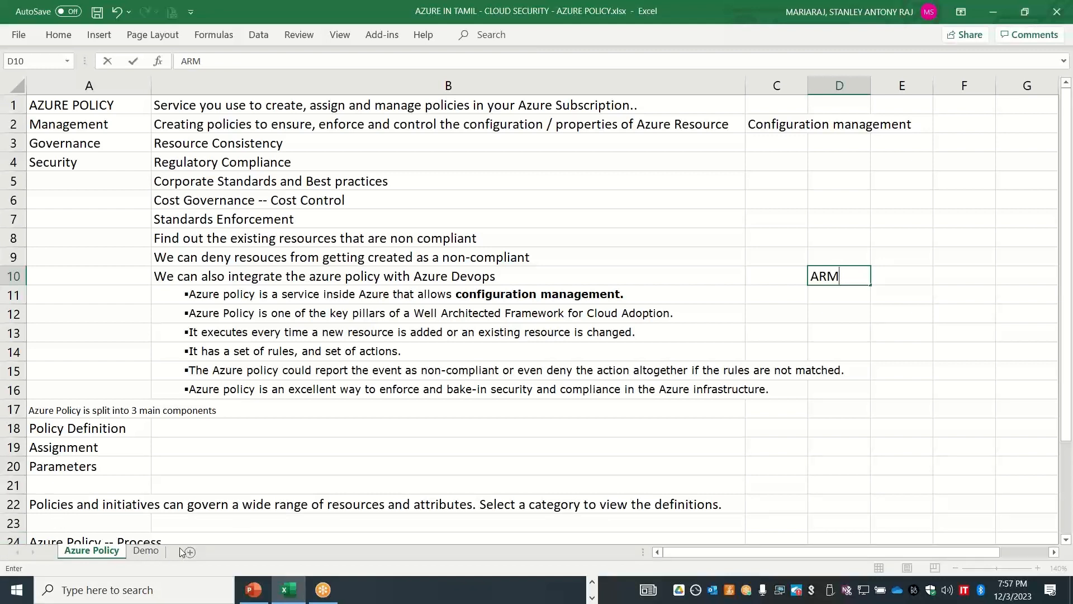
left_click(226, 483)
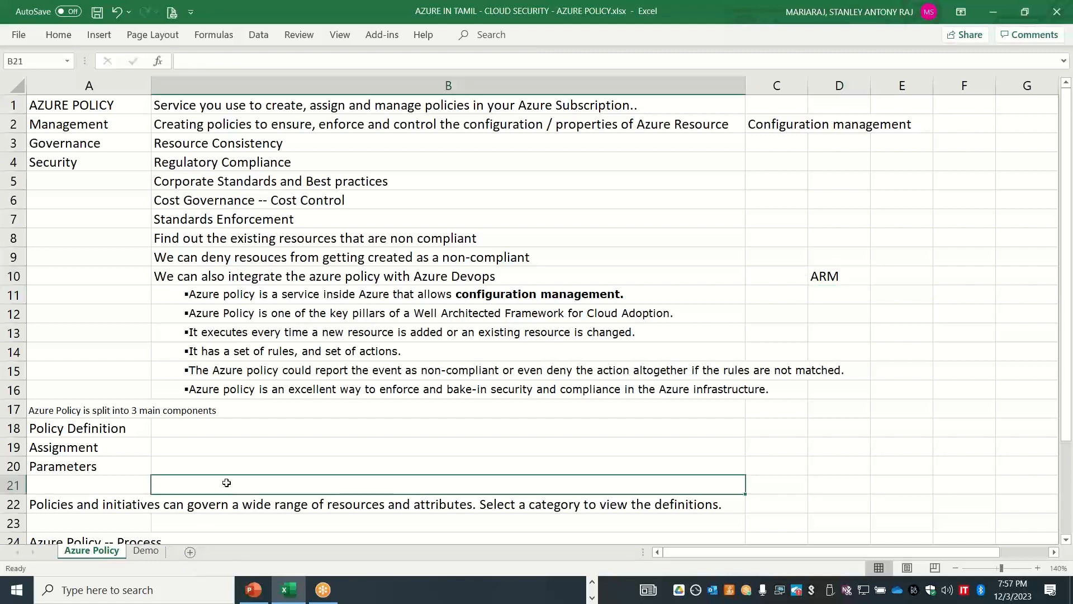
Copy the formatting of the Policy Definition cell A18 onto the "Azure Policy is split into 3 main components" heading in A17
left_click_drag(122, 431, 84, 467)
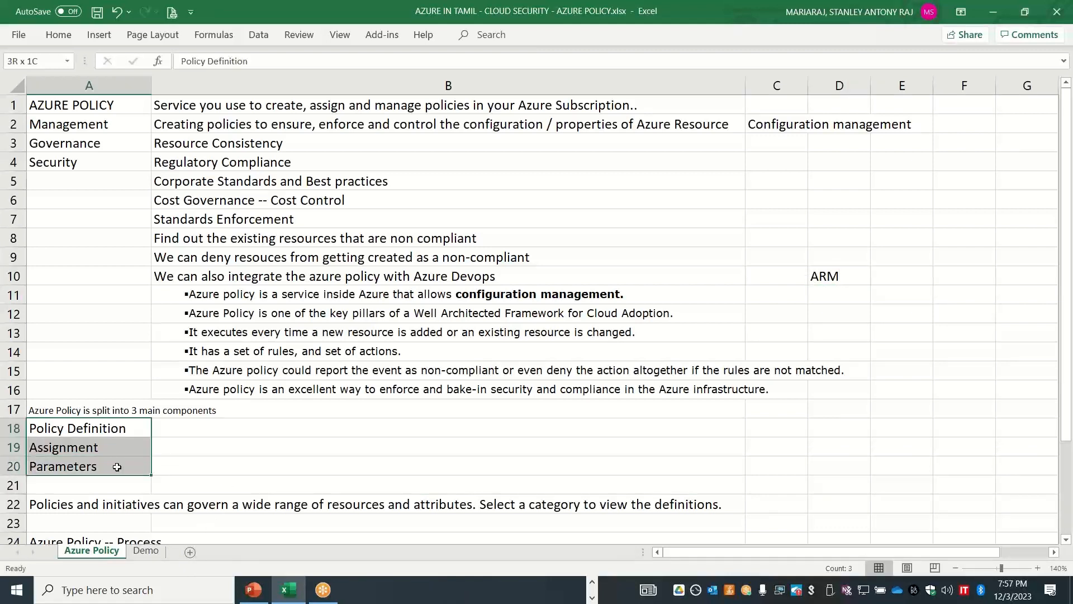
left_click(102, 431)
left_click(59, 34)
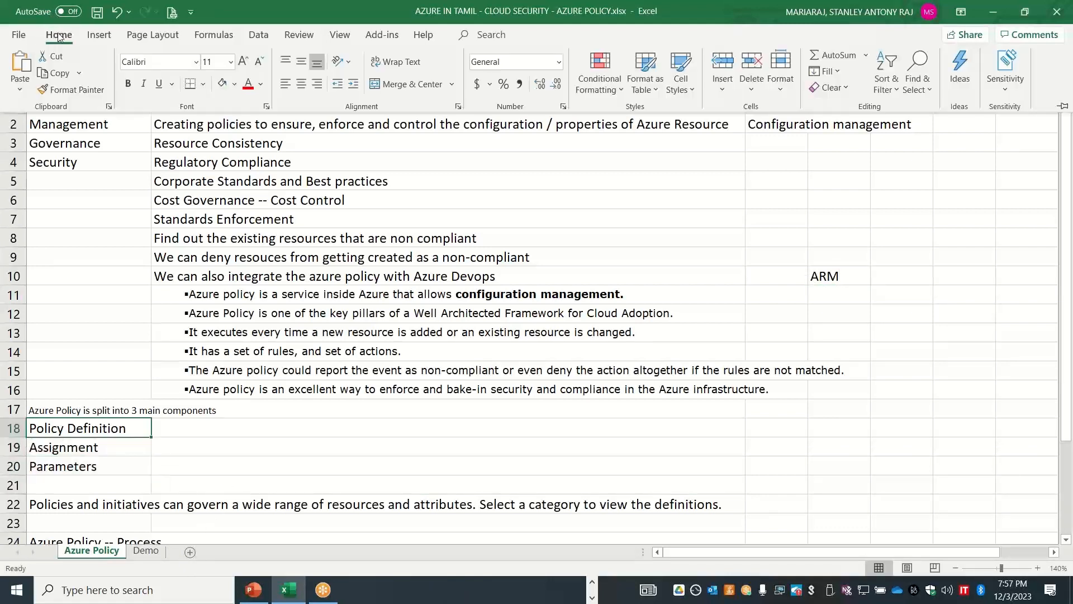
left_click(76, 89)
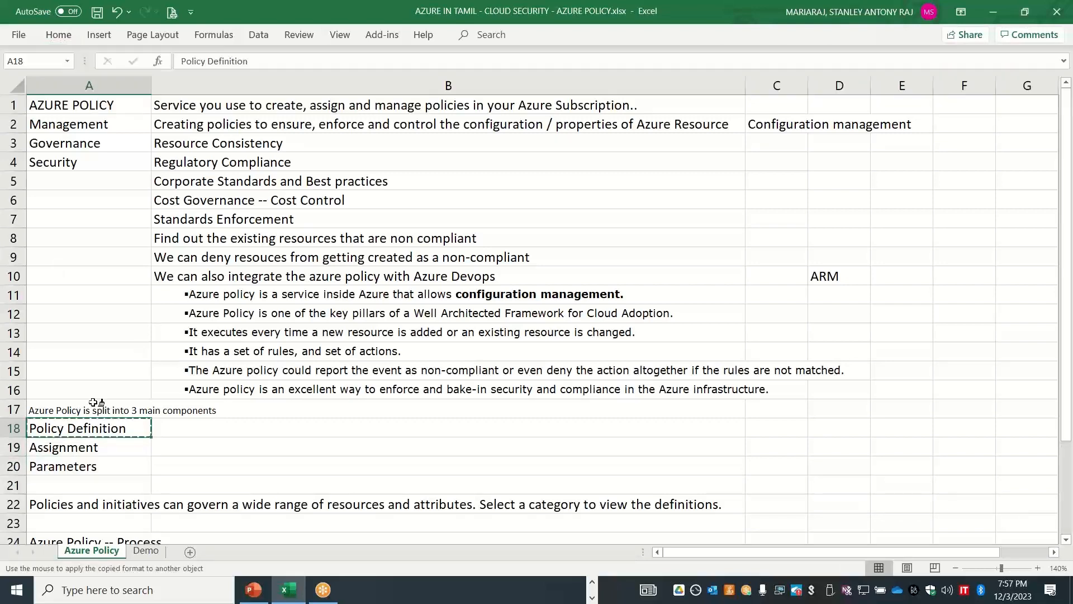
left_click(98, 410)
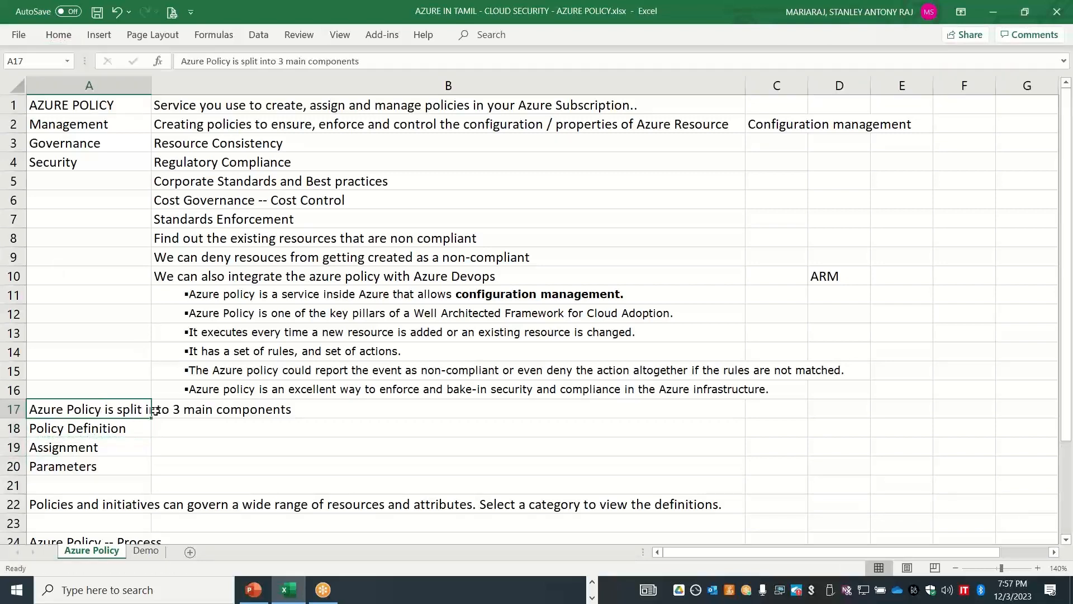
left_click(124, 429)
Add a new worksheet between Azure Policy and Demo and name it "Policy Defintion"
left_click(194, 553)
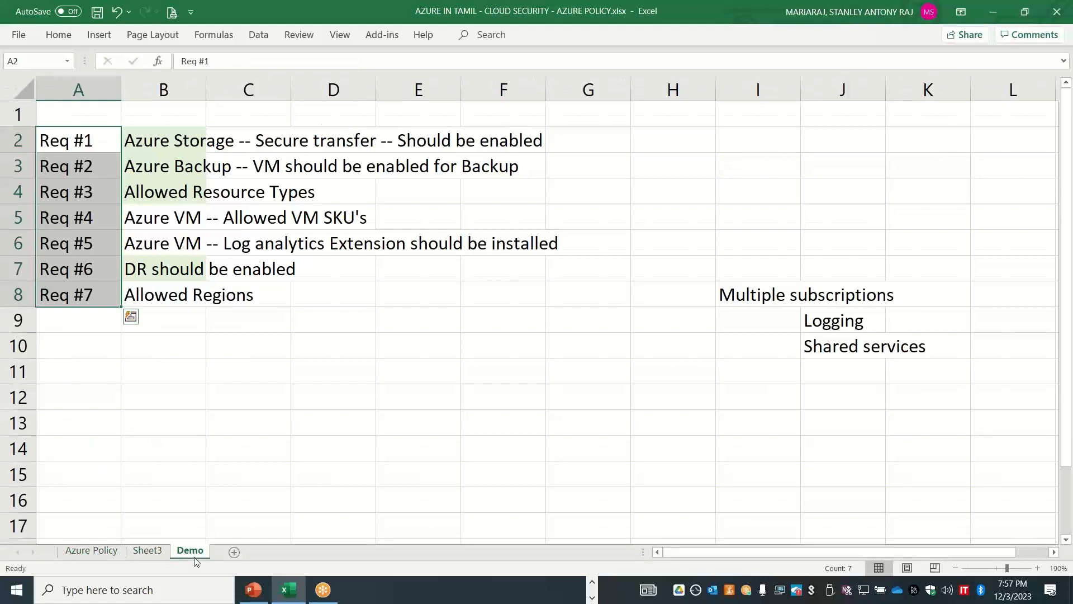
left_click(157, 553)
double_click(155, 552)
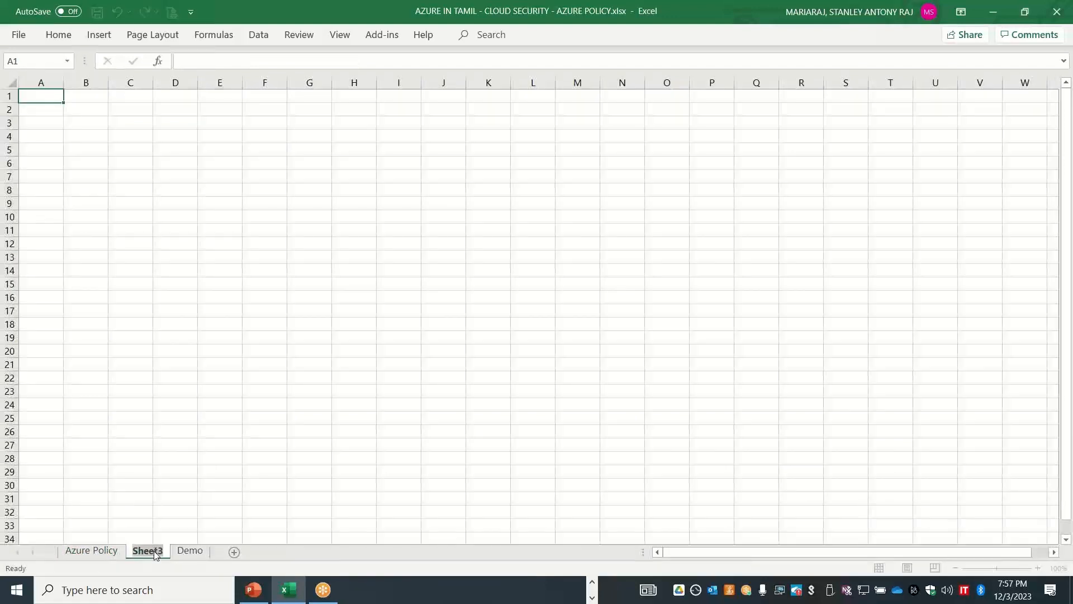
type("Policy Defintion")
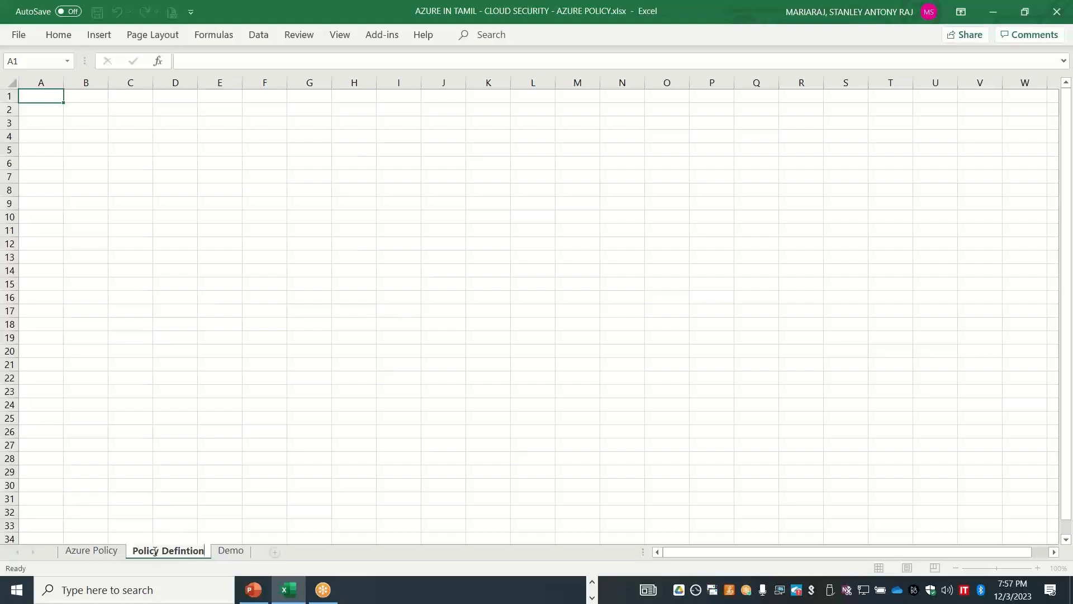
left_click(139, 363)
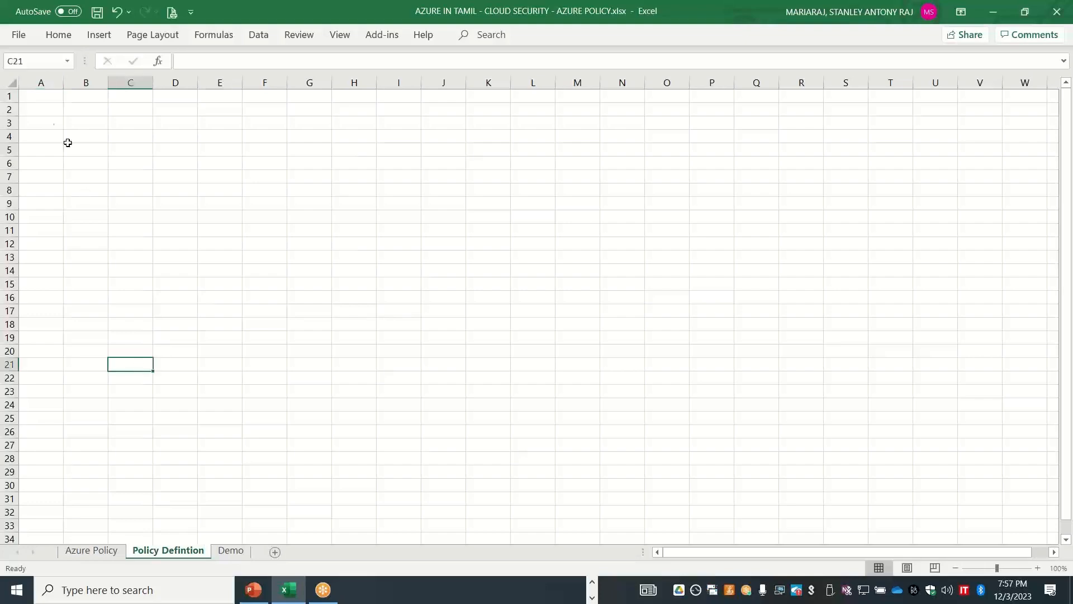
Enter "Policy definition is a rule that expresses what needs to be done / evaluated / action" in cell A1 of the Policy Defintion sheet
left_click(40, 97)
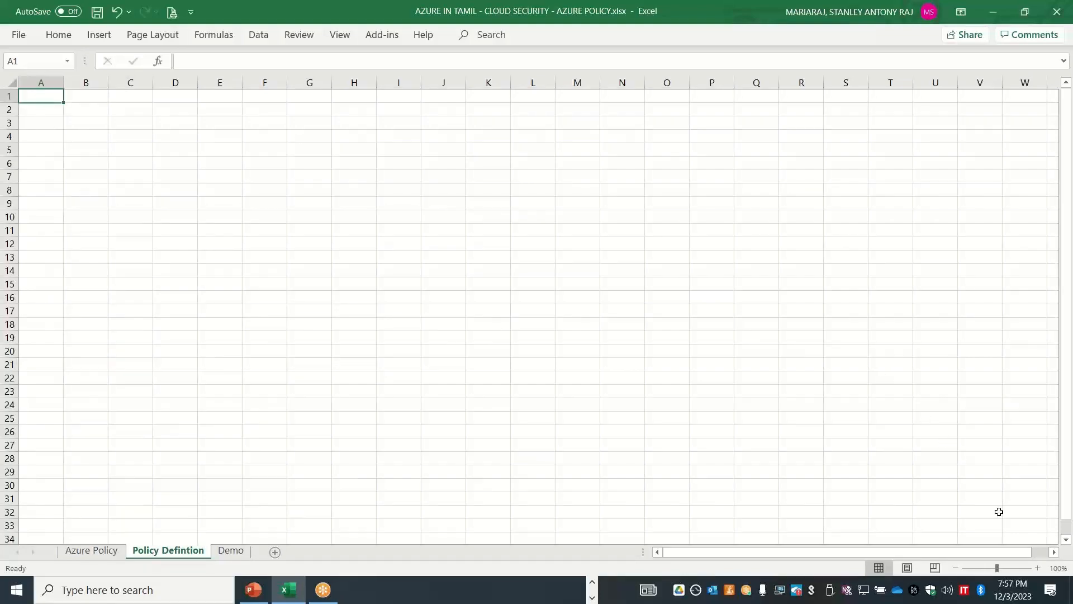
left_click(1037, 568)
left_click(1036, 568)
left_click(1037, 568)
left_click(1037, 568)
left_click(1037, 568)
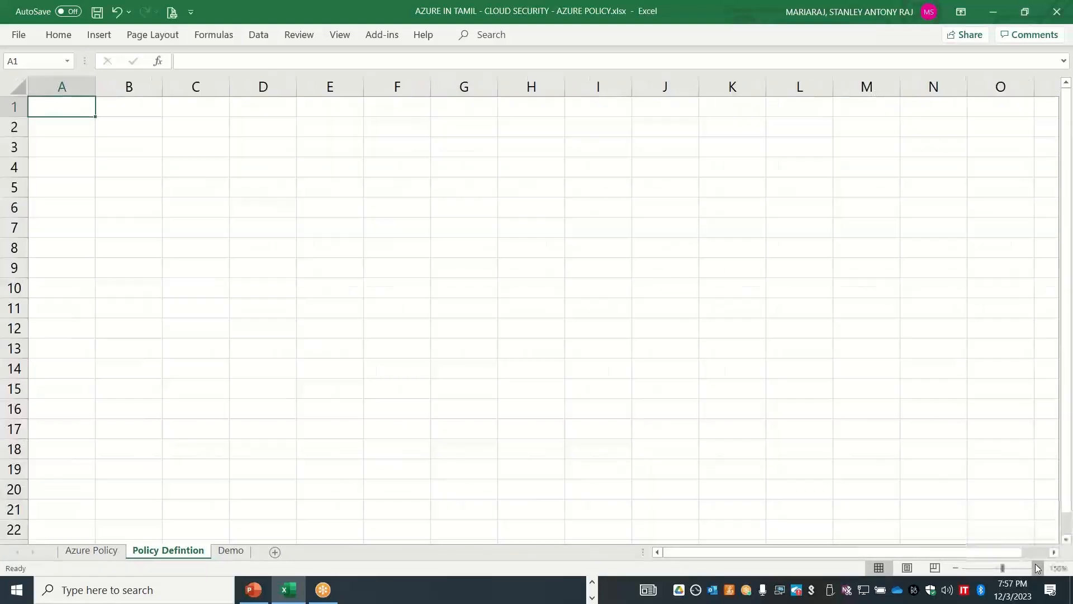
left_click(1037, 568)
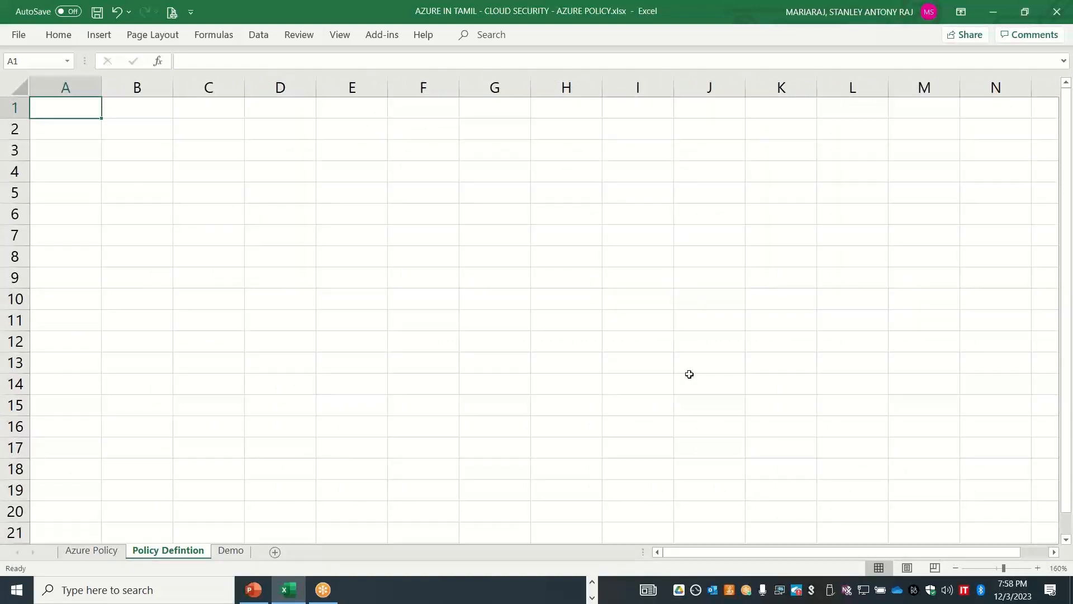
type("Policy")
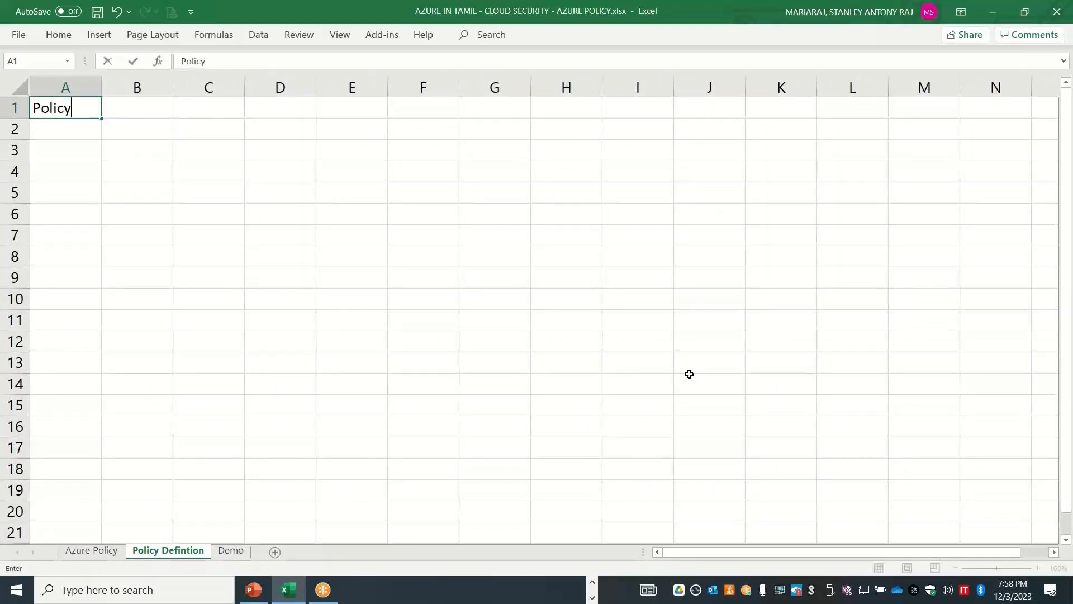
type(" definition is a rule")
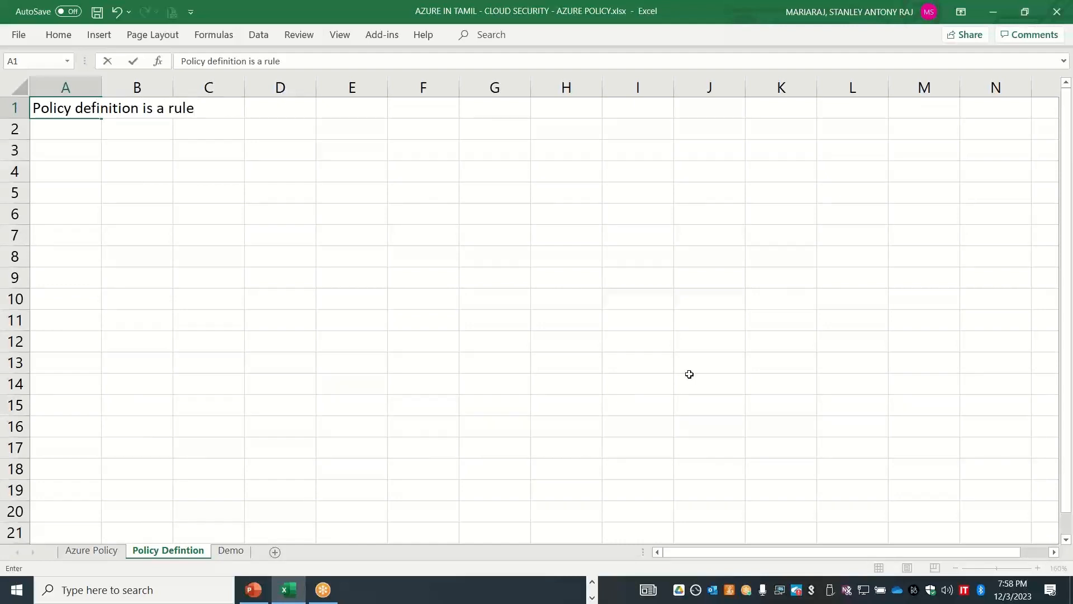
type("  that expresse")
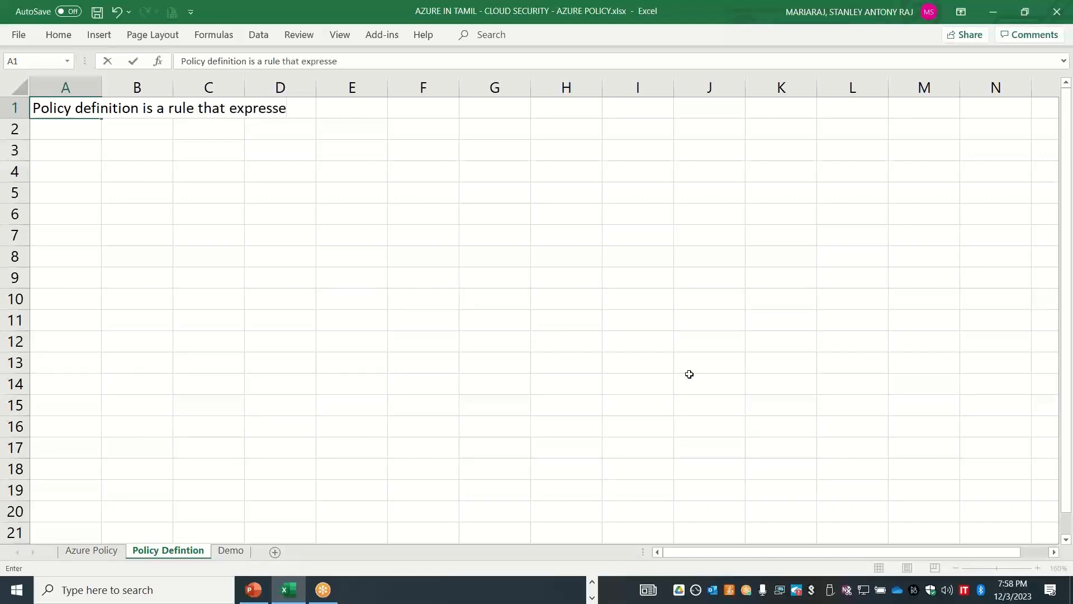
type("s what needs to")
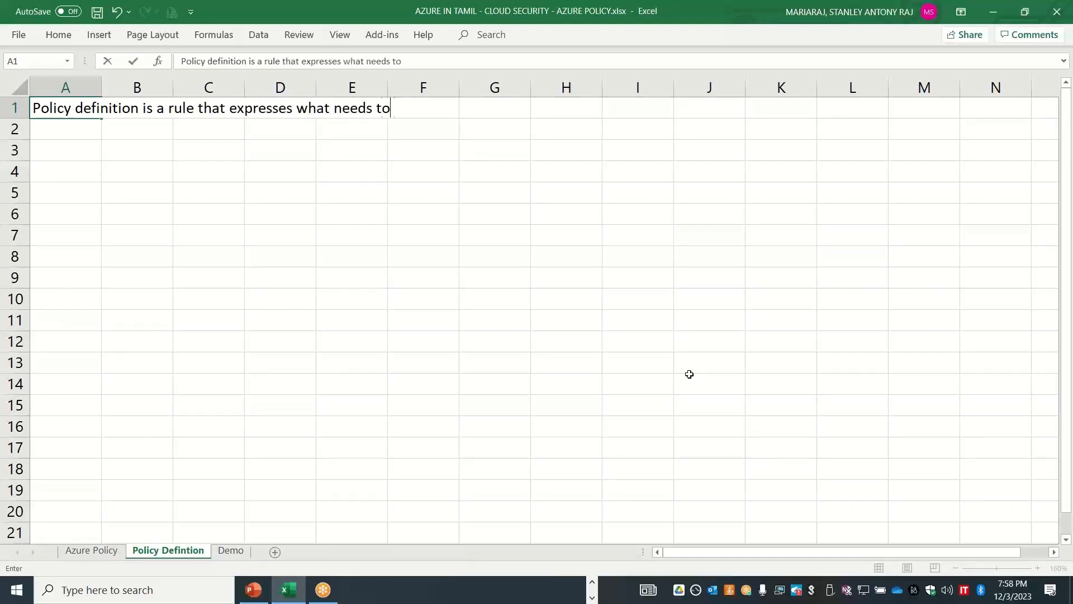
type(" be done / evalu")
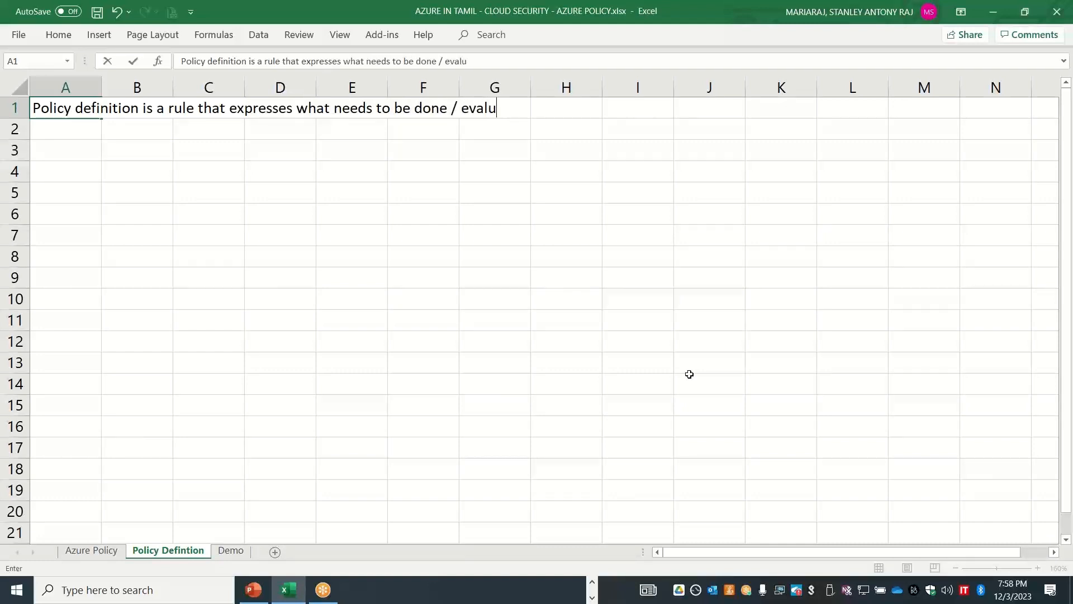
type("ated / action")
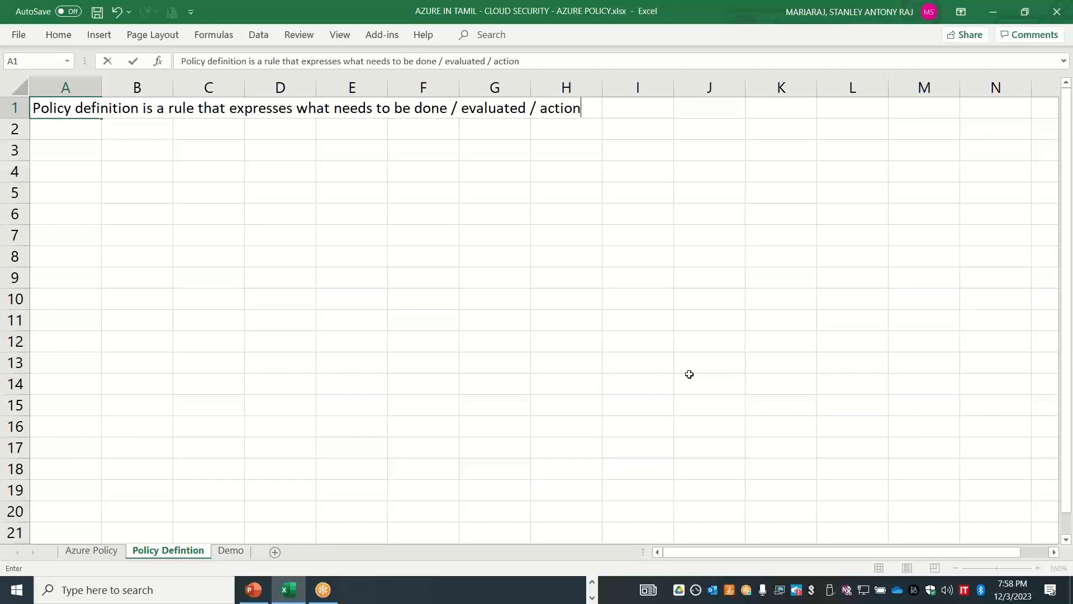
Copy the seven requirement descriptions in B2:B8 of the Demo sheet into Policy Defintion from B3, pasting values and number formatting only
left_click(231, 550)
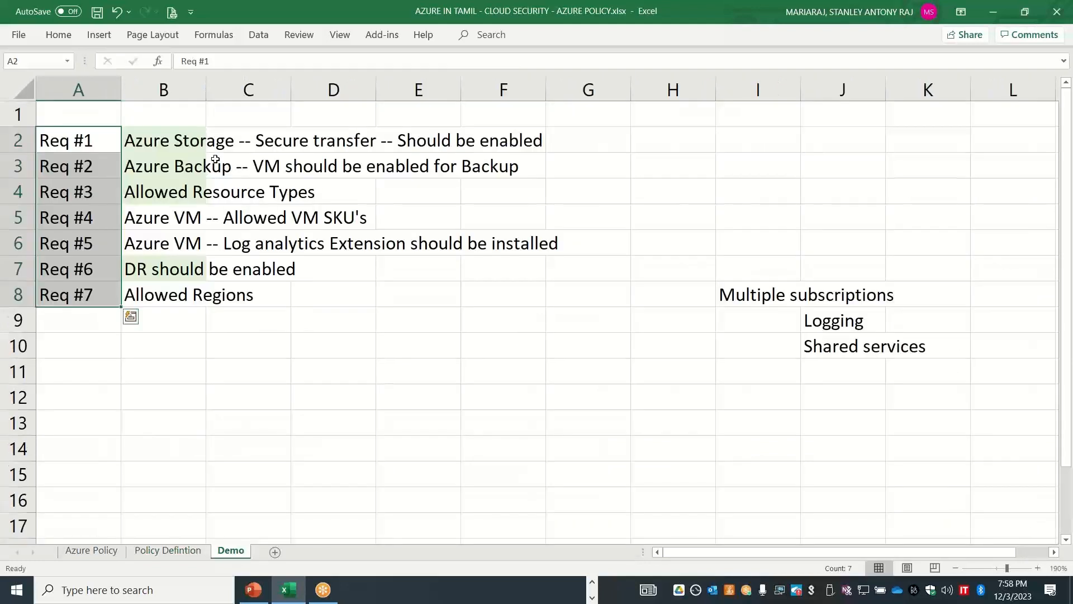
left_click_drag(184, 132, 170, 167)
left_click_drag(167, 215, 168, 294)
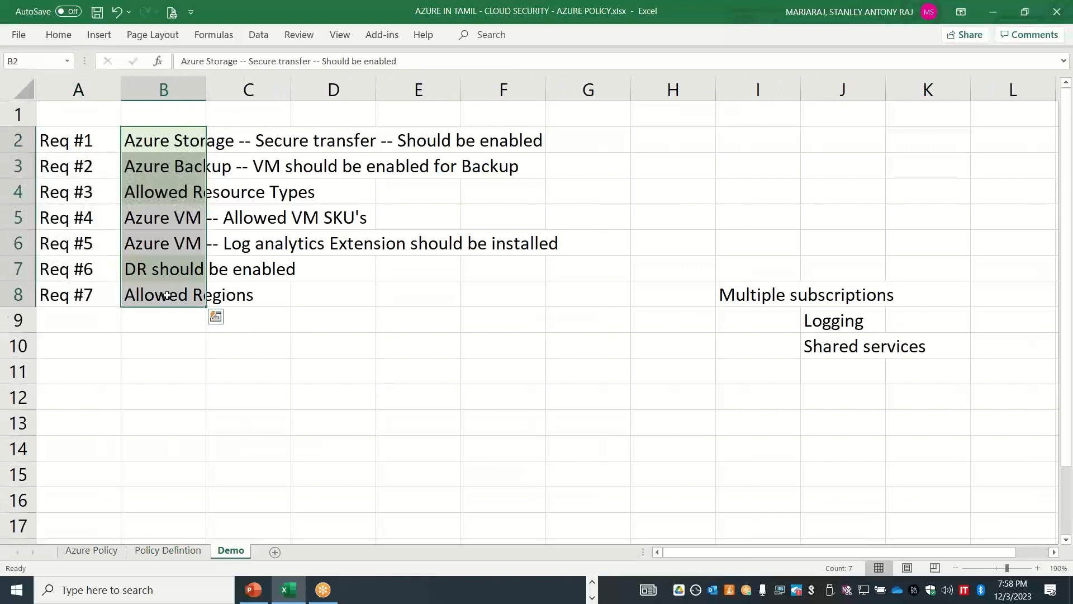
key("ctrl+c")
left_click(166, 550)
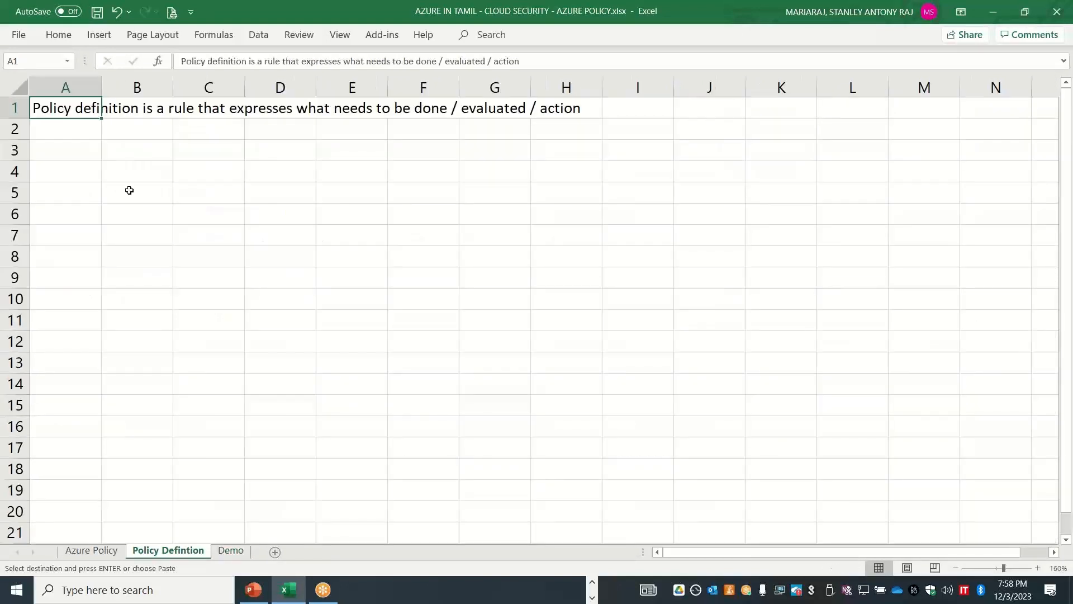
left_click(126, 146)
key("ctrl+v")
left_click(203, 299)
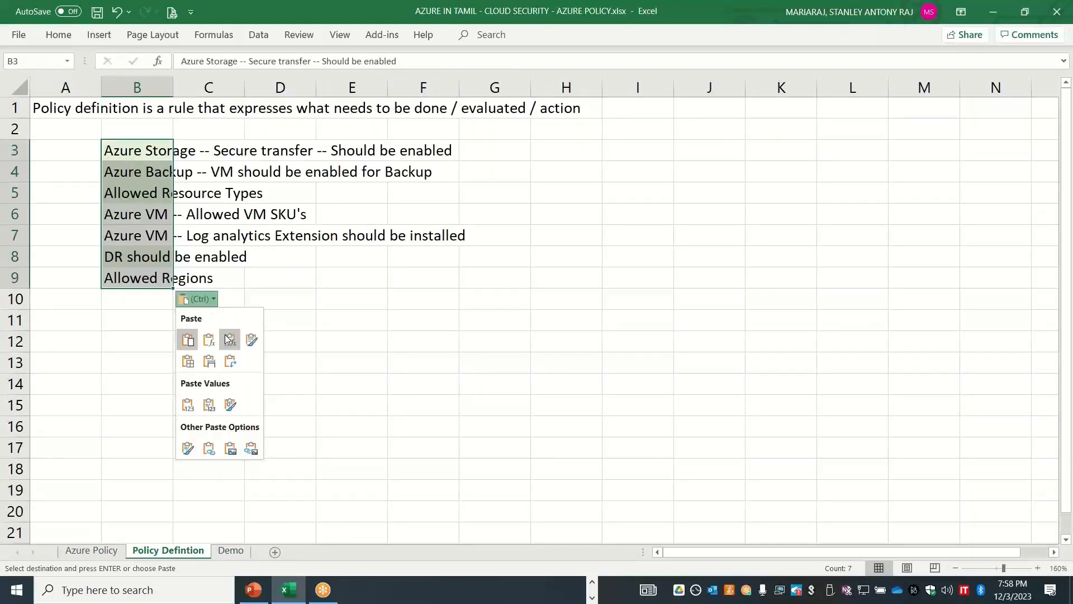
left_click(210, 408)
Enter "Type of SQL server version" in cell B10, below Allowed Regions
left_click(142, 302)
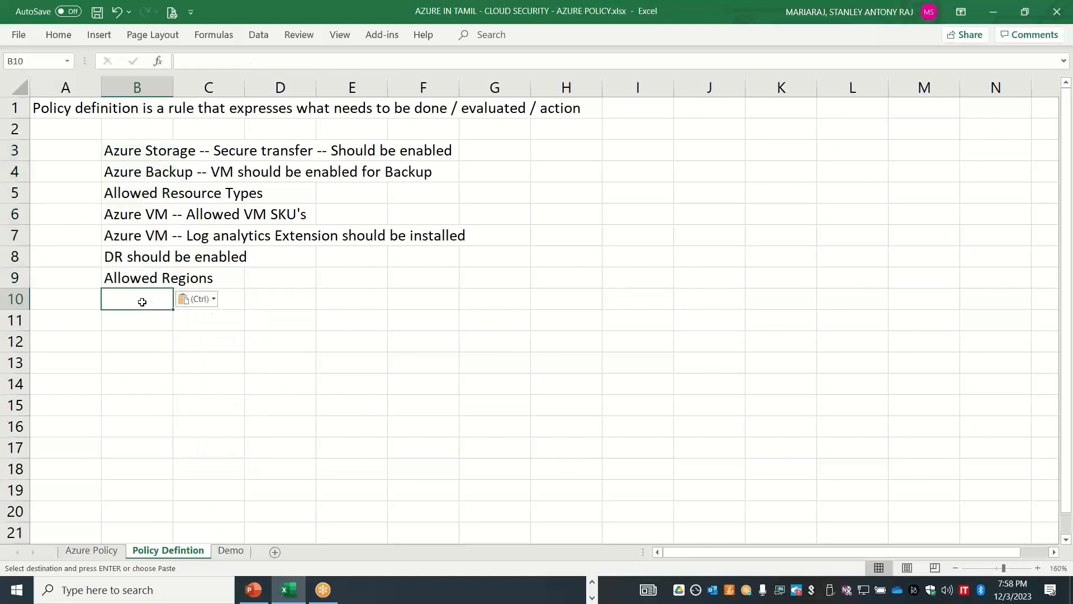
type("Ty")
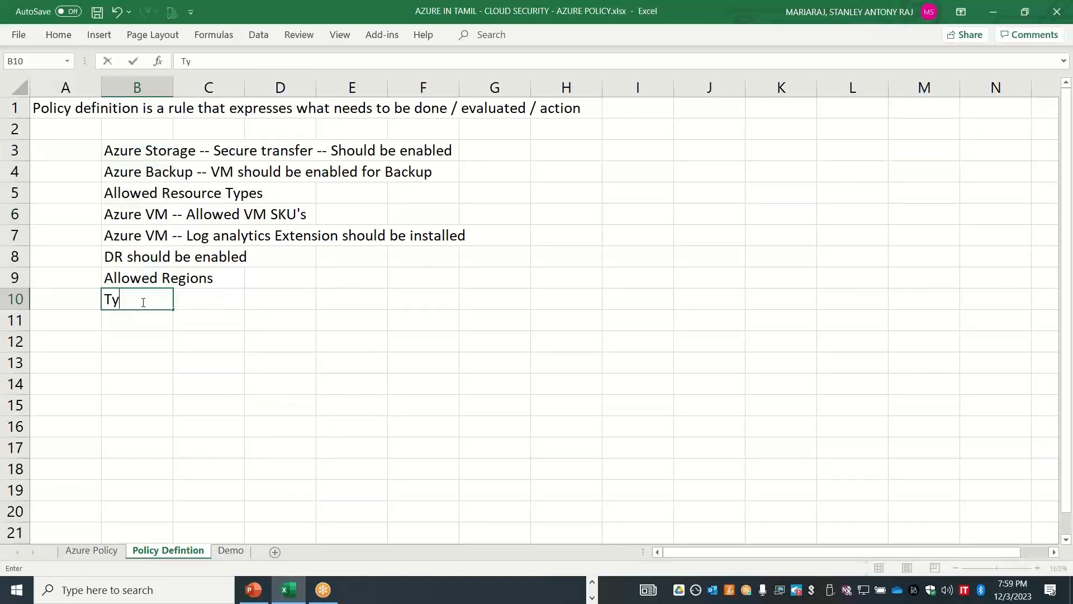
type("pe of SQL ser")
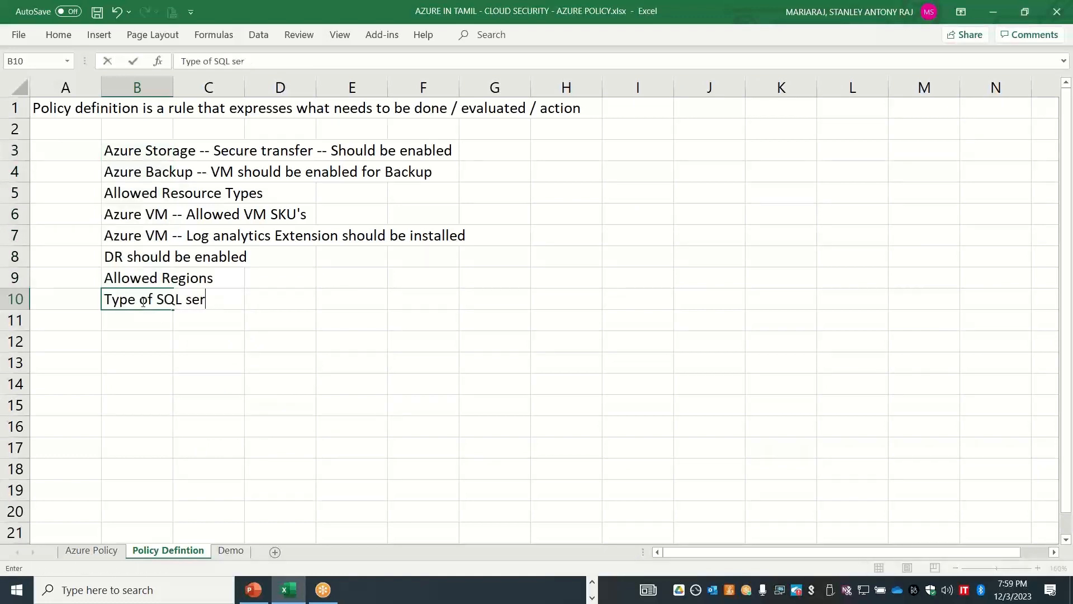
type("ver version")
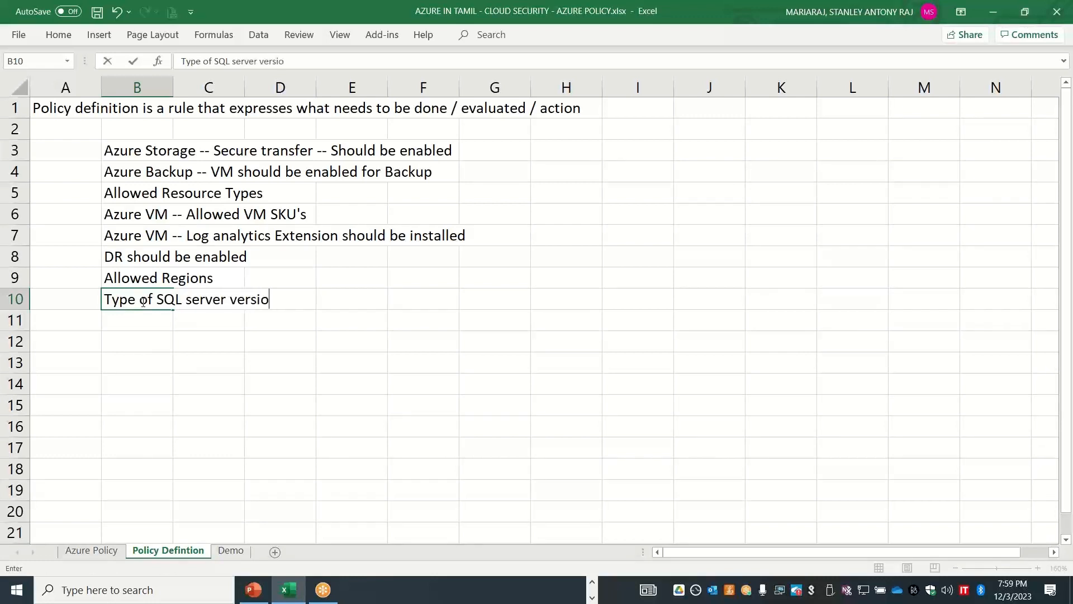
key("Return")
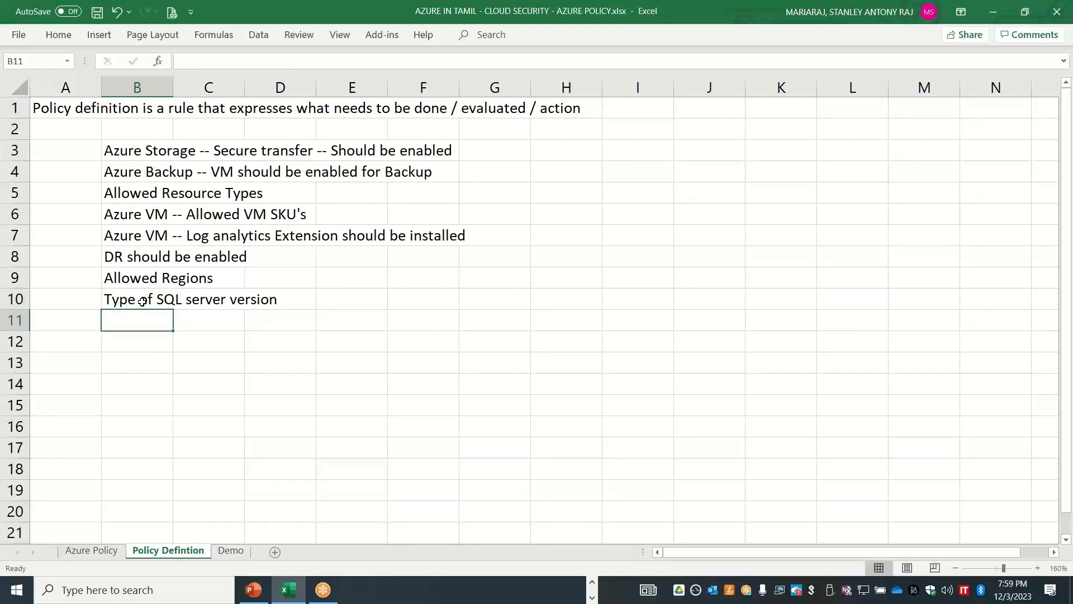
Enter "Allowed Locations" in cell B11 and "Allowed Storage SKU's --" in cell B12
type("A")
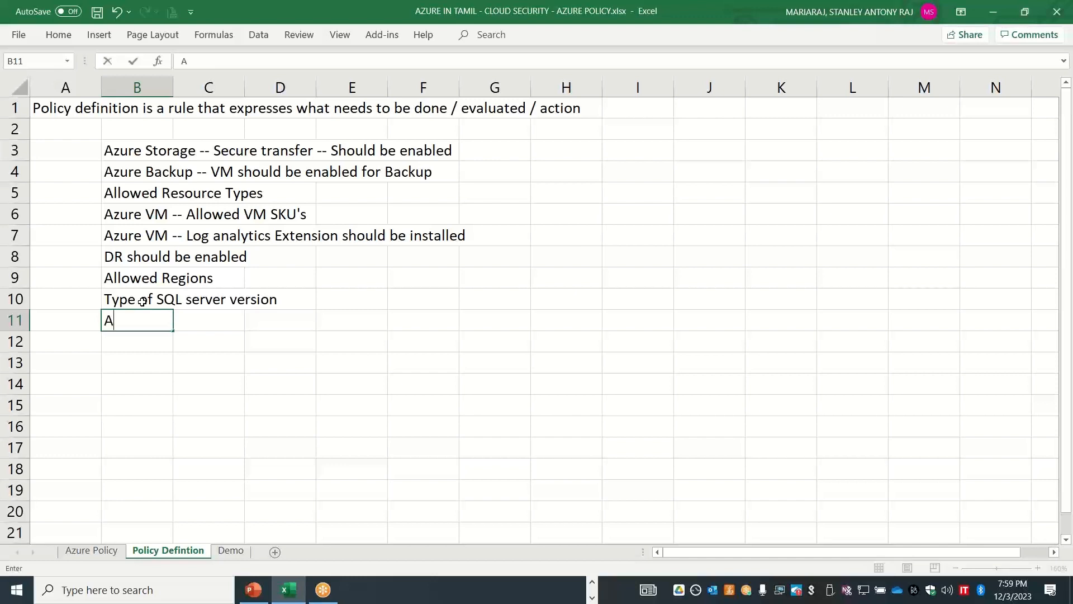
type("llowed Locations")
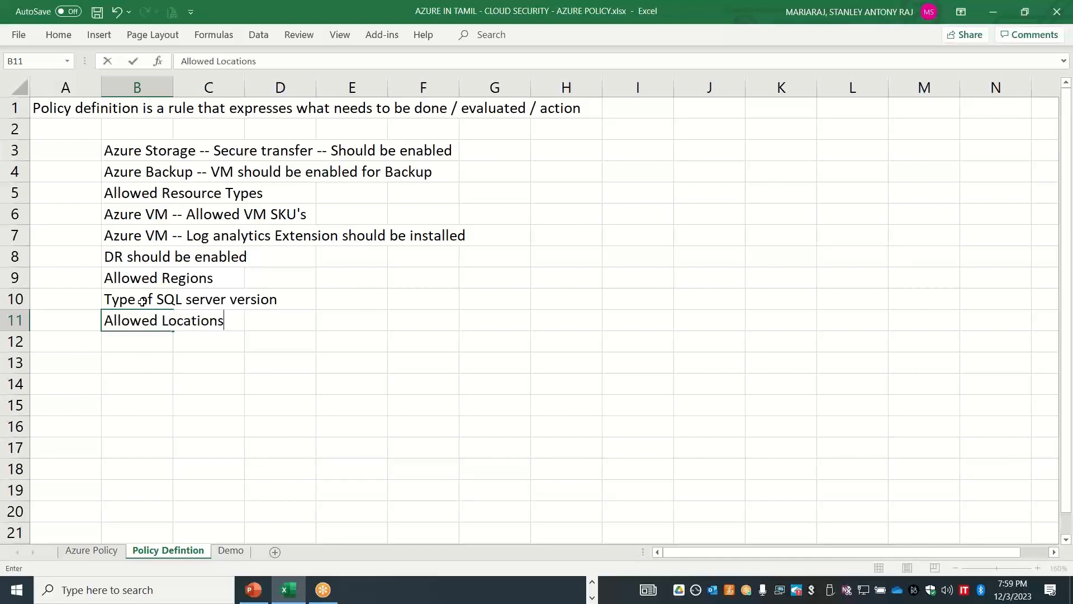
key("Return")
type("A")
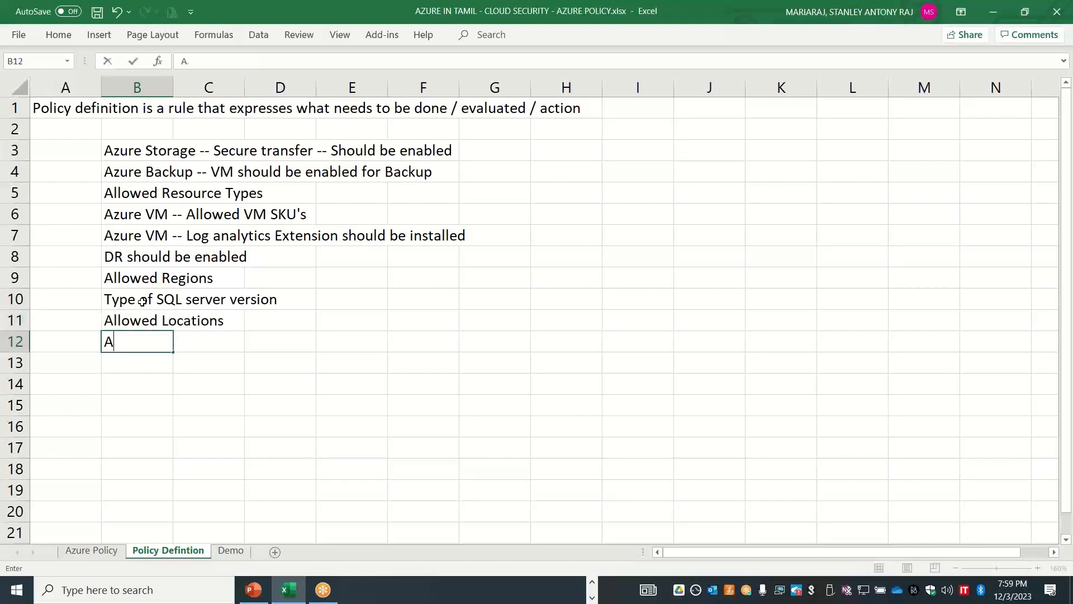
type("llowed Storage ")
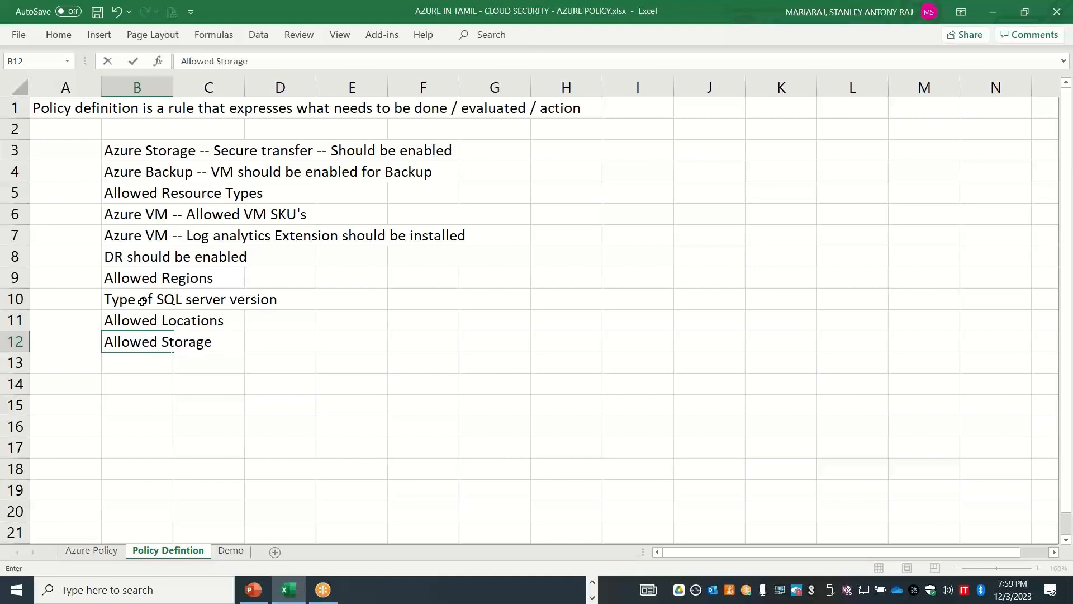
type("SKU's --")
left_click(256, 501)
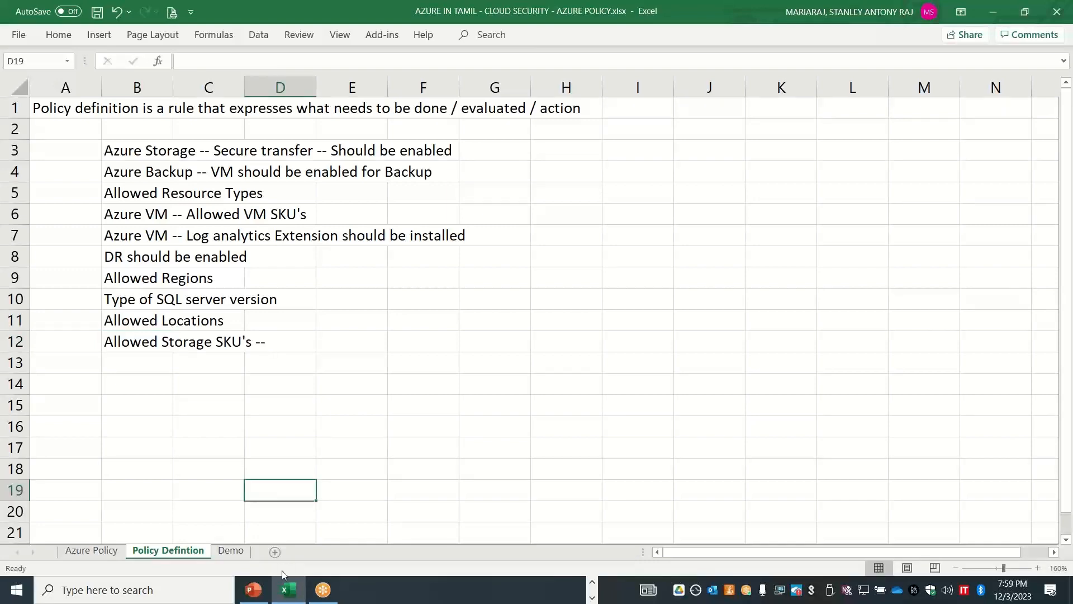
Add a new worksheet between Policy Defintion and Demo and name it "Policy Effects"
left_click(274, 552)
left_click(232, 552)
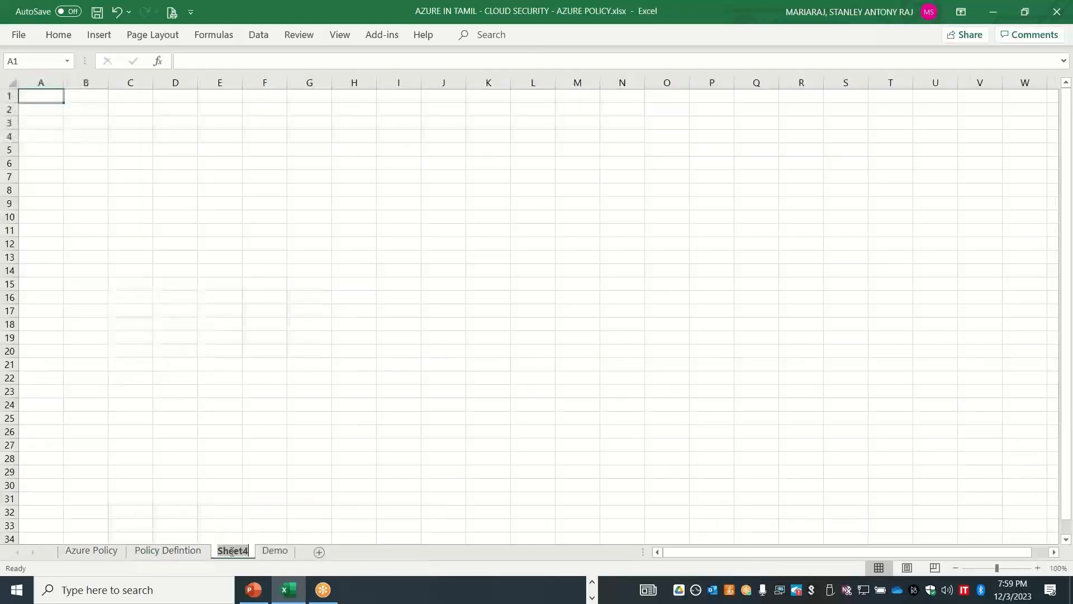
type("Policy E")
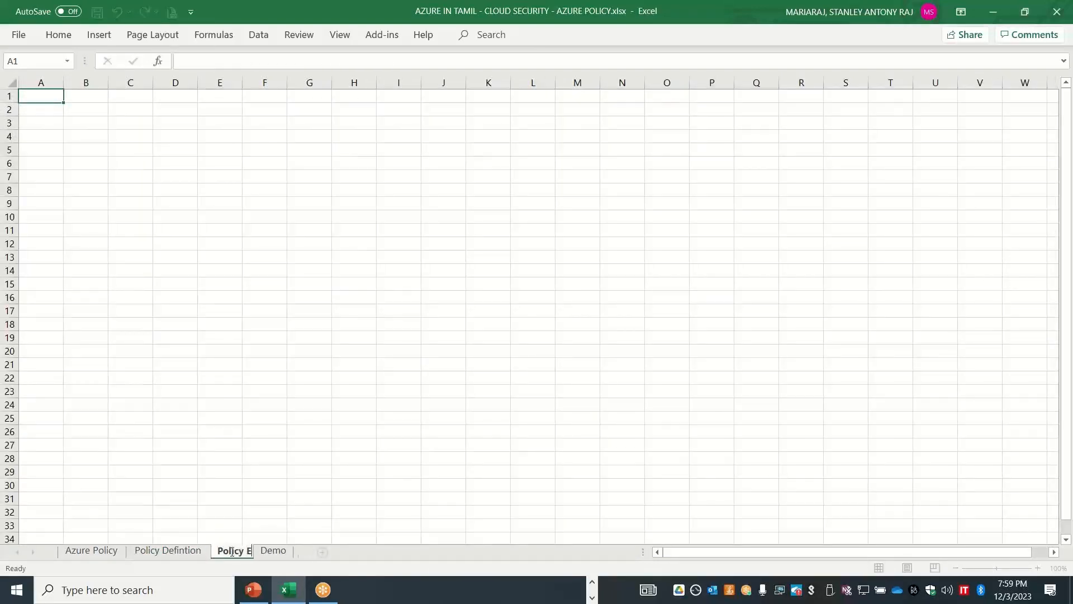
type("ffects")
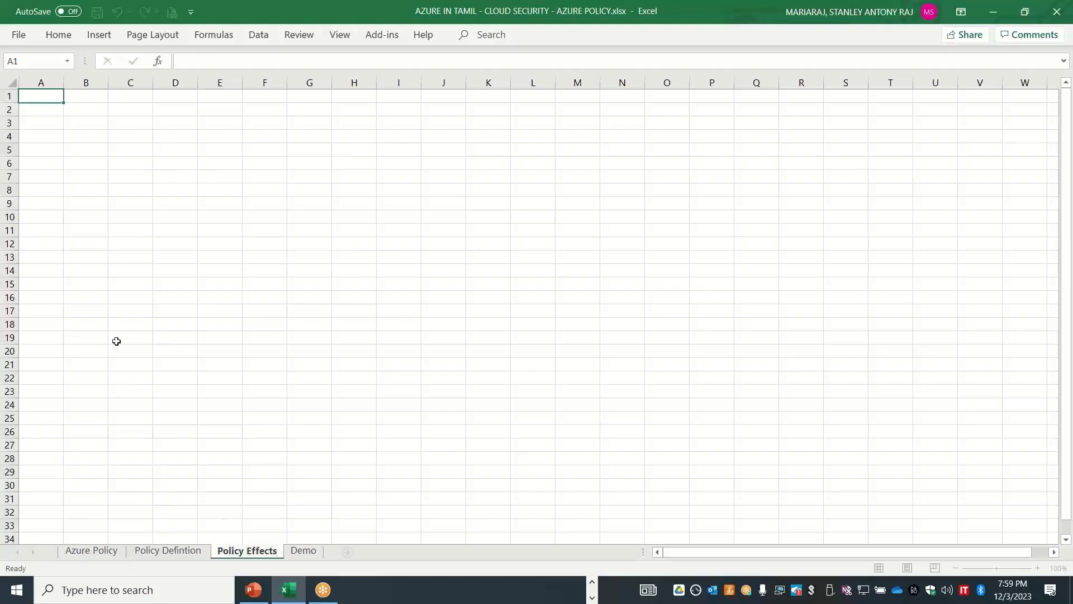
key("Return")
left_click(36, 151)
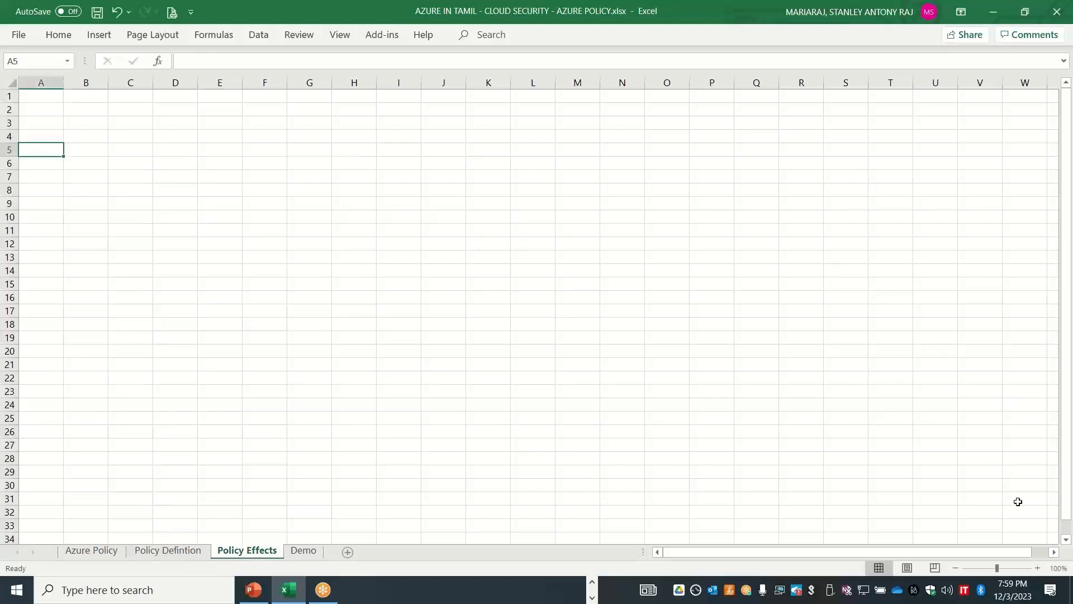
Widen column A to roughly three times its width and enter "Deny" in cell A5
left_click(1040, 568)
left_click(1040, 567)
left_click(1040, 568)
left_click(1041, 568)
left_click(1040, 568)
left_click(1041, 567)
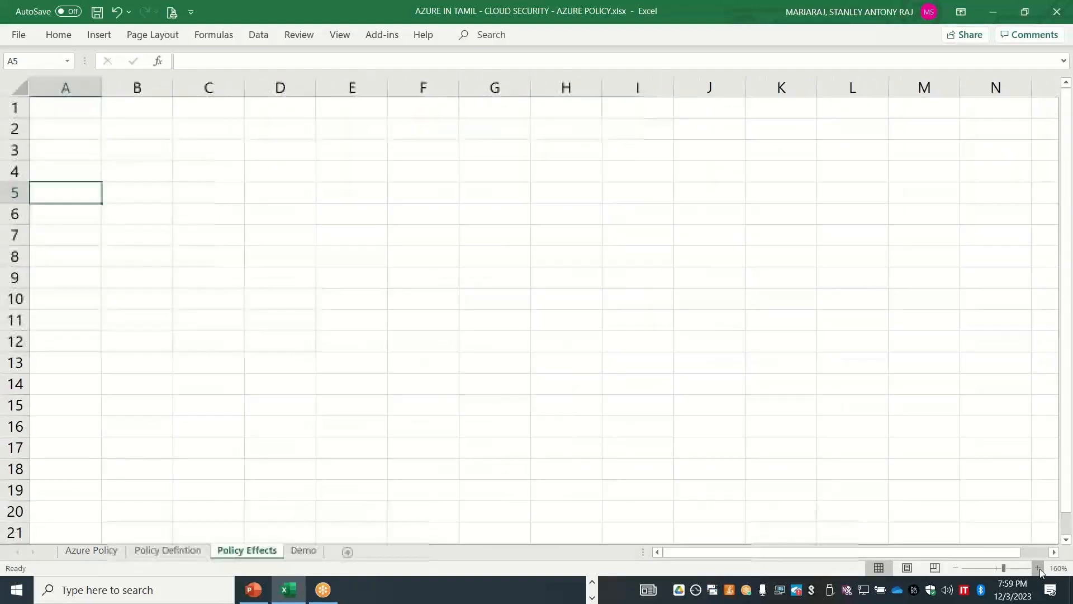
left_click(1041, 568)
left_click_drag(108, 87, 249, 84)
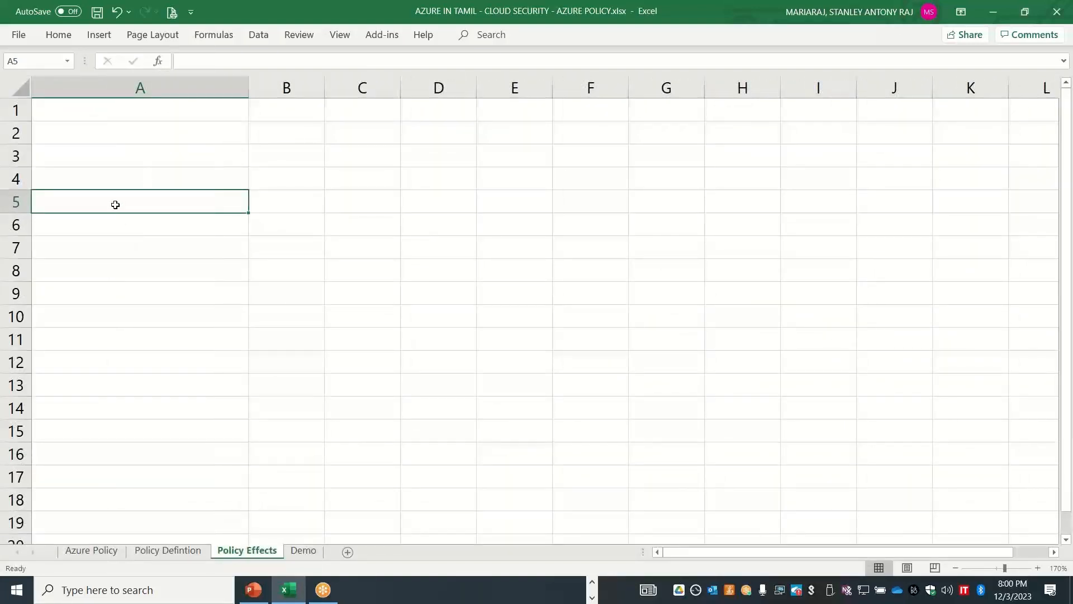
type("Deny")
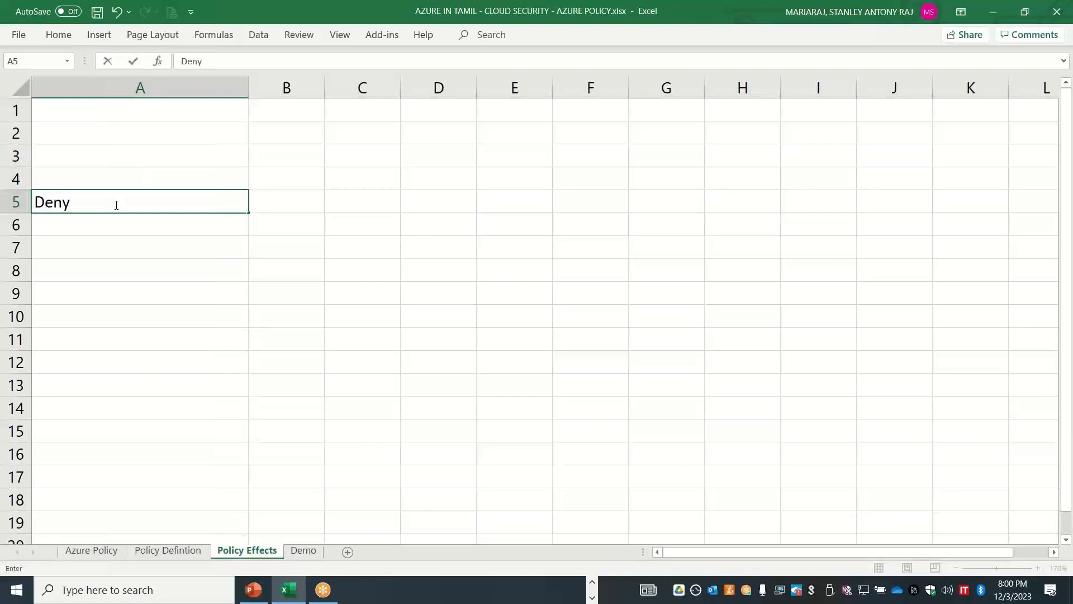
Enter "Creation / Updation / Modification" in cell B5, beside Deny
key("Tab")
type("C")
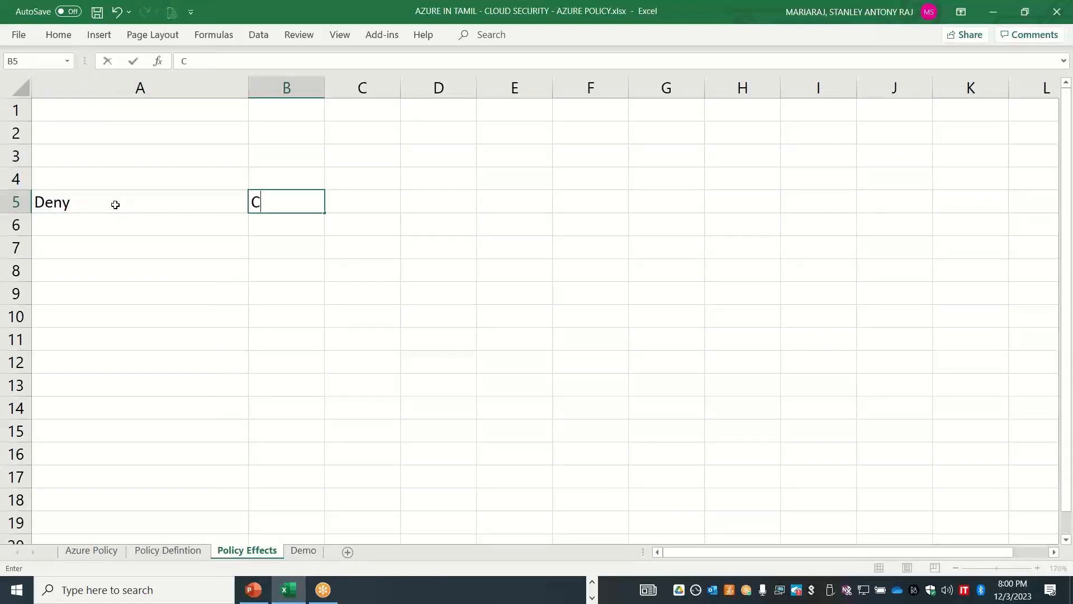
type("reation /")
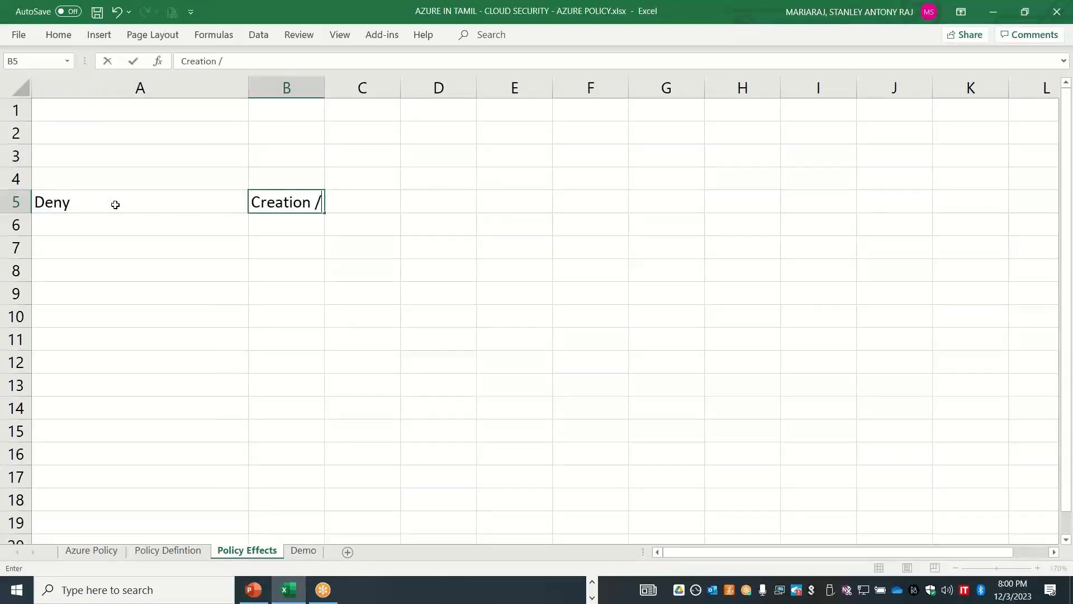
type(" Updati")
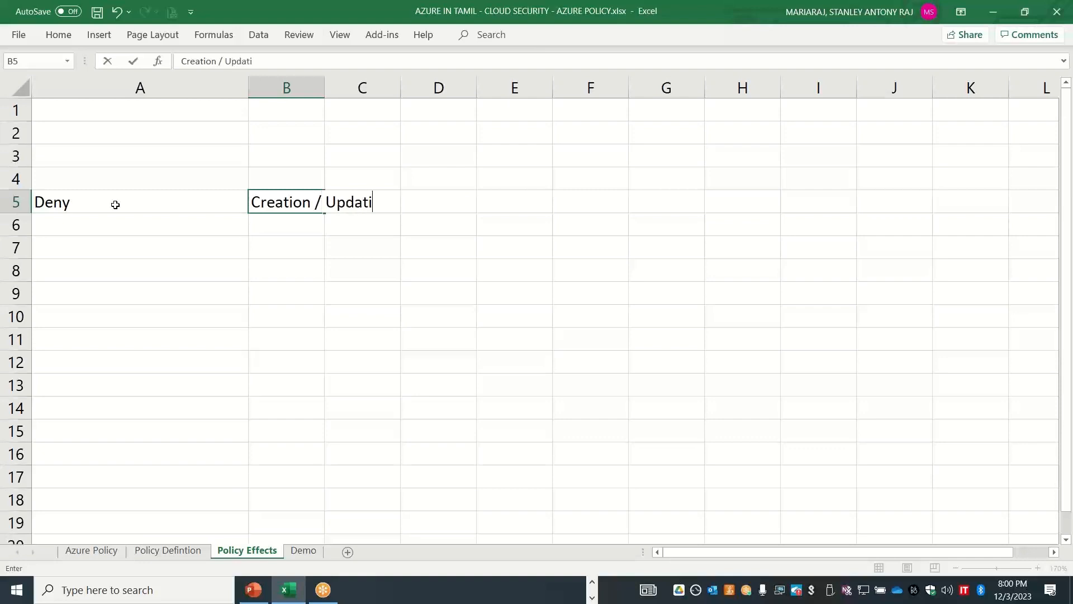
type("on / Modification")
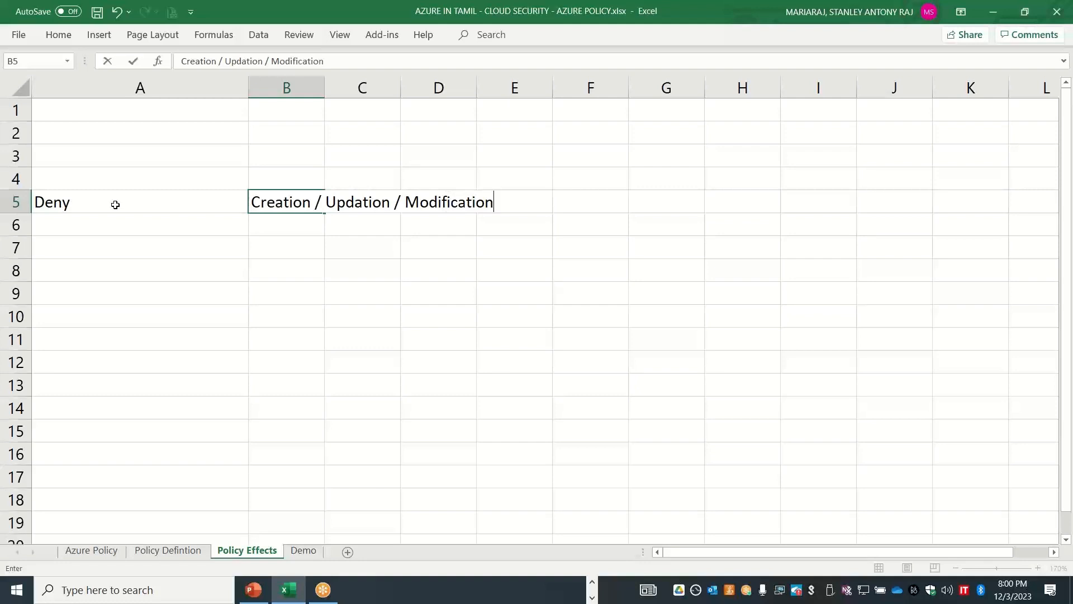
Enter "CRUD Operations" in cell F5, in the Deny row
key("Tab")
key("Tab")
key("Tab")
key("Tab")
type("CRUD")
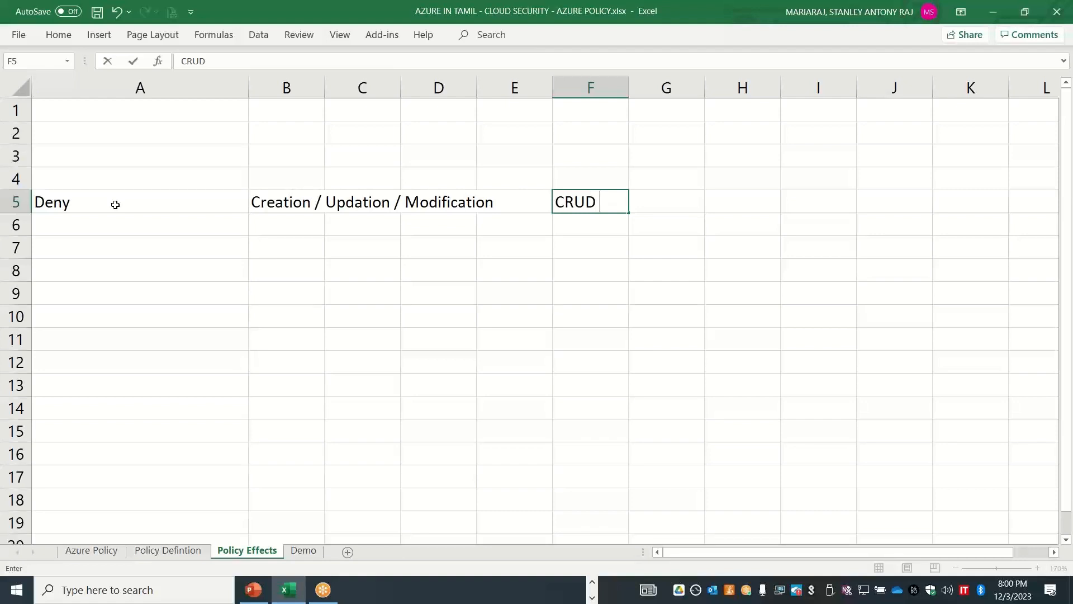
type("Operations")
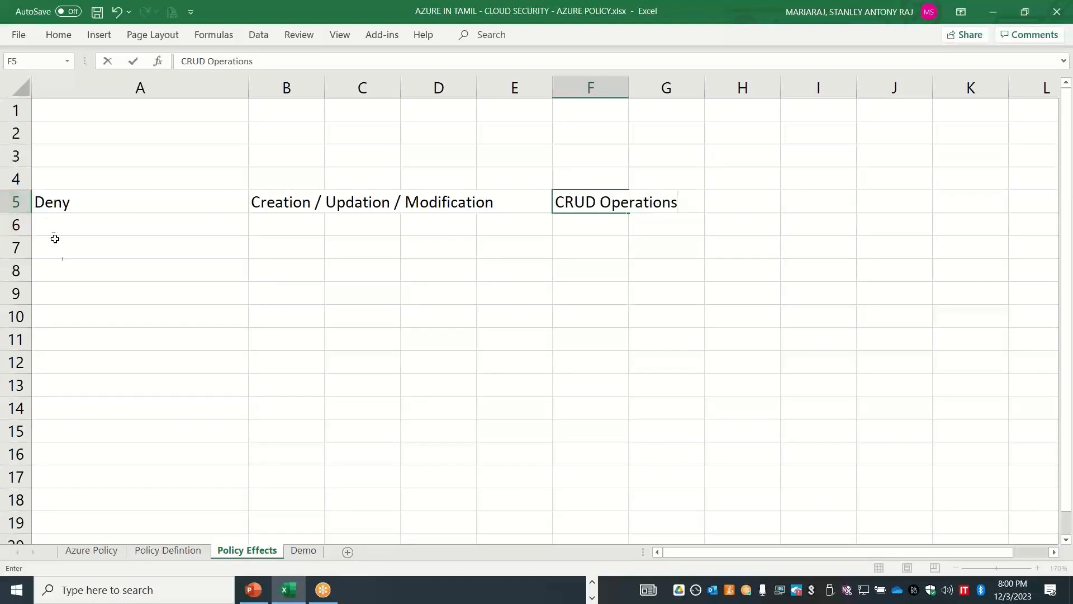
Enter "Disabled" in cell A6 and "Append" in cell A7, below Deny
left_click(64, 223)
type("Disabled")
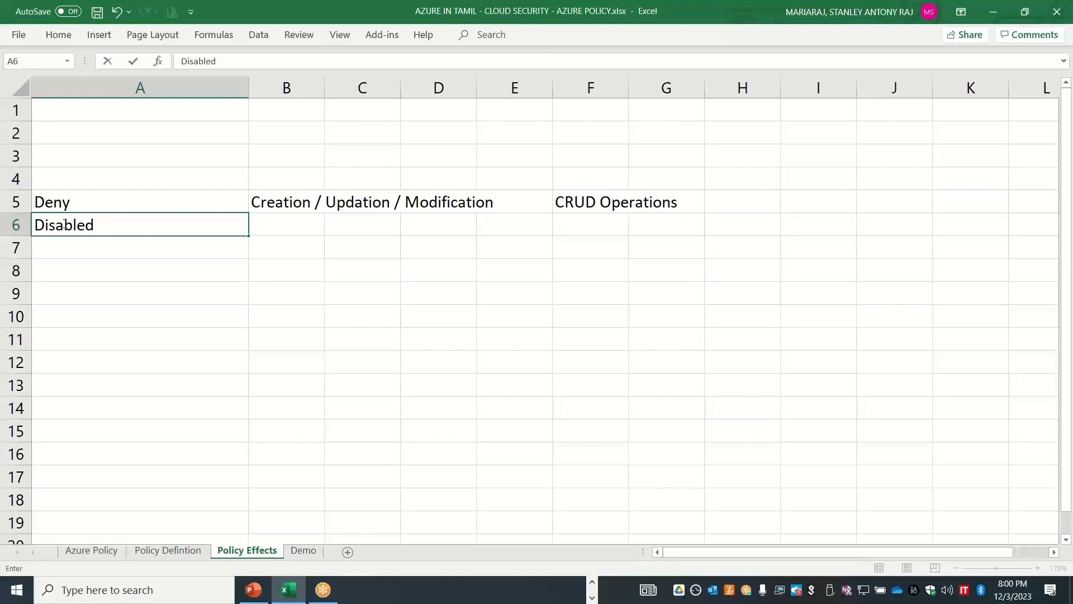
key("Tab")
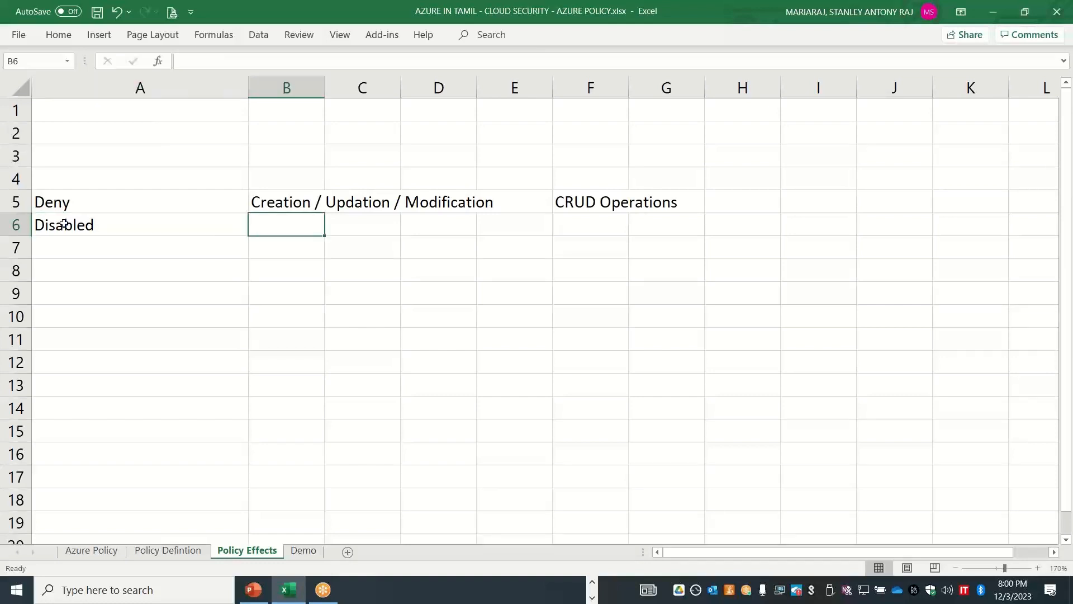
key("Down")
key("Left")
type("Append")
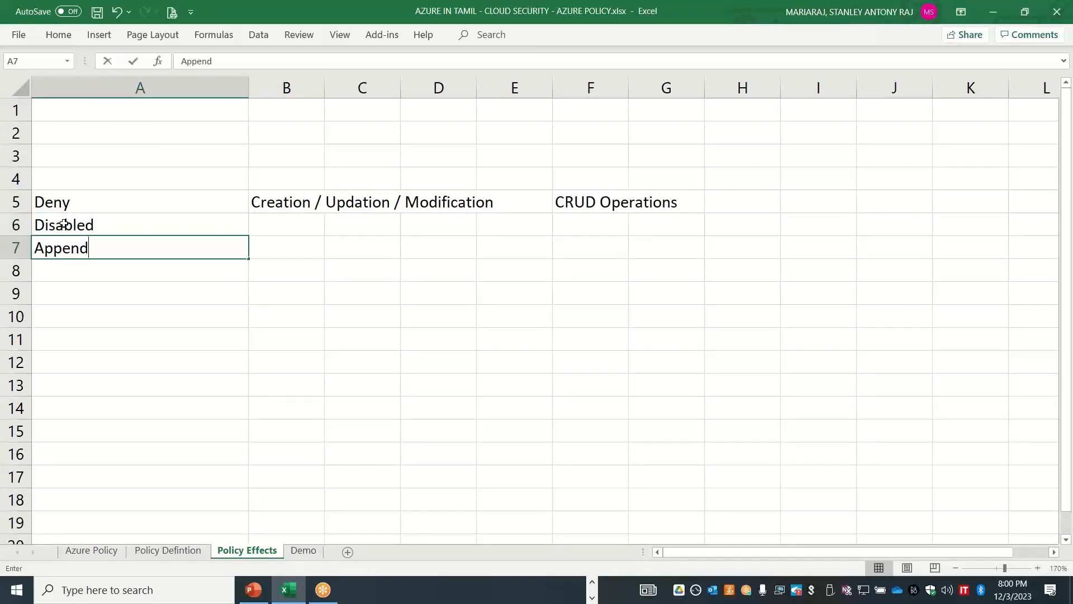
Enter "Audit -- AuditIfNotExists" in cell A8, below Append
key("Tab")
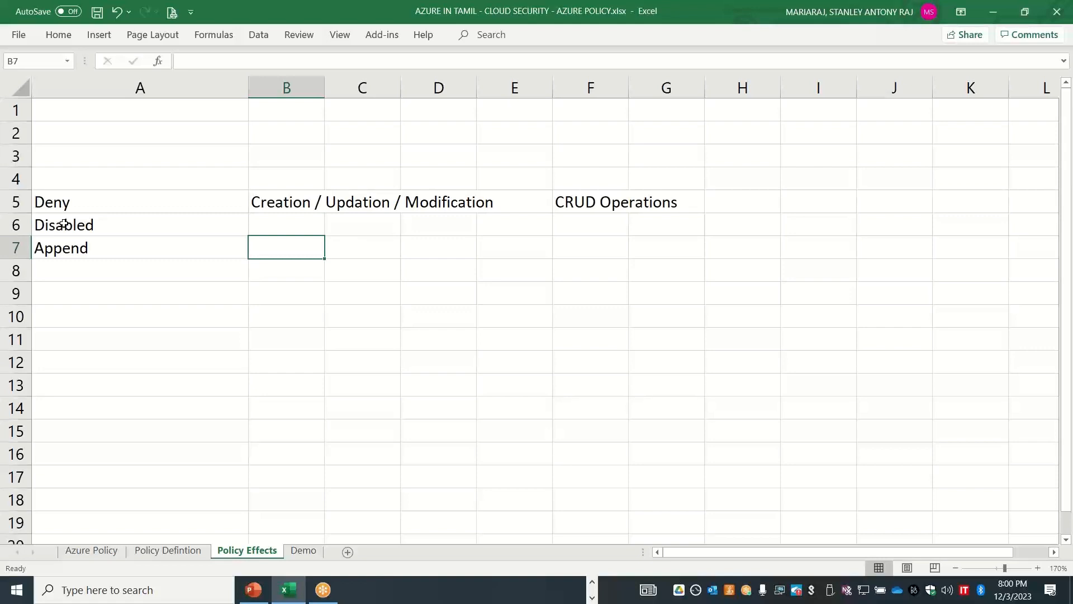
key("Down")
key("Left")
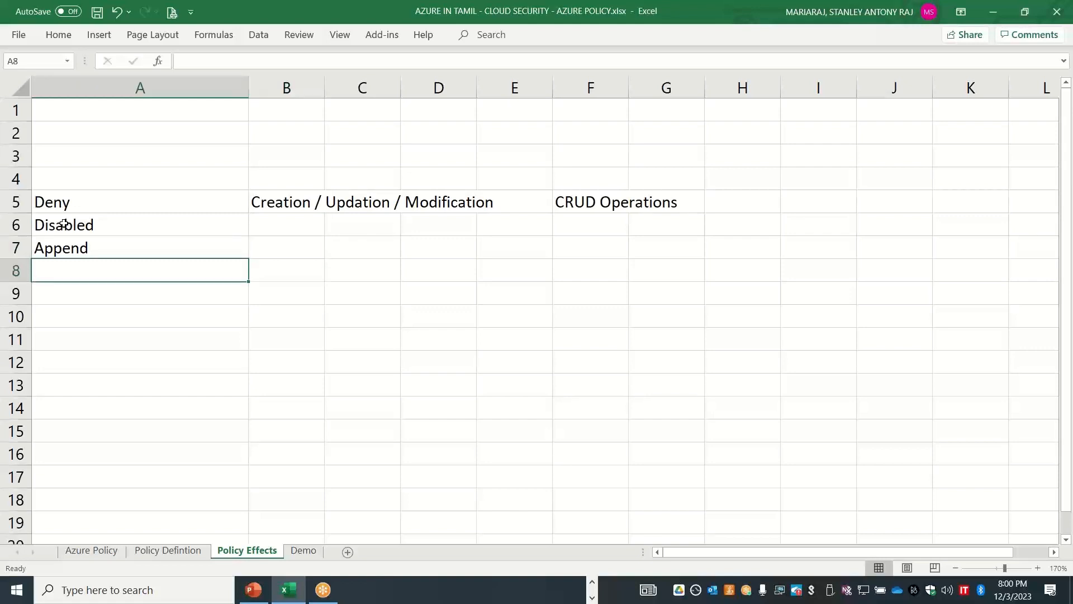
type("Audit ")
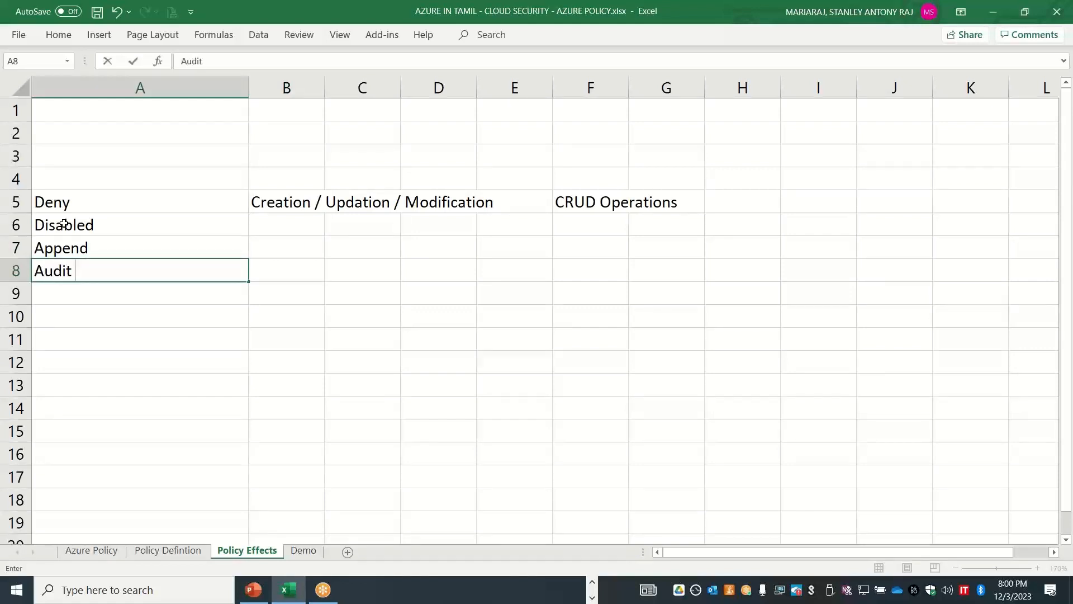
type("-- AuditIf")
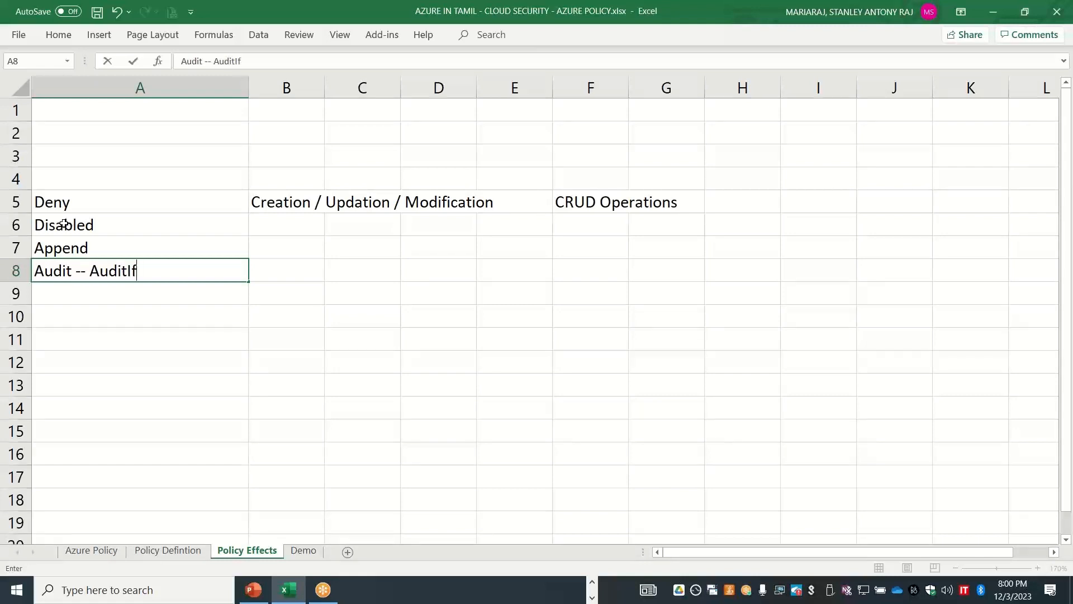
type("NotExists")
key("Return")
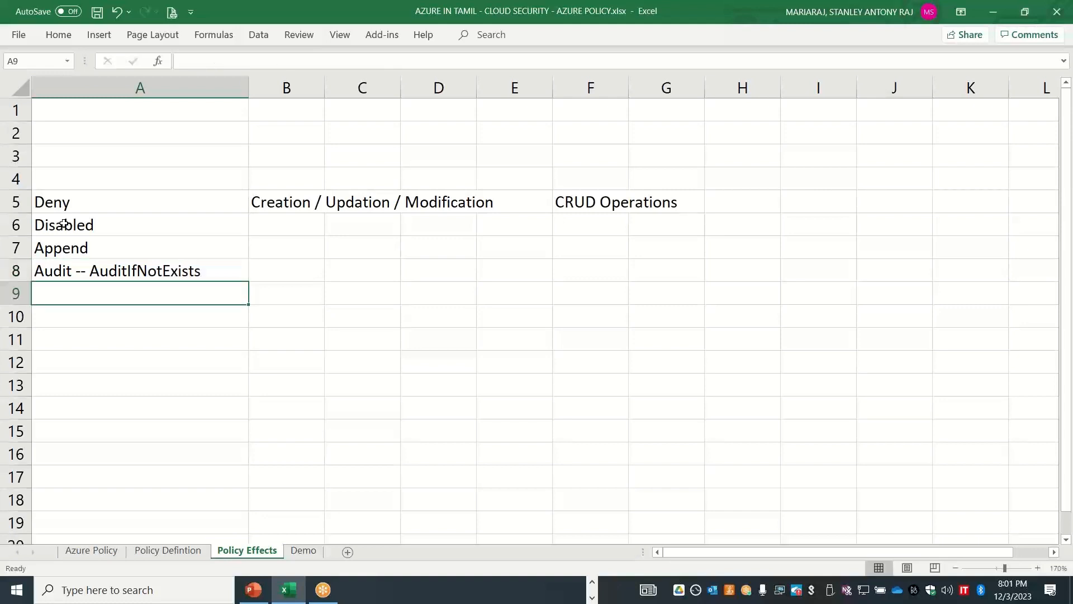
Enter "DeployIfNotExists" in cell A9 as the last effect in the list
type("DeployIf")
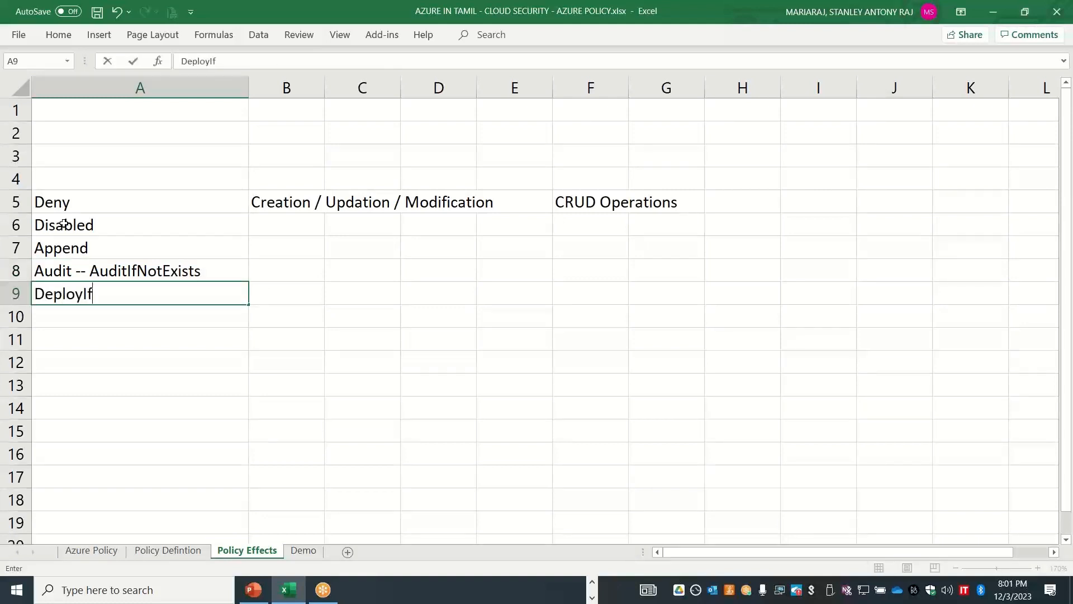
type("n")
key("BackSpace")
type("NotExists")
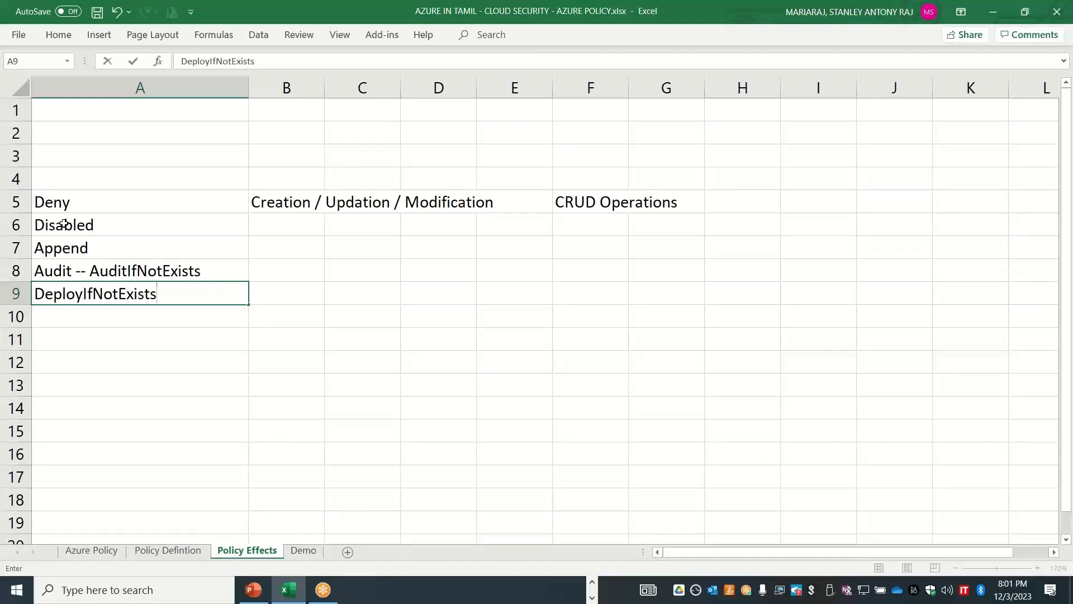
Enter the heading "POLICY EFFECT" in cell A4, above the list of effects
left_click(91, 171)
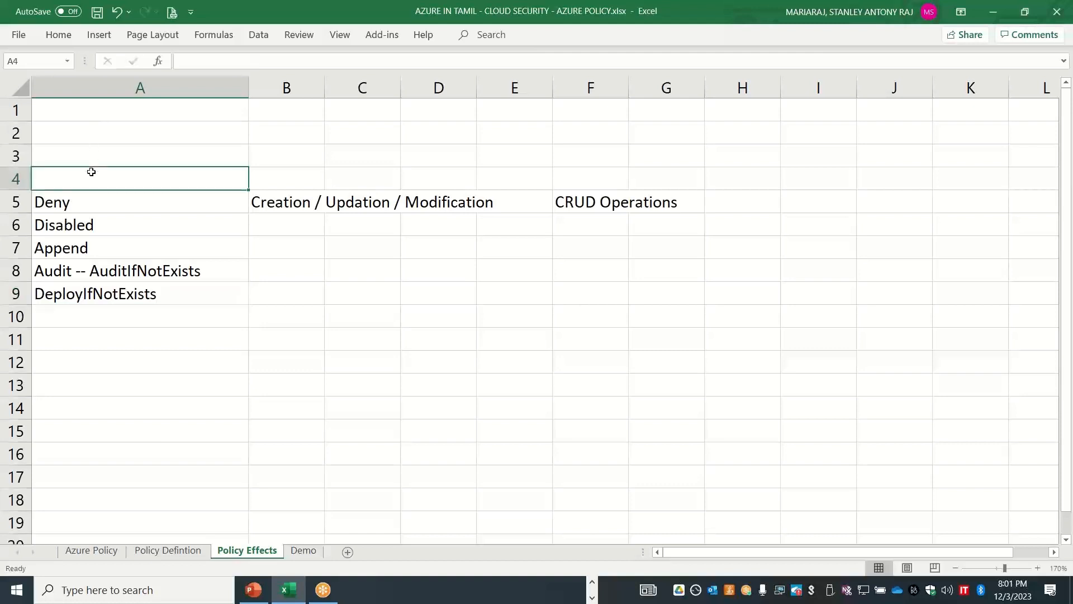
type("POLICY EFF")
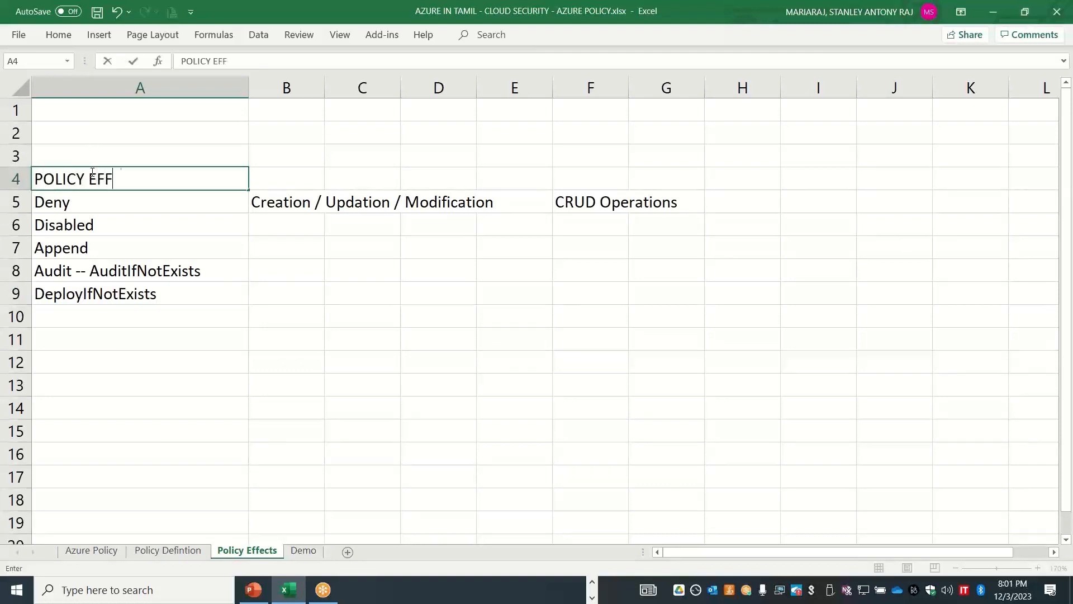
type("ECT")
left_click(173, 352)
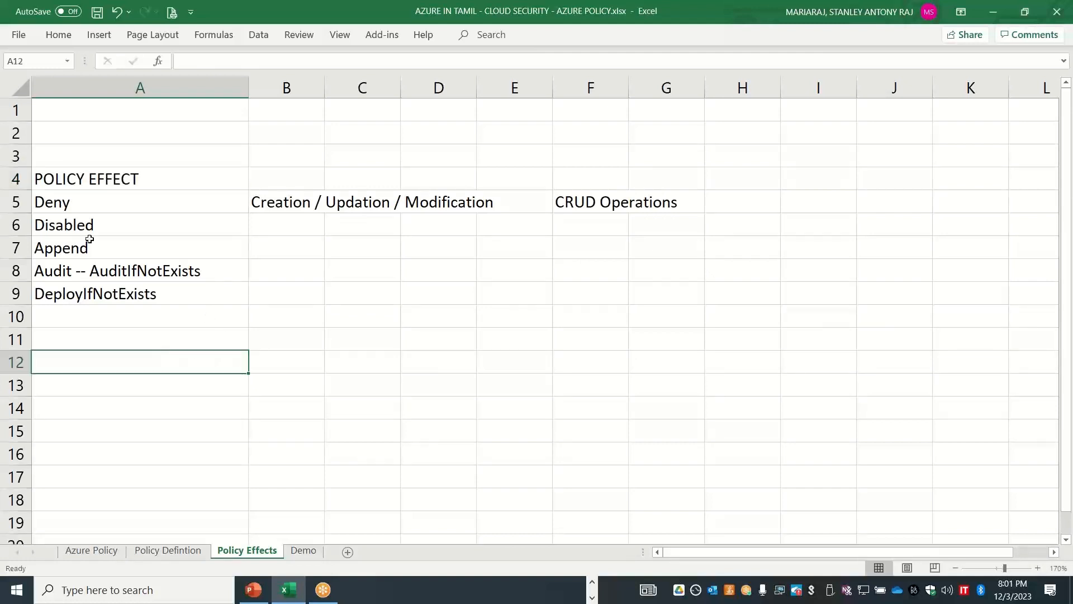
Enter "Enforcement Mode" in cell I5, in the Deny row
left_click(77, 205)
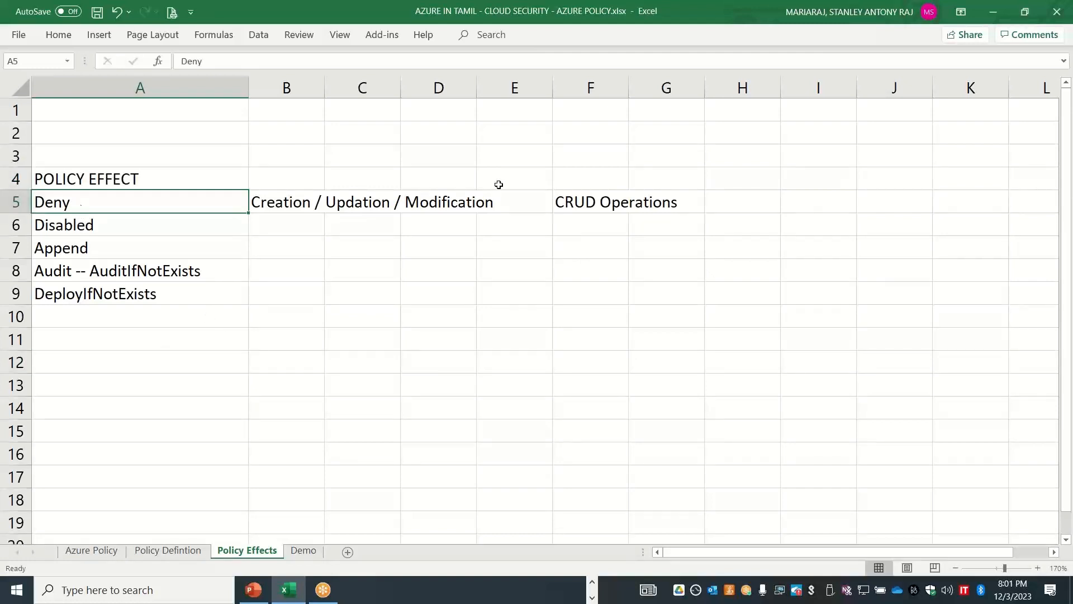
left_click(832, 206)
type("Enform")
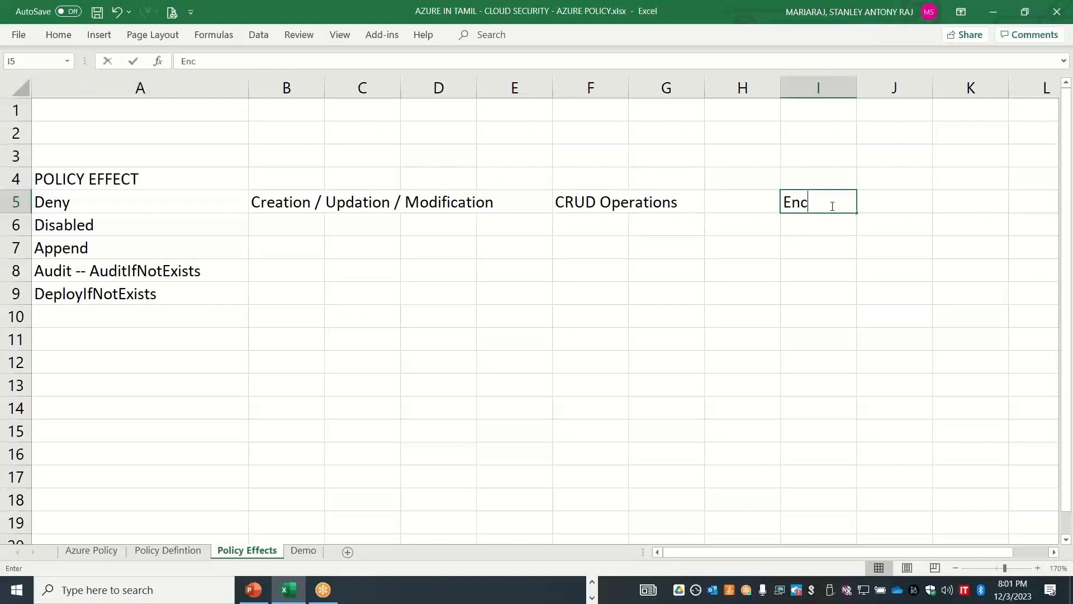
key("BackSpace")
type("cem")
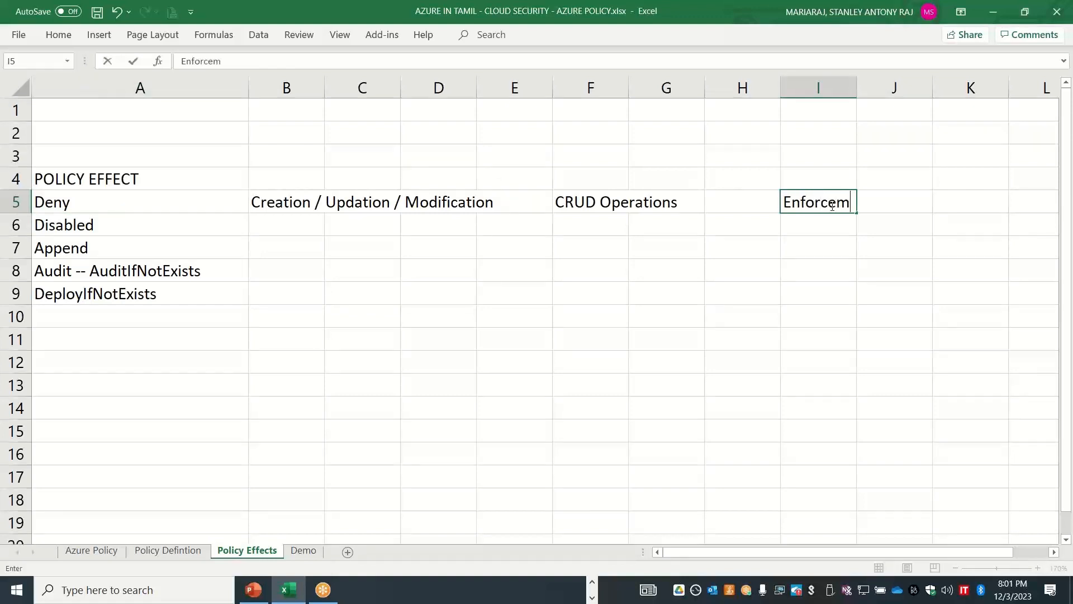
type("ent Mode")
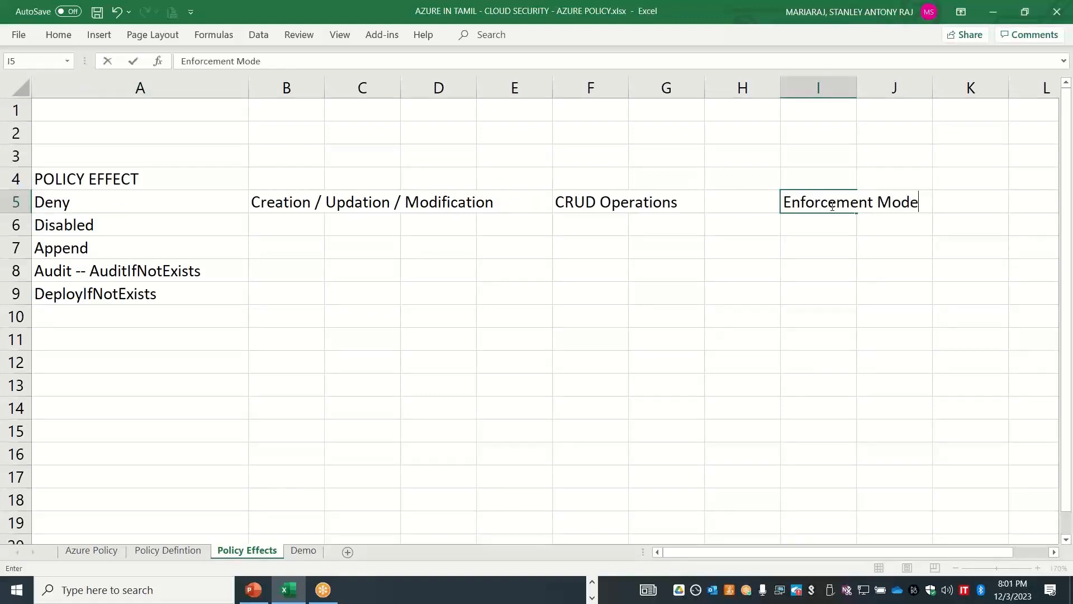
key("Return")
Enter "Evaluation Mode" in cell I8, in the Audit row
key("Return")
key("Up")
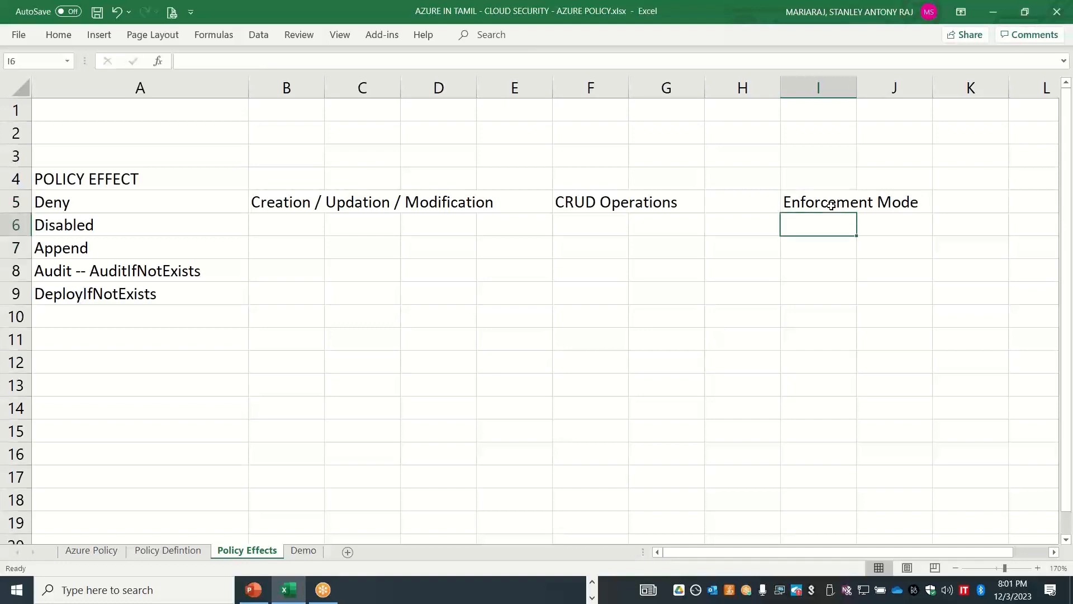
key("Down")
key("Down")
key("Down")
key("Up")
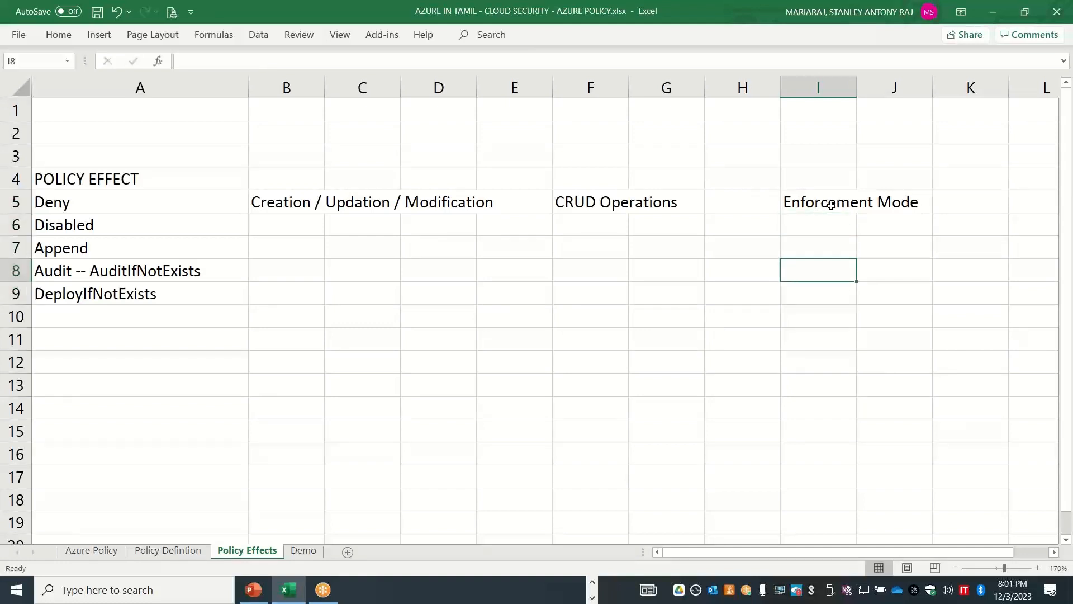
type("A")
key("BackSpace")
type("Eval")
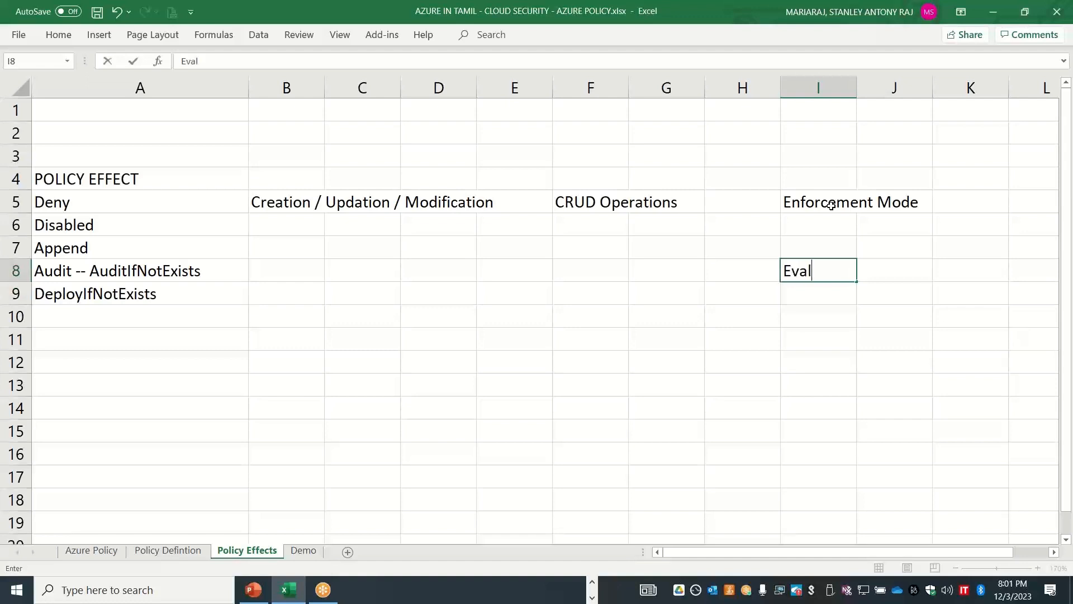
type("uation Mode")
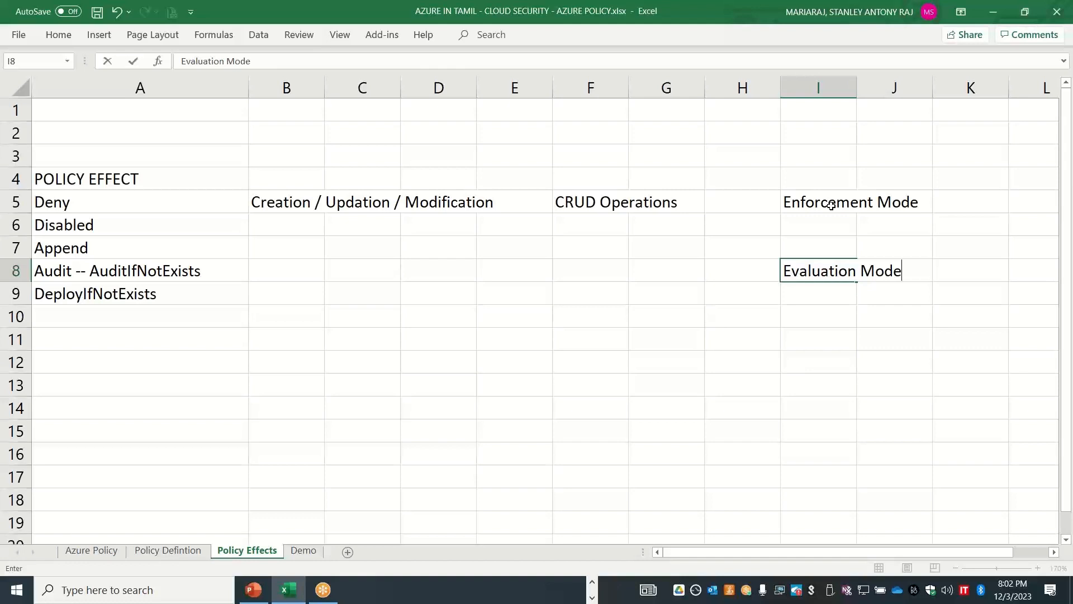
Add a new worksheet between Policy Effects and Demo and name it "Policy Initiative"
left_click(348, 552)
left_click(346, 550)
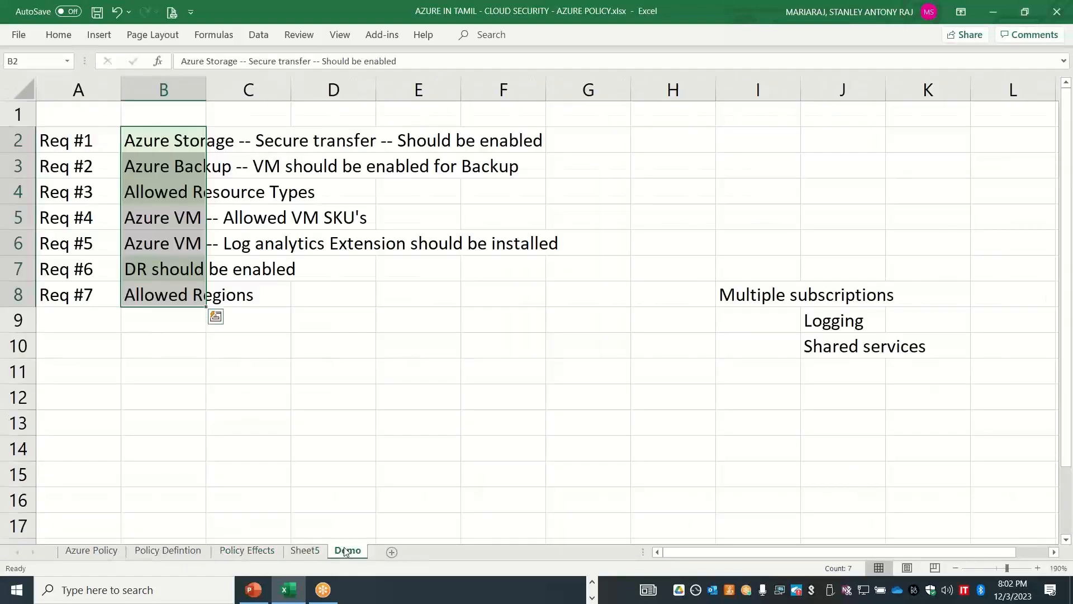
double_click(304, 551)
type("Policy")
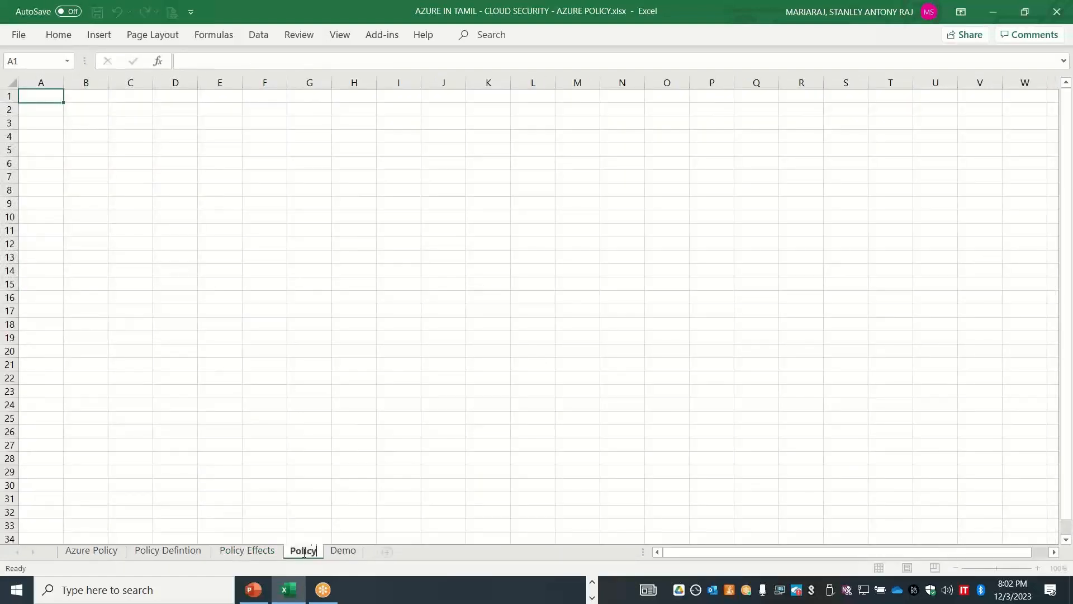
key("BackSpace")
key("BackSpace")
type("cy I")
type("iative")
key("Return")
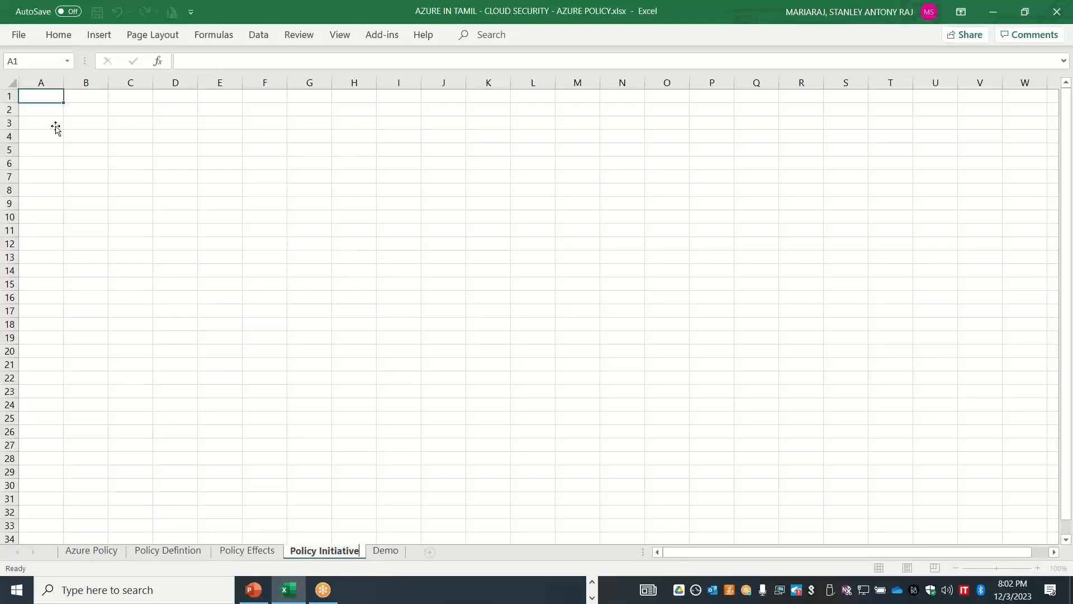
Enter "Initiatives" in cell A1 and its description "Group of Policies" in cell B1
left_click(46, 96)
type("Init")
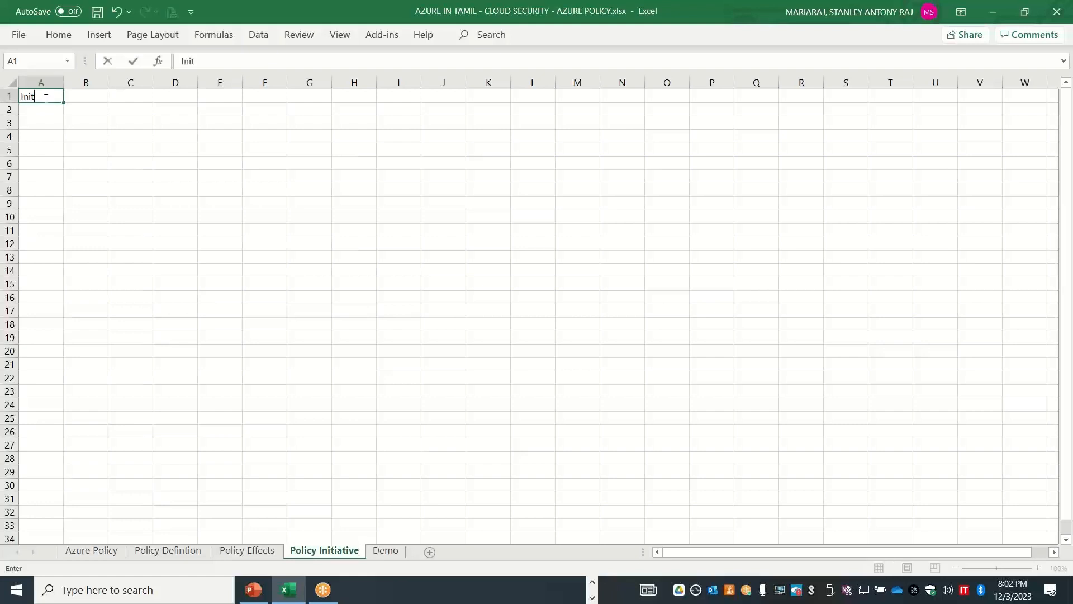
type("iatives")
key("Tab")
type("Grop")
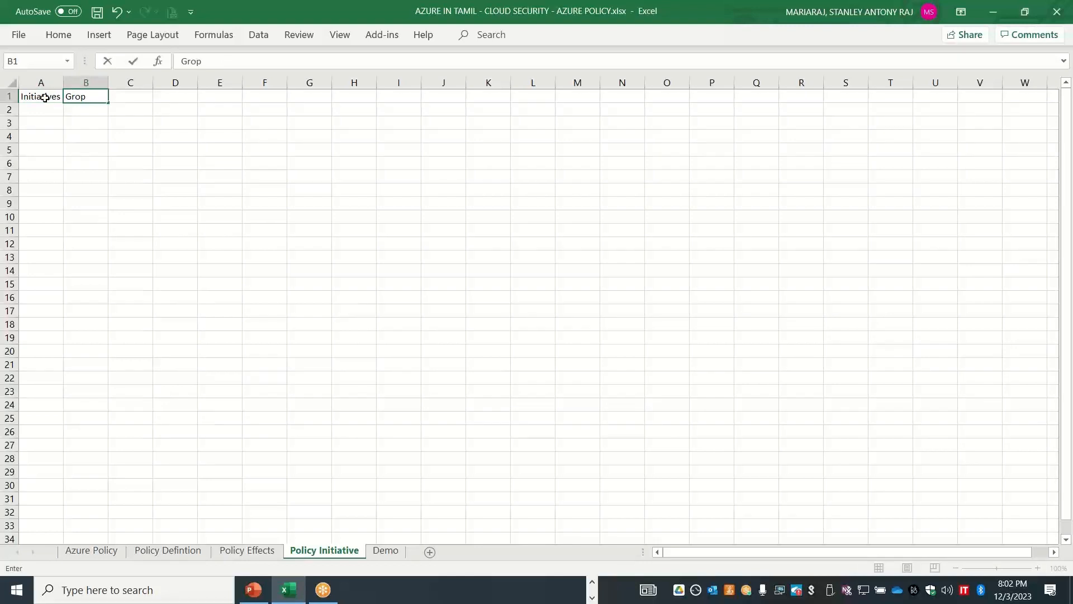
key("BackSpace")
type("up of Policies")
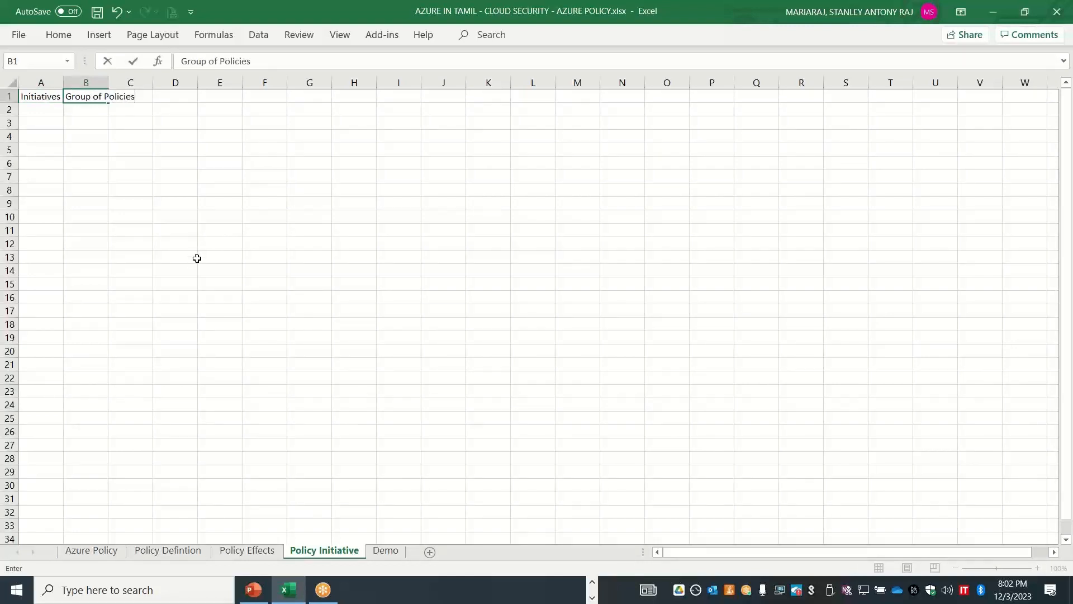
left_click(196, 258)
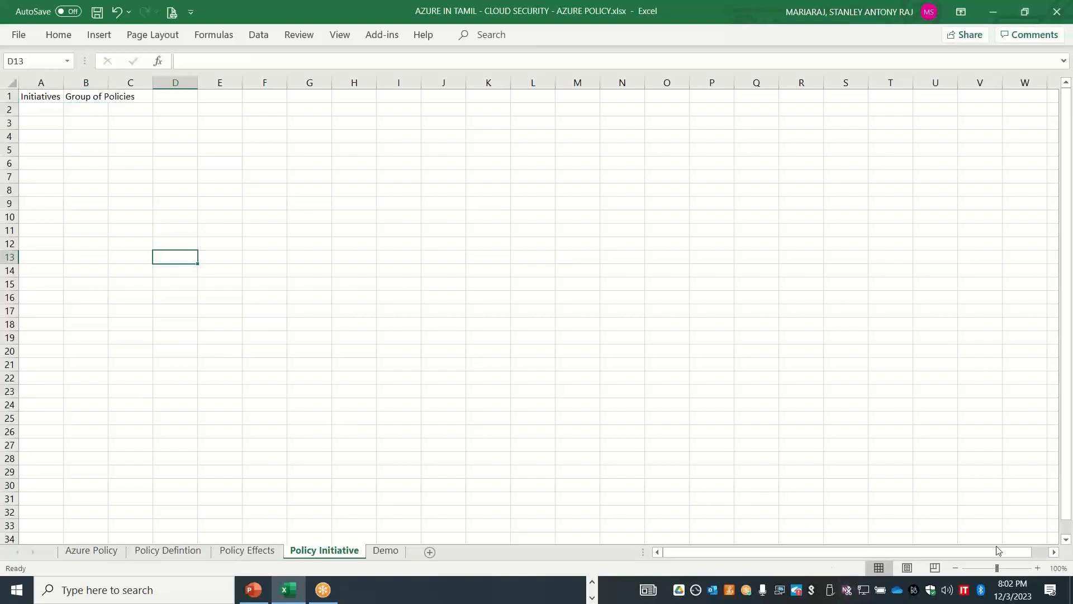
Enter "PCI" in cell C3 and "HIPAA" in cell C4 as example standards under the group of policies
left_click(1038, 568)
left_click(1038, 568)
left_click(1038, 567)
left_click(1038, 568)
left_click(1038, 568)
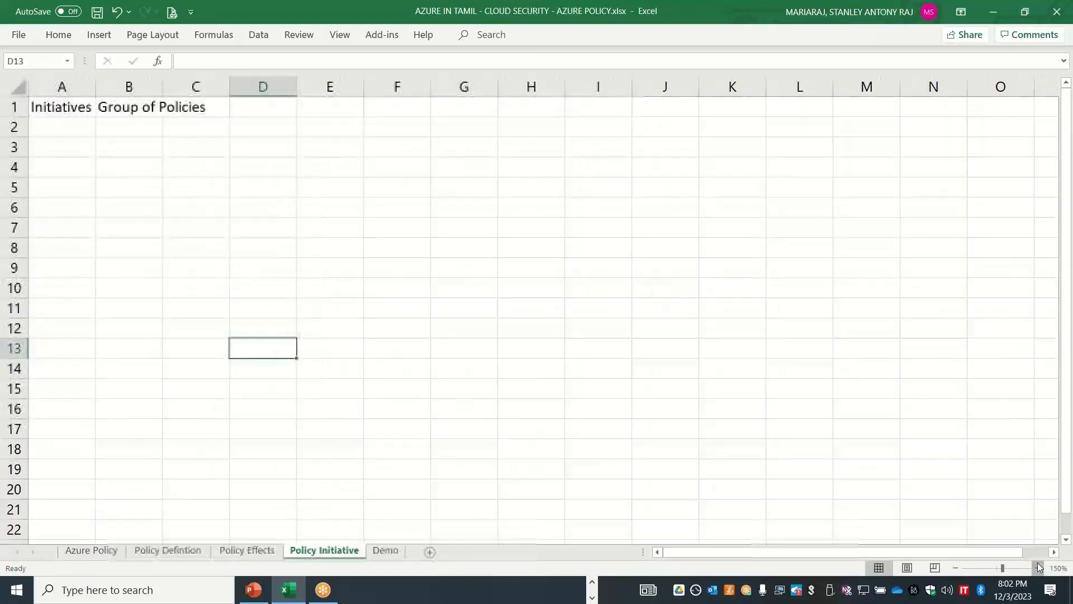
left_click(1038, 568)
left_click(194, 150)
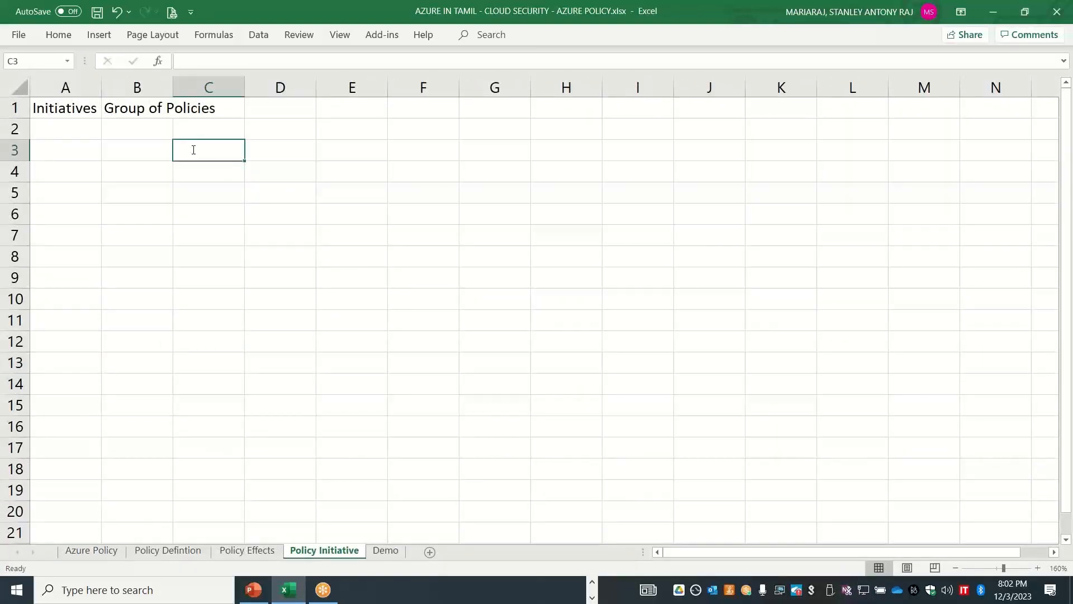
type("PGI")
key("Return")
type("HIPP")
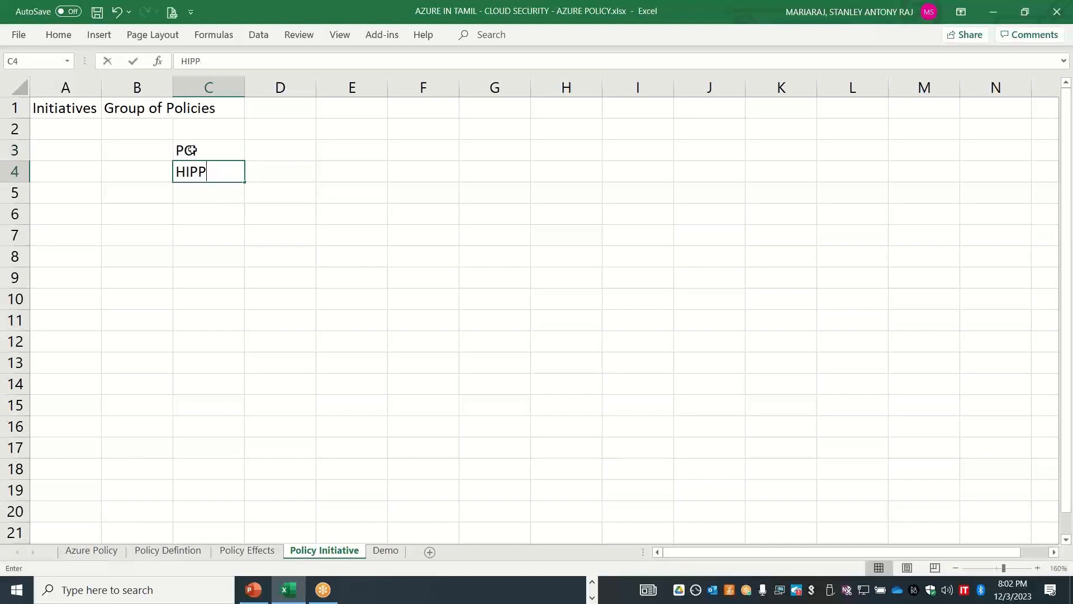
key("BackSpace")
type("AA")
key("Return")
Enter "Custom Standards" in cell B5, below the example standards
key("Left")
type("Custo")
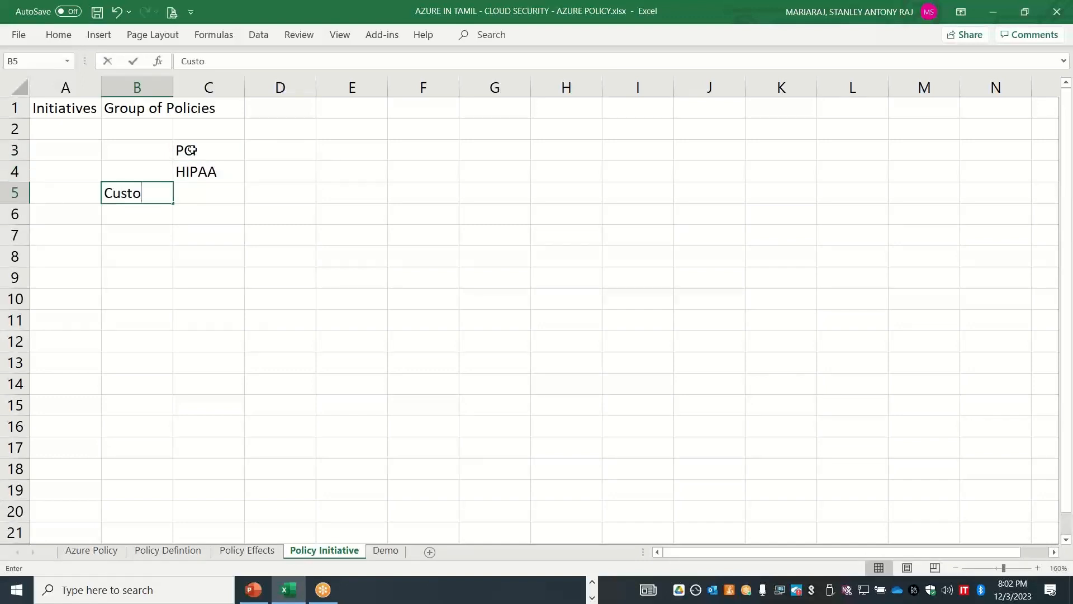
type("m Standard")
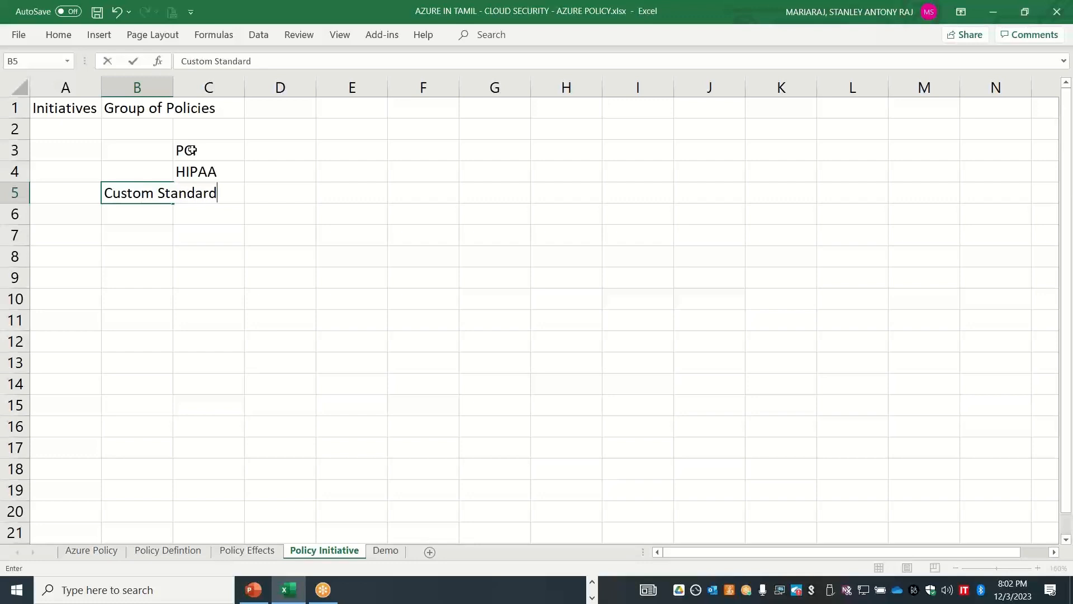
type("s")
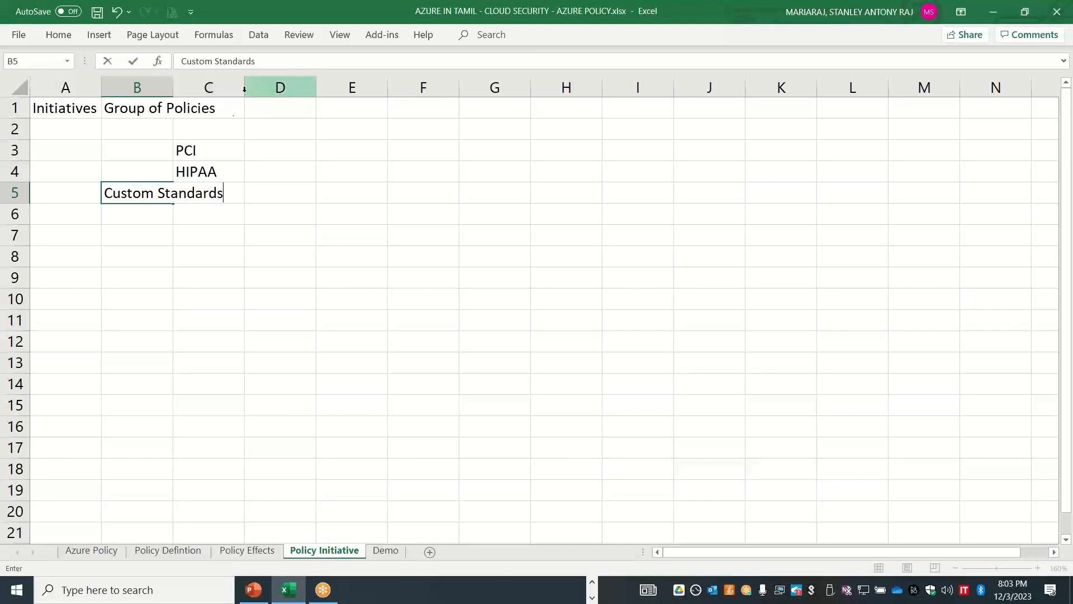
left_click(261, 125)
type("Recrea")
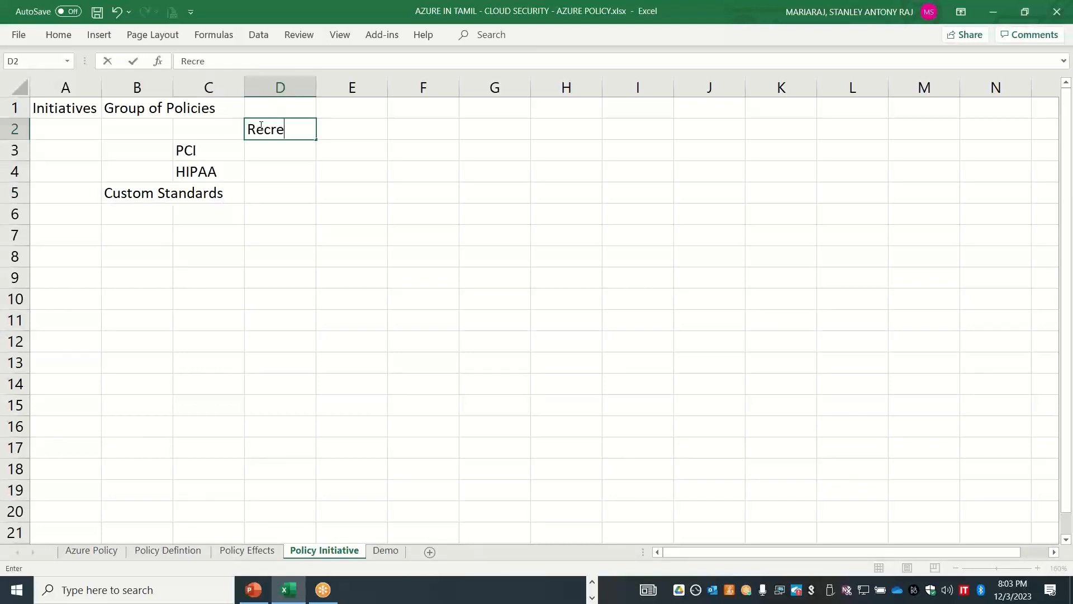
key("BackSpace")
key("BackSpace")
key("BackSpace")
key("BackSpace")
key("BackSpace")
key("BackSpace")
type("Clong the")
key("BackSpace")
key("BackSpace")
key("BackSpace")
key("BackSpace")
key("BackSpace")
key("BackSpace")
key("BackSpace")
key("BackSpace")
key("BackSpace")
Enter "Reusability" in cell D2
type("Reusabilitiy")
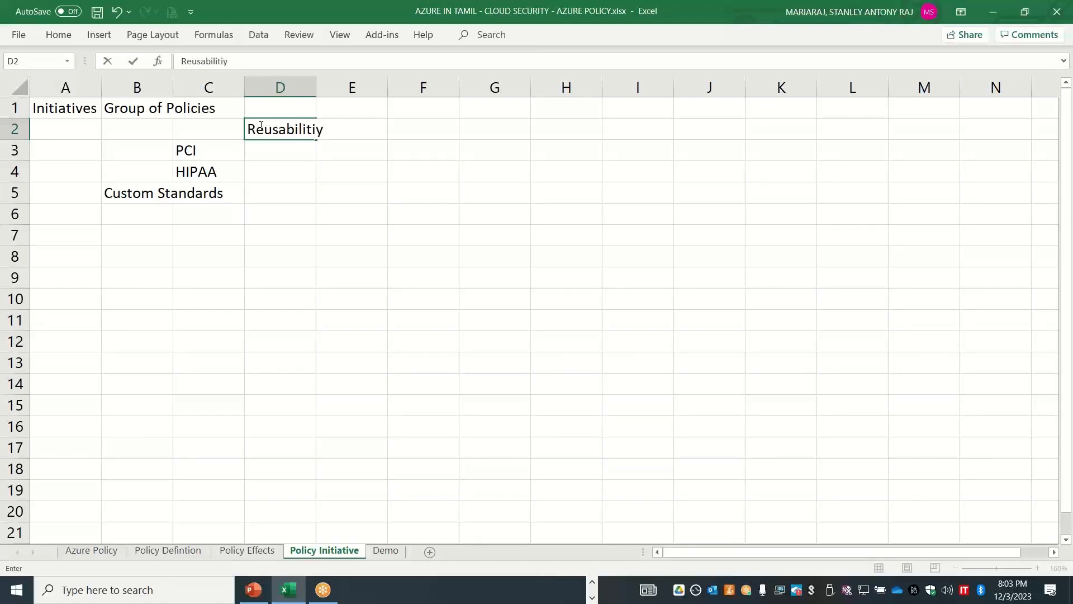
key("BackSpace")
key("BackSpace")
type("y")
Enter the note "Group them together into a single item" in cell E1
left_click(337, 112)
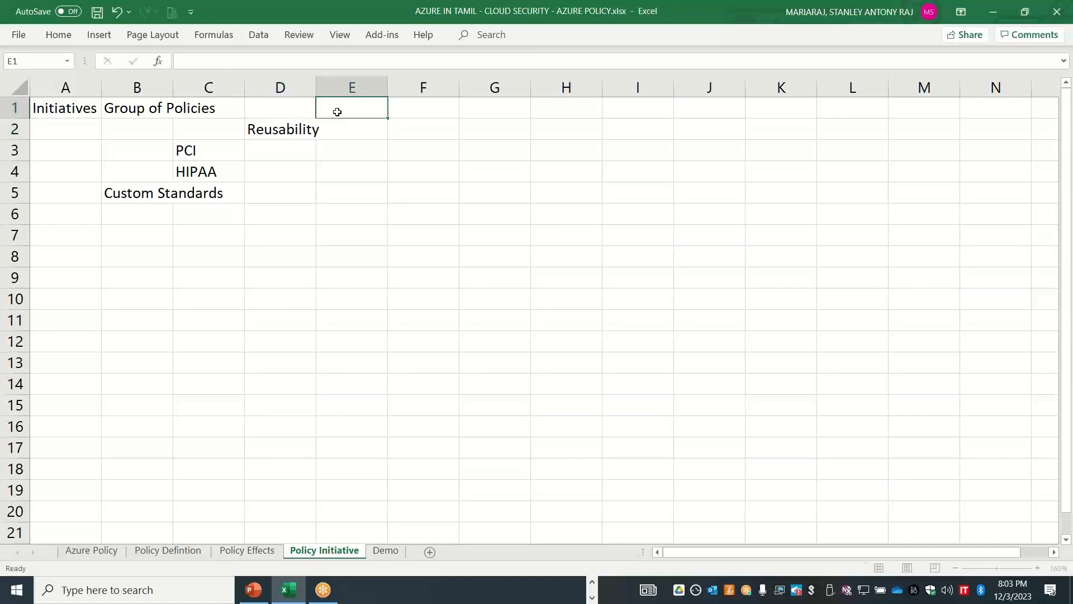
type("Group them ")
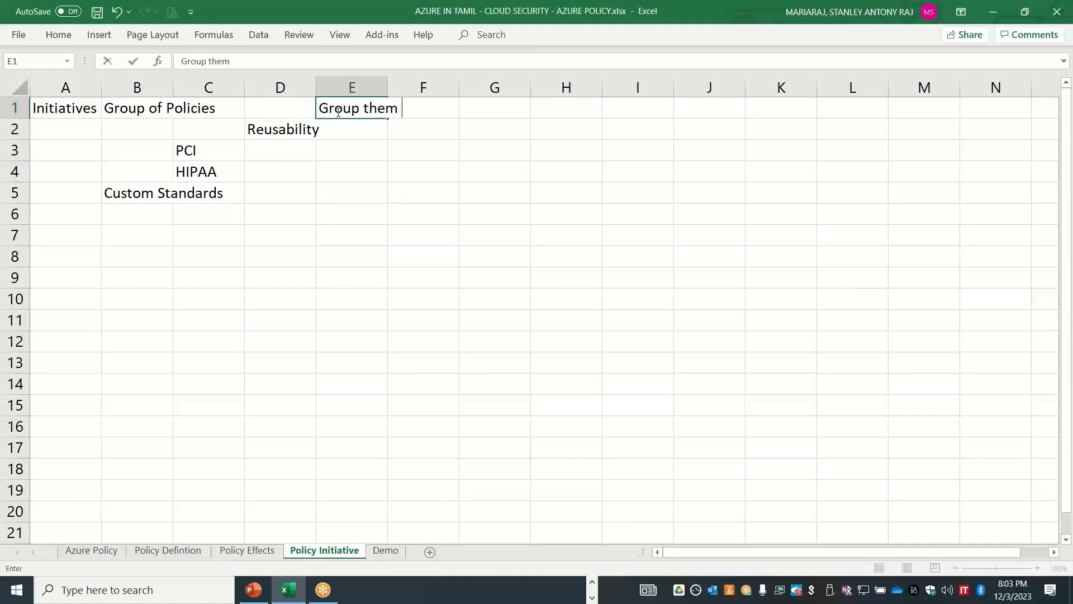
type("together into a single item")
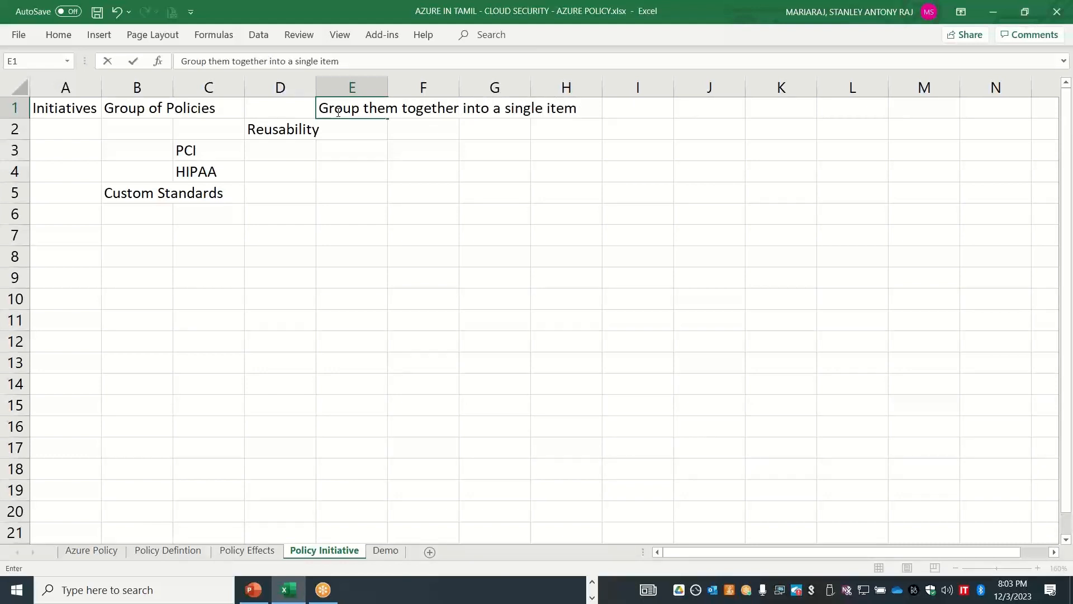
Switch to the Azure portal in the browser and open the Policy definitions list, discarding the unsaved virtual machine edits
key("alt+Tab")
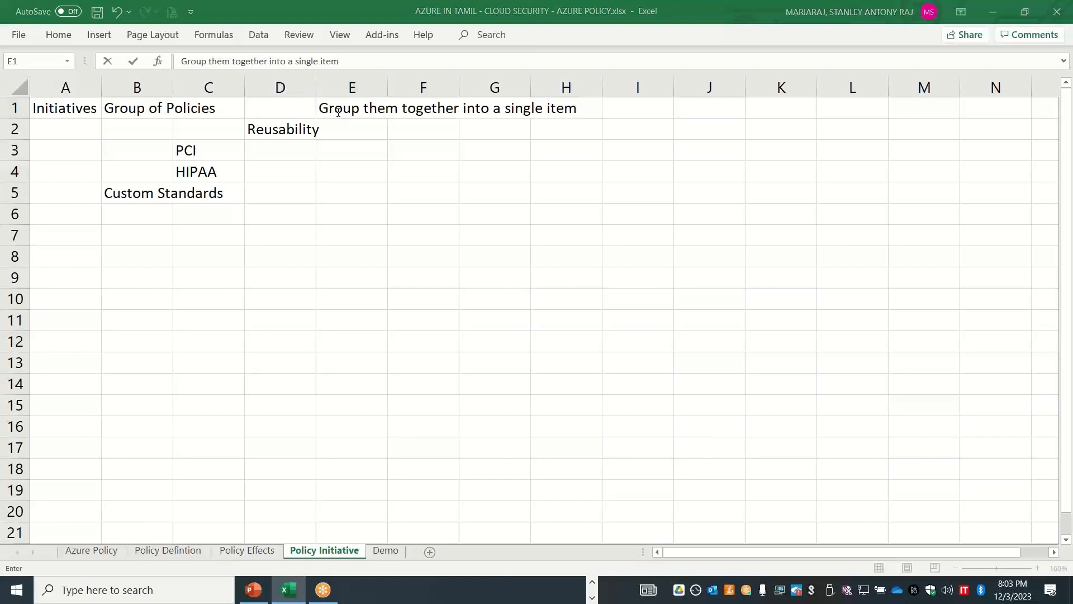
left_click(337, 112)
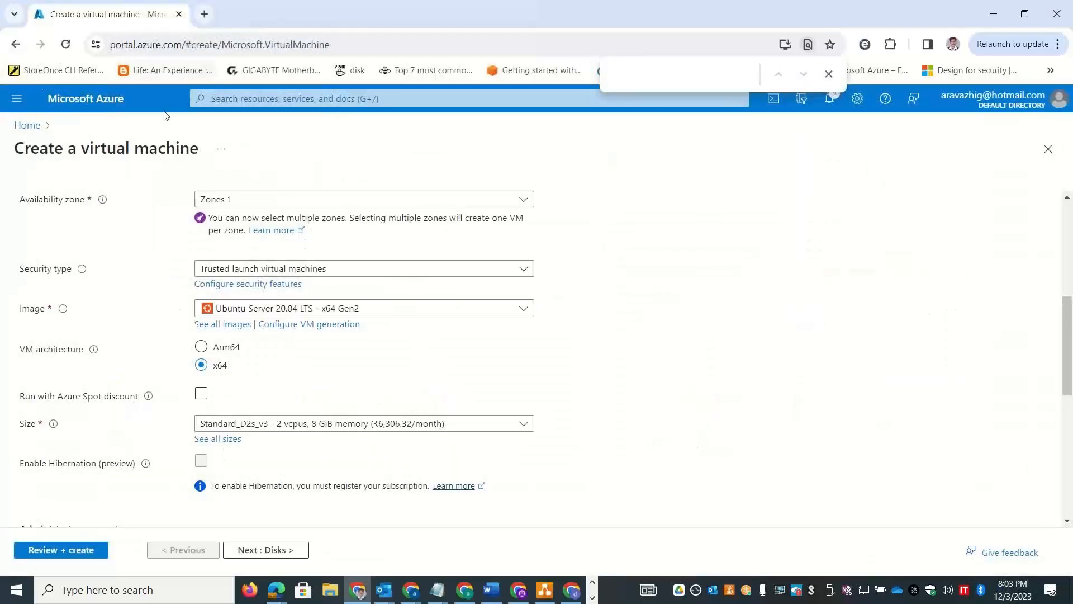
left_click(37, 126)
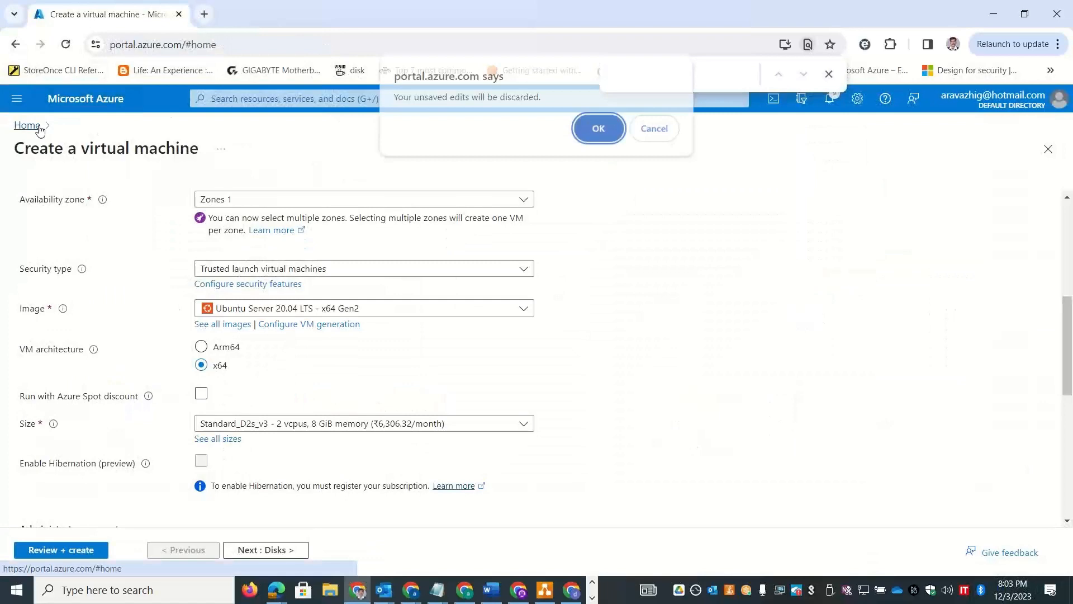
left_click(597, 130)
left_click(335, 176)
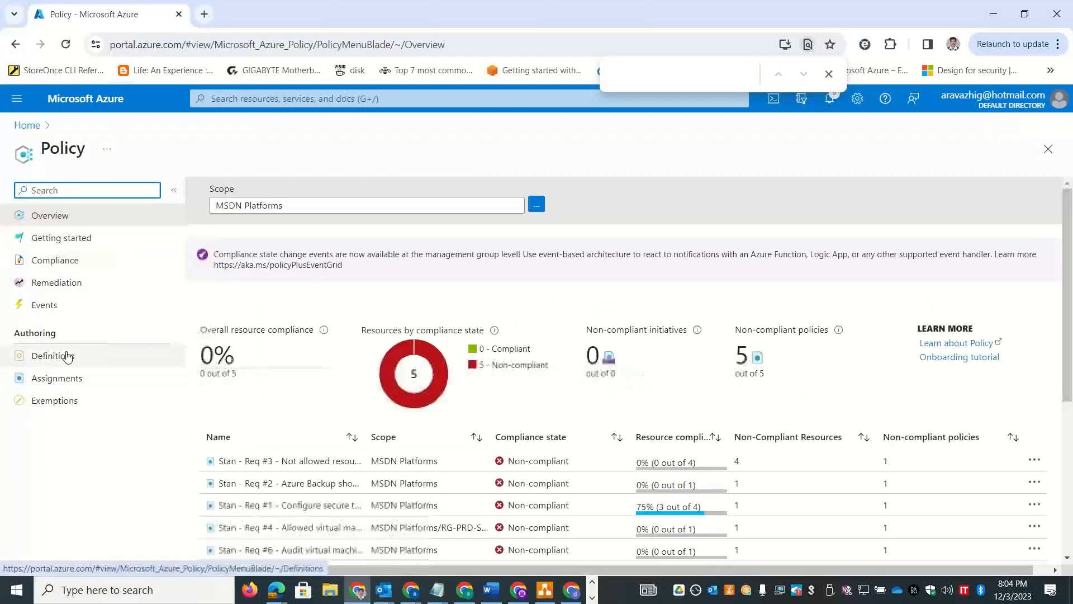
left_click(65, 355)
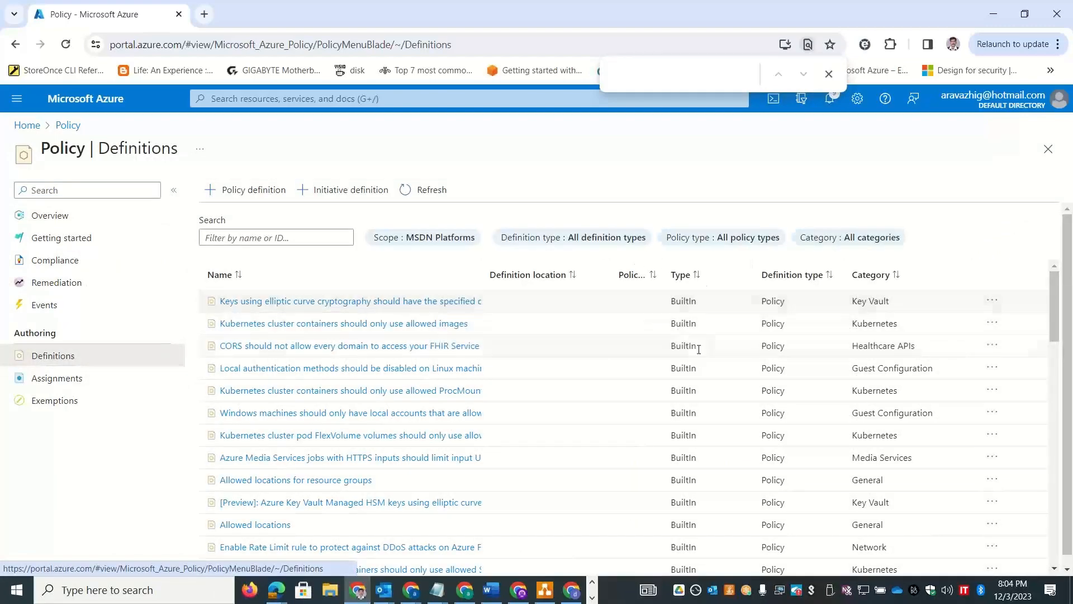
Filter the policy definitions by definition type so that only Initiative entries are listed
left_click(857, 238)
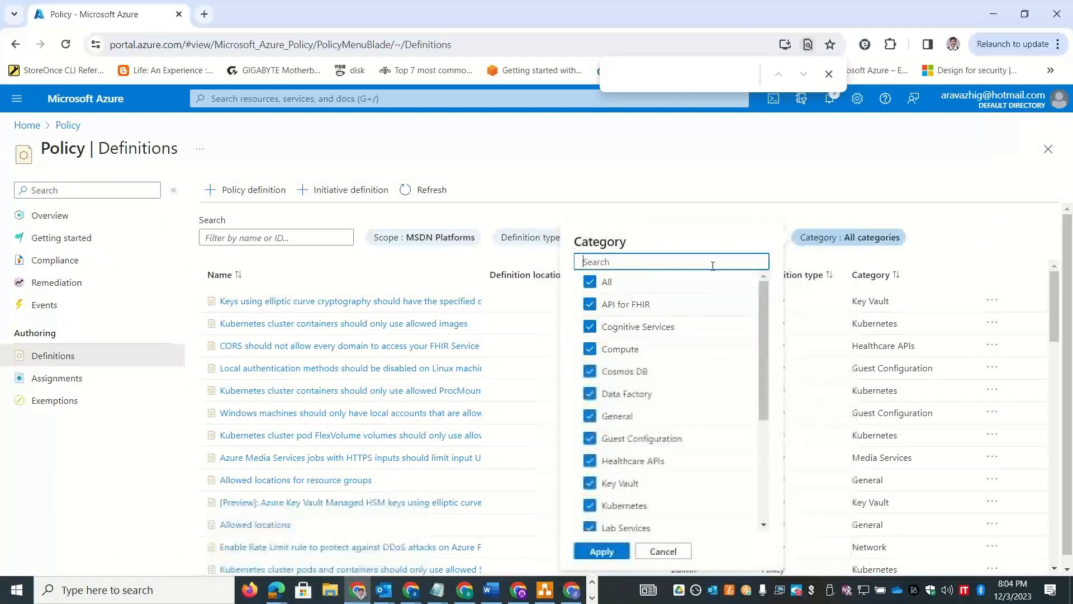
left_click(821, 203)
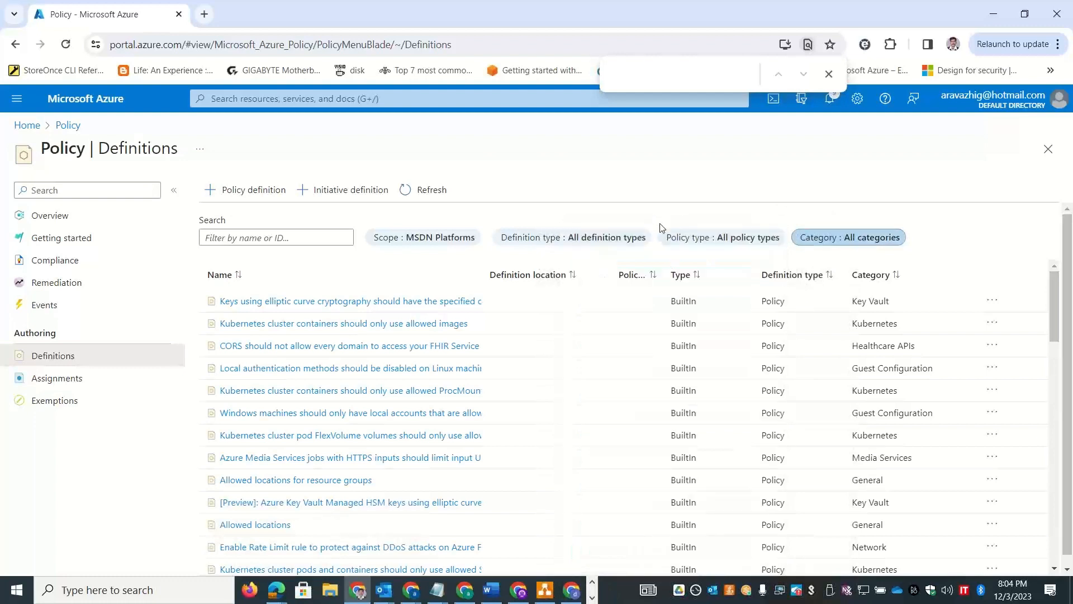
left_click(626, 238)
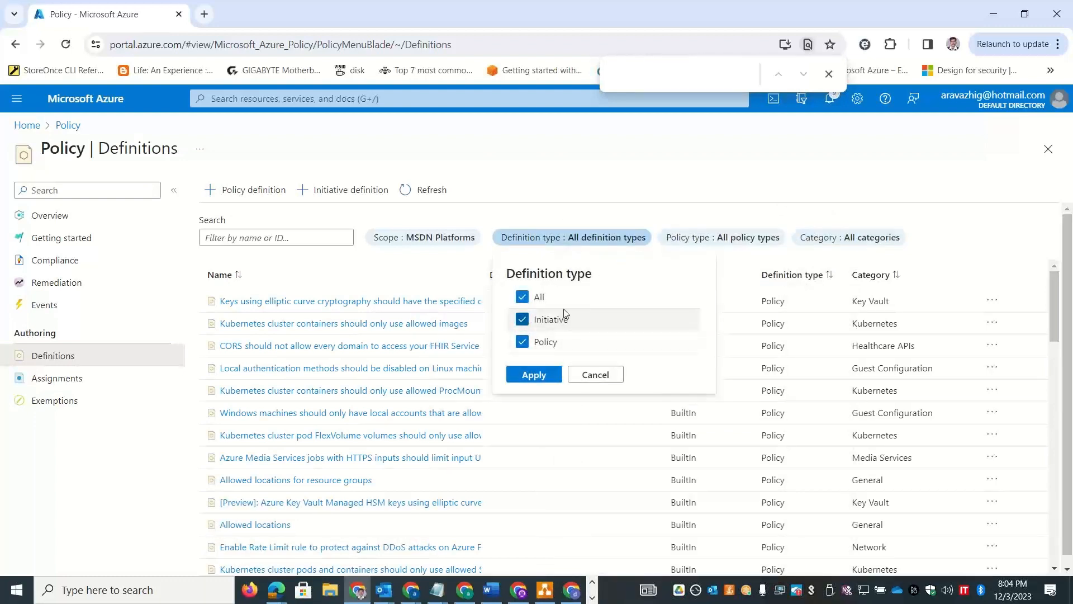
left_click(523, 341)
left_click(530, 375)
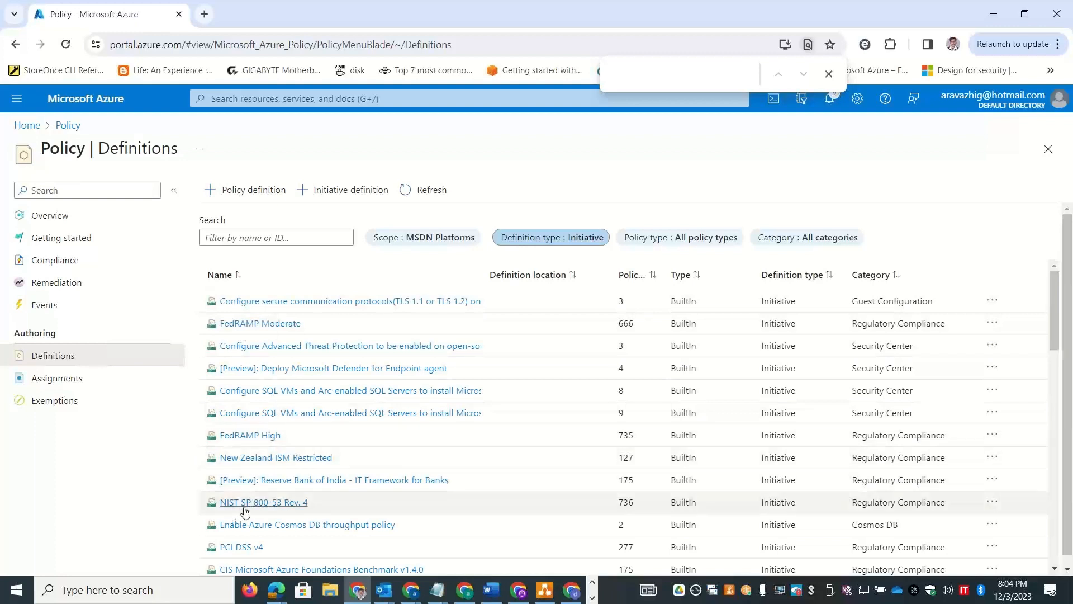
Review the built-in initiatives and their policy counts, including PCI DSS v4, HITRUST/HIPAA, ISO 27001:2013, RMIT Malaysia and SWIFT CSP-CSCF v2022
left_click_drag(274, 547, 221, 542)
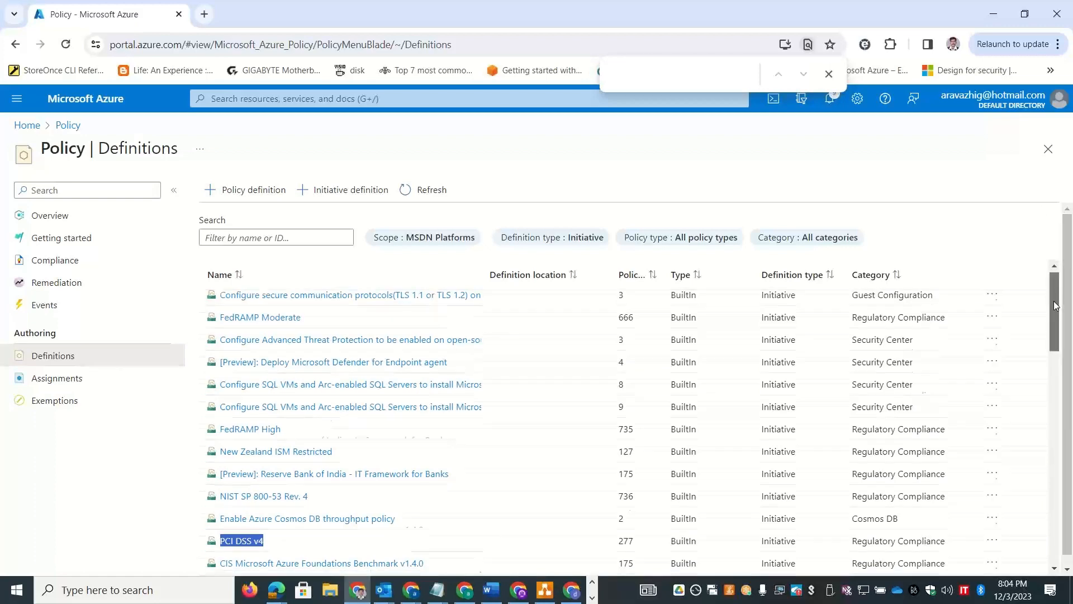
left_click_drag(1058, 294, 1058, 349)
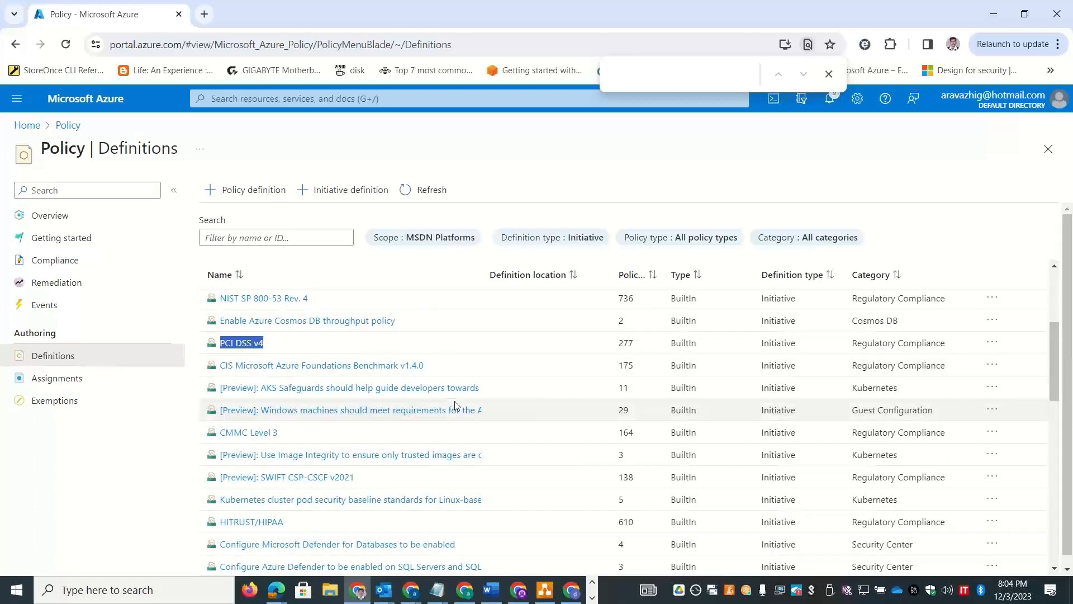
left_click(294, 530)
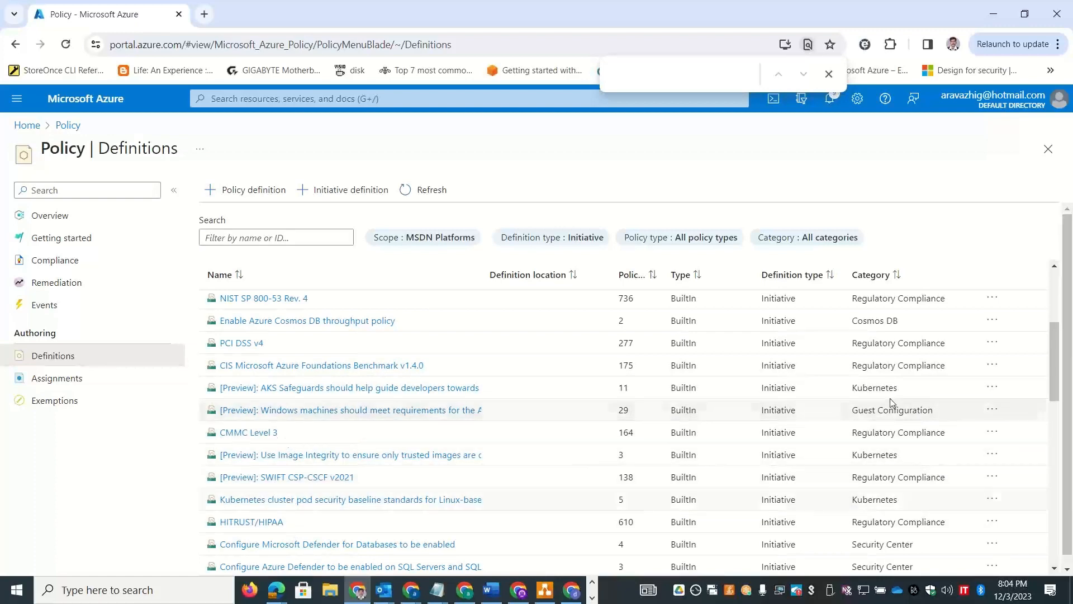
left_click_drag(1062, 358, 744, 380)
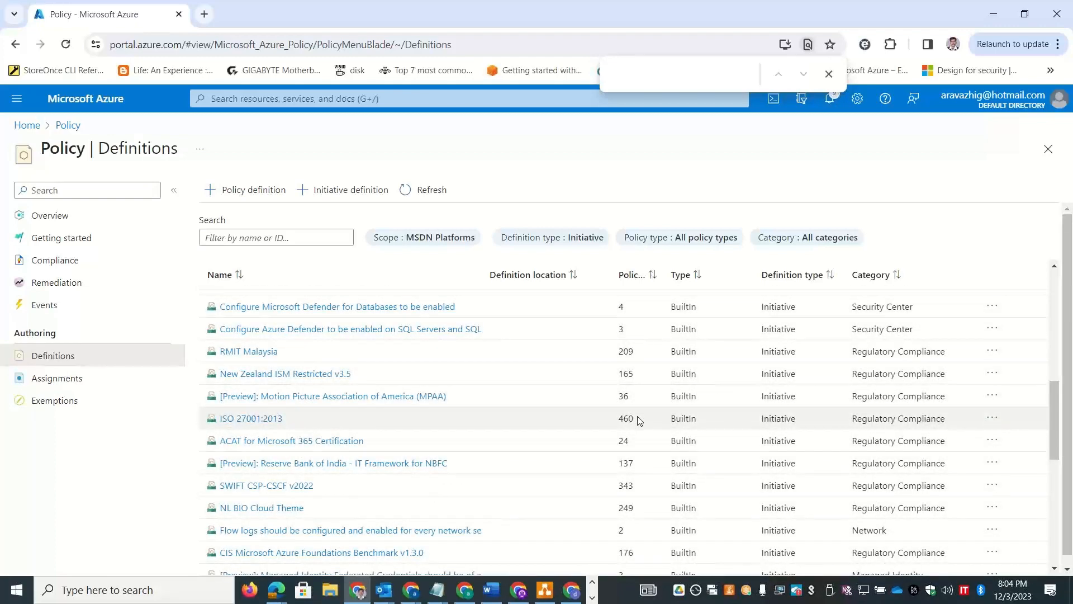
left_click_drag(637, 419, 603, 423)
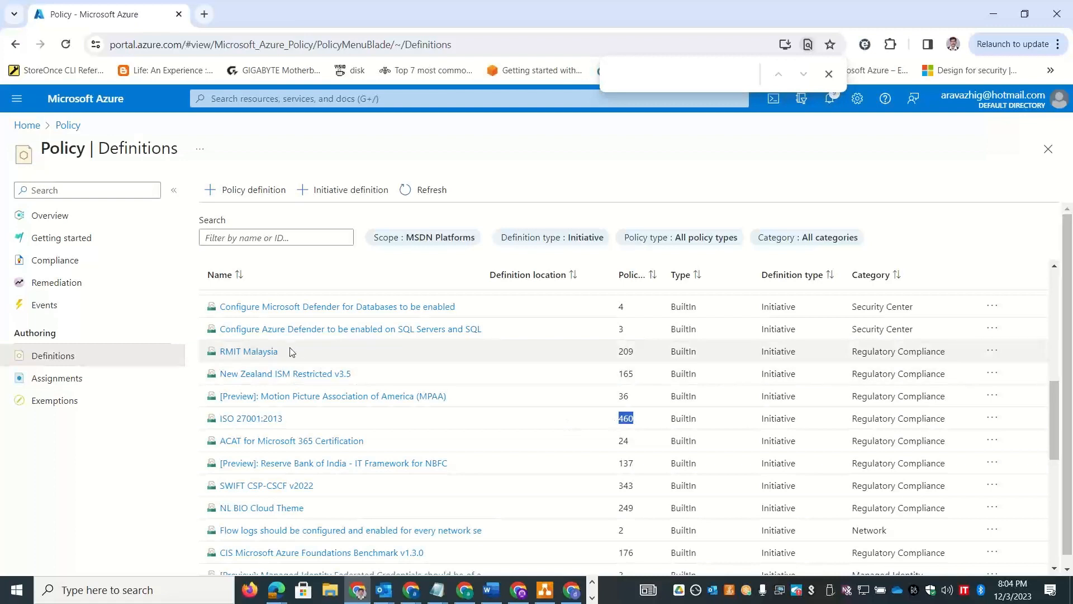
left_click_drag(287, 352, 228, 358)
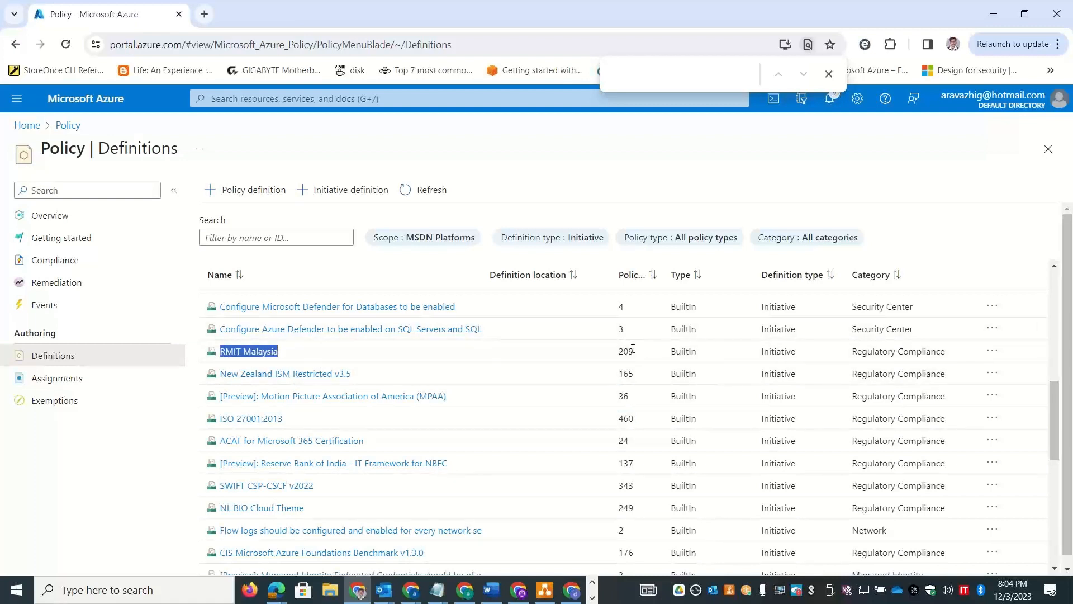
left_click_drag(635, 351, 617, 355)
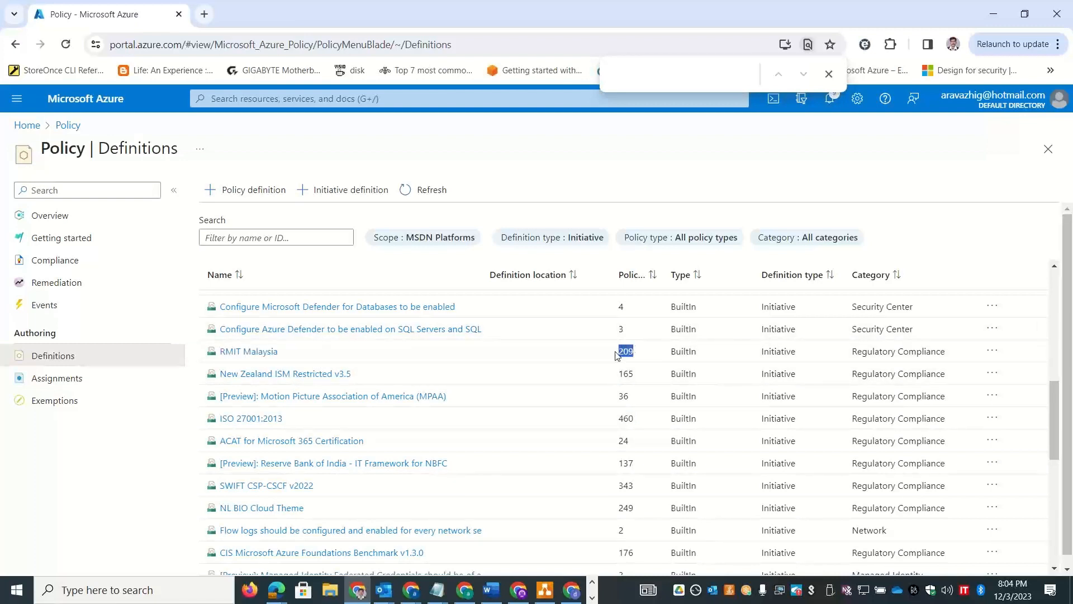
left_click_drag(640, 485, 610, 488)
left_click_drag(640, 422, 601, 423)
View the policy exemptions for the subscription, and open the list of policy assignments
left_click(86, 401)
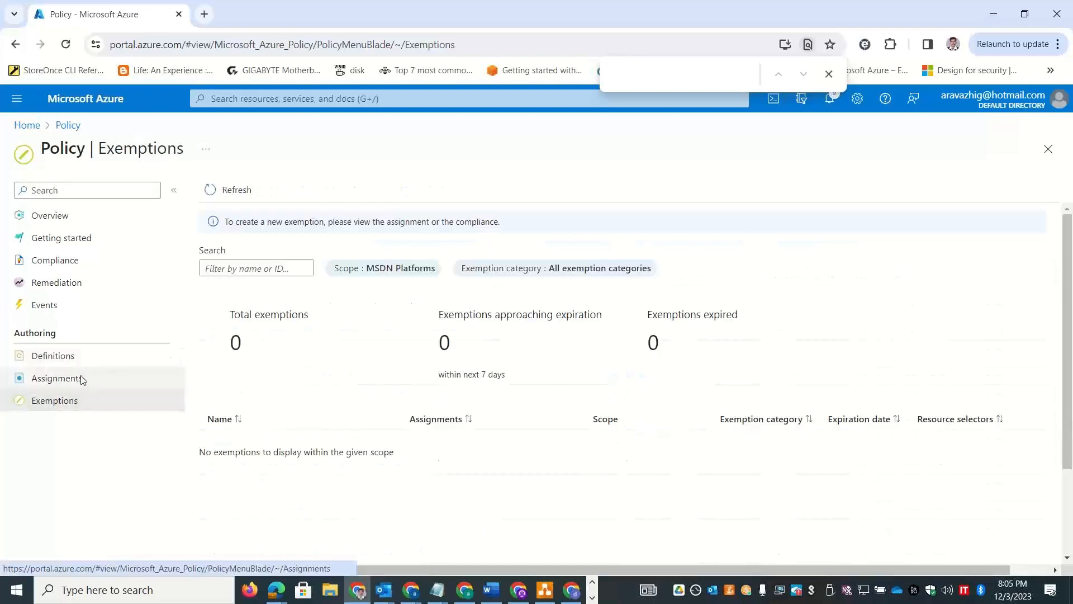
left_click(81, 379)
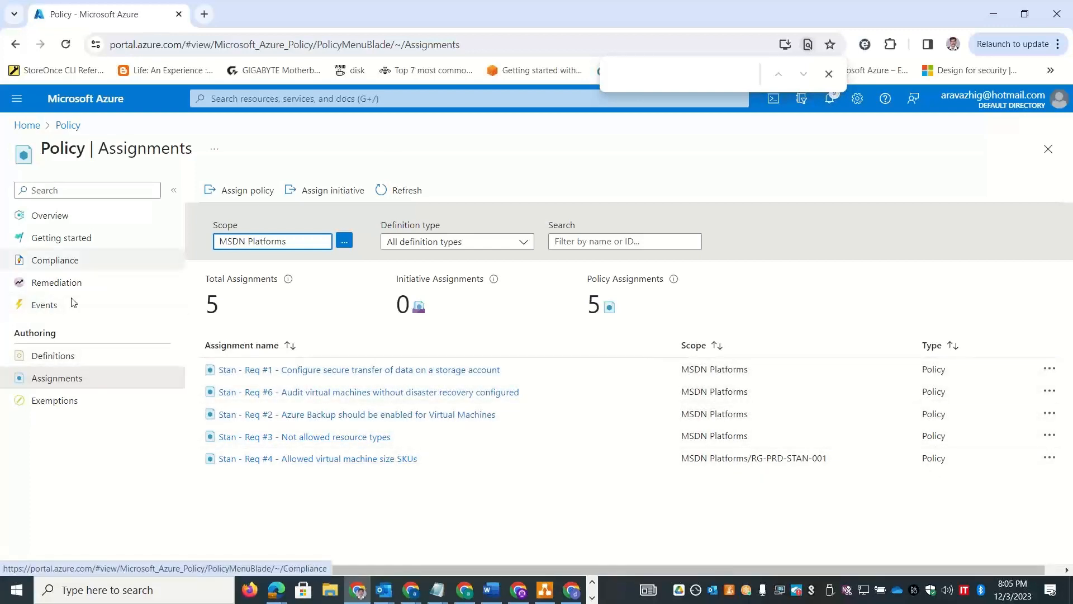
Draft an initiative assignment with the built-in PCI DSS v4 definition at MSDN Platforms scope, and return to the assignments without creating it
left_click(316, 189)
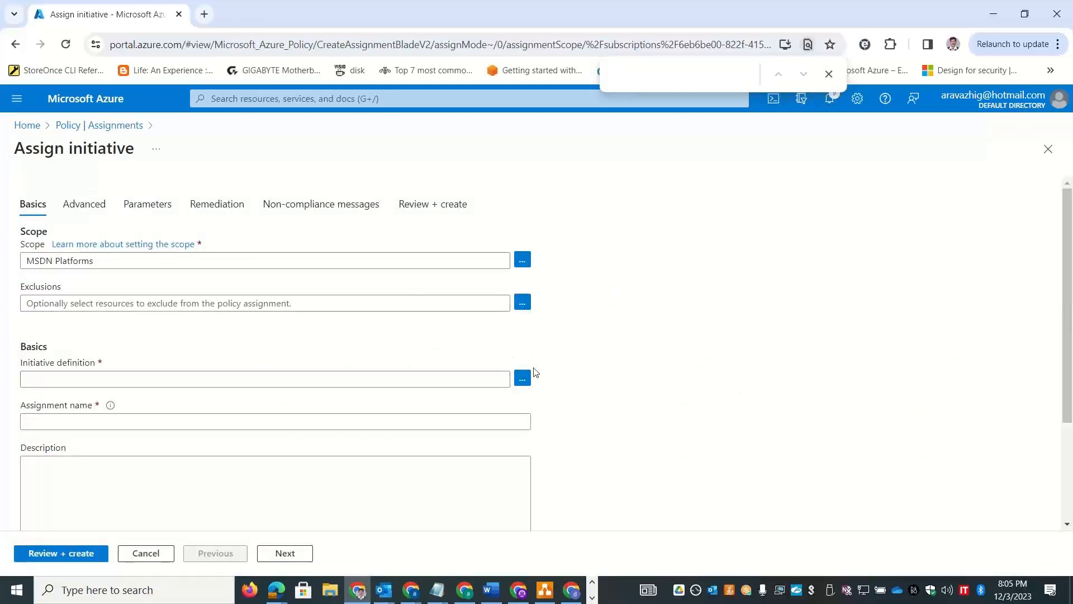
left_click(522, 377)
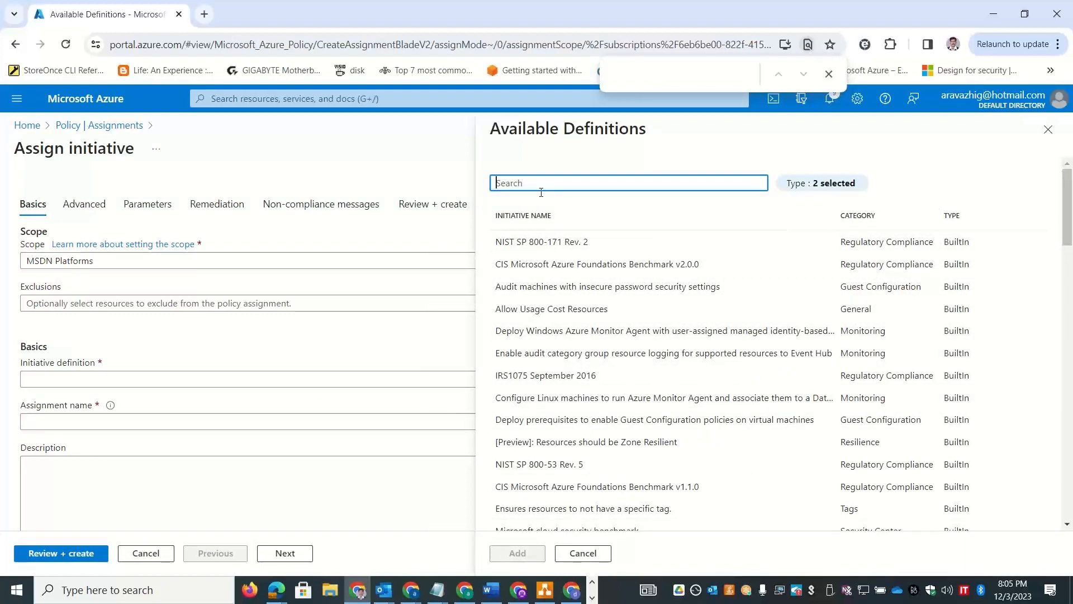
type("PCI")
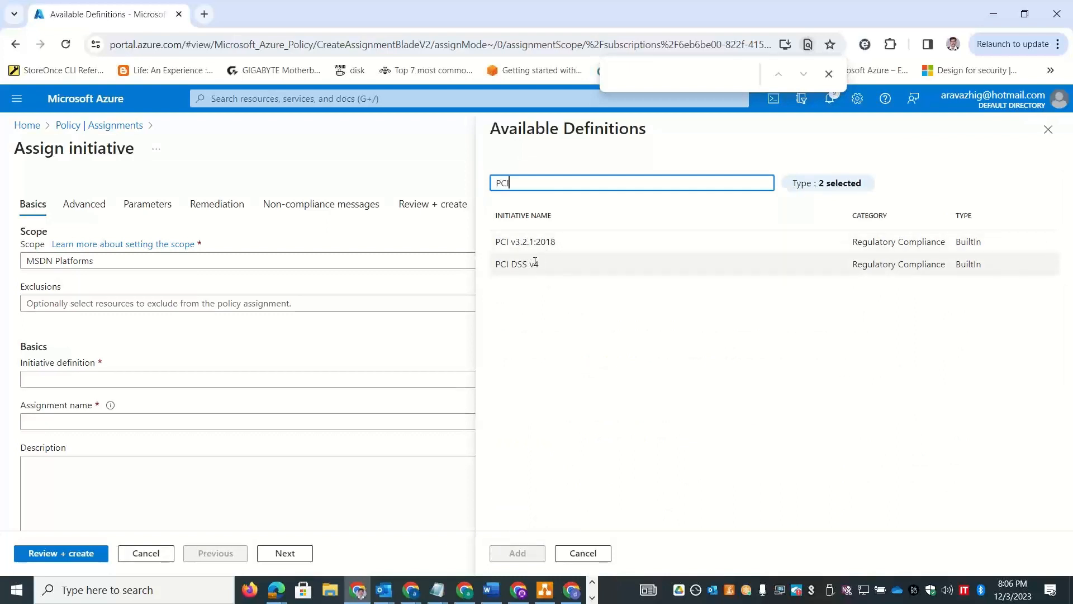
mouse_move(551, 246)
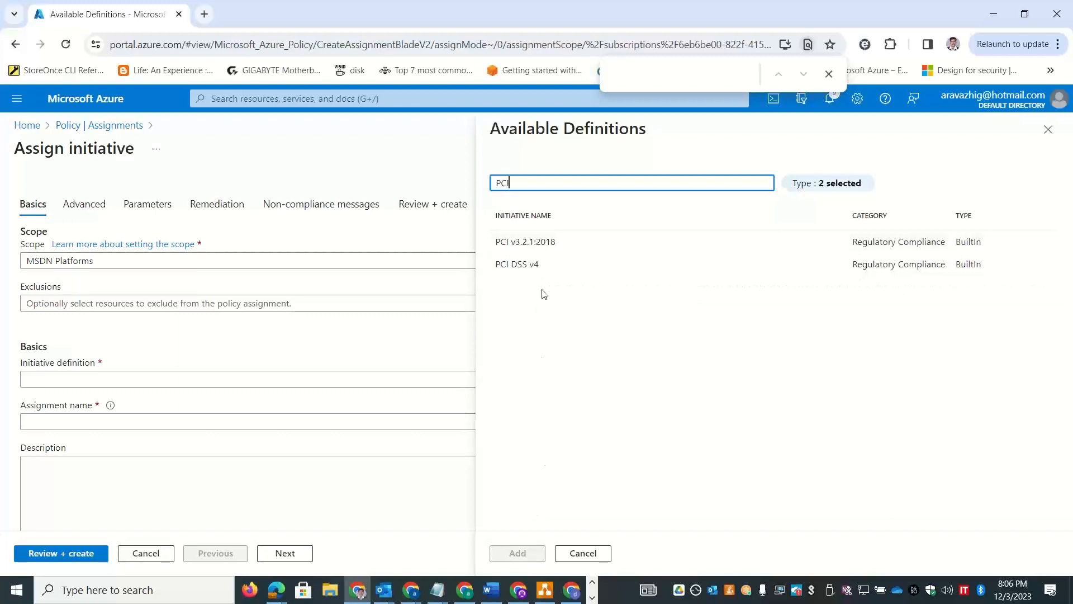
left_click(550, 262)
left_click(515, 552)
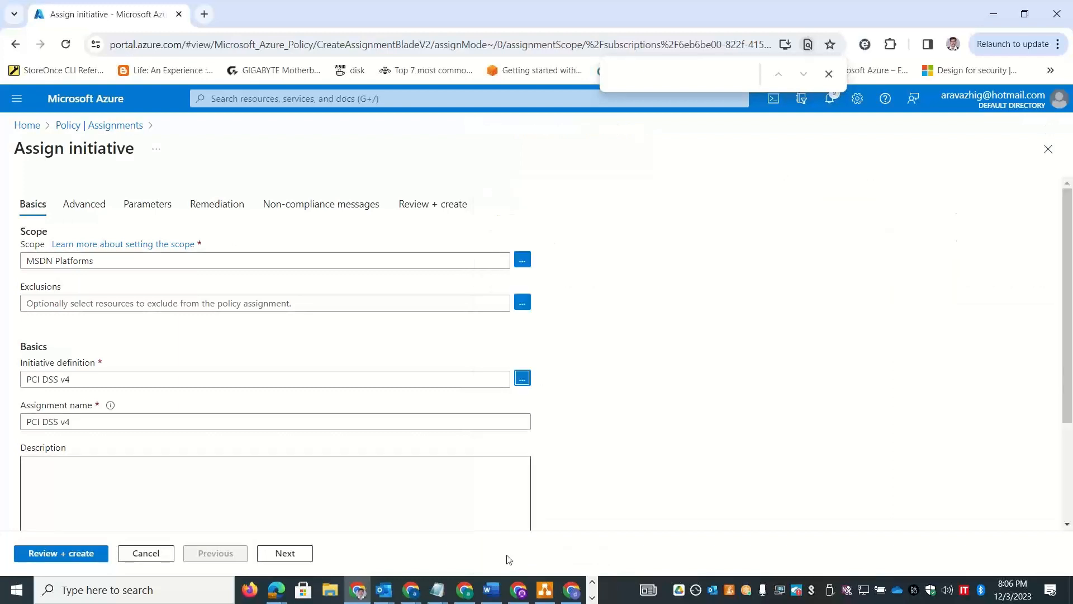
left_click(106, 126)
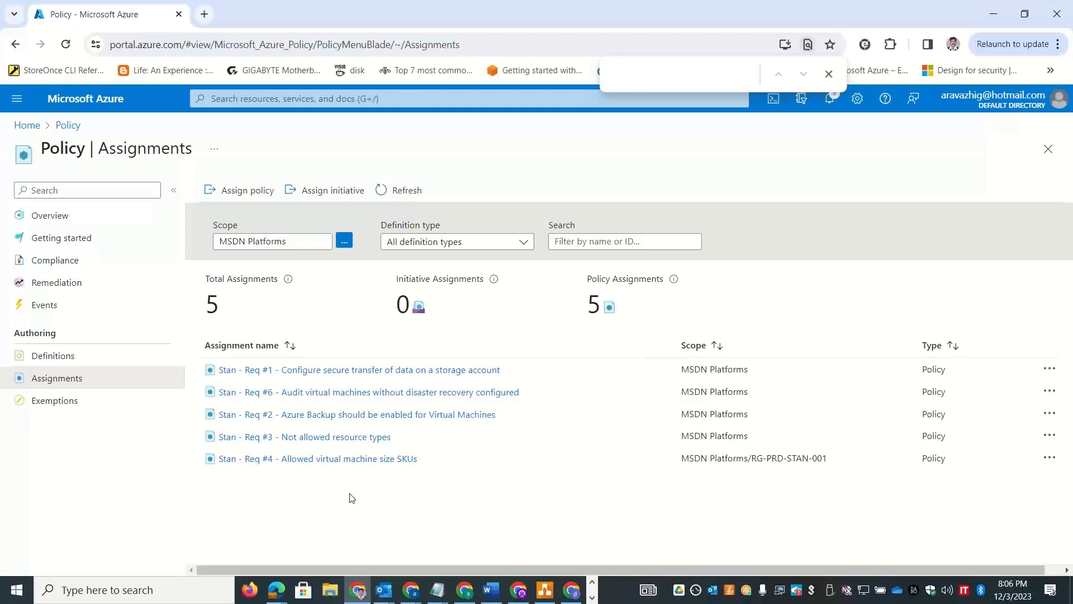
Switch to the AZURE_SECURITY_DEC2023 presentation in PowerPoint and review the Azure Governance slide and the Azure Policies slide
key("alt+Tab")
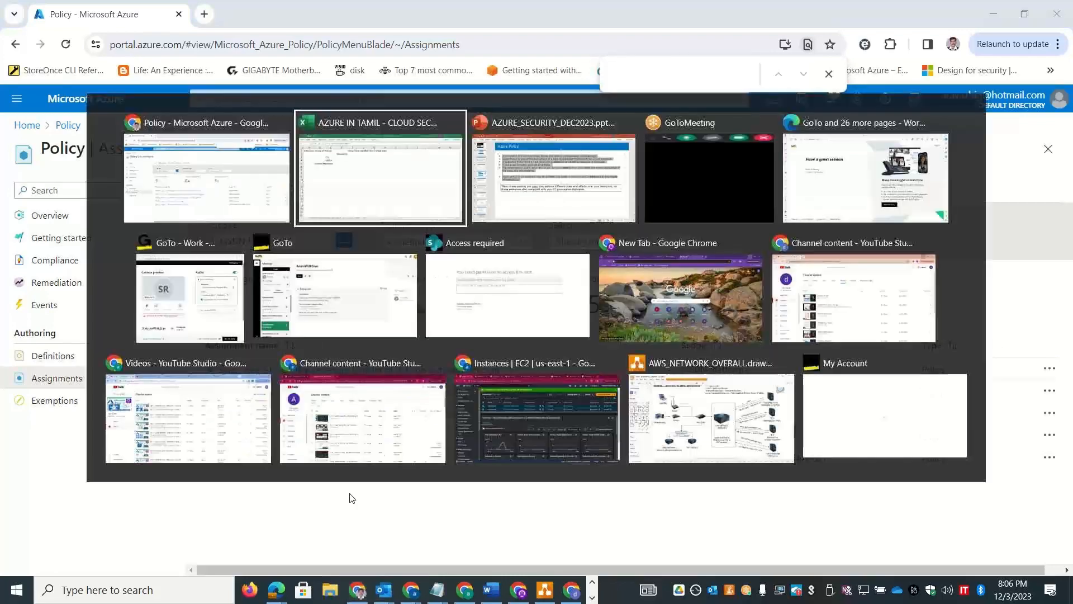
key("alt+Tab")
left_click(304, 457)
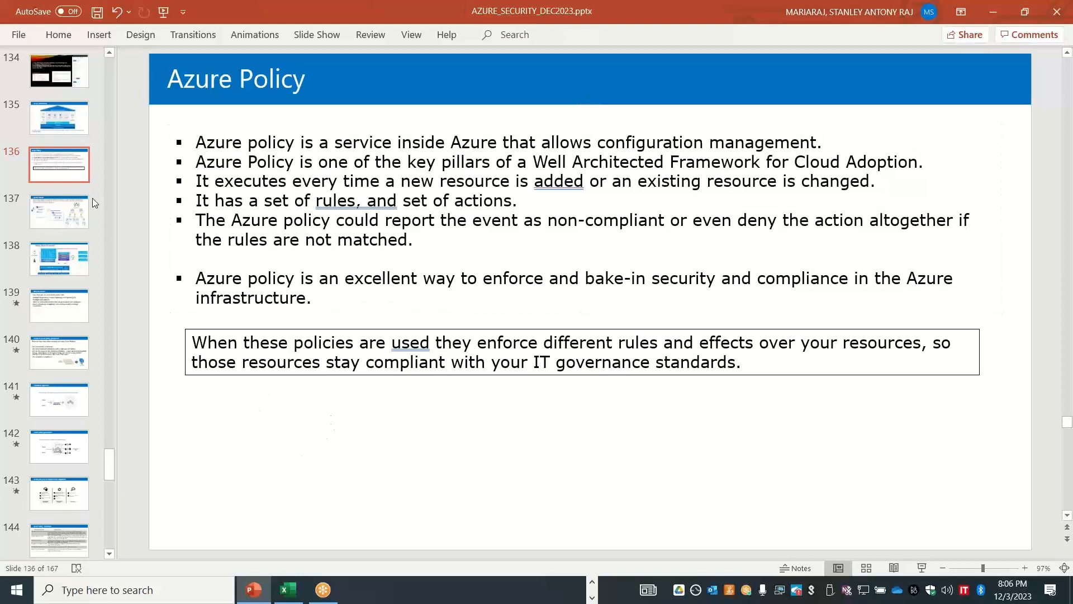
left_click(81, 136)
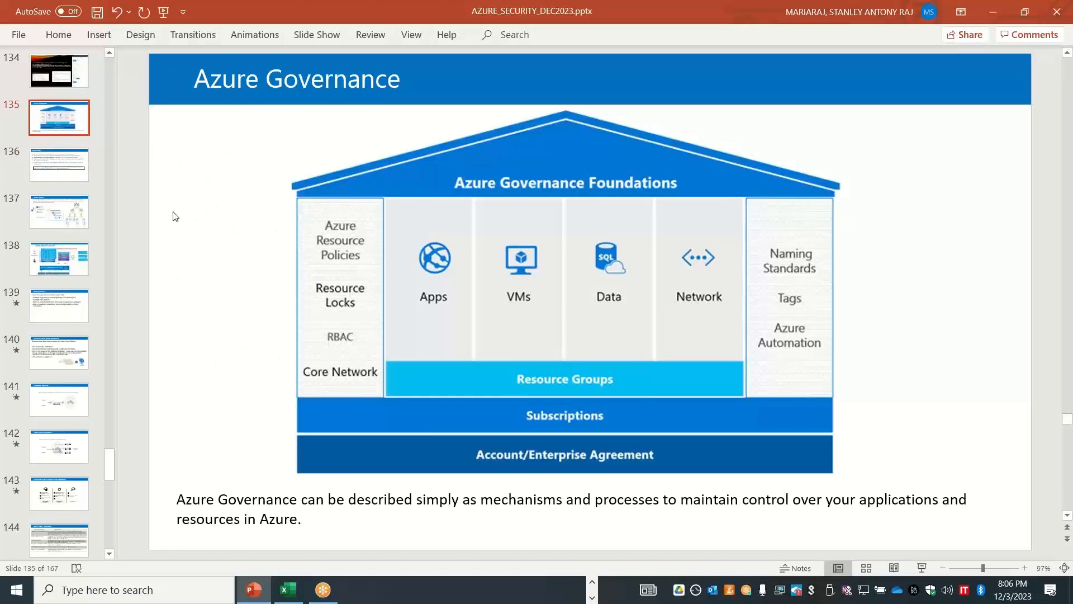
left_click(83, 215)
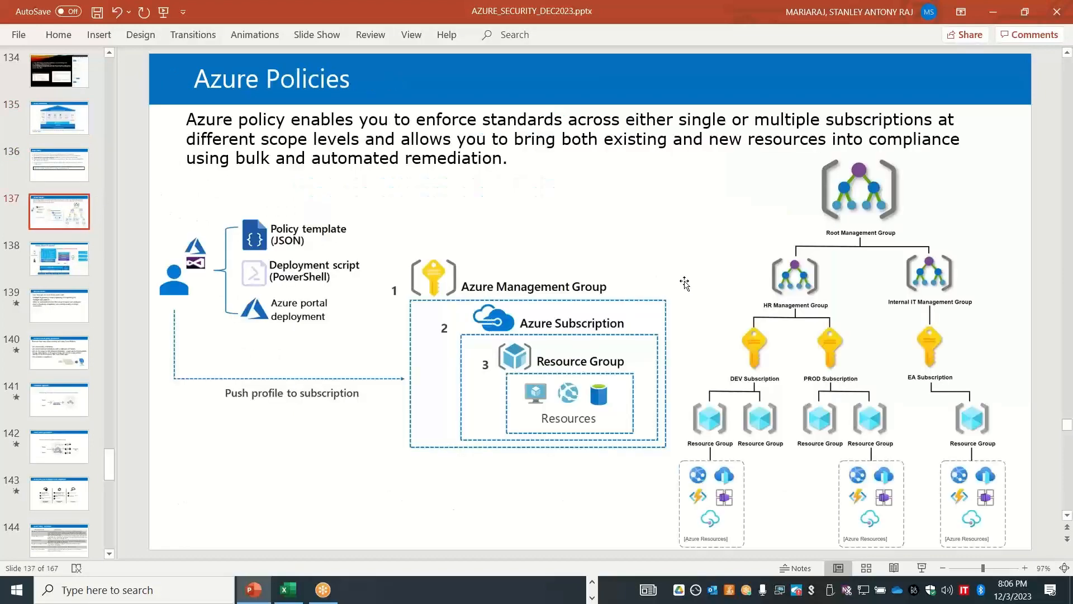